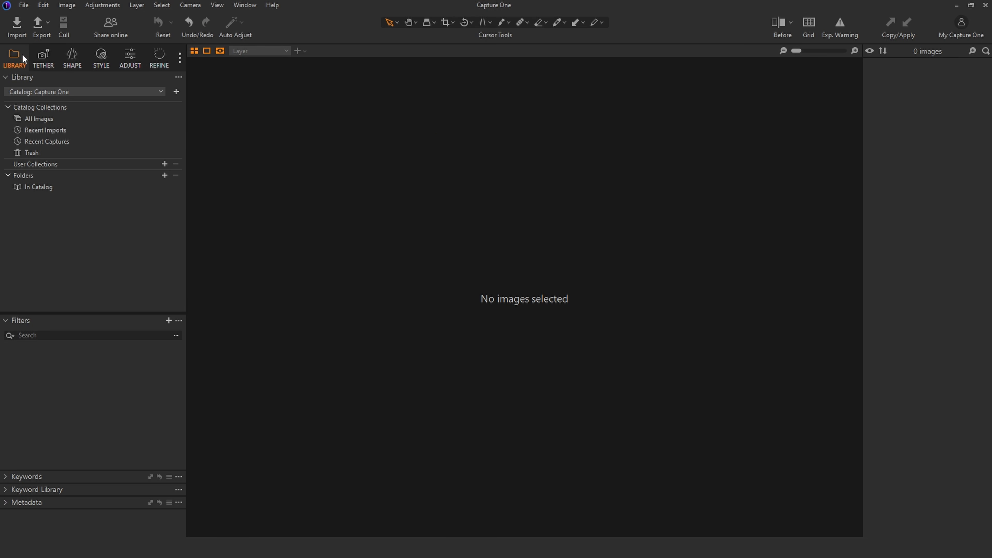
Add the "! Property" folder on drive C: to the catalog and select it in the library.
click(163, 176)
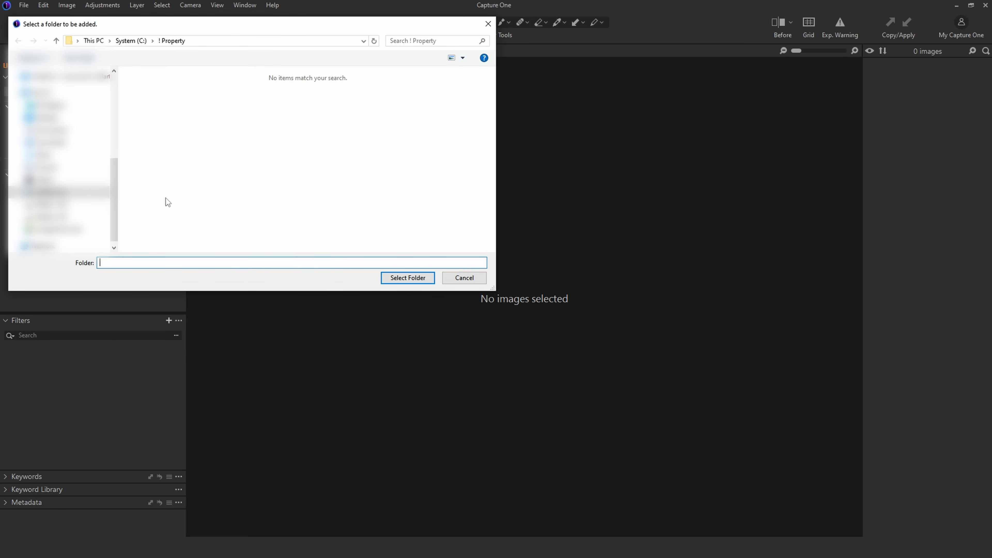
click(391, 277)
click(9, 198)
click(50, 210)
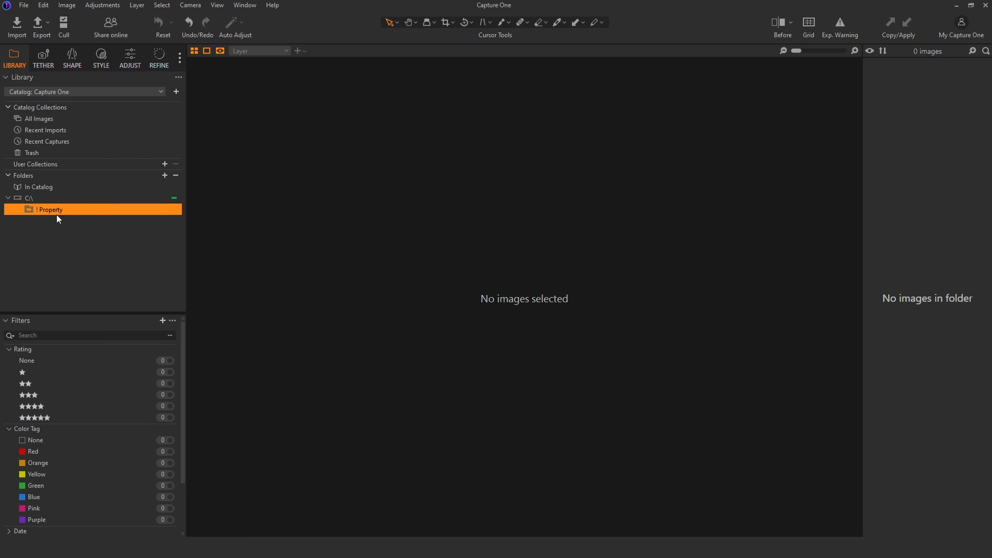
Synchronize the "! Property" folder with the disk, including subfolders, importing new images and removing missing ones.
right_click(55, 212)
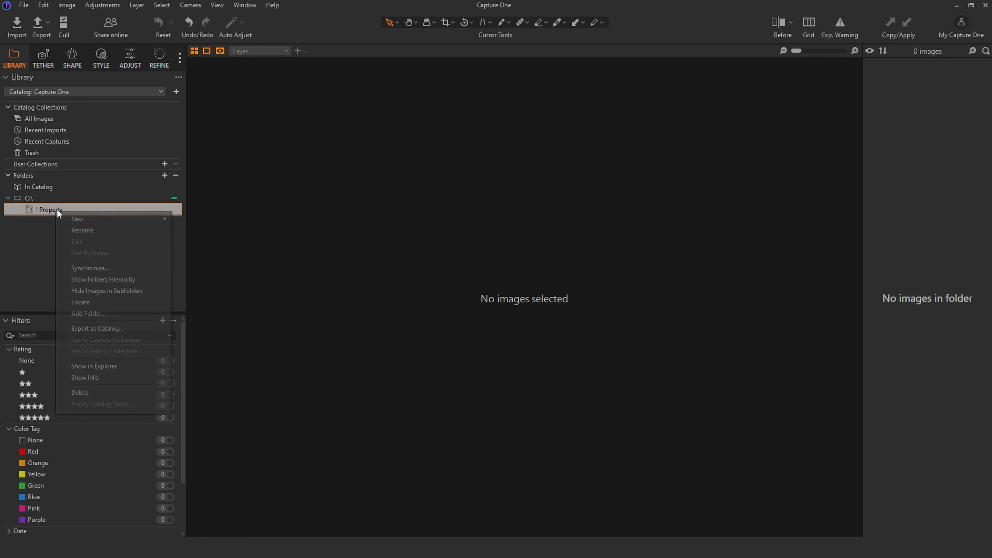
click(96, 269)
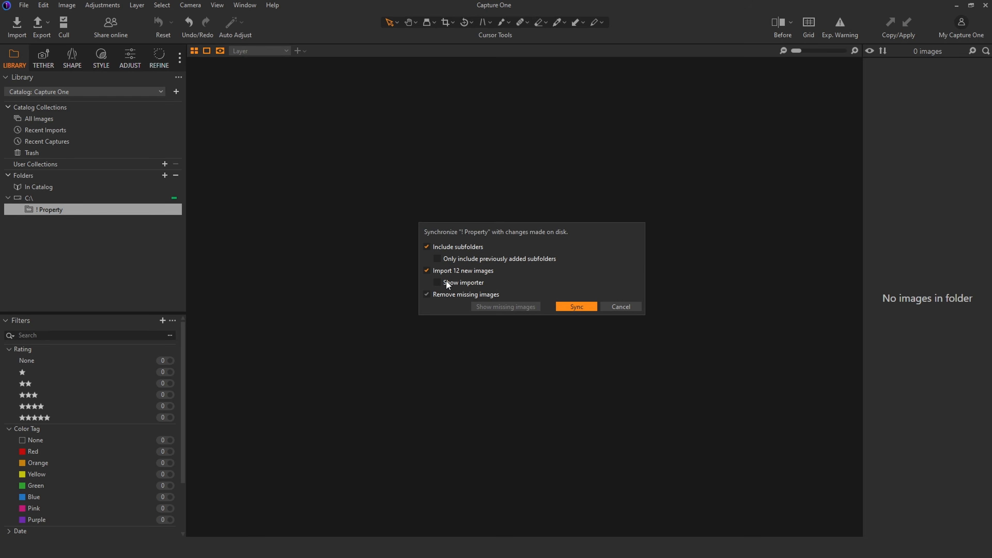
click(566, 307)
Compare the exposures of the ambient shots LDF01463.ARW, LDF01464.ARW and LDF01465.ARW.
click(926, 125)
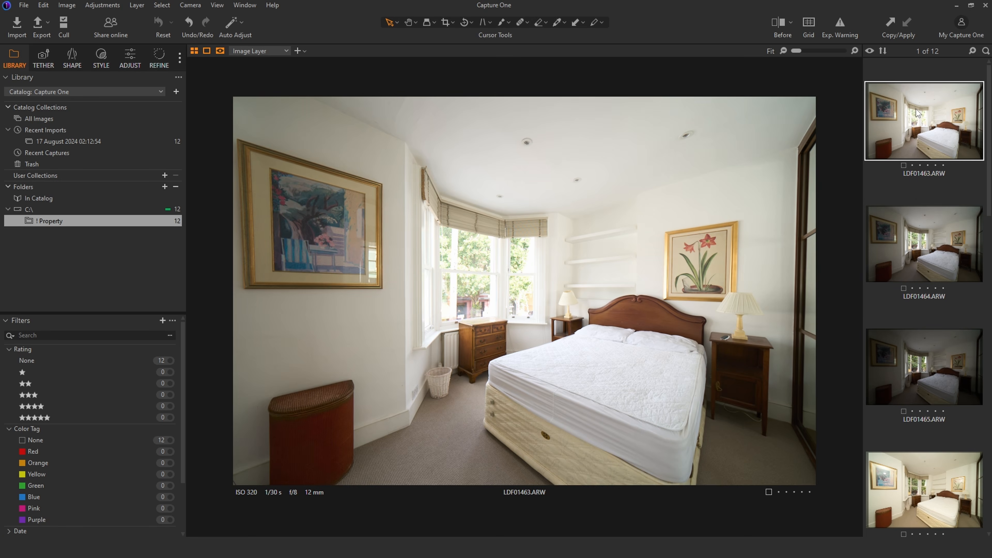
click(894, 250)
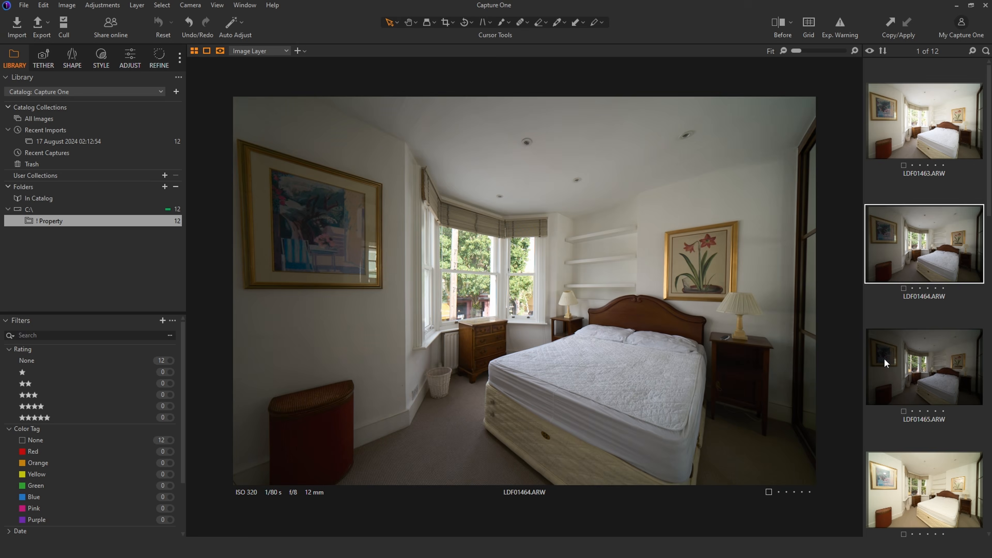
click(884, 364)
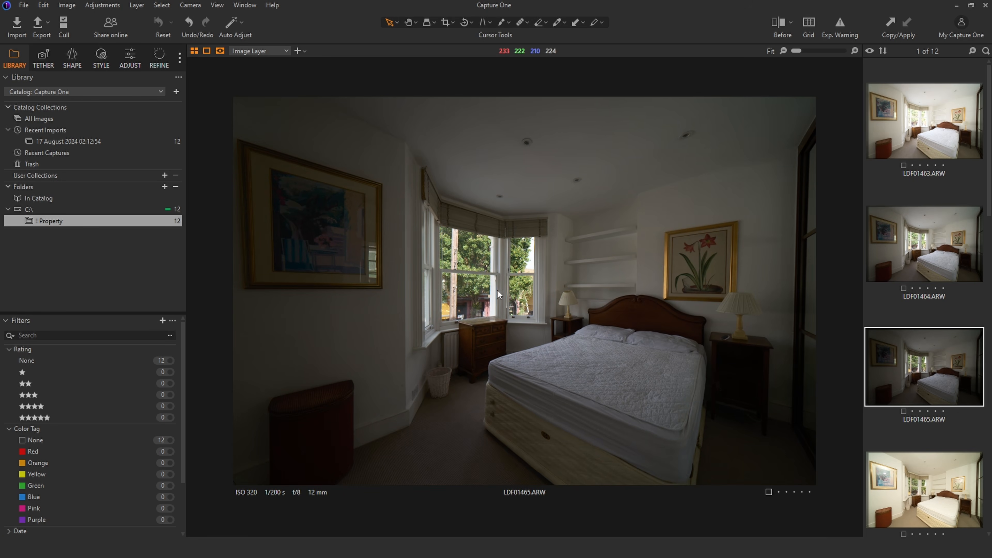
click(905, 244)
click(944, 148)
click(925, 253)
click(934, 136)
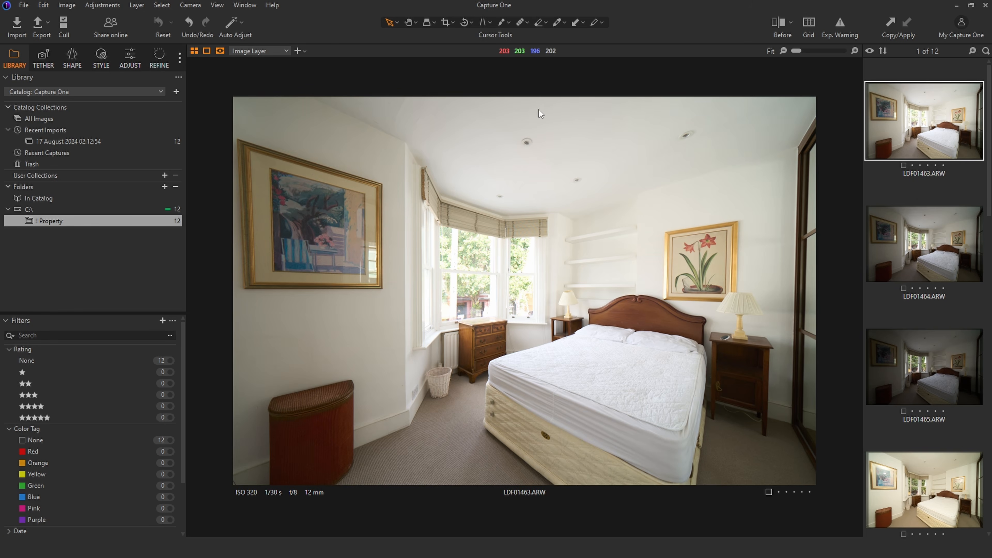
Review the remaining bedroom shots, including LDF01468 to LDF01470, LDF01473, LDF01476 and LDF01477, and return to LDF01463.ARW.
scroll(949, 368, down, 8)
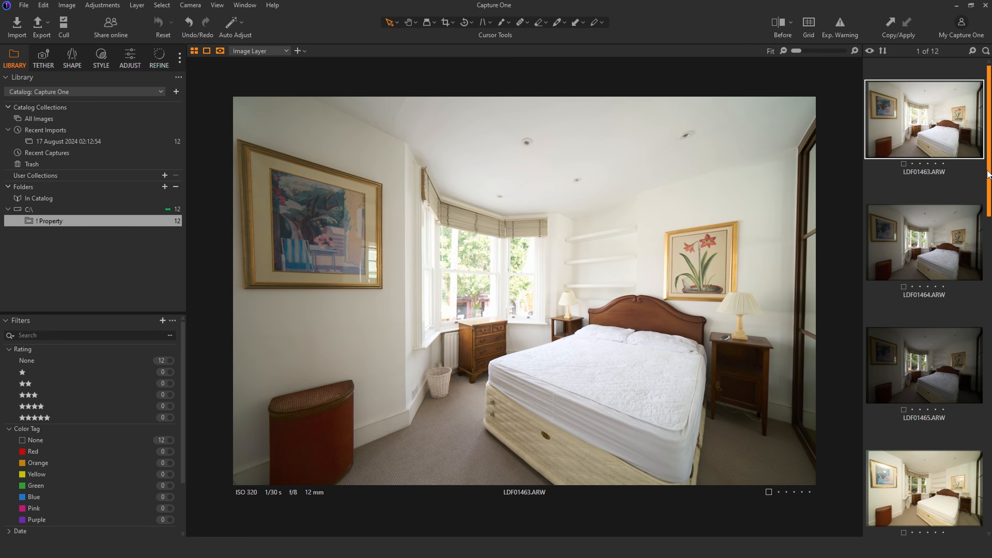
scroll(949, 368, down, 3)
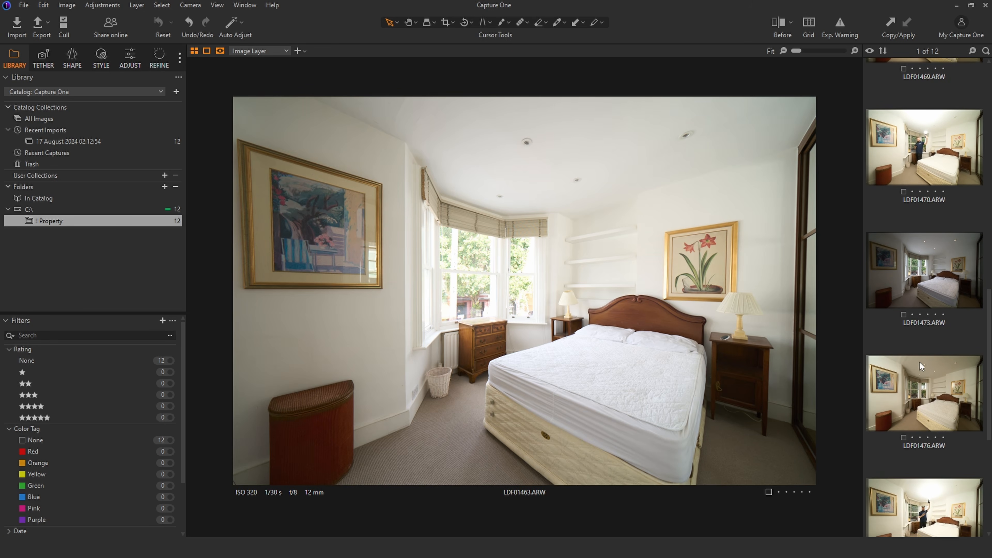
click(933, 270)
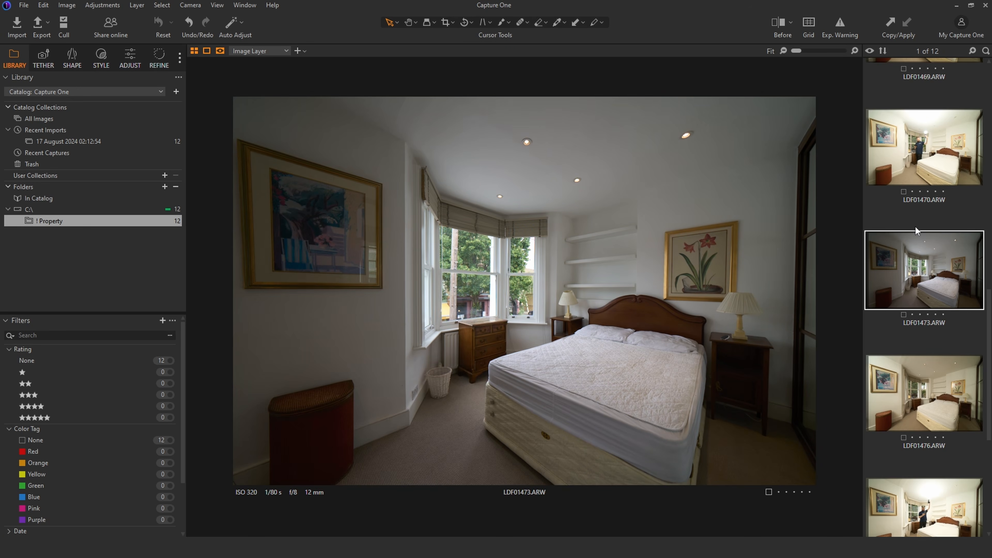
scroll(988, 305, up, 2)
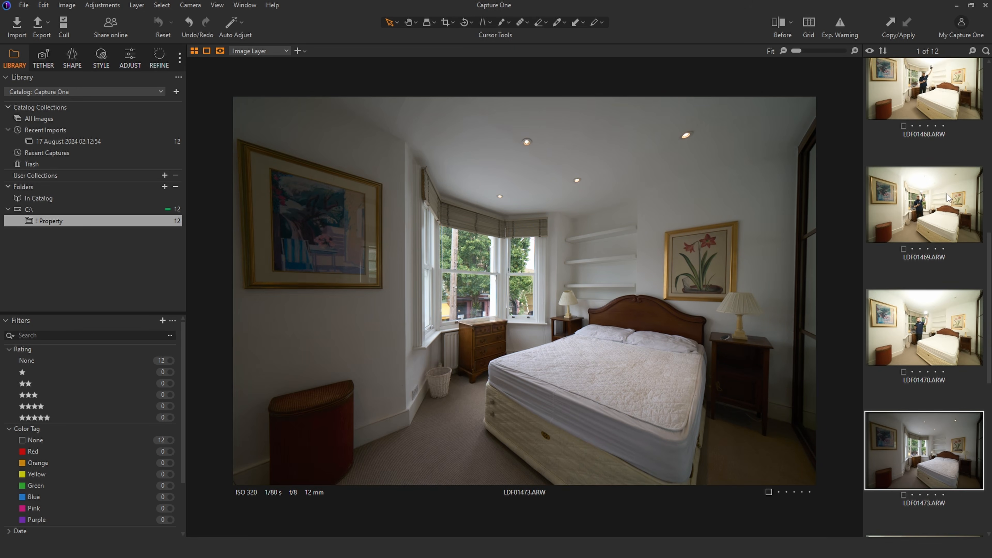
click(907, 297)
click(919, 212)
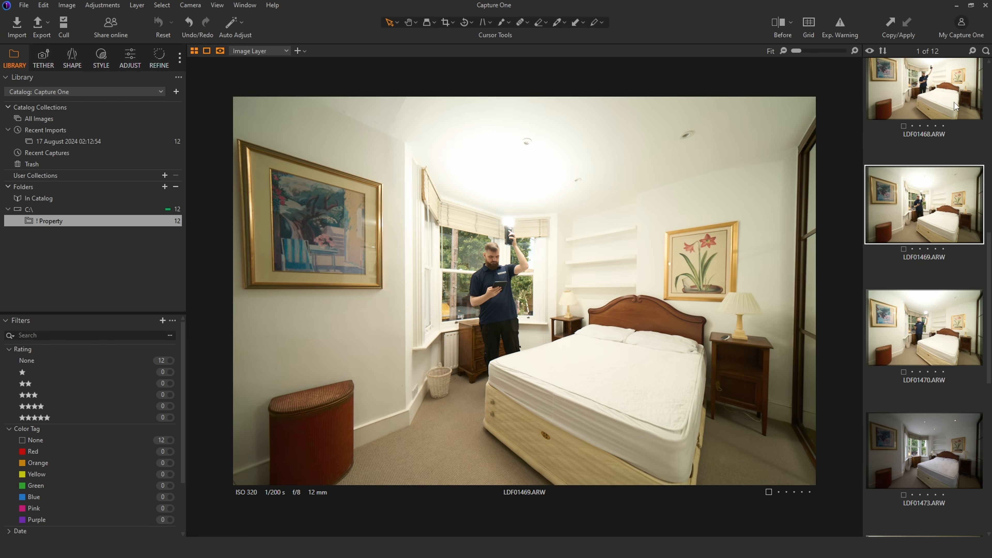
click(954, 103)
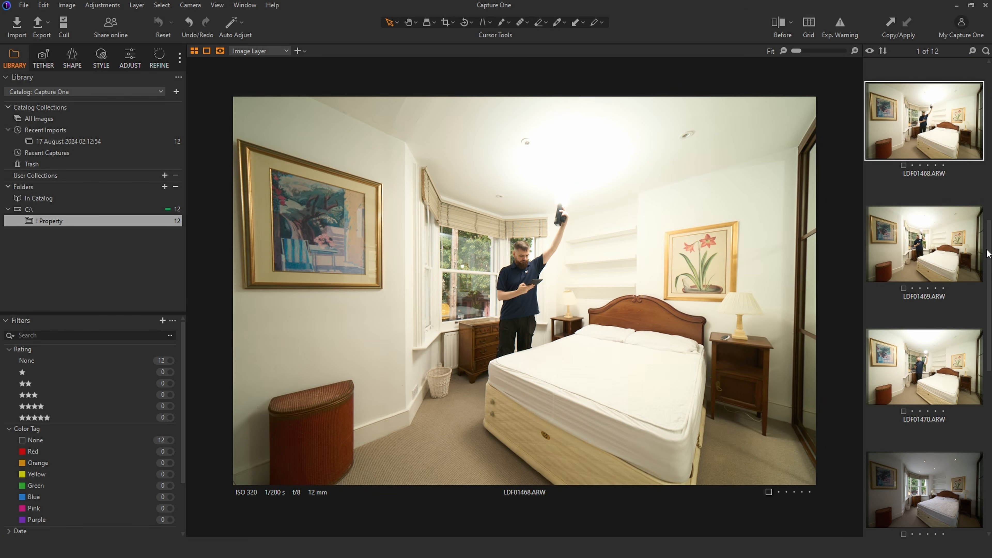
scroll(987, 255, down, 5)
click(935, 313)
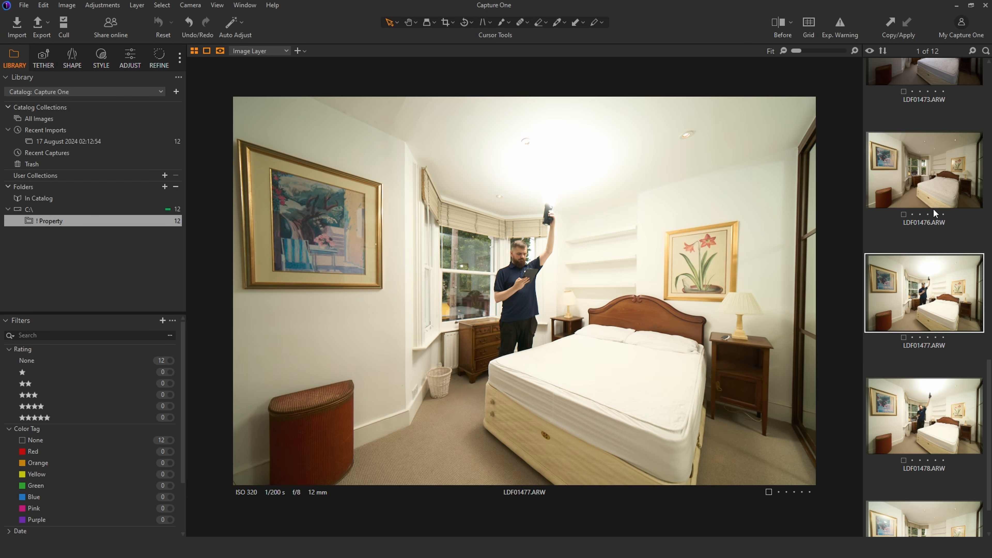
click(932, 217)
key(Home)
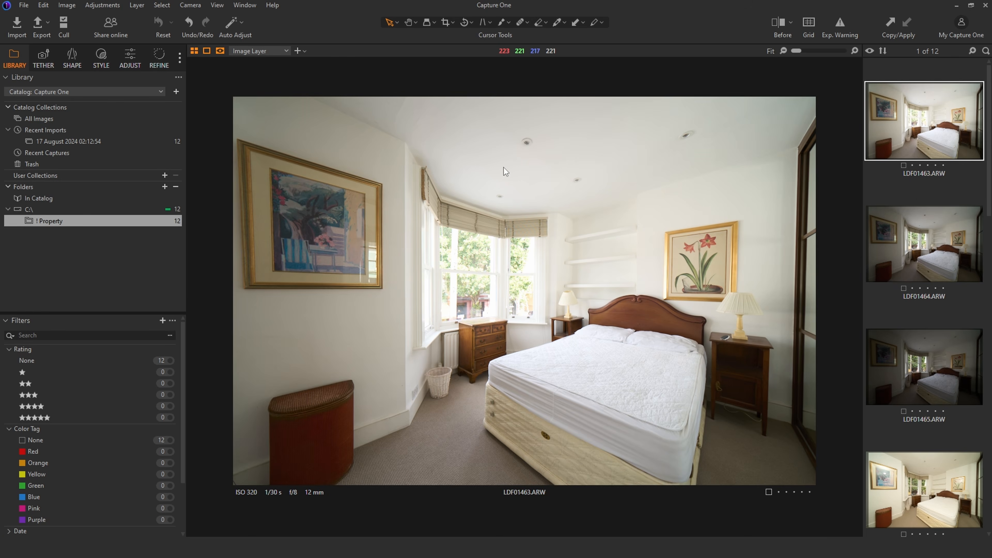
Use the ProStandard ICC profile with the Linear Response curve, and enable diffraction correction with sharpness falloff 150 and light falloff 90.
click(102, 57)
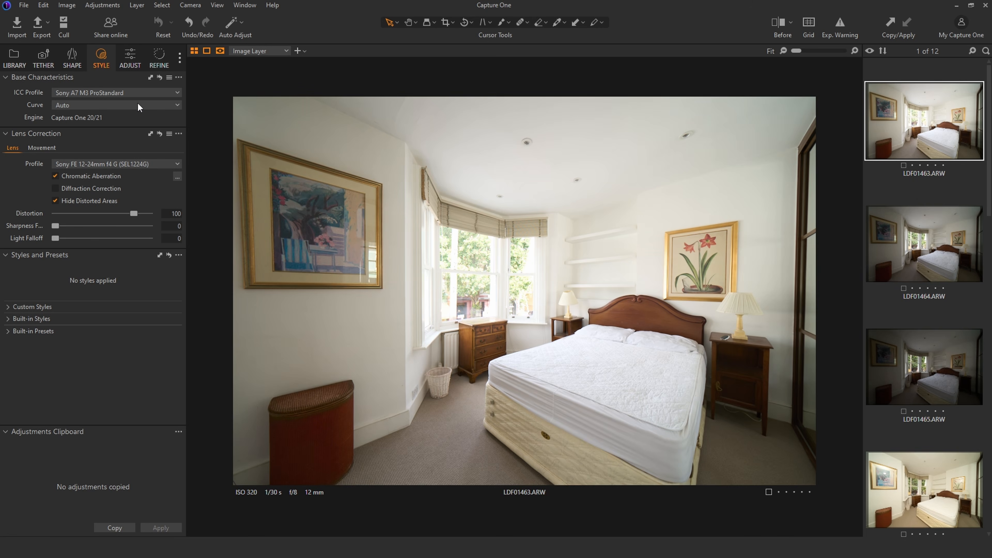
click(110, 94)
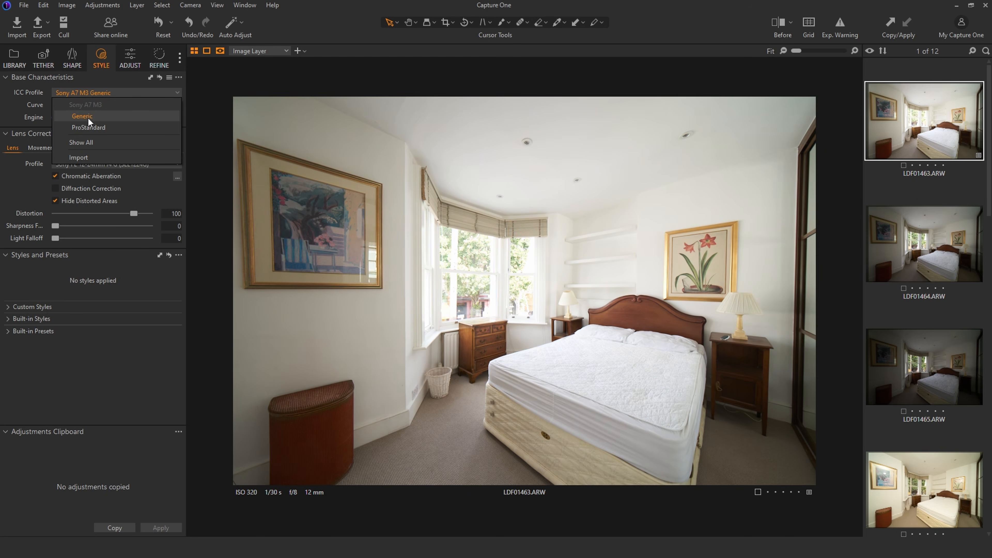
click(88, 128)
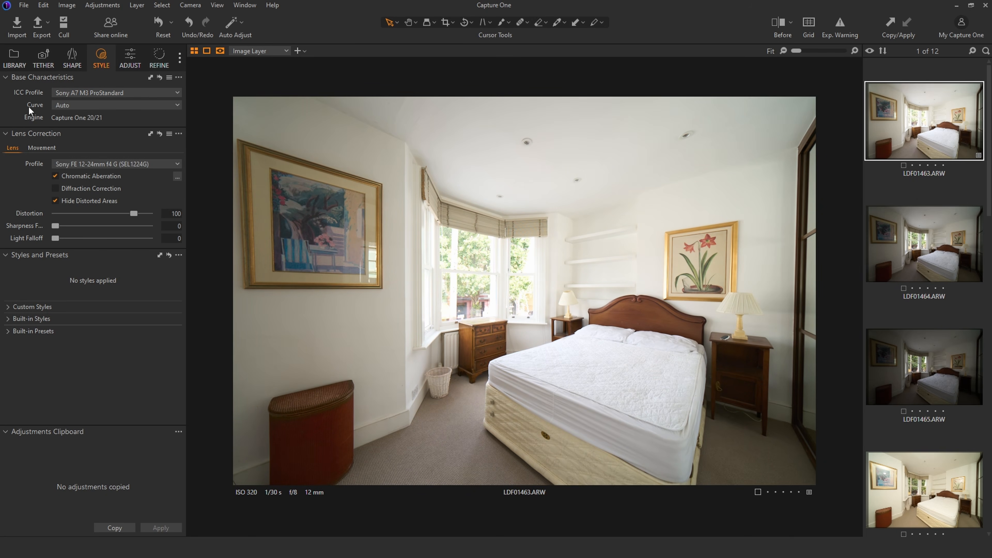
click(99, 105)
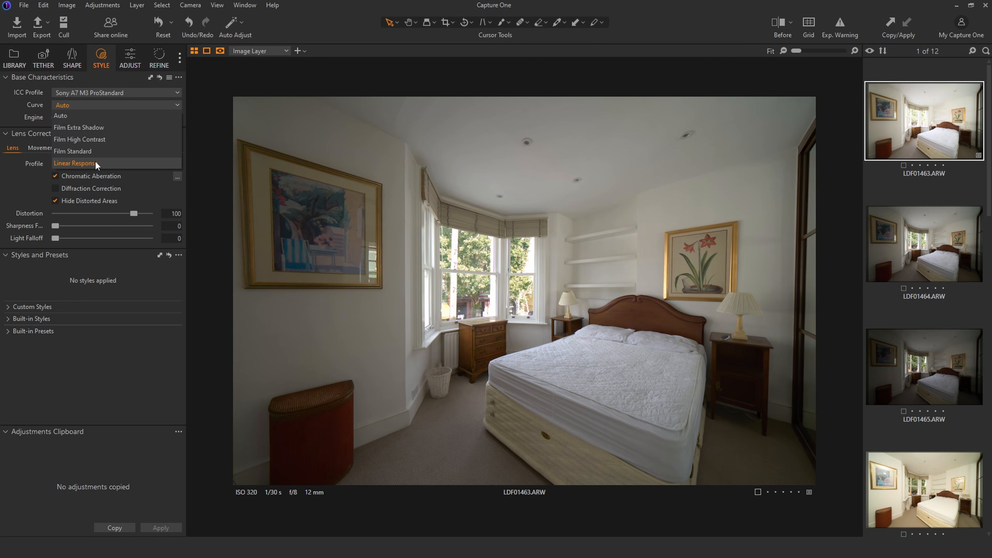
click(114, 163)
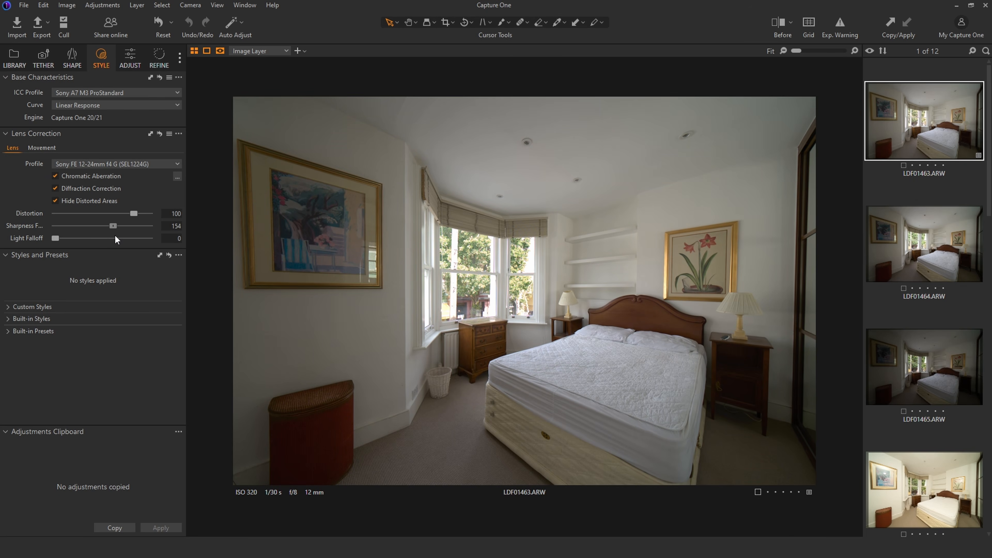
drag(114, 236, 129, 251)
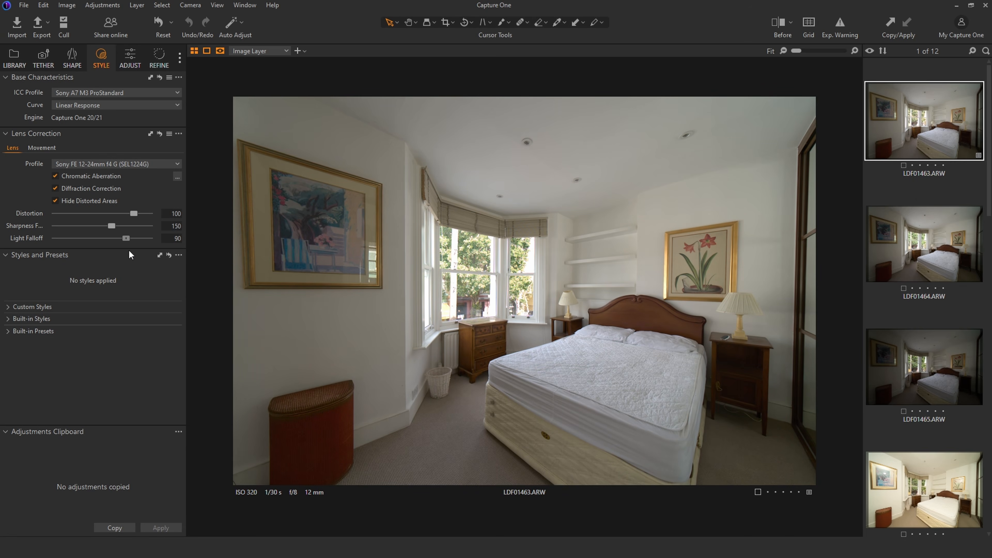
Set the High Dynamic Range values to Highlight -25, Shadow 28, White 15 and Black -14.
click(129, 59)
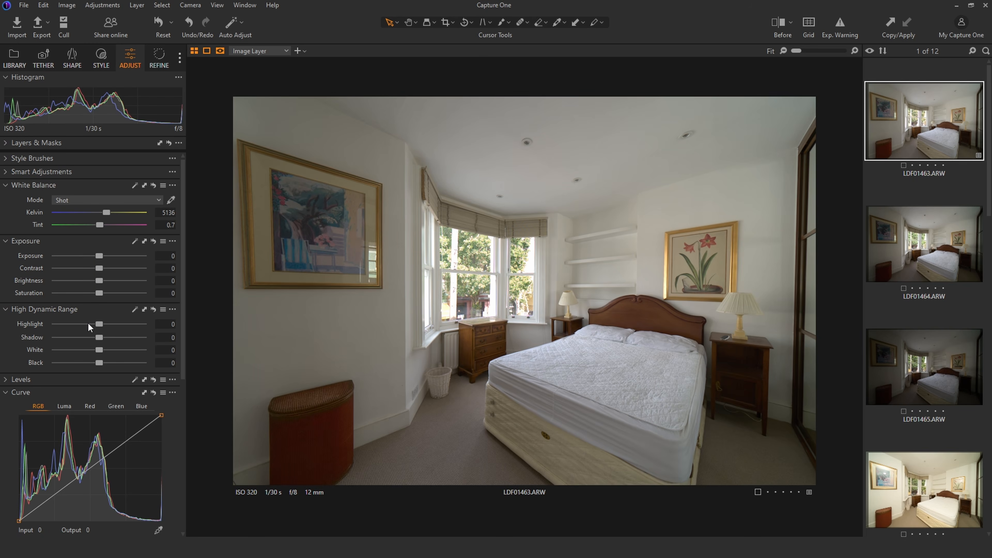
mouse_move(98, 324)
mouse_down()
mouse_move(50, 319)
mouse_move(103, 329)
mouse_move(89, 329)
mouse_up()
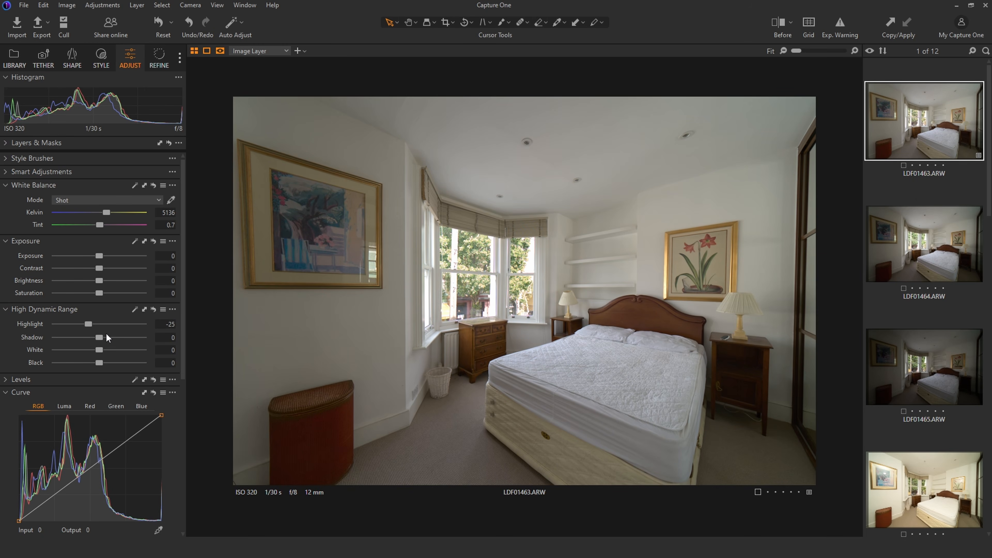
drag(99, 337, 93, 359)
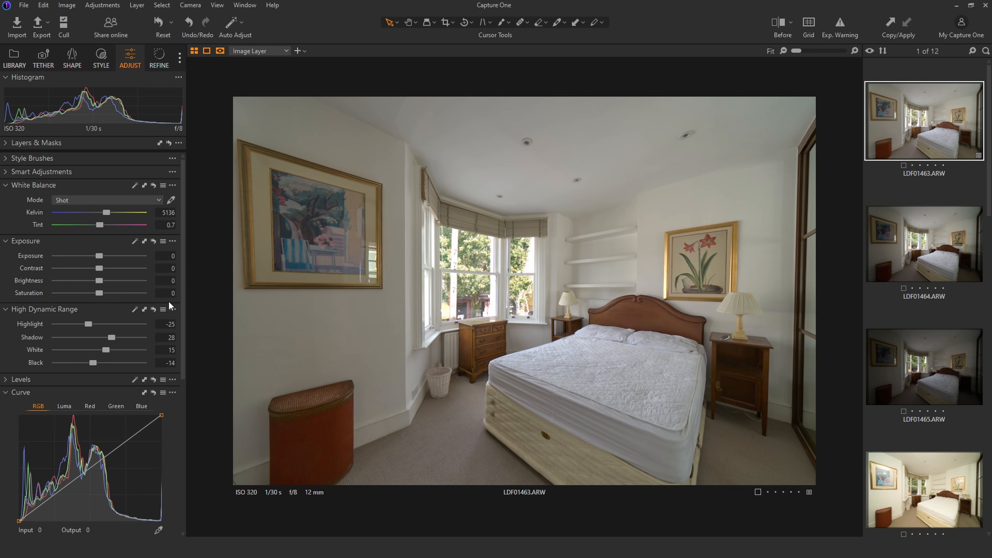
Brighten the Luma curve with a point at about input 173, output 206, and add a second point in the shadows.
drag(181, 246, 168, 368)
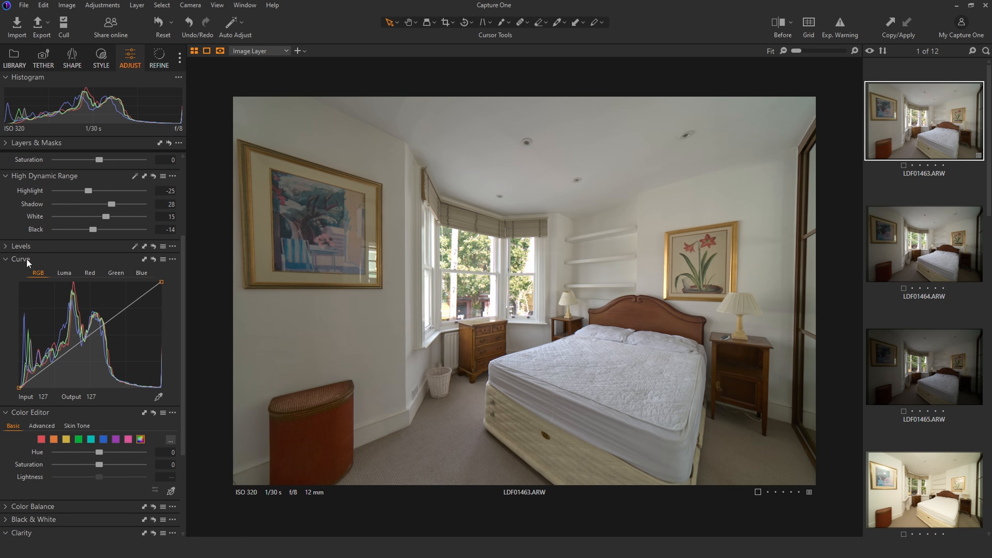
click(63, 273)
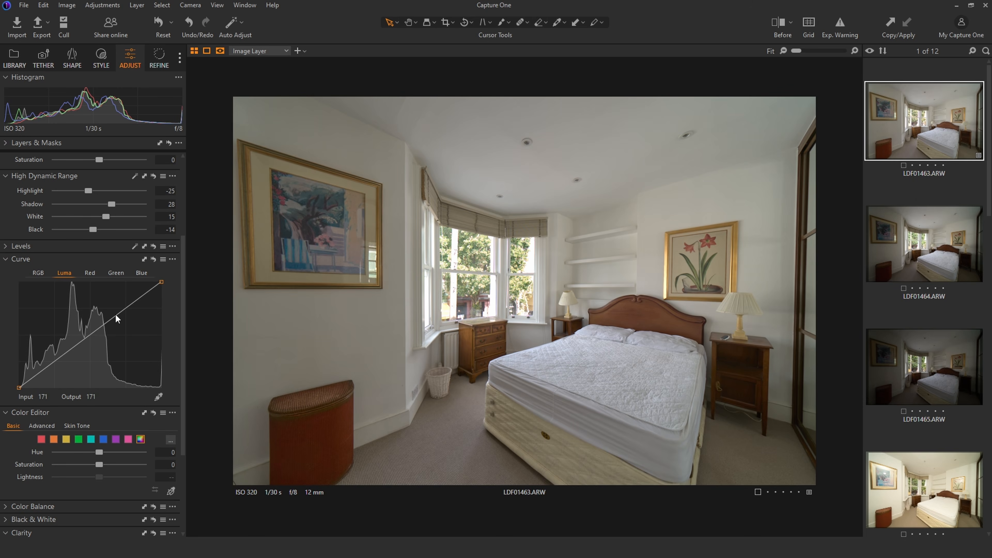
drag(108, 317, 116, 302)
drag(79, 330, 39, 369)
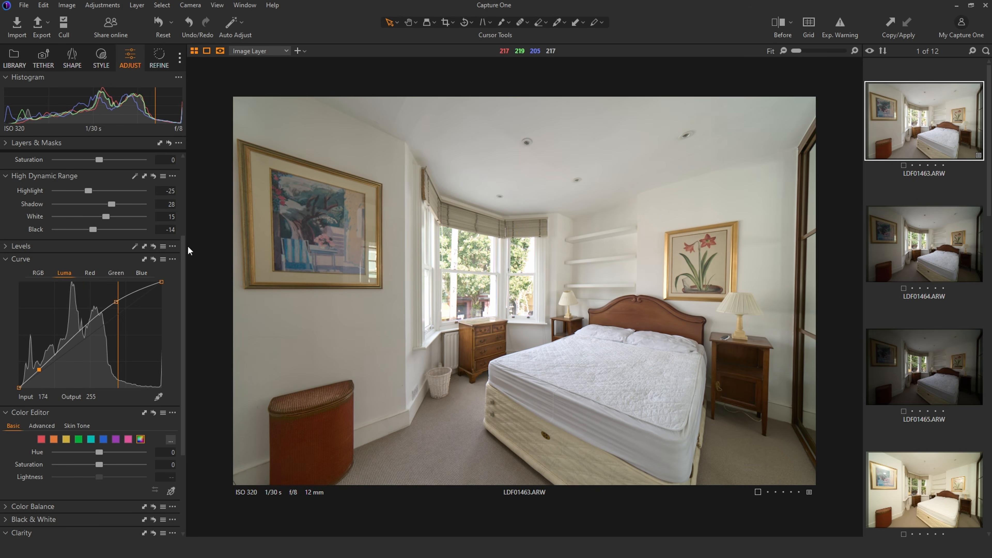
Set Clarity to 22 and Structure to 16 using the Natural method.
drag(183, 262, 183, 280)
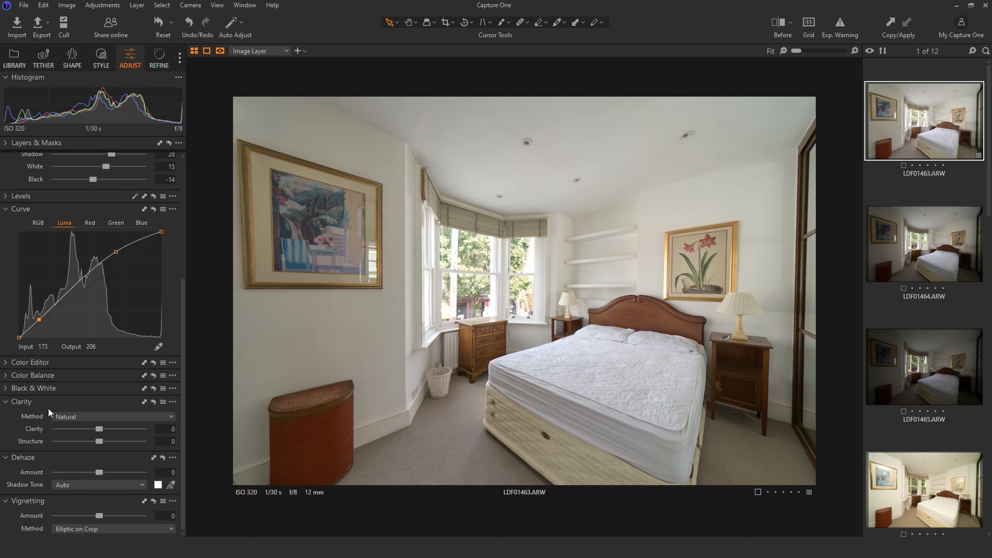
mouse_move(102, 431)
mouse_down()
mouse_move(118, 434)
mouse_move(98, 440)
mouse_move(107, 442)
mouse_up()
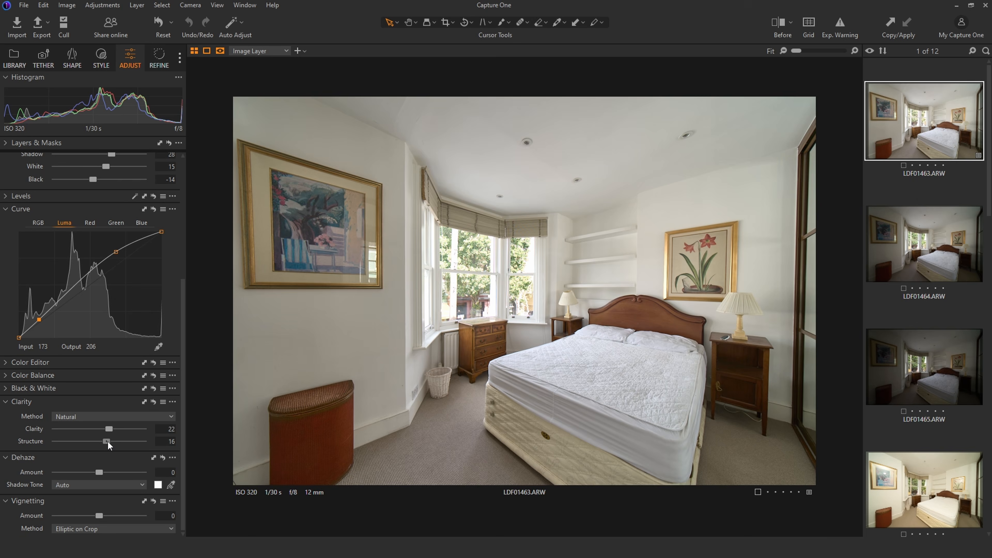
Compare the Punch, Neutral and Classic clarity methods on the bedroom photo, ending back on Natural.
click(94, 417)
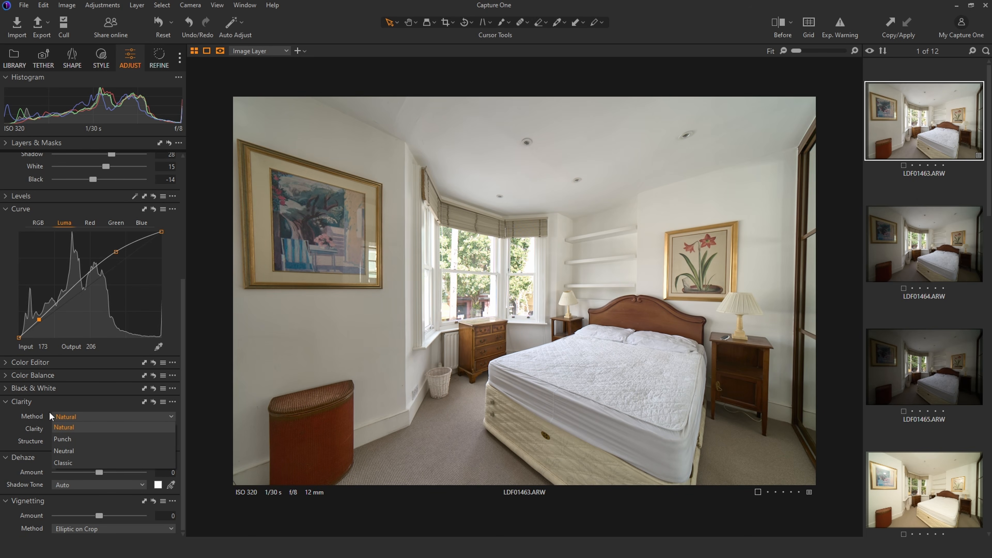
click(85, 438)
click(106, 415)
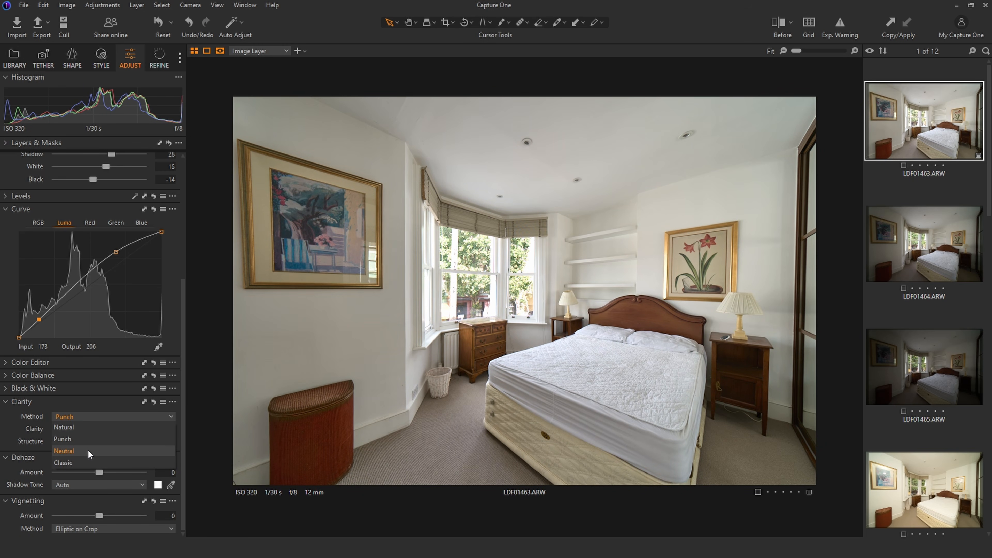
click(89, 451)
click(102, 419)
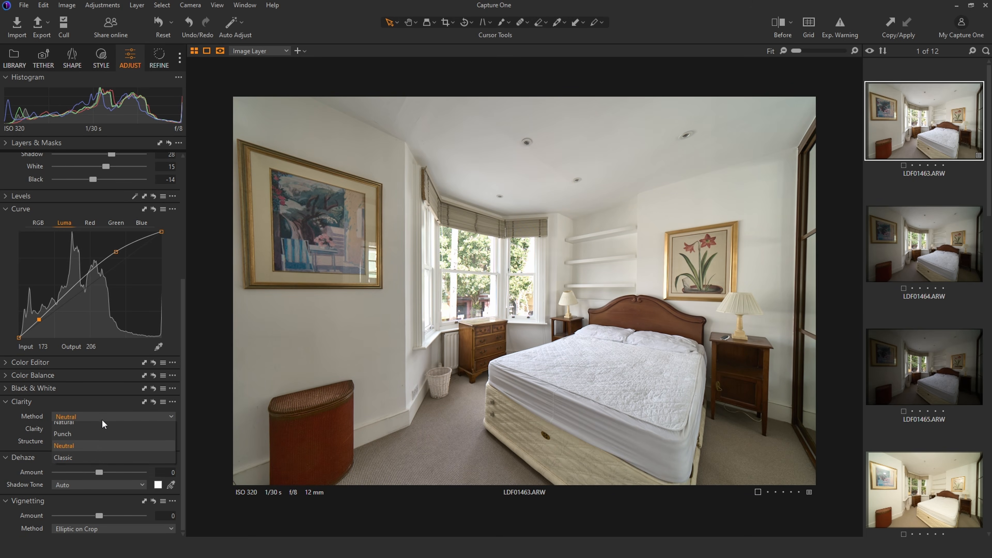
click(90, 462)
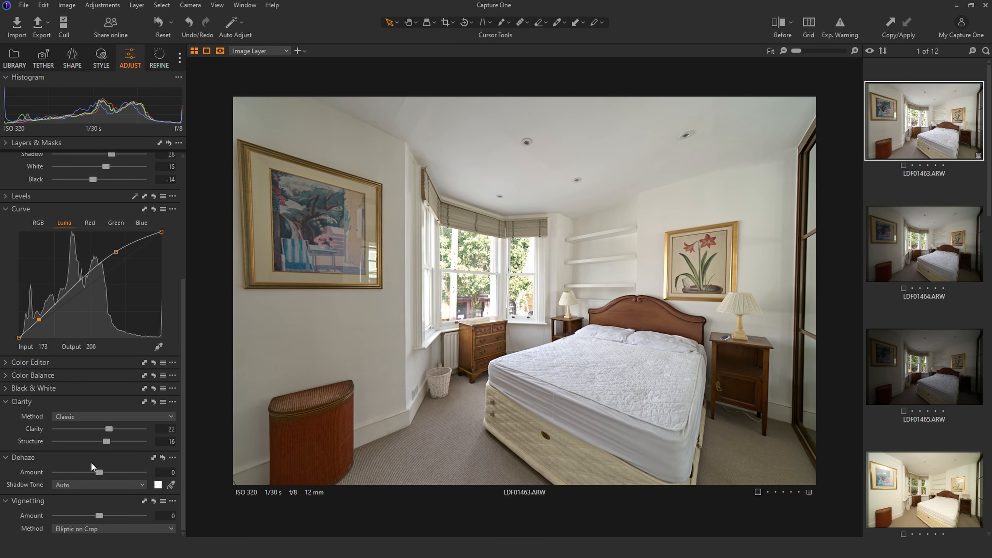
click(103, 417)
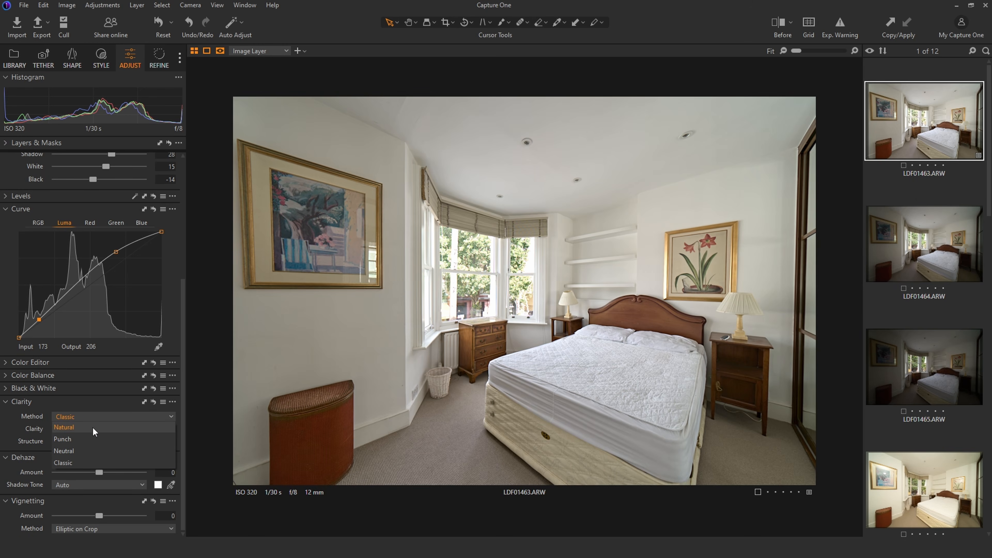
click(93, 428)
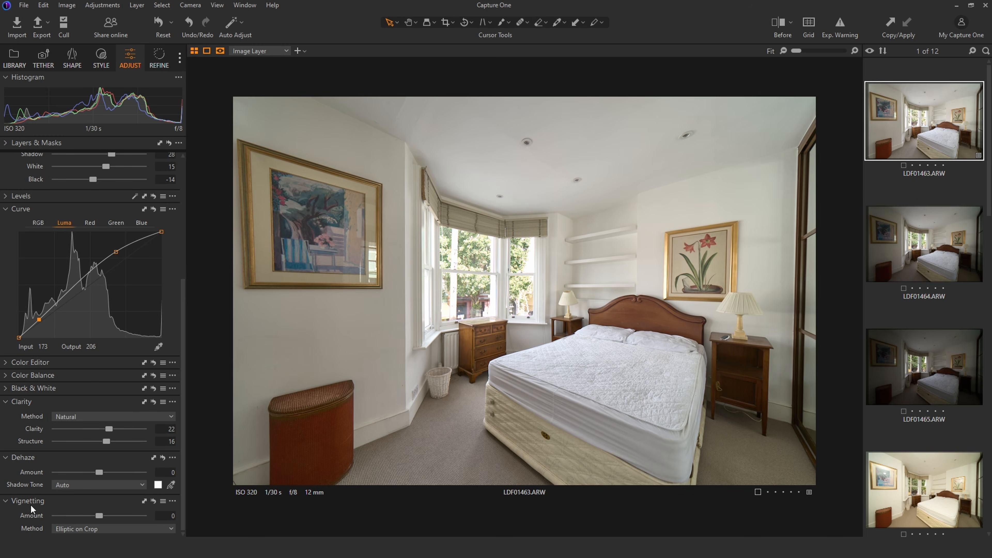
Set the Vignetting amount to 0.14 with the Elliptic on Crop method.
drag(101, 516, 104, 518)
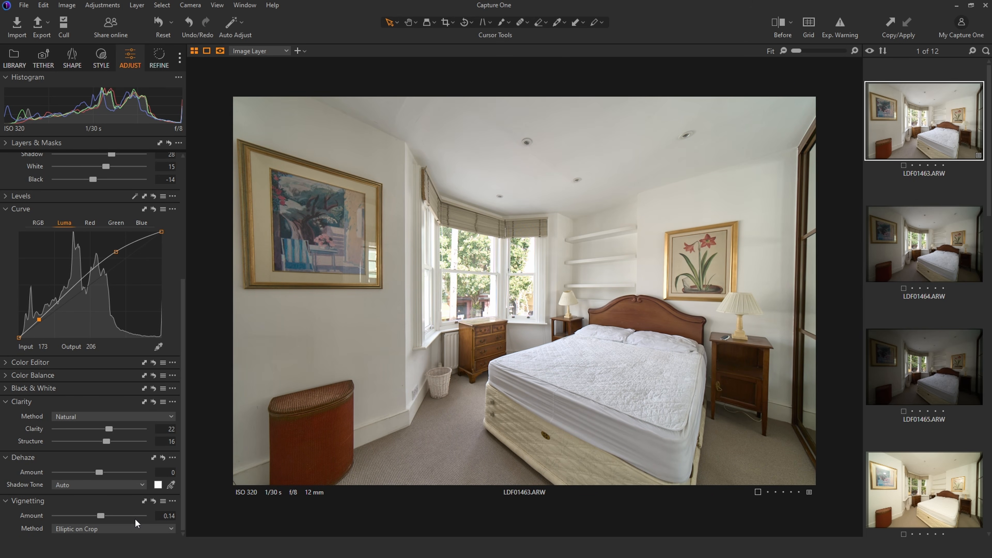
drag(181, 340, 208, 188)
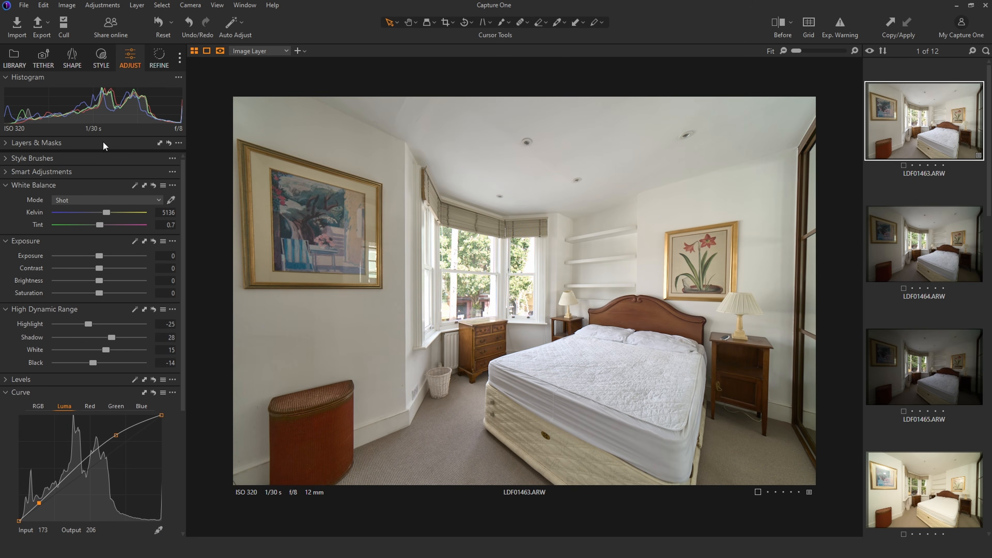
Set the Moire reduction amount to 75 with pattern 8, checking the window blinds in the 100% focus preview.
click(159, 59)
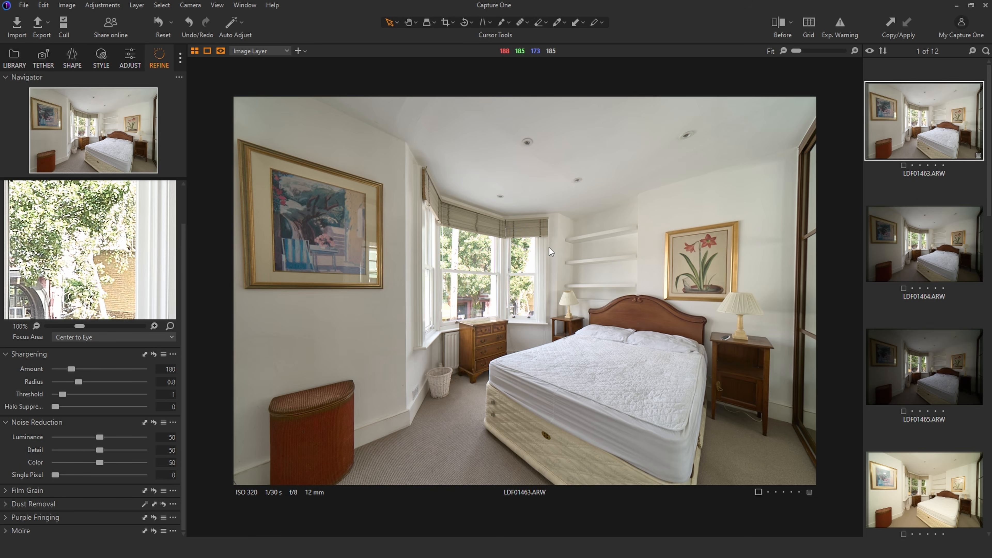
drag(599, 294, 568, 299)
drag(565, 222, 537, 227)
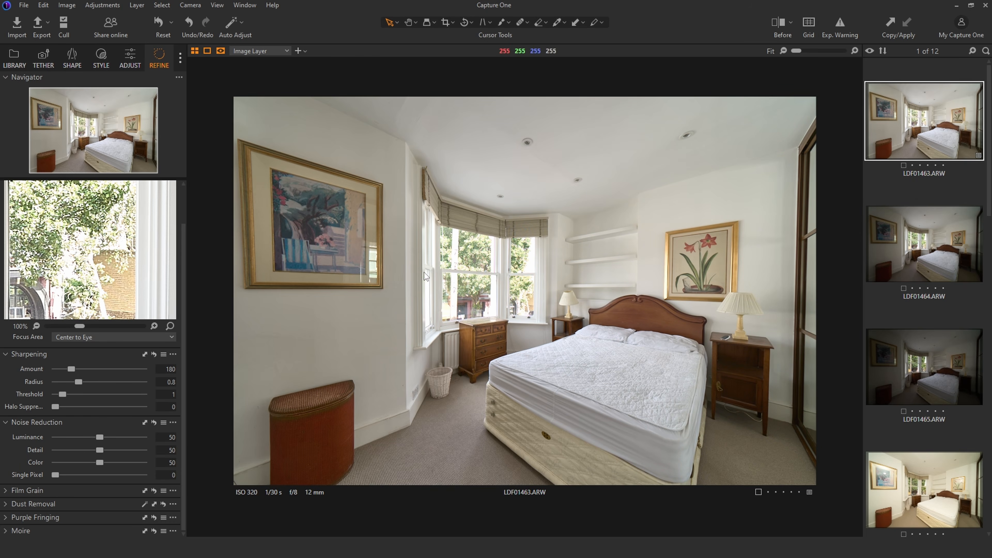
click(8, 532)
scroll(183, 491, down, 1)
drag(69, 517, 186, 522)
mouse_move(525, 230)
mouse_down()
mouse_move(512, 227)
mouse_move(548, 229)
mouse_move(538, 226)
mouse_up()
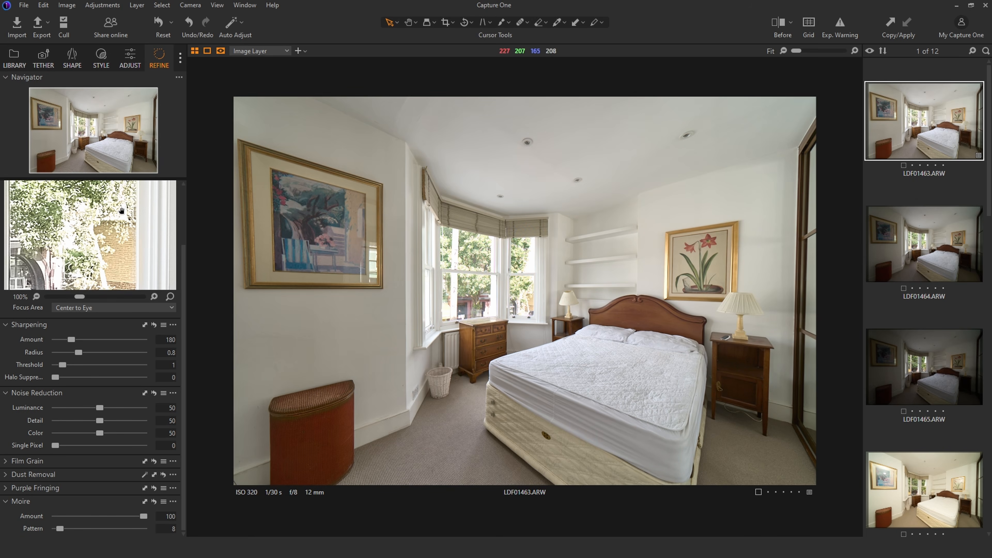
drag(84, 231, 58, 313)
scroll(183, 484, down, 3)
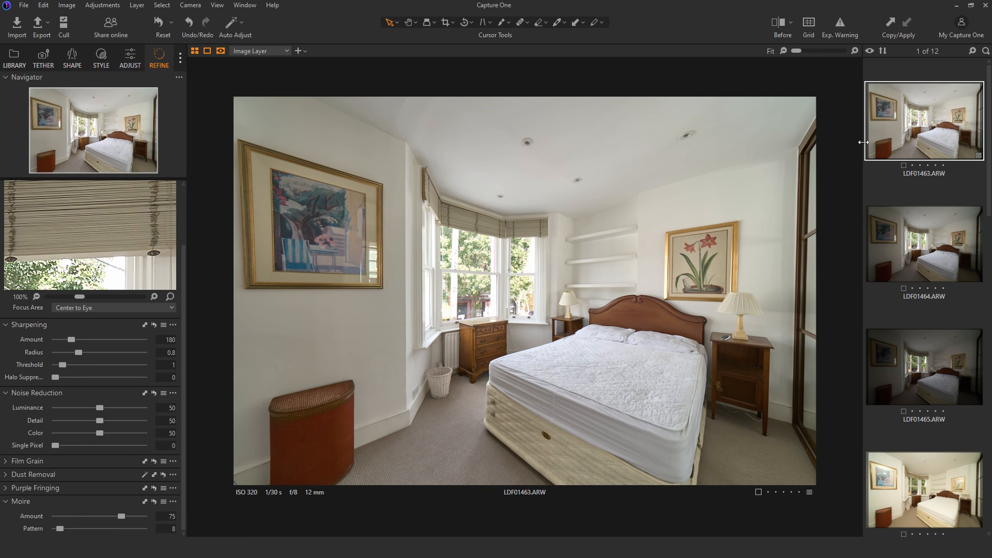
Copy the adjustments of LDF01463.ARW and apply them to all other photos, LDF01464.ARW through LDF01479.ARW.
key(ctrl+shift+c)
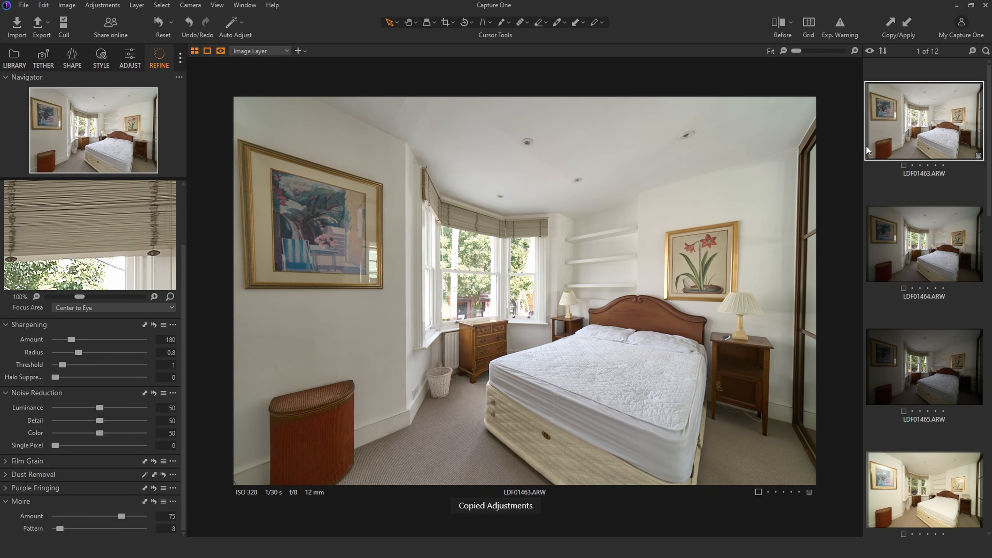
click(940, 239)
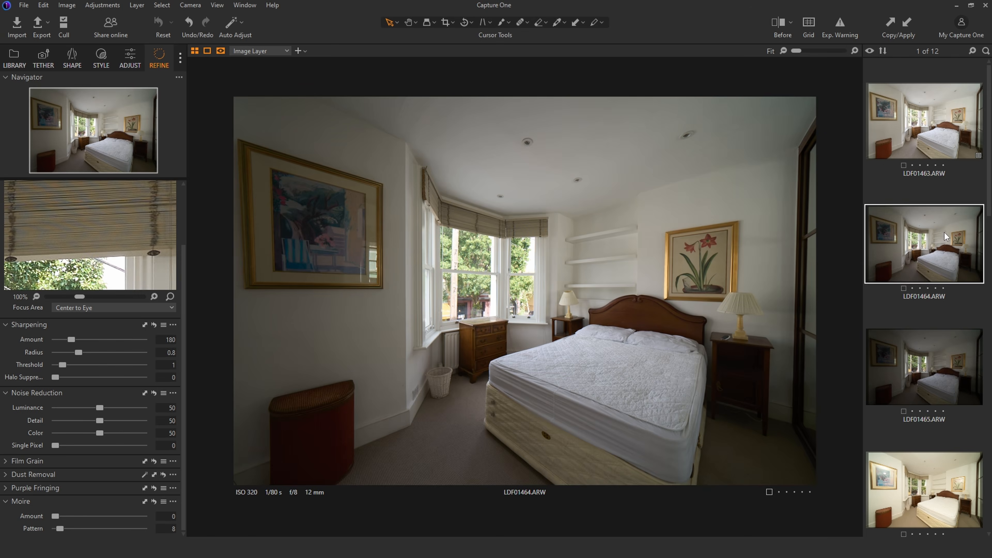
scroll(990, 198, down, 1)
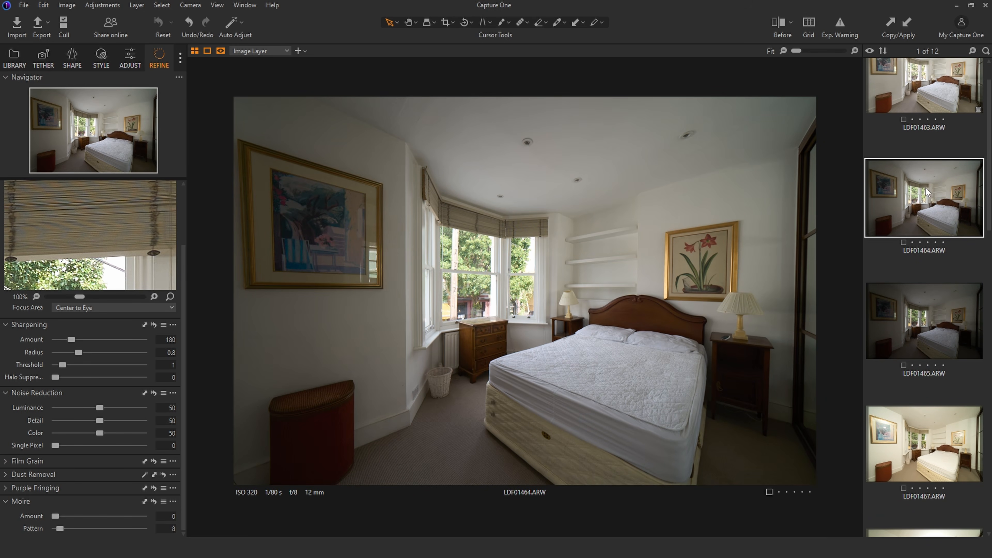
drag(989, 124, 973, 485)
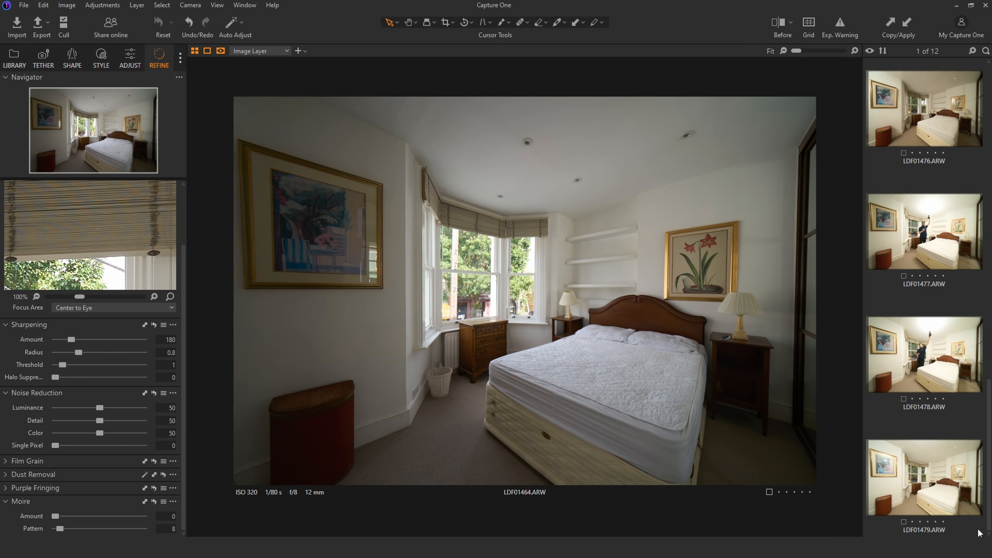
shift+click(924, 494)
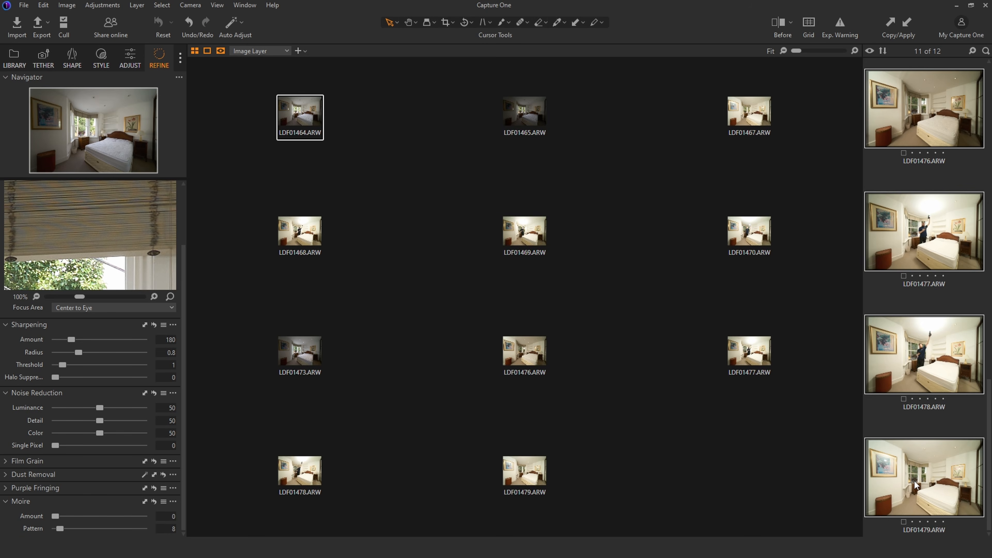
key(ctrl+shift+v)
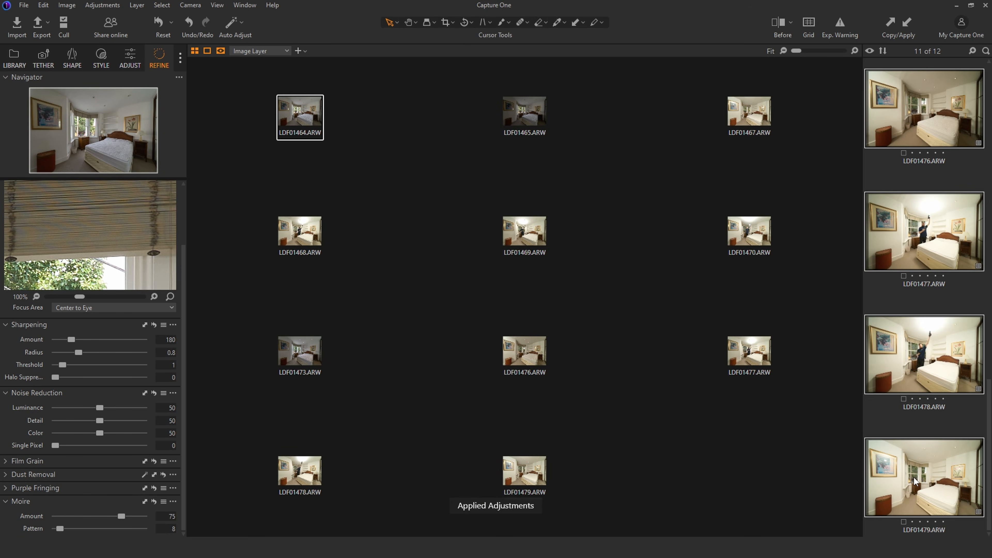
Compare the applied adjustments on the three ambient brackets LDF01463, LDF01464 and LDF01465.
drag(989, 461, 982, 122)
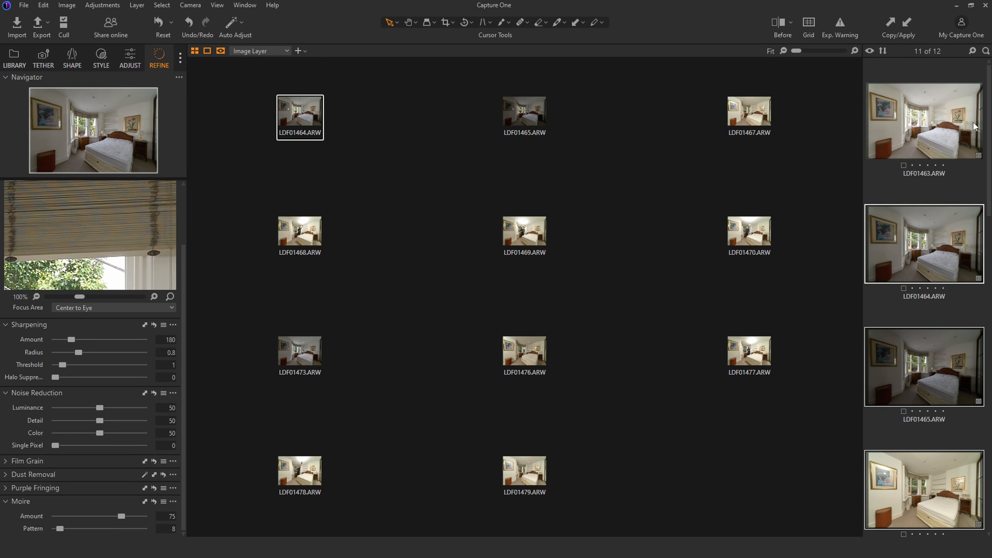
click(935, 125)
click(876, 247)
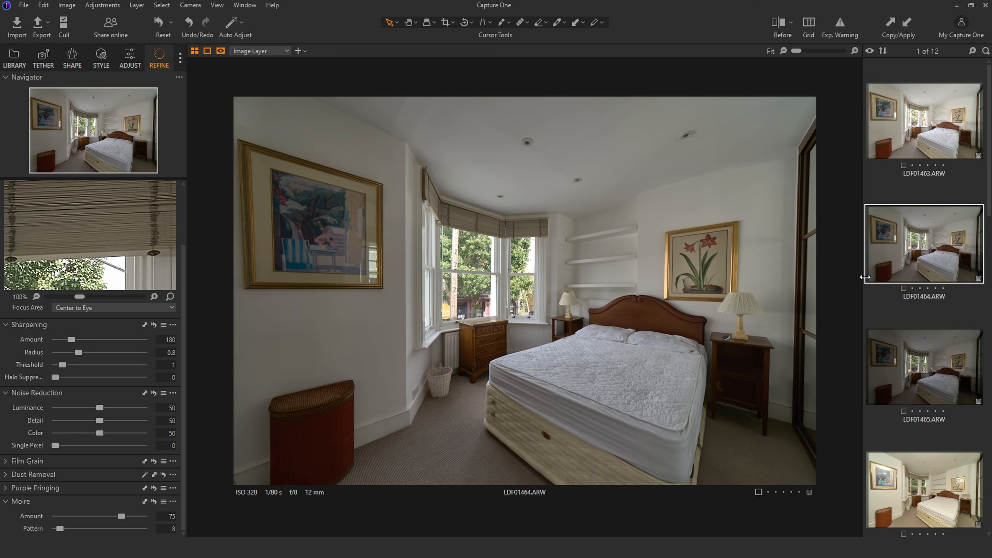
click(902, 367)
click(932, 260)
click(950, 141)
Set Exposure to 0.94 and Highlight to -38 on LDF01464.ARW.
click(903, 249)
click(100, 61)
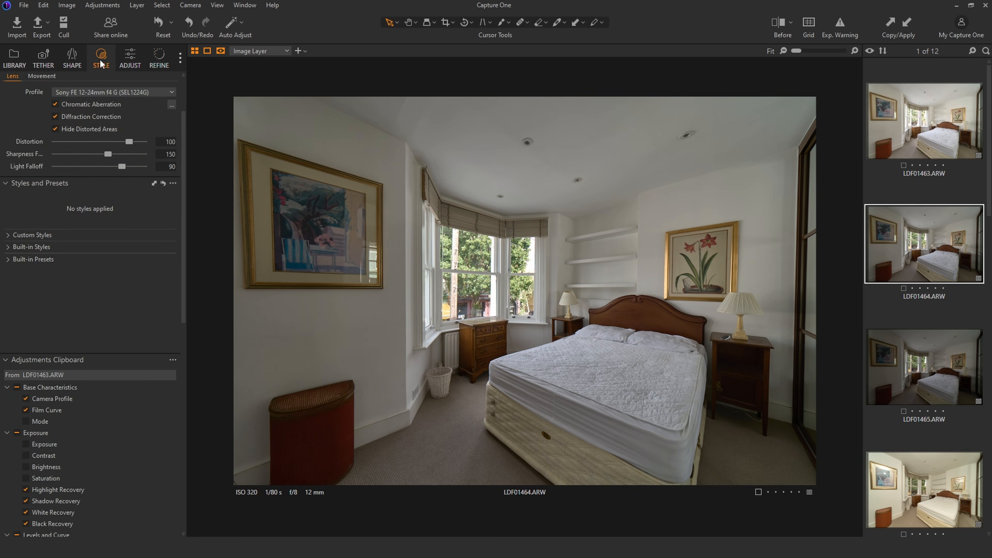
click(129, 60)
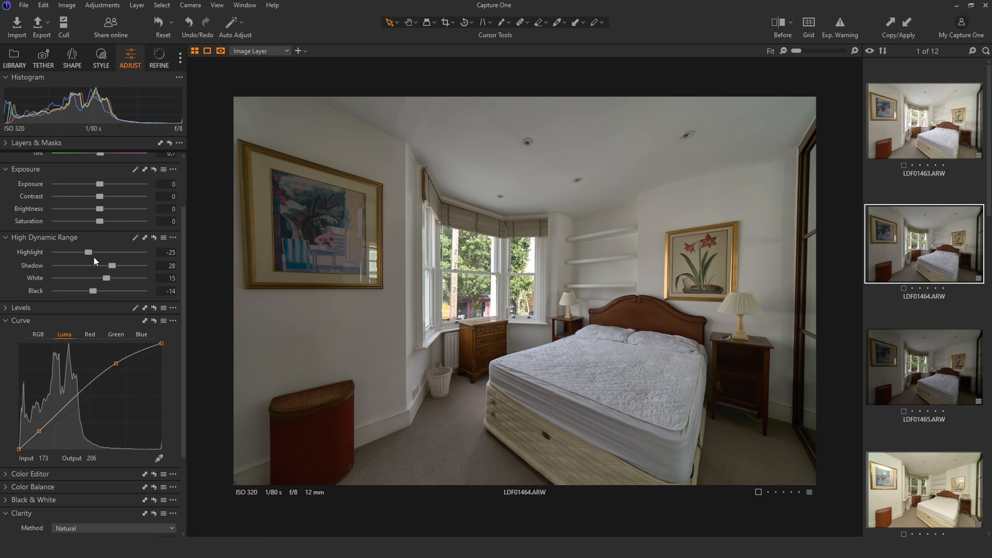
drag(99, 183, 113, 186)
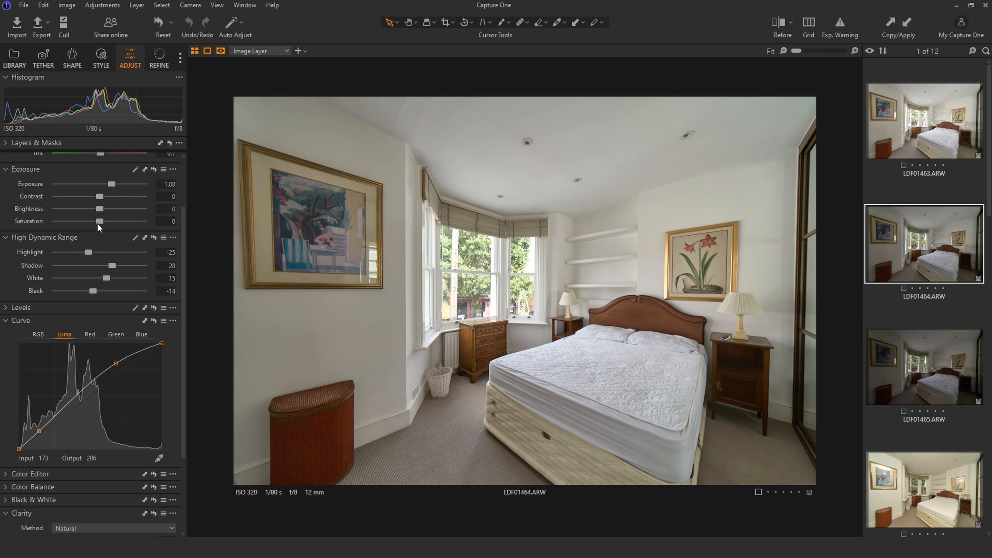
drag(88, 252, 82, 250)
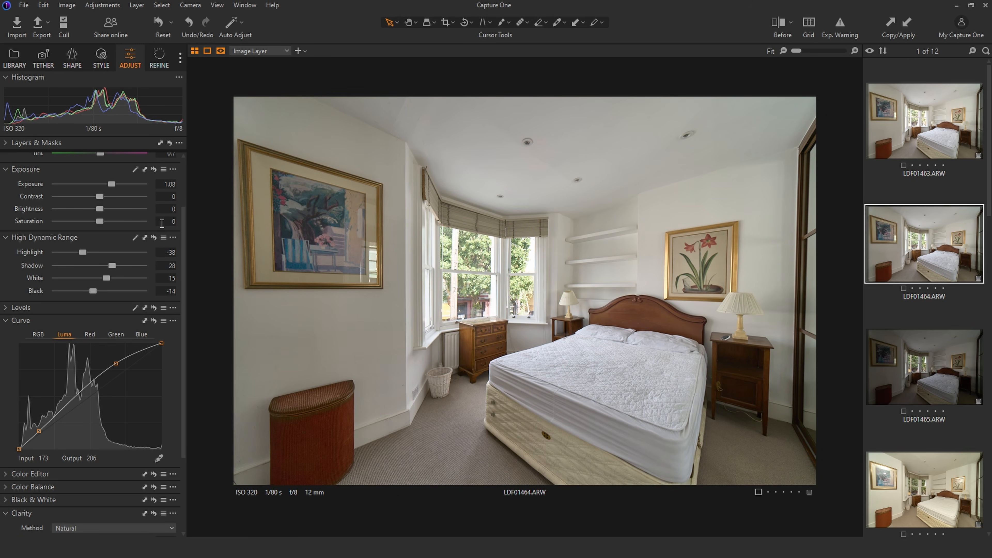
drag(112, 184, 110, 184)
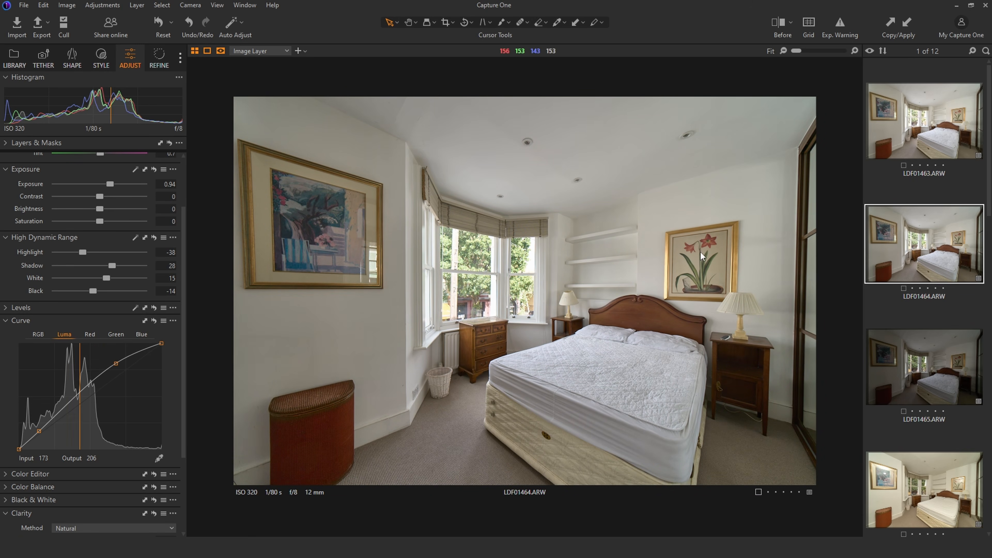
Compare LDF01464 with LDF01463, and examine the window view in the darkest bracket, LDF01465.
click(950, 139)
click(913, 226)
click(921, 144)
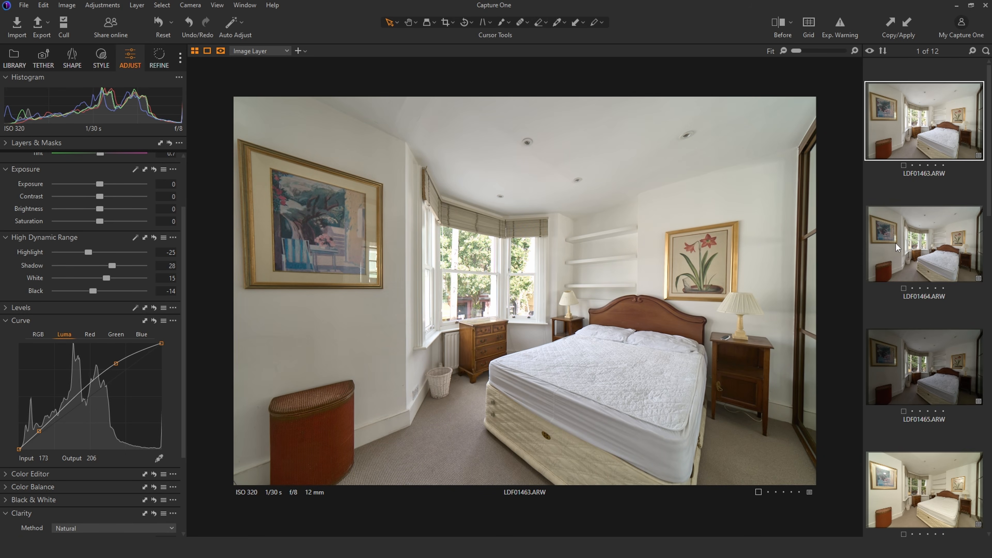
click(906, 240)
click(907, 380)
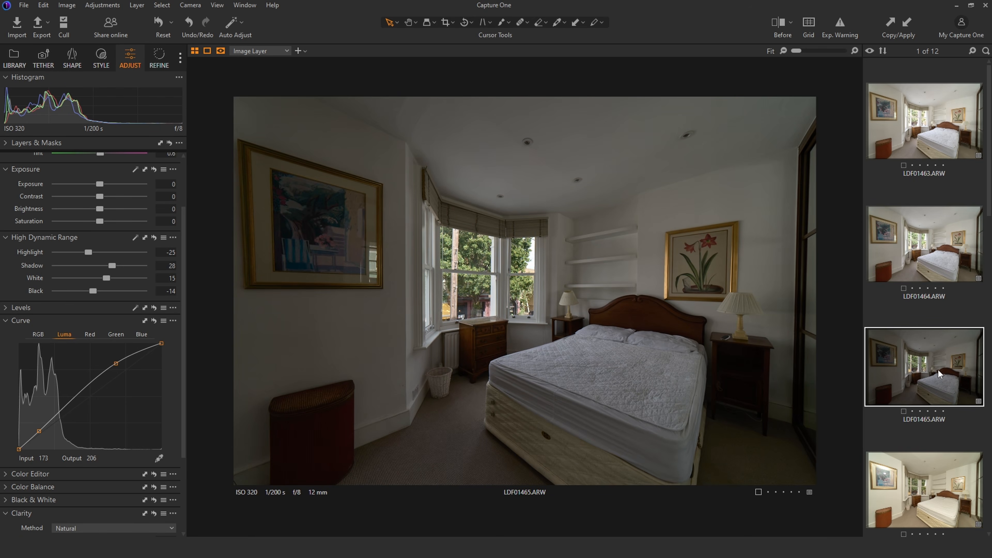
drag(504, 261, 524, 299)
Correct the white balance of the flash photo LDF01467.ARW by sampling the white pillow on the bed.
click(891, 487)
drag(989, 211, 989, 295)
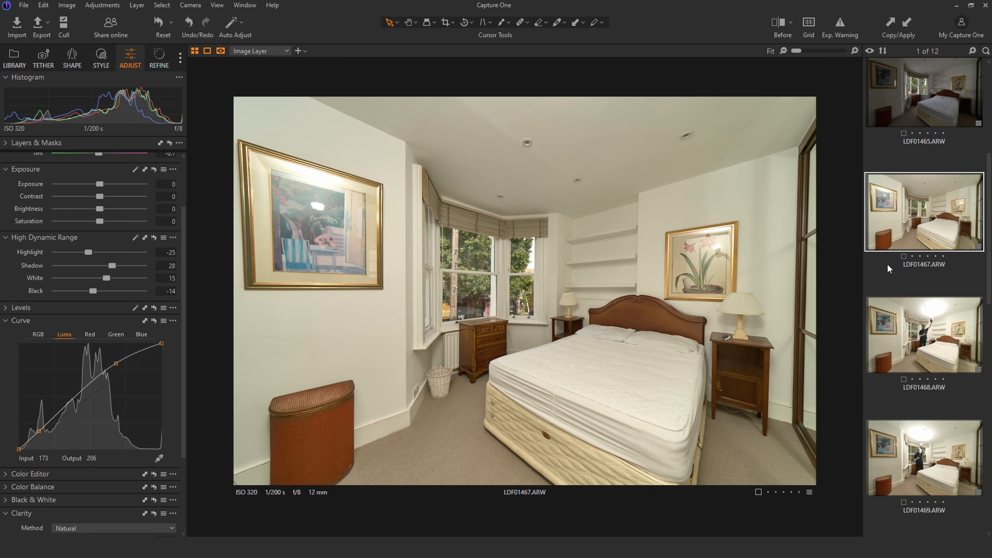
click(910, 332)
key(Left)
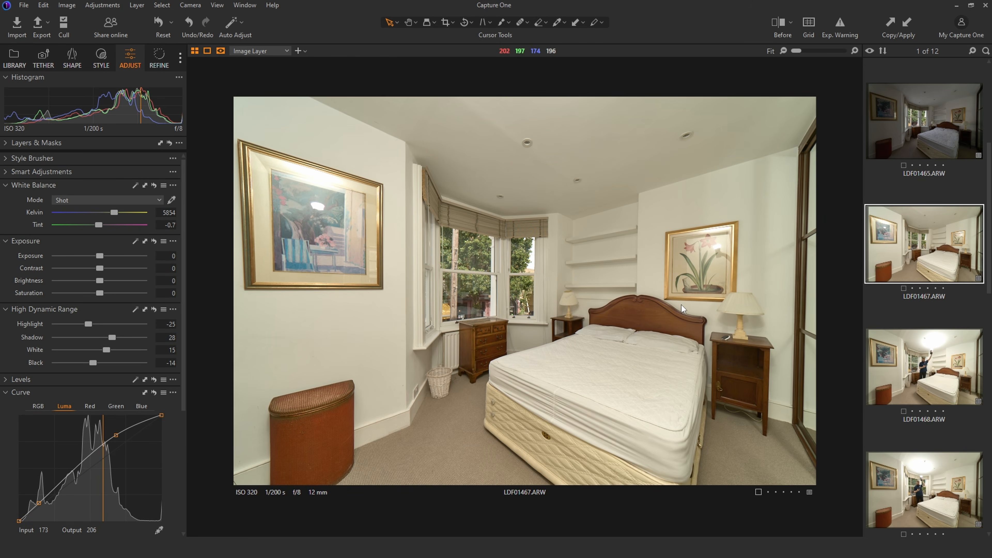
key(w)
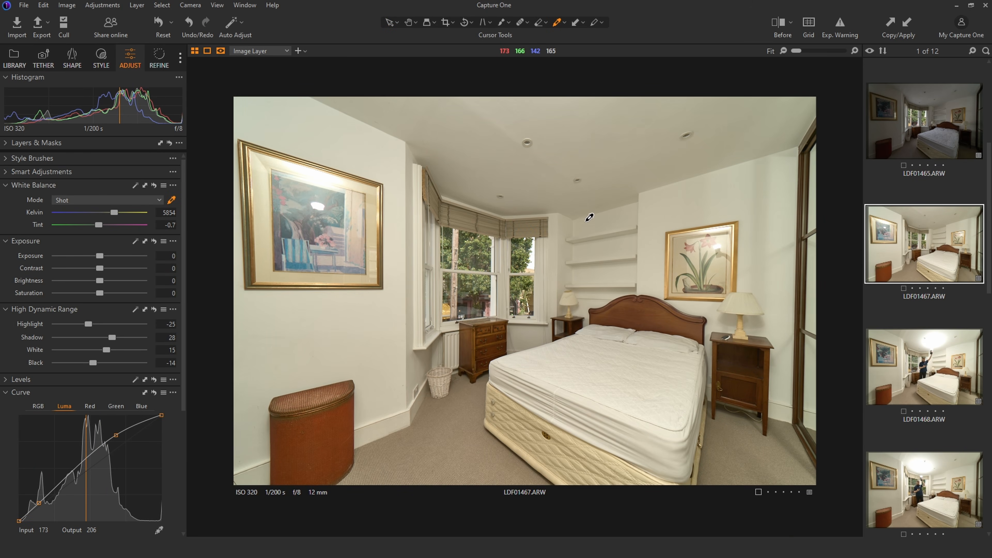
click(655, 340)
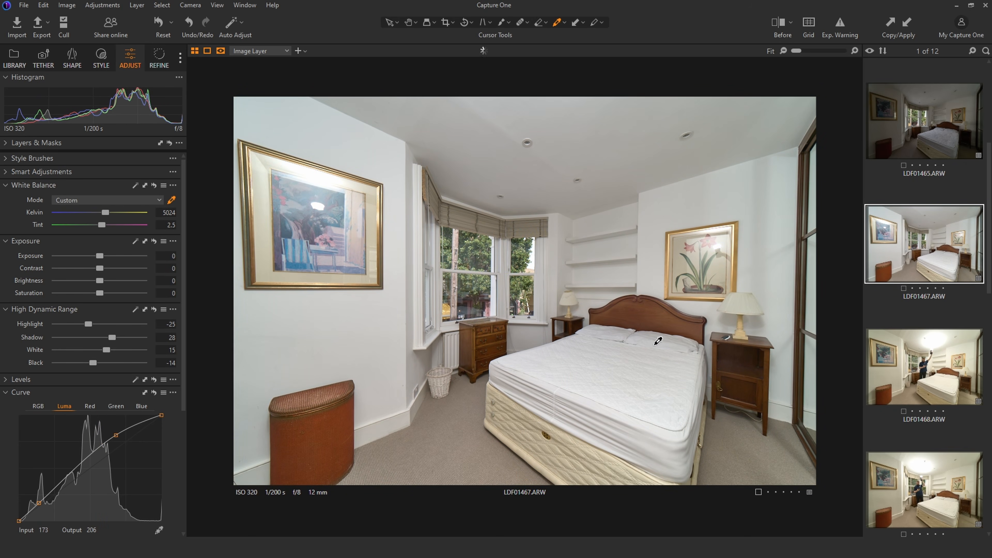
click(659, 340)
click(658, 339)
Set Shadow to 38, White to 39 and Contrast to 6 on LDF01467.ARW.
mouse_move(109, 350)
mouse_down()
mouse_move(121, 351)
mouse_move(117, 340)
mouse_up()
drag(103, 269, 105, 269)
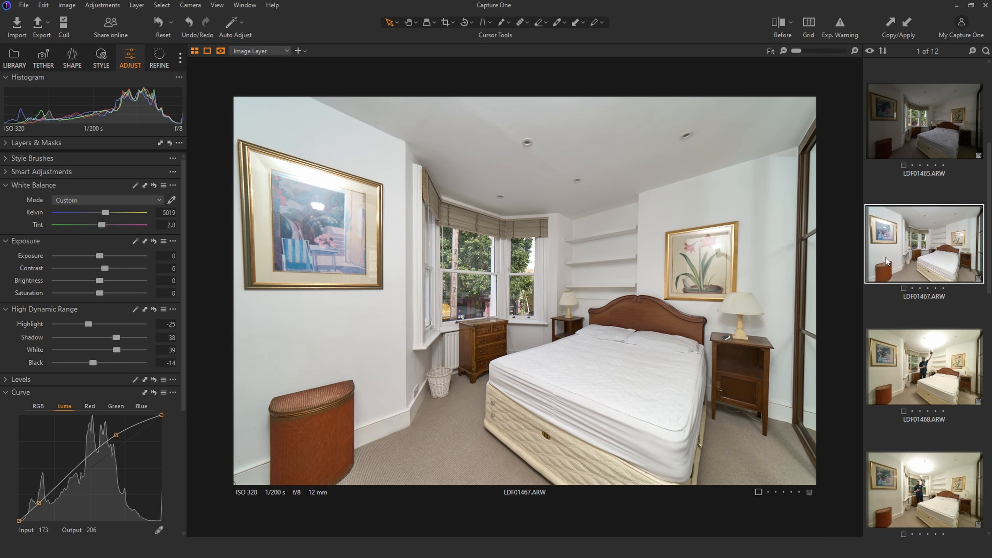
Copy the adjustments of LDF01467.ARW and apply them to the photos from LDF01468 through LDF01479, leaving out LDF01473.
key(ctrl+shift+c)
scroll(954, 352, down, 10)
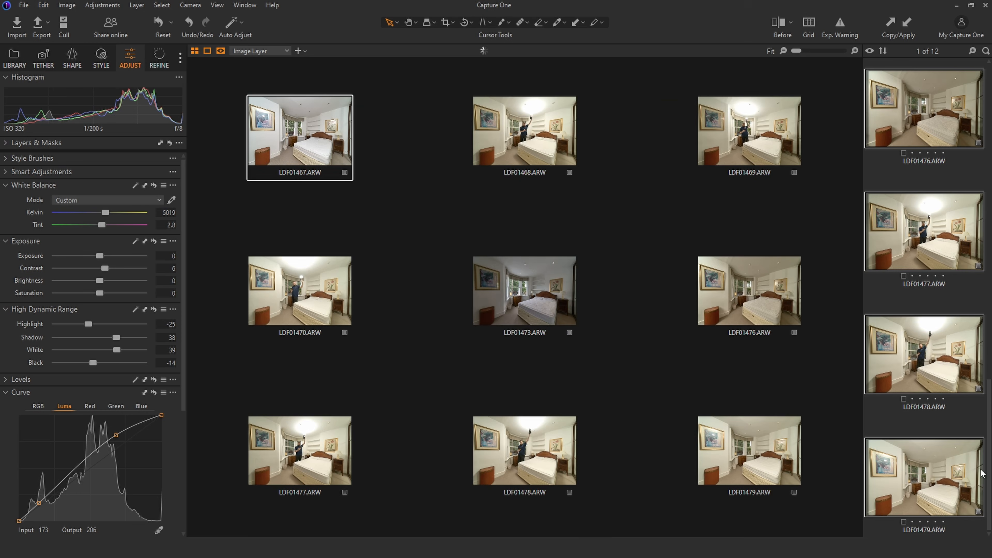
shift+click(942, 477)
scroll(988, 472, up, 6)
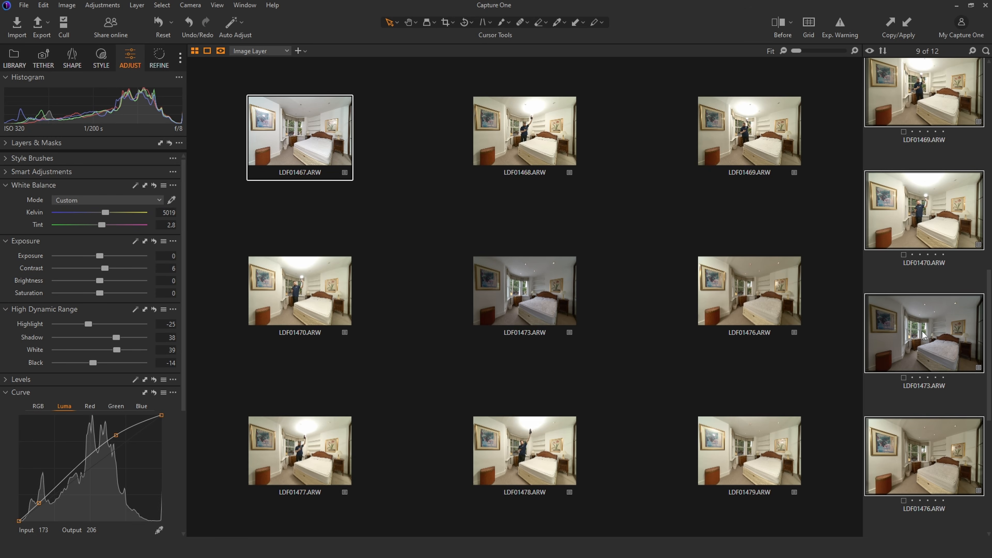
key(Delete)
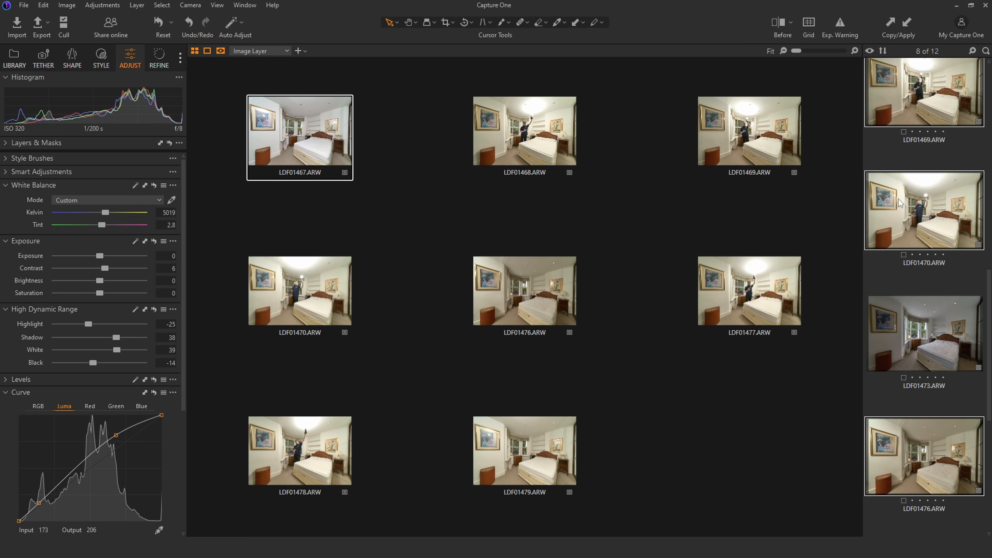
key(ctrl+shift+v)
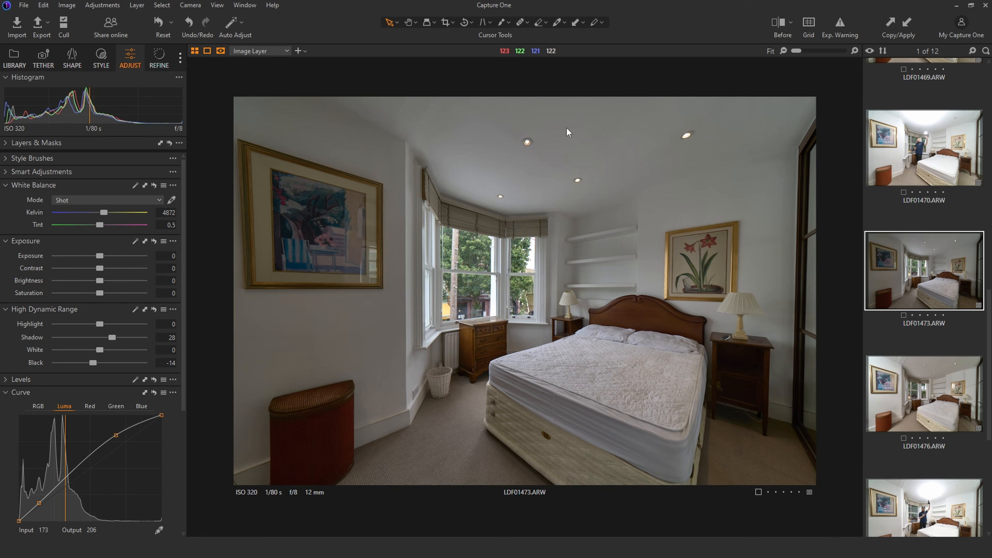
Inspect the magnified ceiling spotlight and window area in LDF01473.ARW.
click(527, 141)
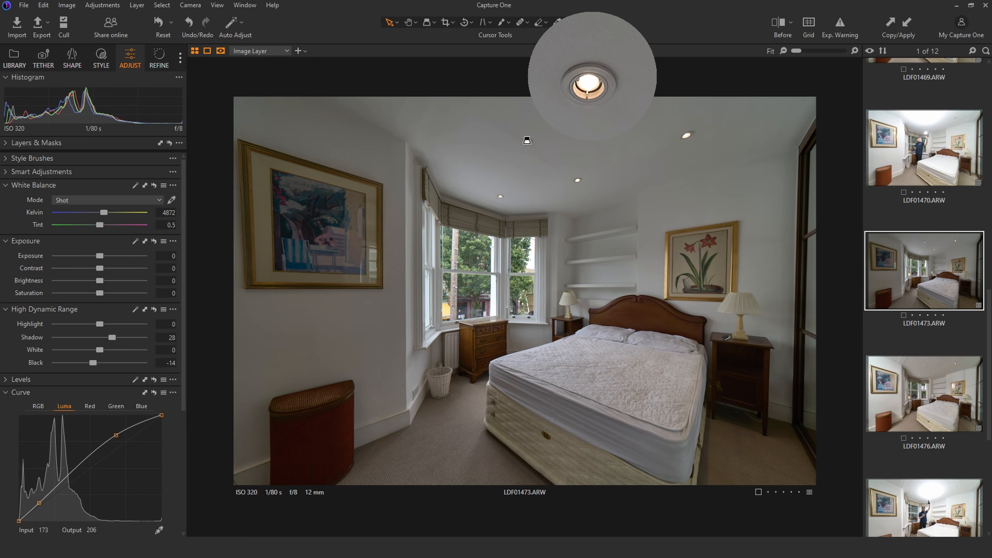
drag(527, 141, 542, 228)
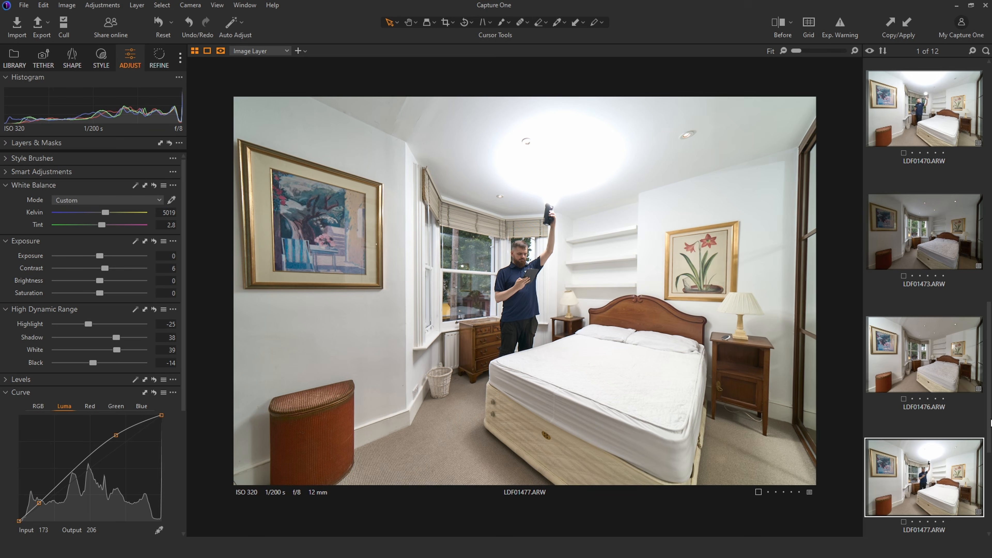
Export all 12 images as 16-bit uncompressed sRGB TIFFs into the TIFFS subfolder.
scroll(989, 428, up, 5)
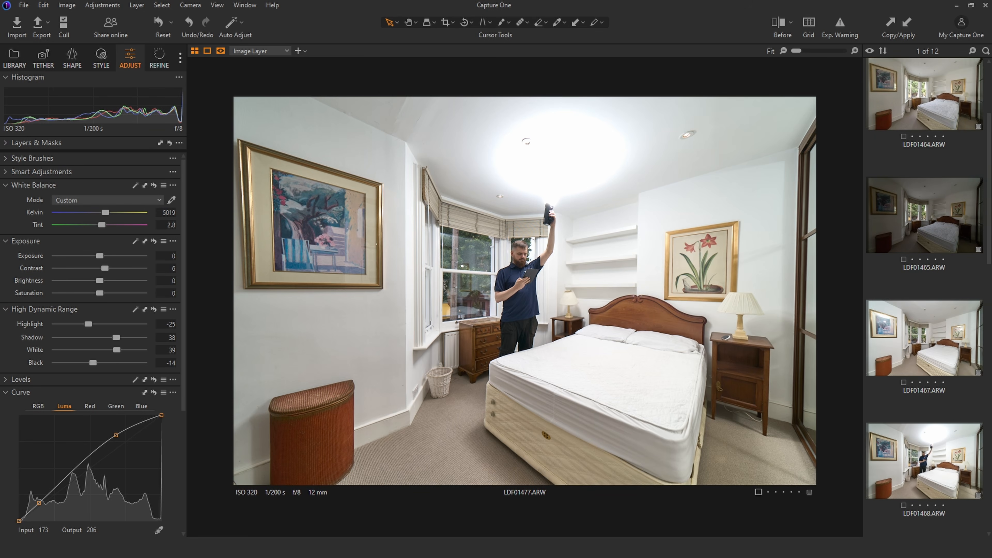
click(927, 221)
key(ctrl+a)
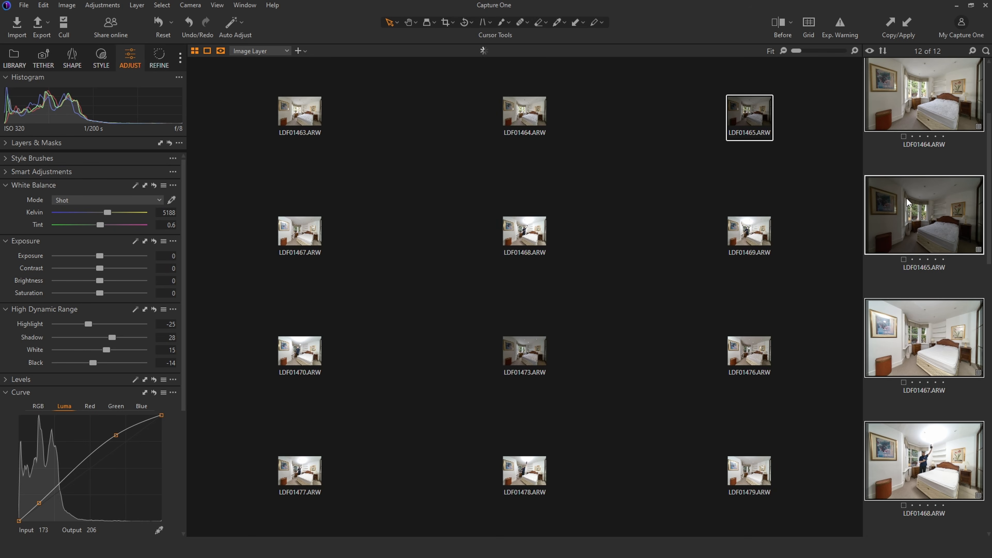
right_click(919, 223)
mouse_move(806, 230)
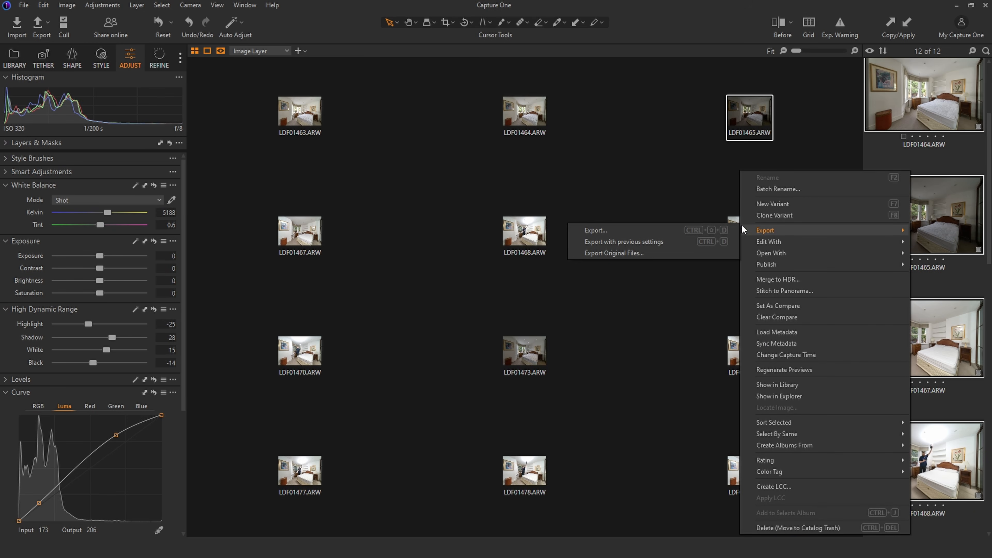
click(655, 230)
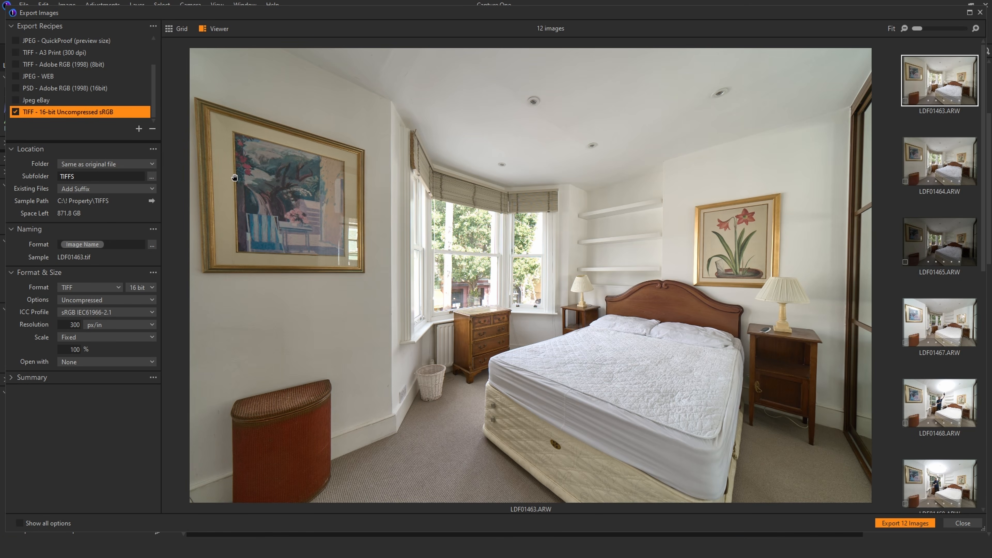
click(894, 524)
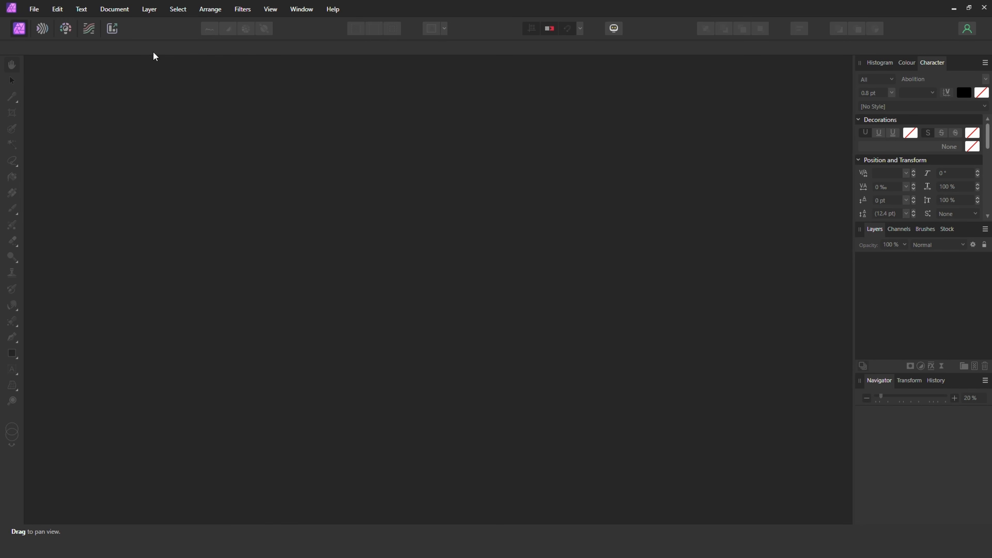
In Affinity Photo, create a new stack from all twelve images in the TIFFS folder with automatic alignment turned off.
click(34, 10)
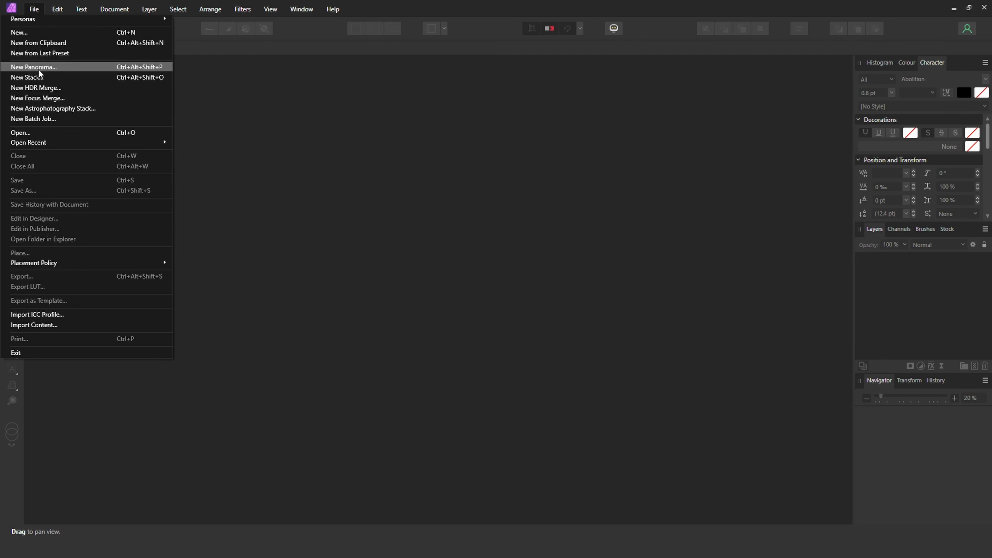
click(29, 78)
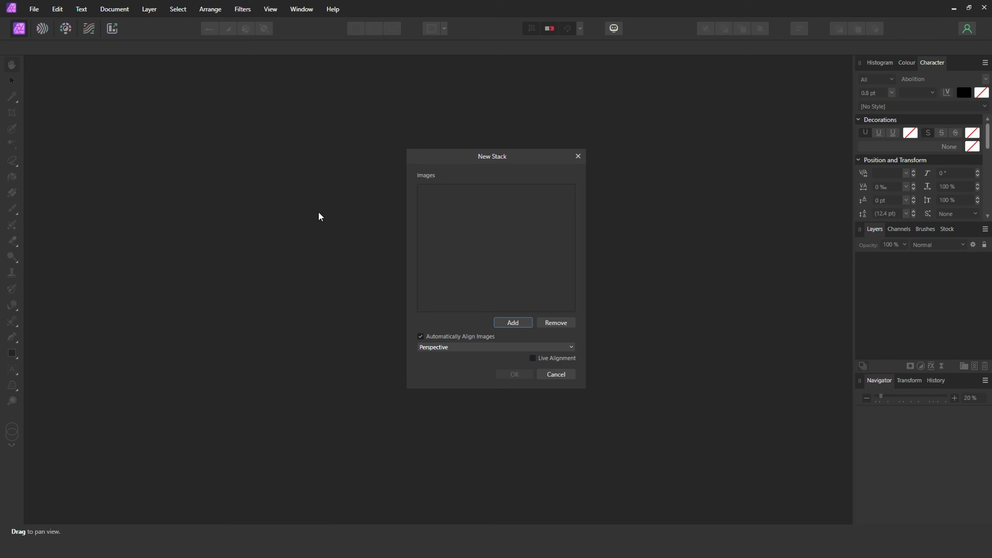
click(512, 322)
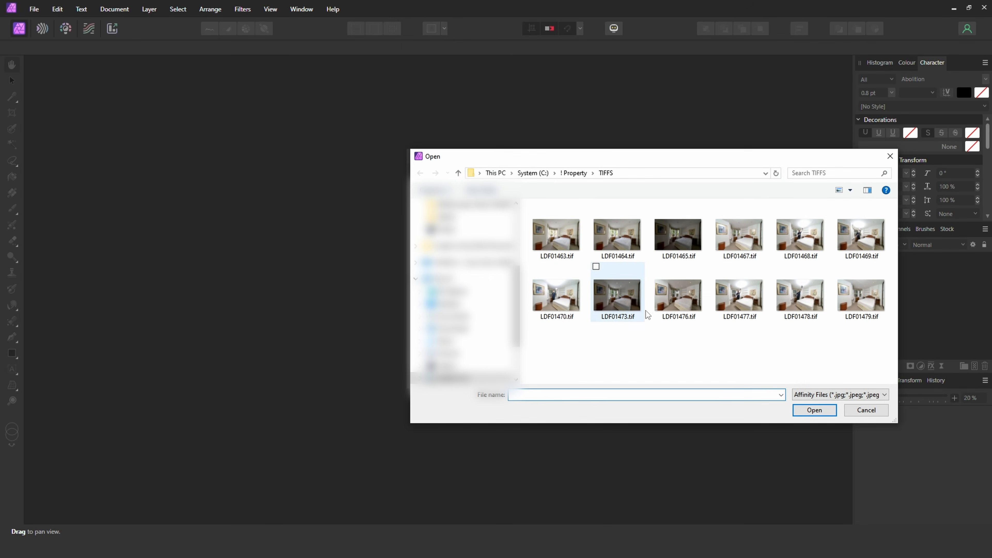
drag(864, 344, 532, 204)
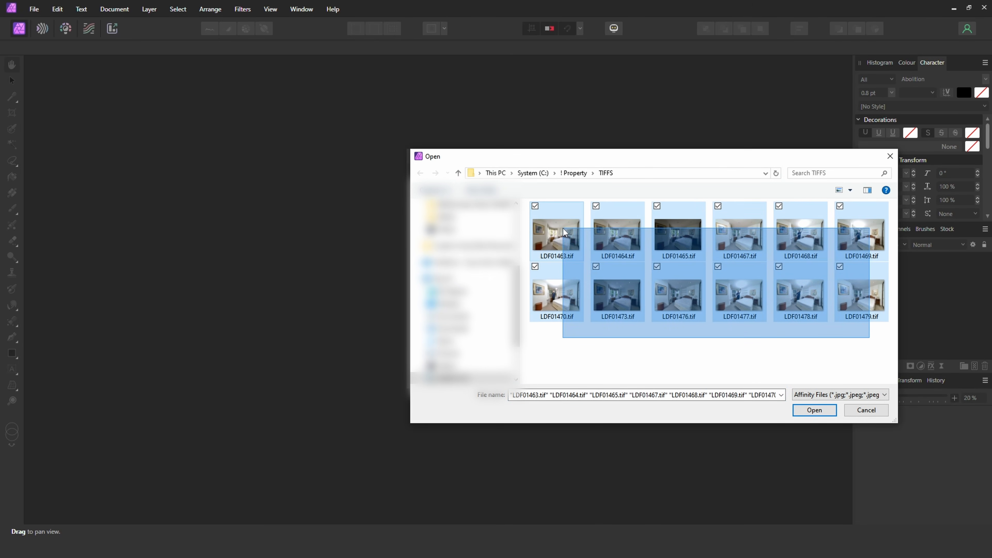
click(814, 410)
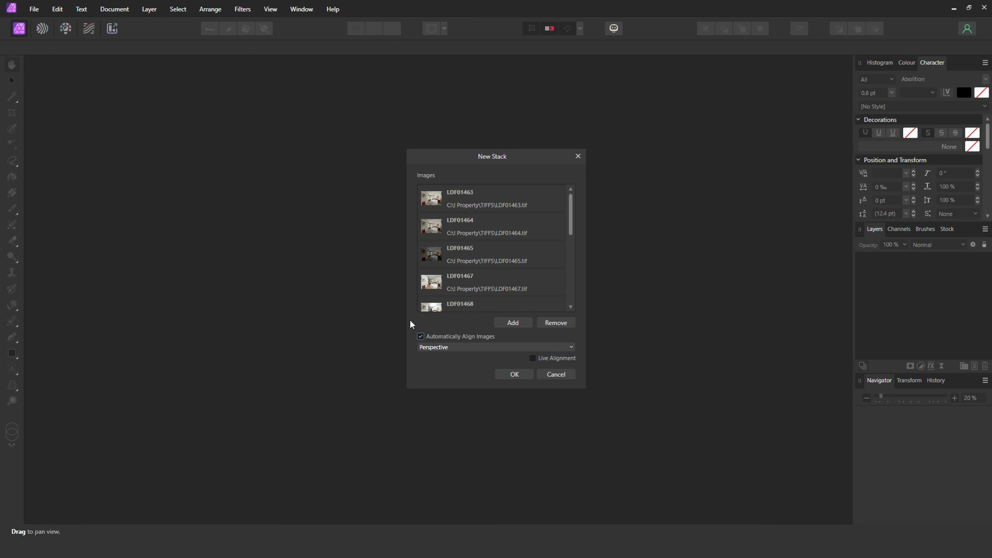
click(421, 336)
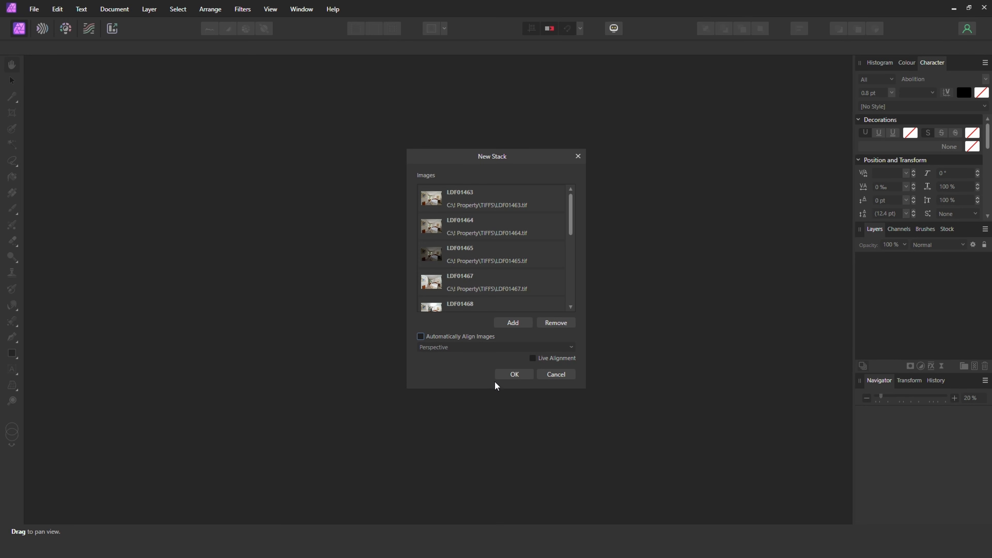
click(514, 374)
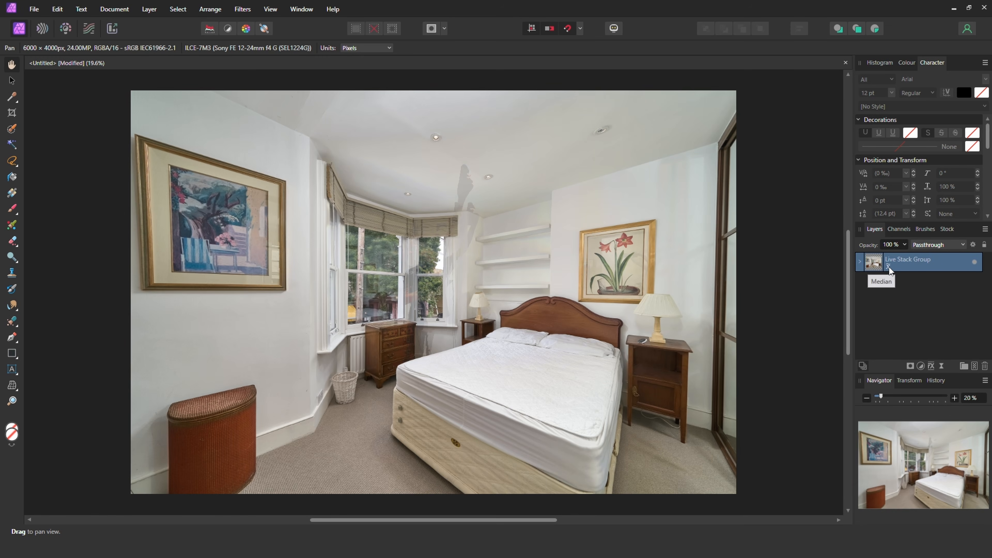
Move all the image layers out of the Live Stack Group and delete the empty group.
click(861, 262)
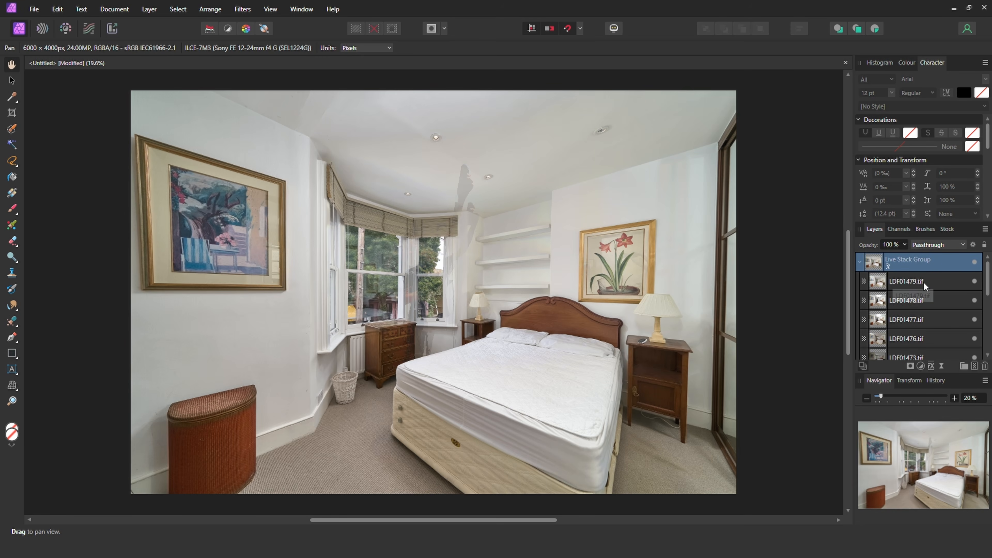
click(940, 286)
drag(988, 279, 989, 333)
shift+click(972, 340)
drag(988, 340, 989, 280)
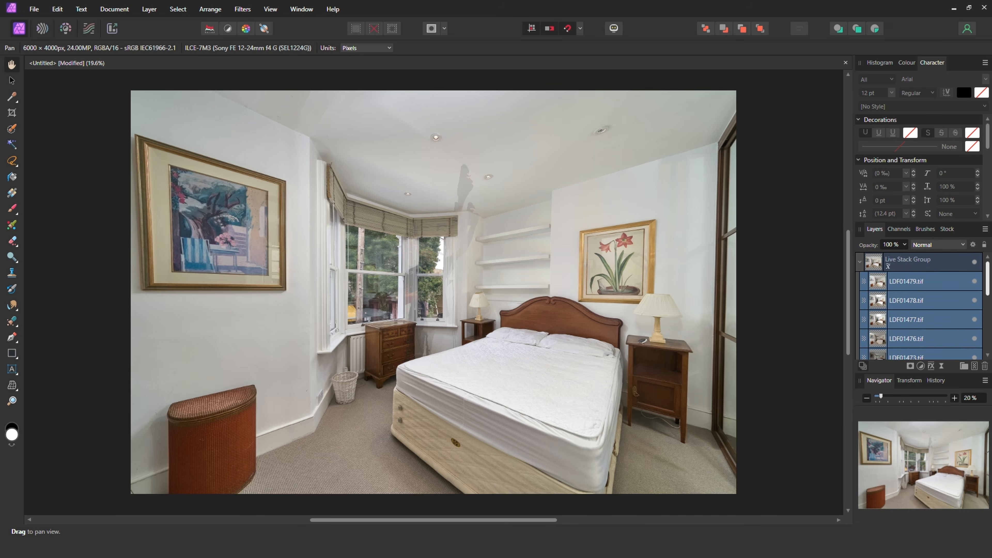
drag(916, 281, 931, 255)
scroll(965, 309, down, 5)
click(956, 340)
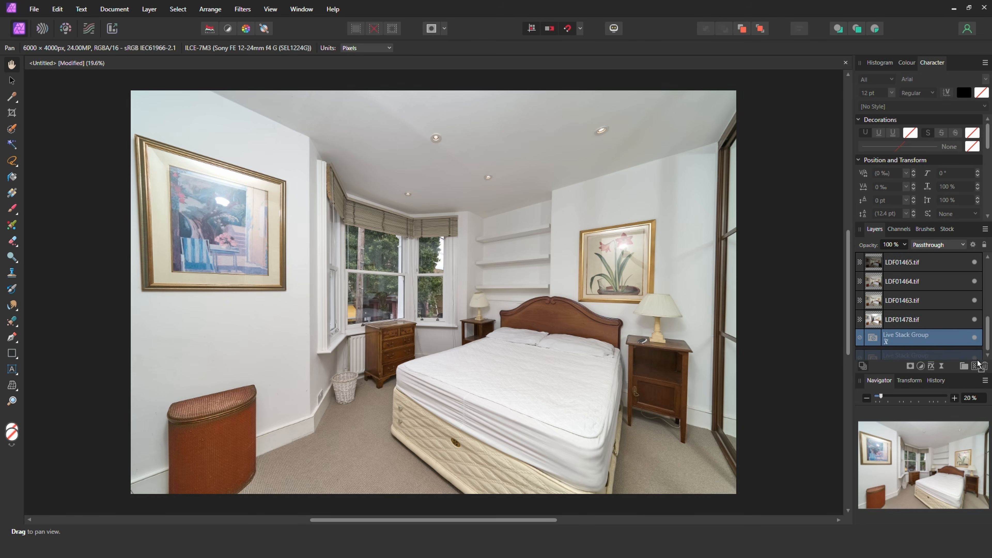
click(985, 366)
Hide the layers LDF01479.tif, LDF01477.tif and LDF01476.tif.
scroll(989, 337, up, 5)
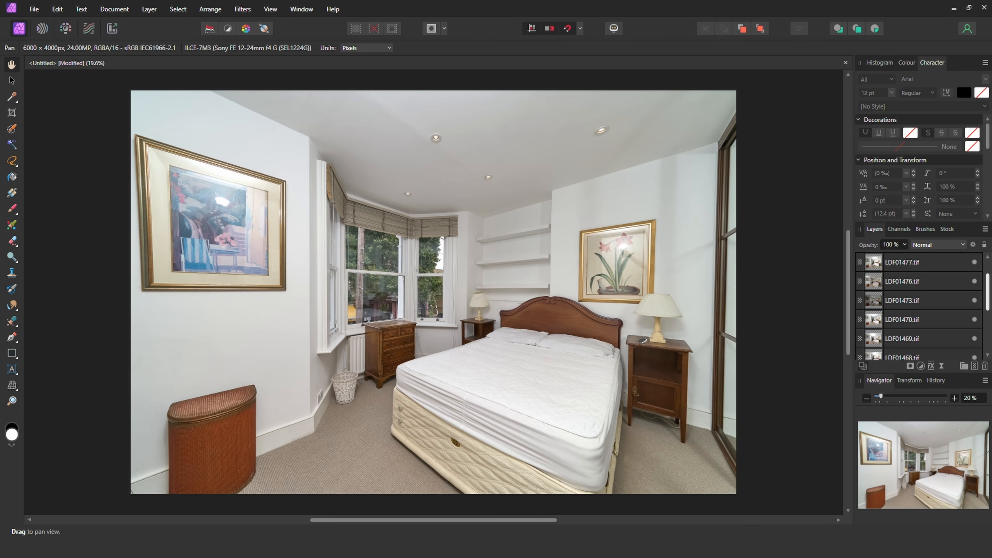
click(931, 266)
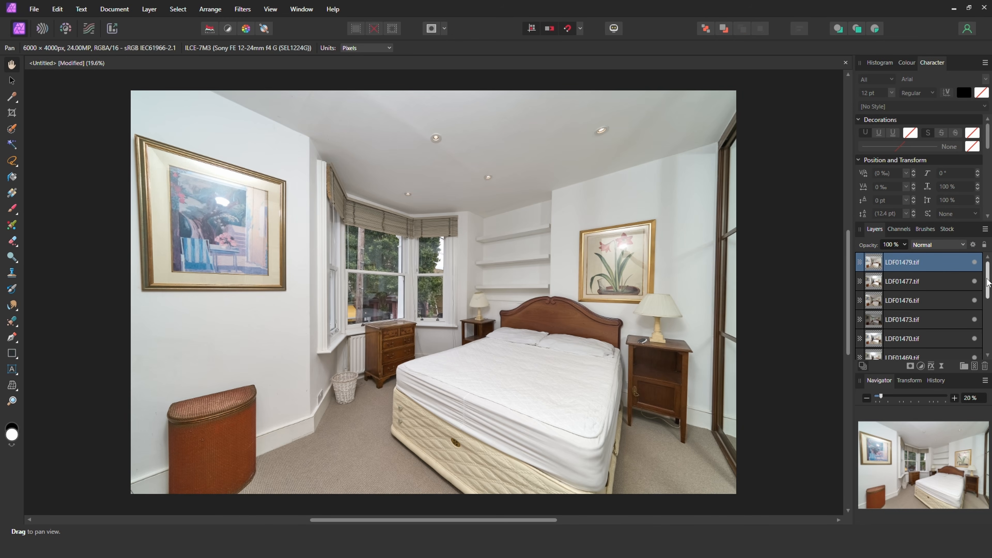
click(975, 263)
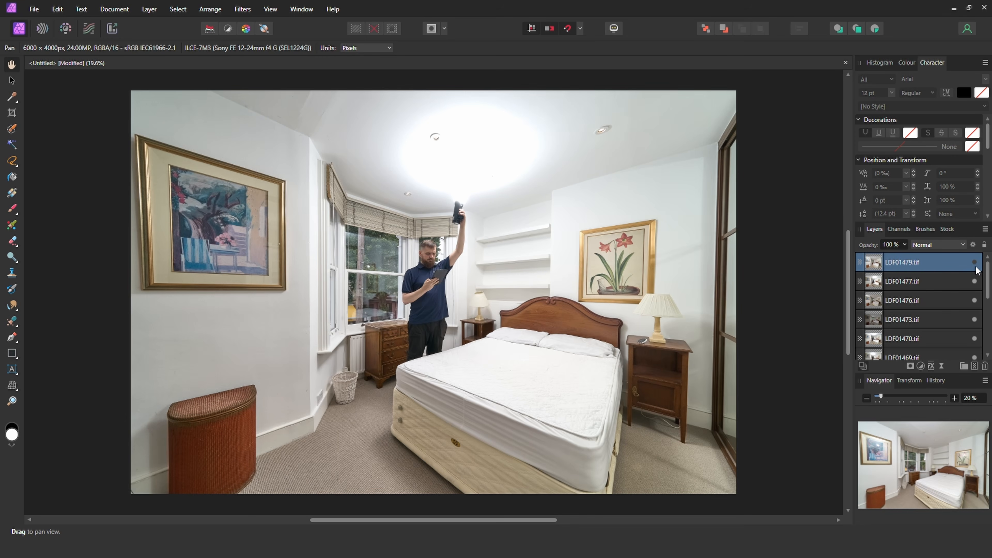
click(975, 282)
click(975, 301)
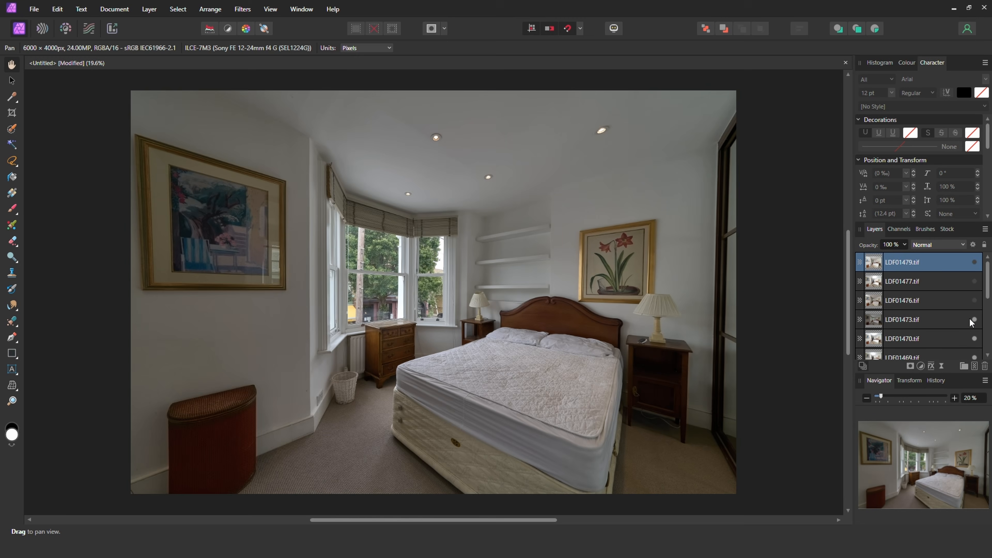
Move the LDF01473.tif layer to the top of the layer stack and rename it "Lights".
click(932, 325)
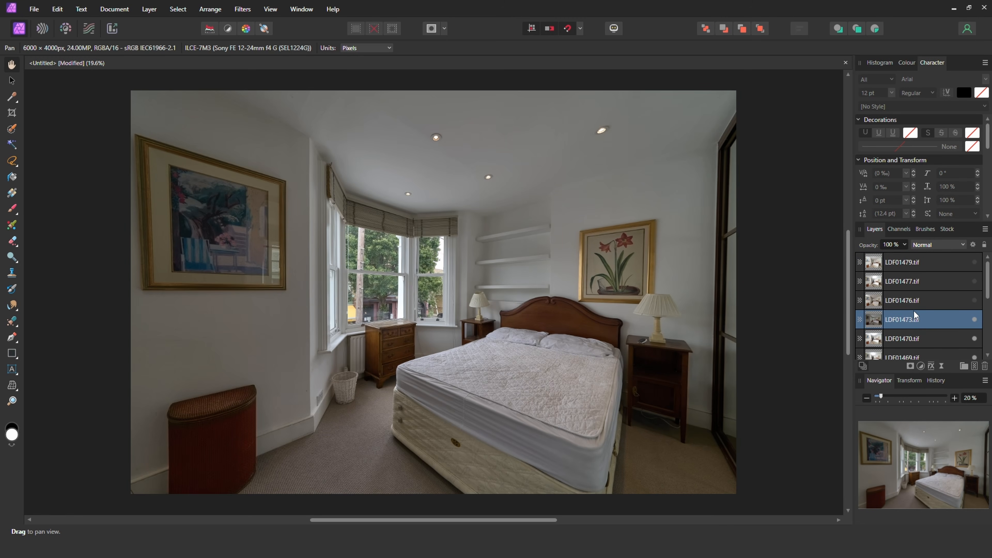
drag(905, 319, 901, 265)
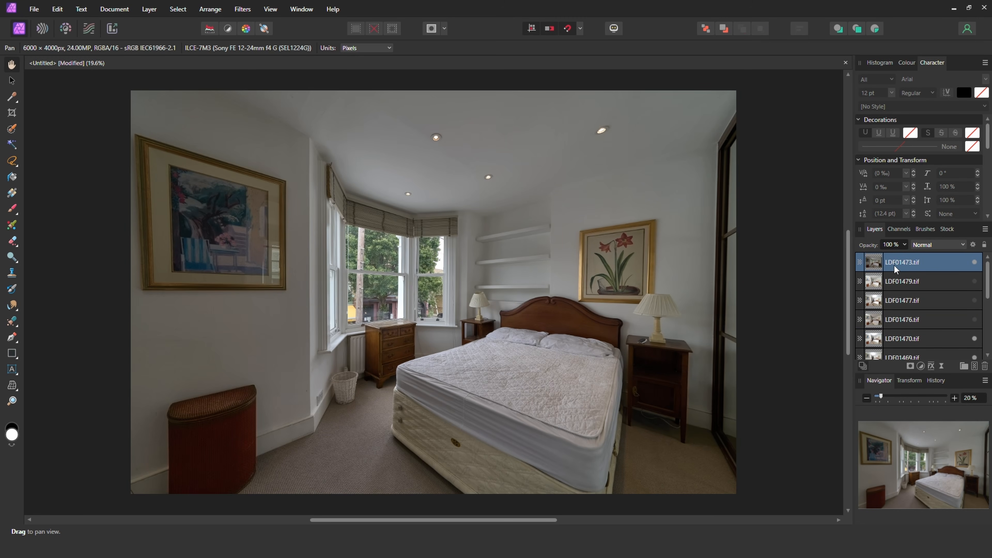
double_click(901, 264)
key(Delete)
key(Delete)
key(Delete)
key(Delete)
key(Delete)
key(Delete)
key(Delete)
key(Delete)
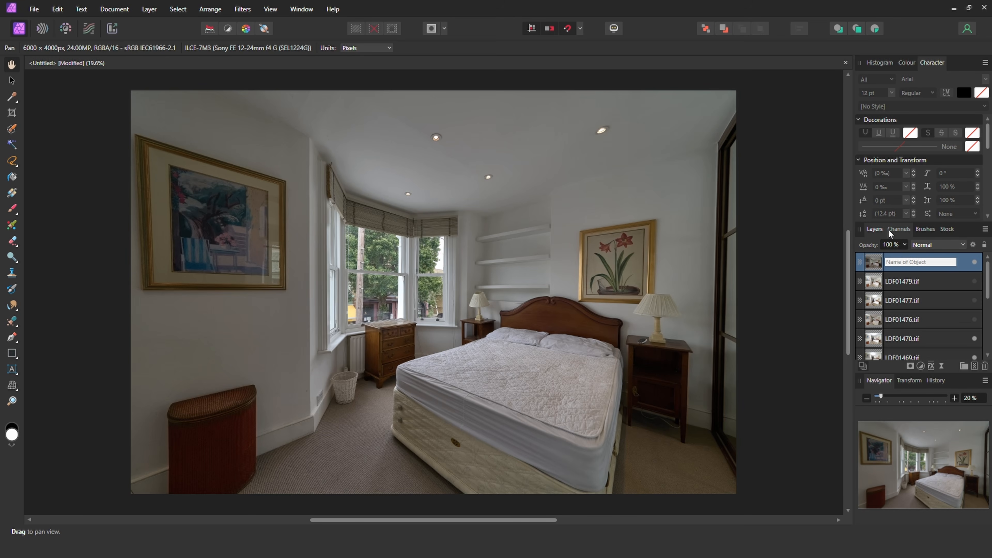
text(Light)
key(Return)
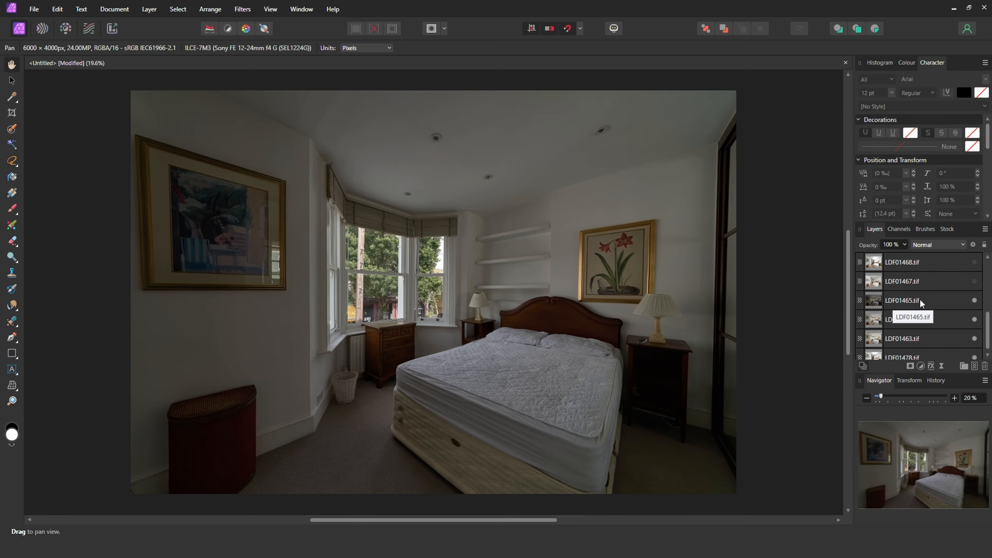
Rename the dark bracket layer LDF01465.tif as "Windows".
double_click(919, 300)
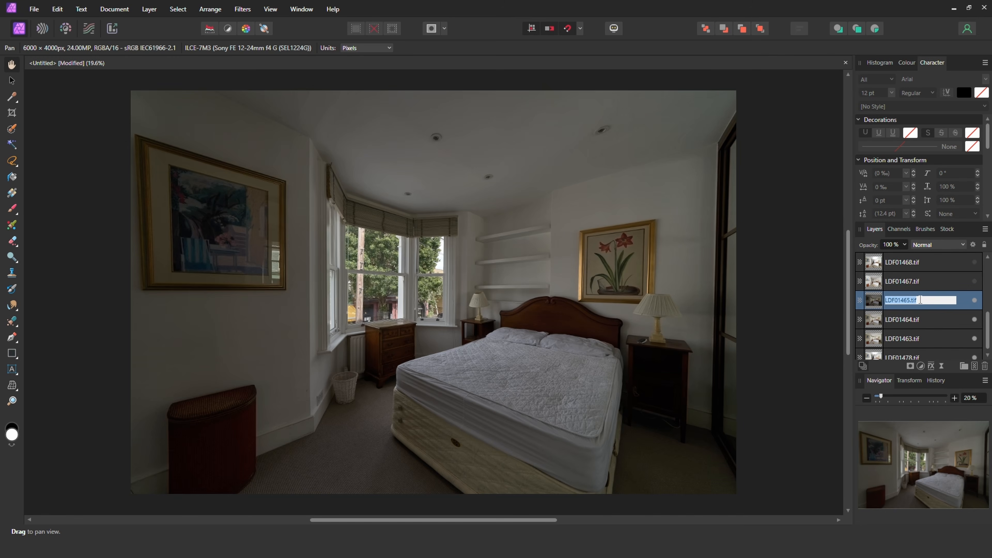
text(Windows)
key(Return)
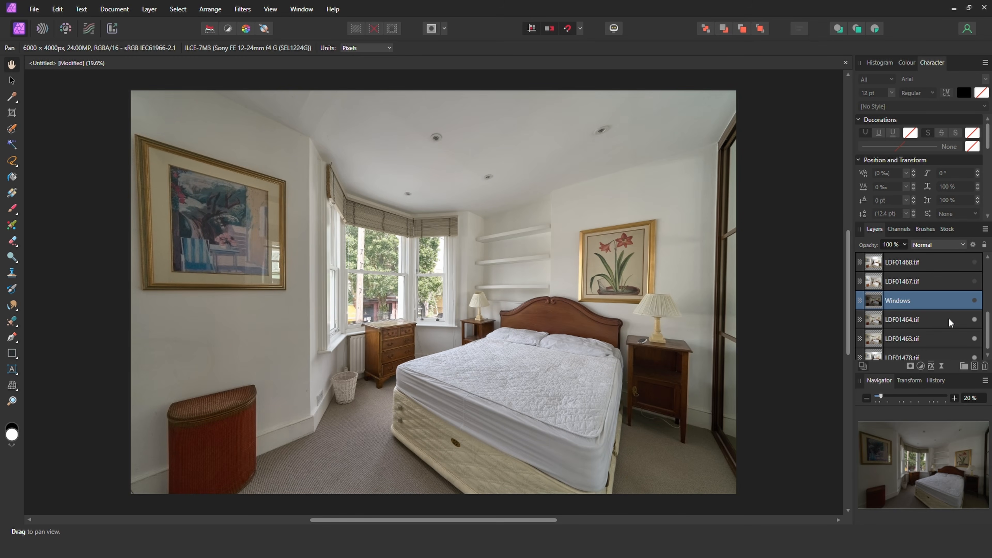
Rename the layers LDF01464.tif and LDF01463.tif as "Ambient", and hide the LDF01464 one.
double_click(929, 322)
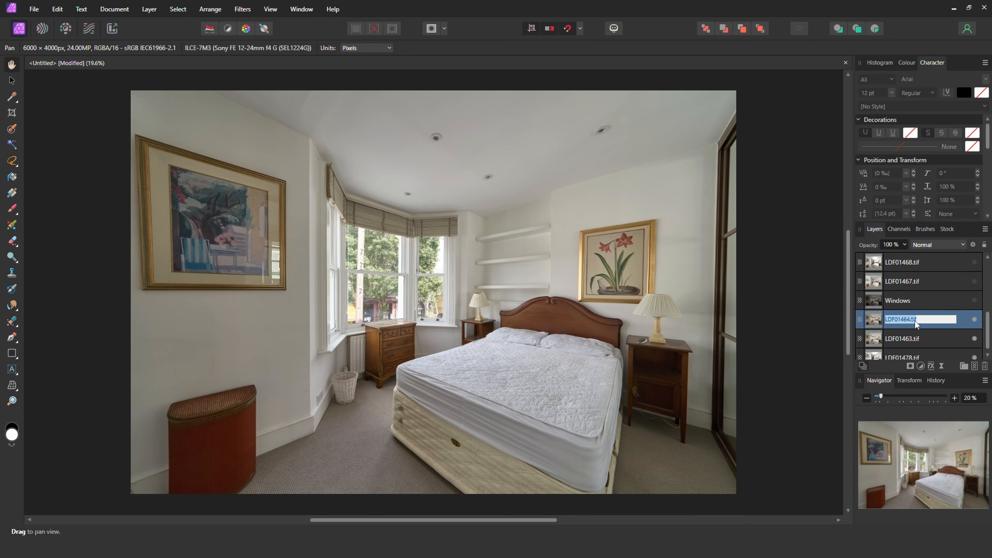
text(Ambient)
key(Return)
click(975, 320)
double_click(918, 342)
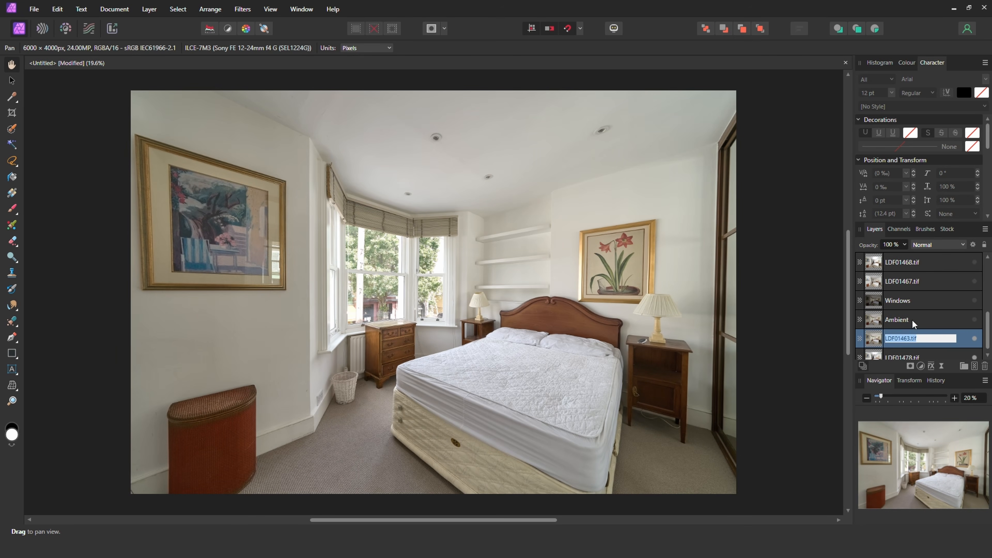
text(Ambient)
key(Return)
Move the Windows layer and both Ambient layers directly beneath the Lights layer, and select Lights.
shift+click(932, 303)
drag(921, 300, 931, 271)
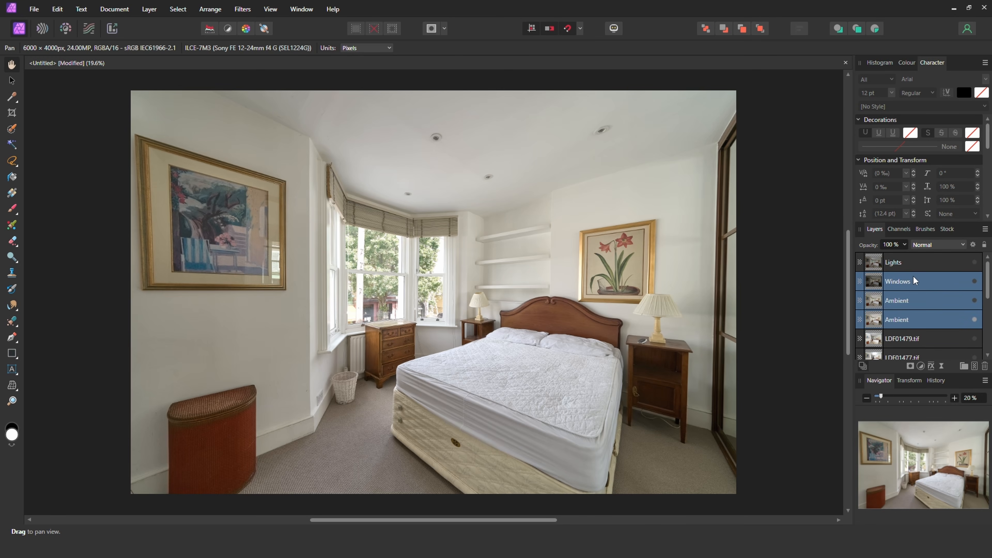
click(913, 264)
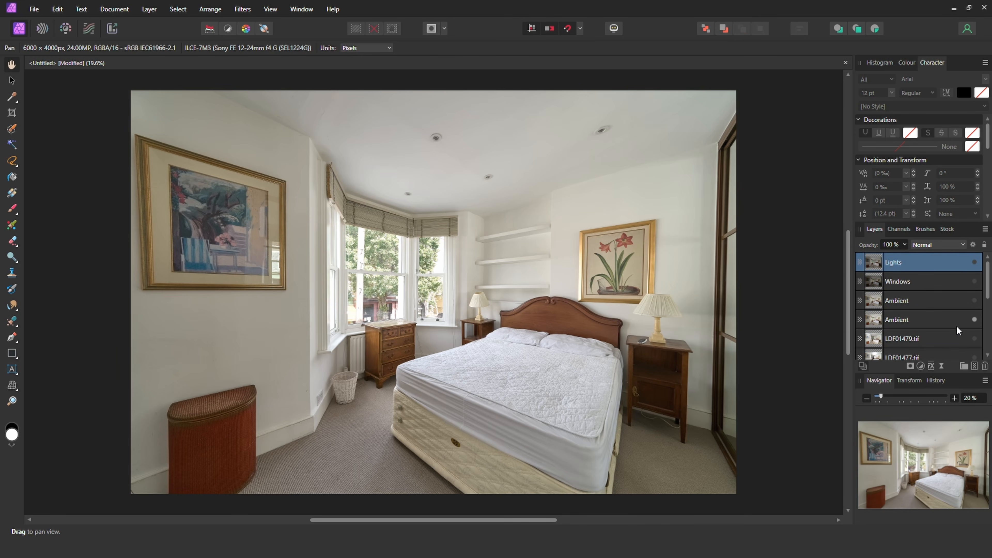
Move the lower Ambient layer above the other one with both visible, and give it a black mask.
click(951, 308)
click(934, 319)
drag(934, 319, 937, 293)
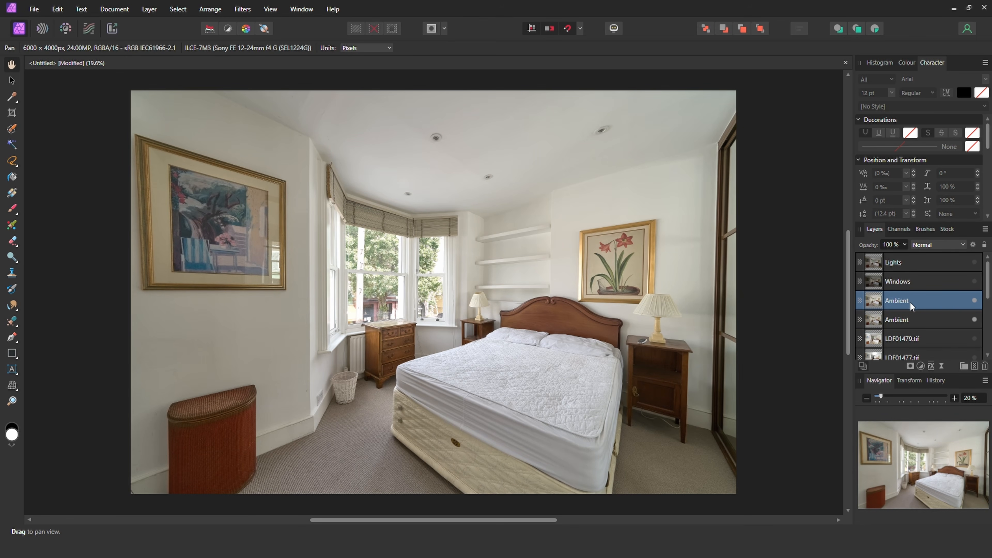
key(alt)
key(alt)
click(911, 366)
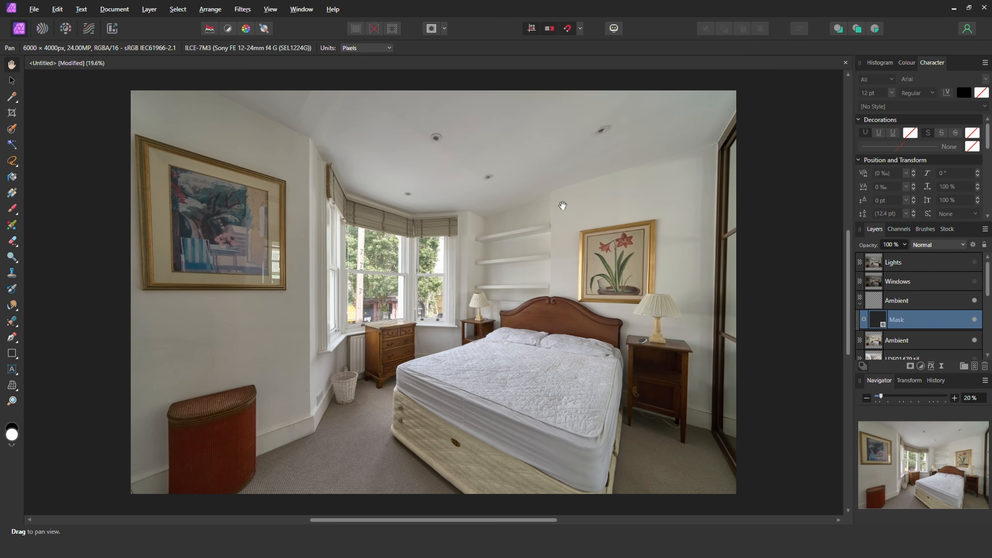
Paint the upper Ambient layer's mask white across the floor and upper right wall with a soft 2629 px brush at 30% flow.
key(b)
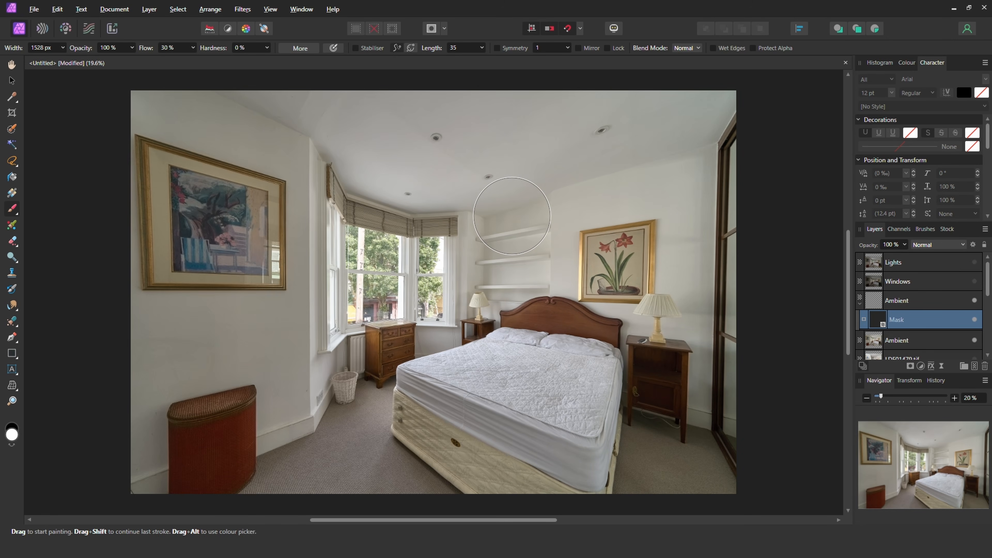
key(ctrl+alt)
drag(524, 206, 527, 209)
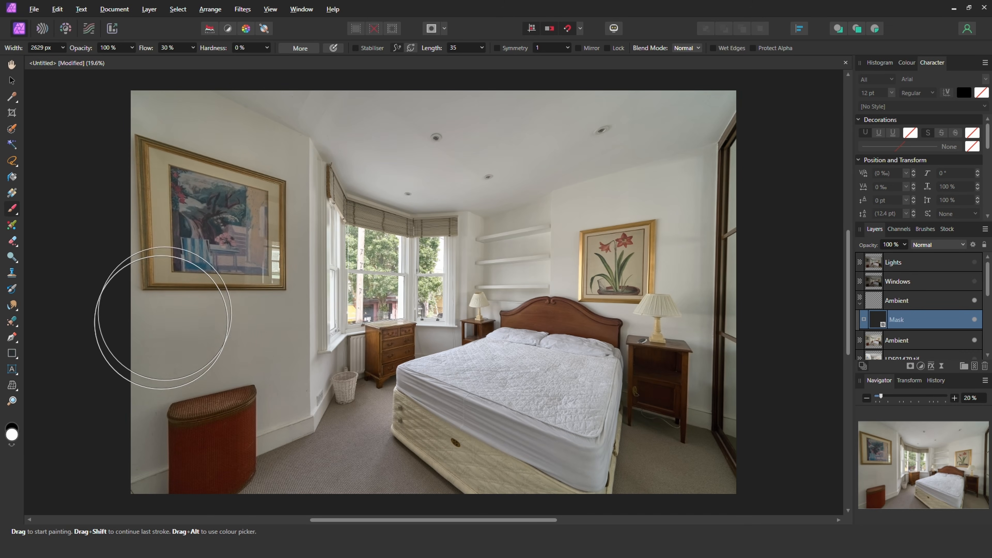
mouse_move(157, 380)
mouse_down()
mouse_move(243, 460)
mouse_move(464, 471)
mouse_move(452, 417)
mouse_move(660, 446)
mouse_move(693, 382)
mouse_up()
mouse_move(766, 178)
mouse_down()
mouse_move(350, 100)
mouse_move(223, 101)
mouse_move(176, 180)
mouse_move(166, 278)
mouse_move(183, 396)
mouse_move(214, 425)
mouse_move(292, 452)
mouse_move(182, 448)
mouse_move(395, 502)
mouse_move(409, 475)
mouse_move(475, 488)
mouse_move(562, 484)
mouse_move(624, 507)
mouse_move(642, 446)
mouse_move(674, 403)
mouse_move(709, 426)
mouse_move(744, 414)
mouse_move(723, 395)
mouse_move(732, 232)
mouse_move(752, 175)
mouse_move(738, 150)
mouse_move(700, 129)
mouse_move(630, 167)
mouse_up()
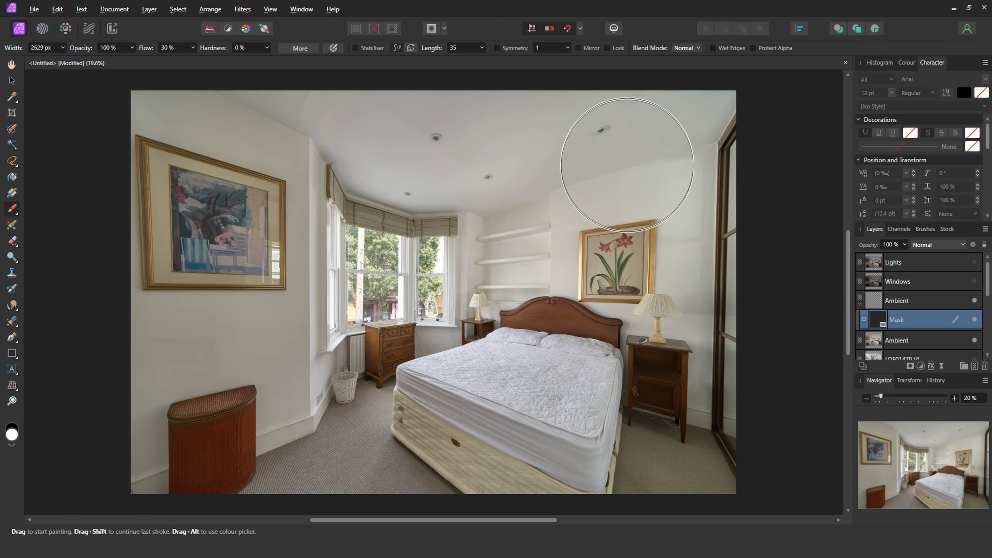
Group the two Ambient layers and rename the group "Ambient".
click(903, 307)
ctrl+click(896, 339)
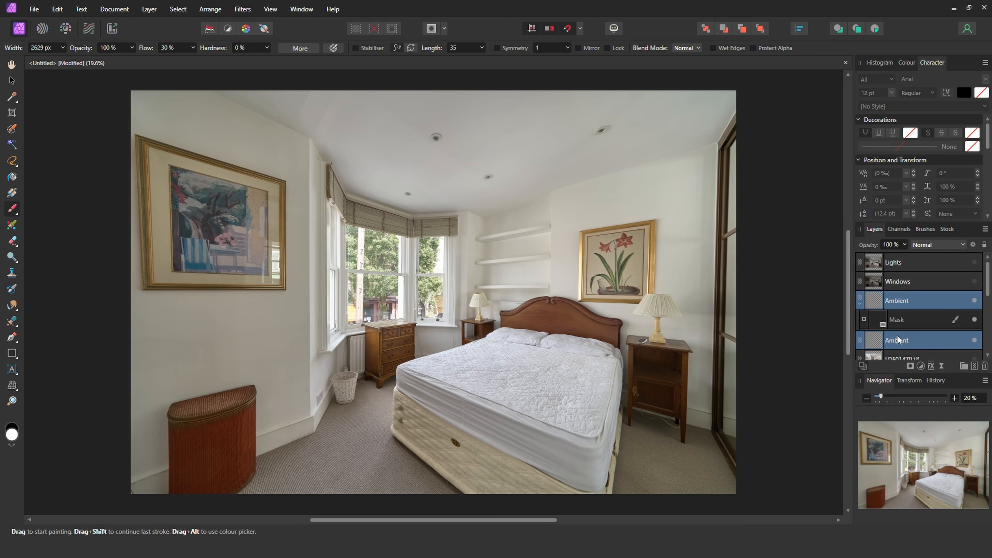
key(ctrl+g)
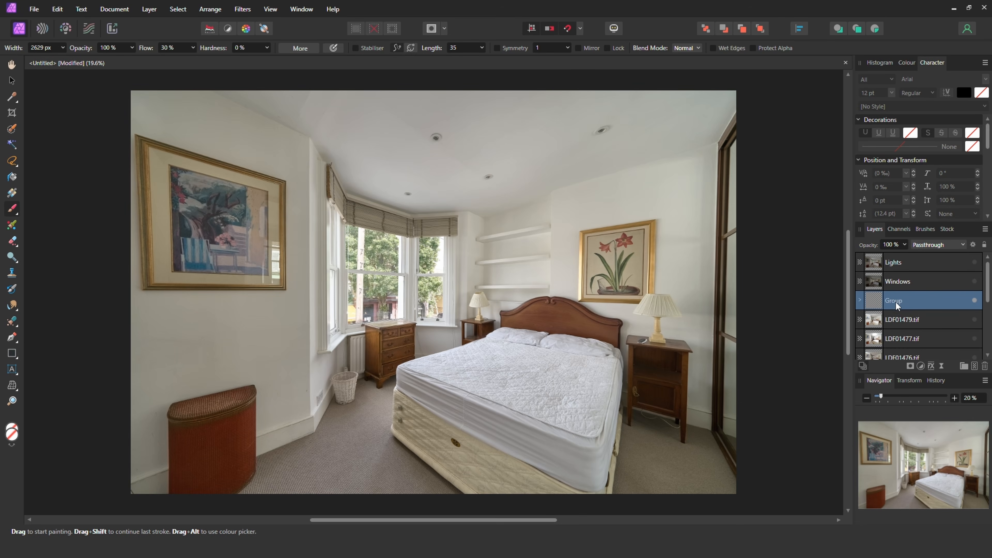
double_click(896, 302)
text(Ambient)
key(Return)
Make the Windows layer visible and select it.
click(974, 282)
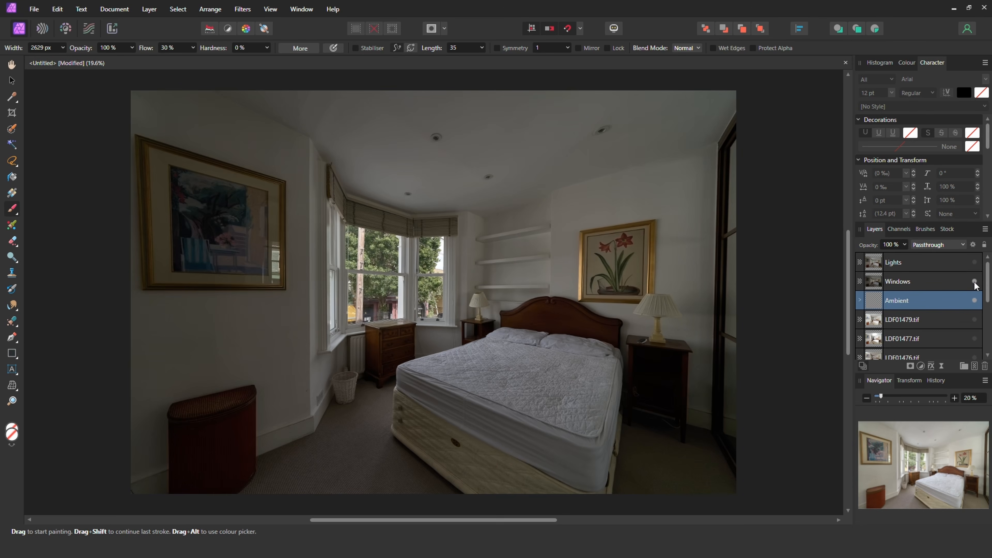
click(956, 282)
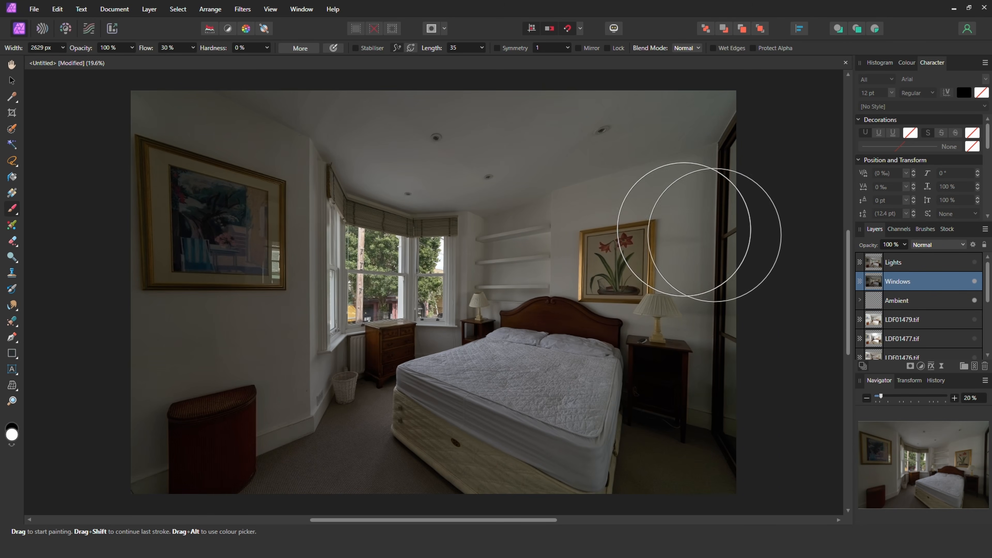
mouse_move(553, 244)
mouse_down()
mouse_move(539, 235)
mouse_move(507, 259)
mouse_move(502, 222)
mouse_up()
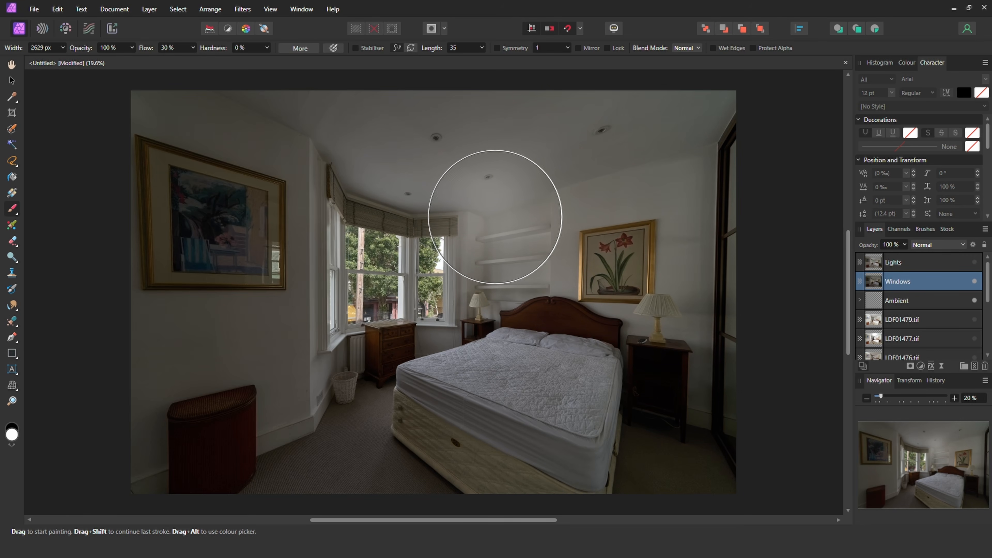
Trace the four glass panes of the two front bay windows with the Pen tool, one closed curve per pane.
key(p)
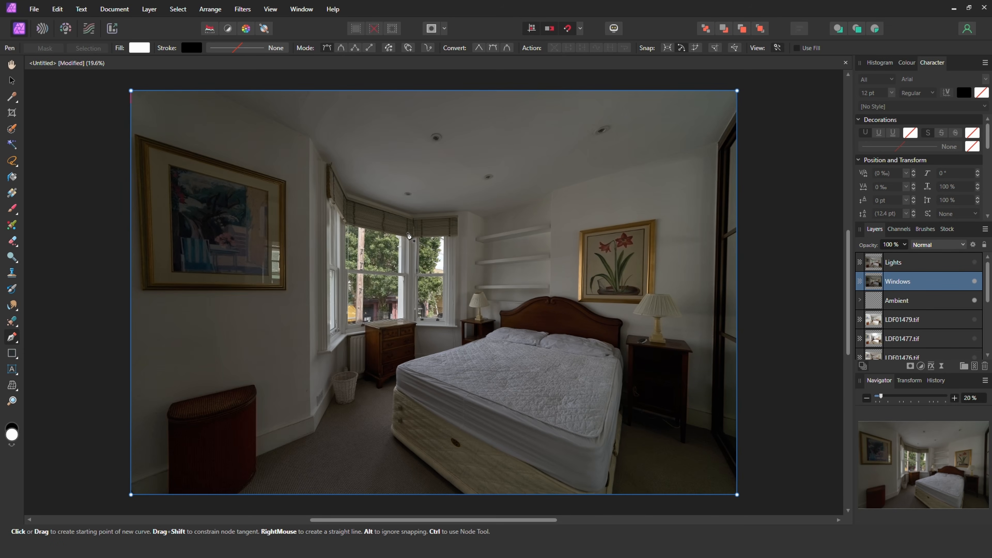
key(z)
drag(375, 243, 524, 221)
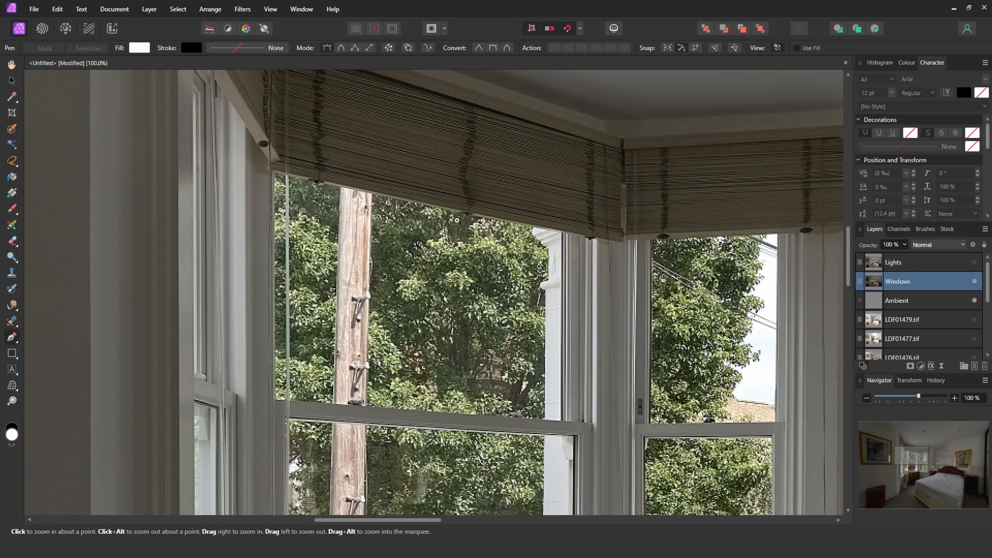
drag(329, 206, 413, 175)
drag(331, 155, 291, 174)
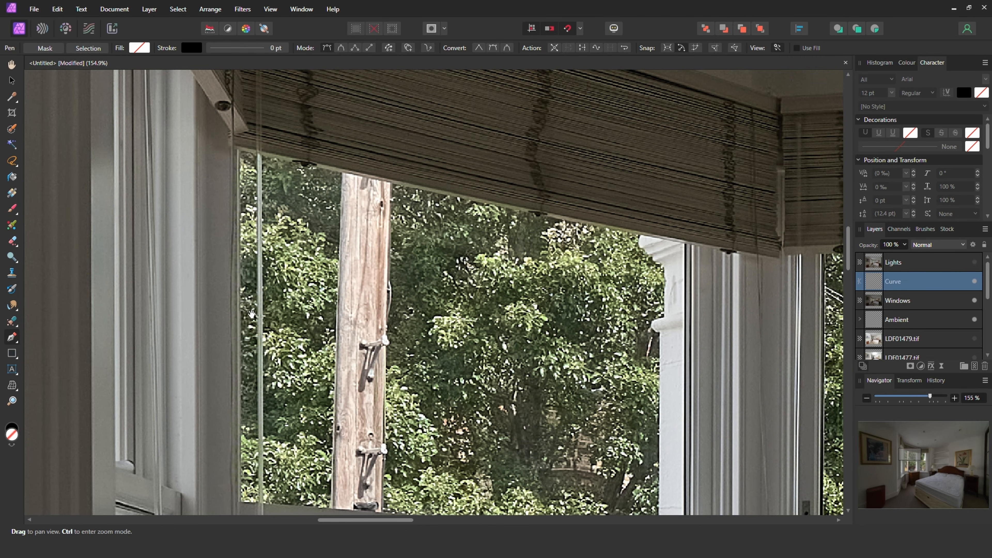
click(241, 149)
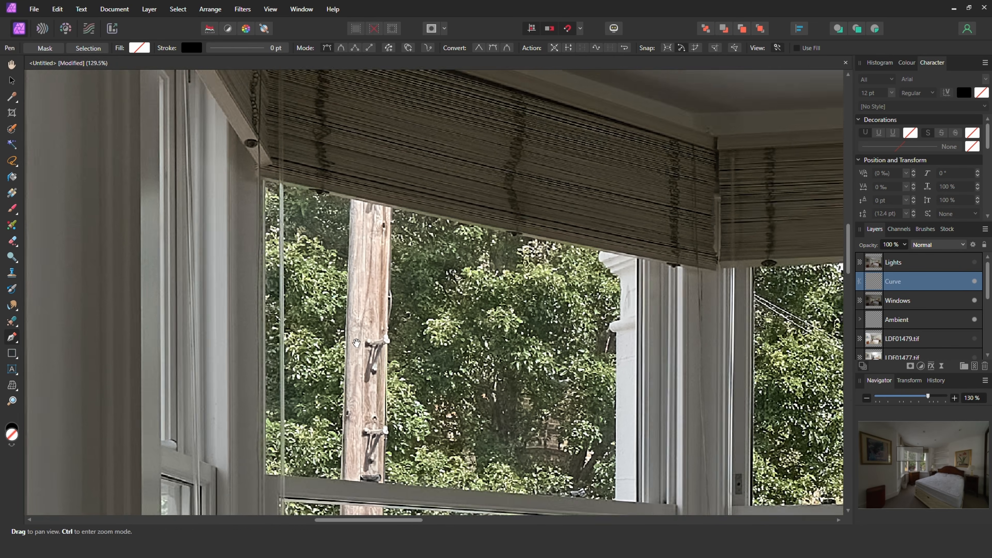
scroll(410, 402, up, 8)
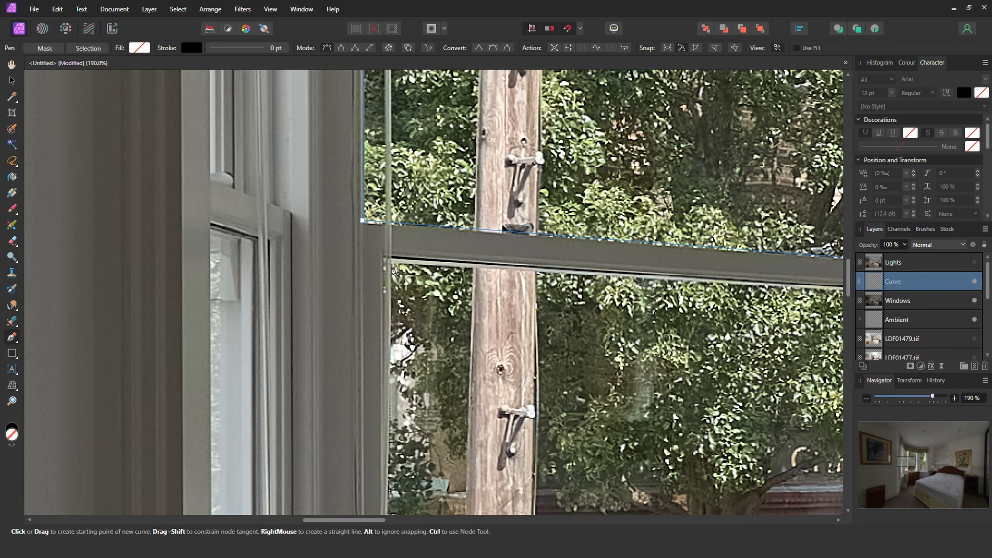
click(411, 401)
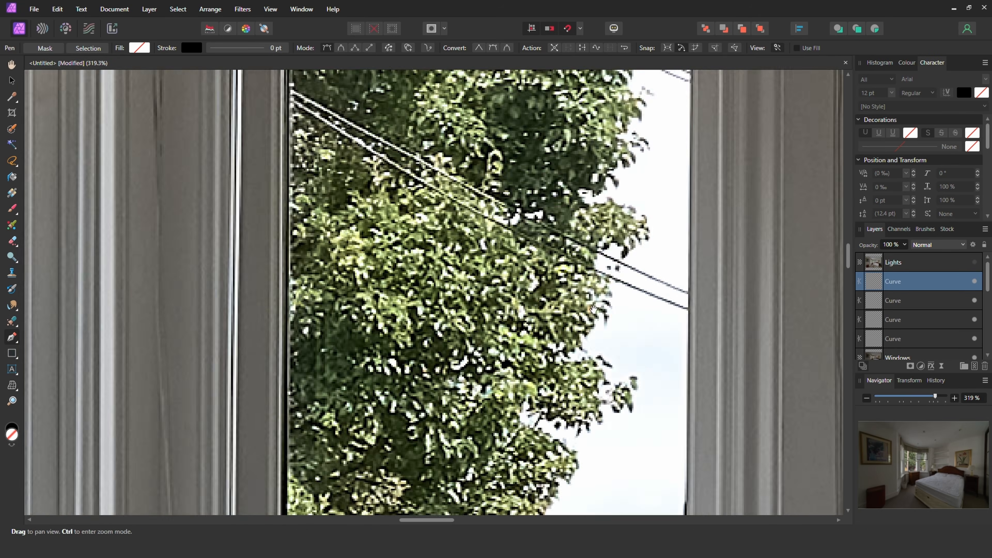
scroll(645, 274, down, 10)
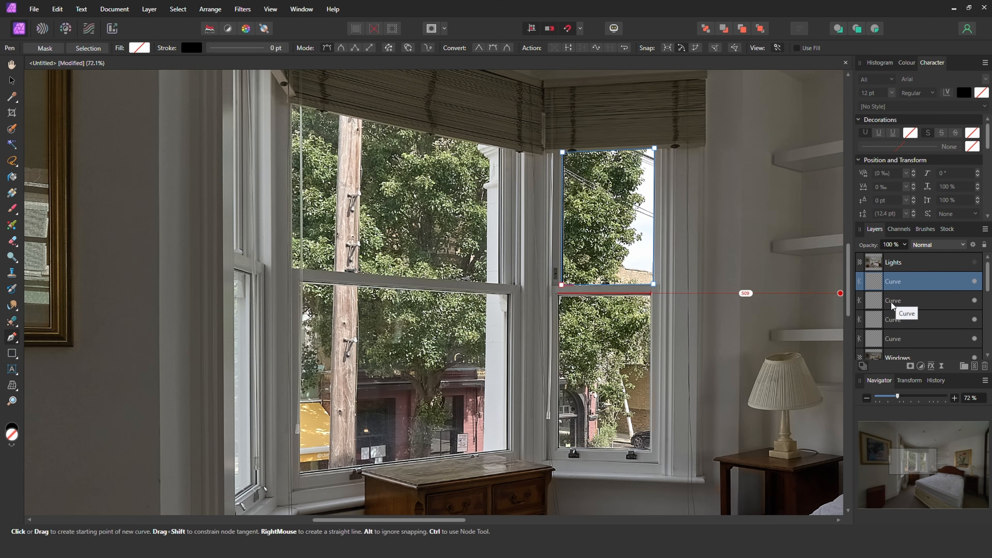
Refine the curve around the larger window's upper pane by aligning its top-left corner node with the frame, and inspect the other corners.
click(921, 343)
drag(302, 107, 367, 110)
drag(292, 140, 441, 246)
drag(411, 205, 460, 206)
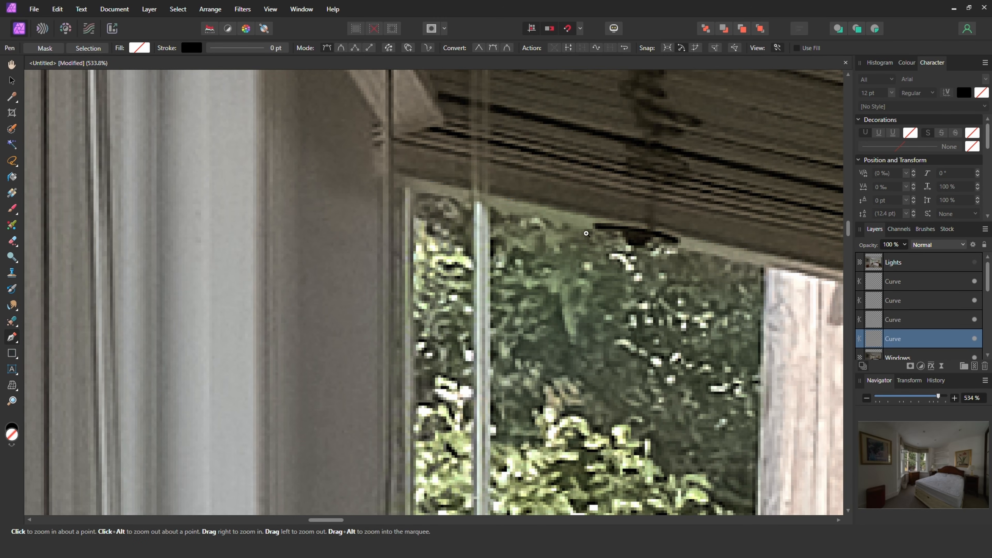
drag(416, 179, 413, 191)
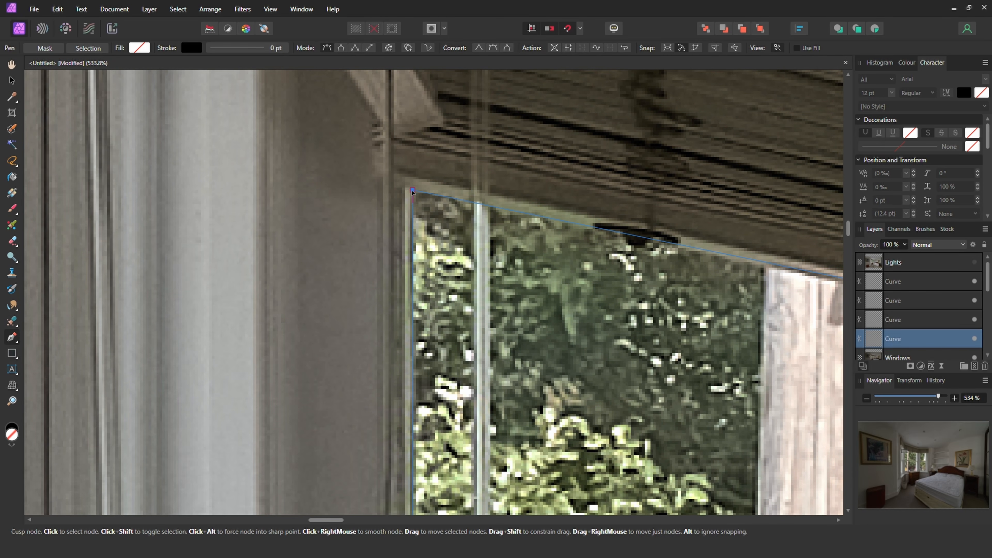
drag(719, 368, 77, 181)
drag(820, 391, 39, 235)
drag(512, 164, 515, 170)
drag(196, 450, 742, 136)
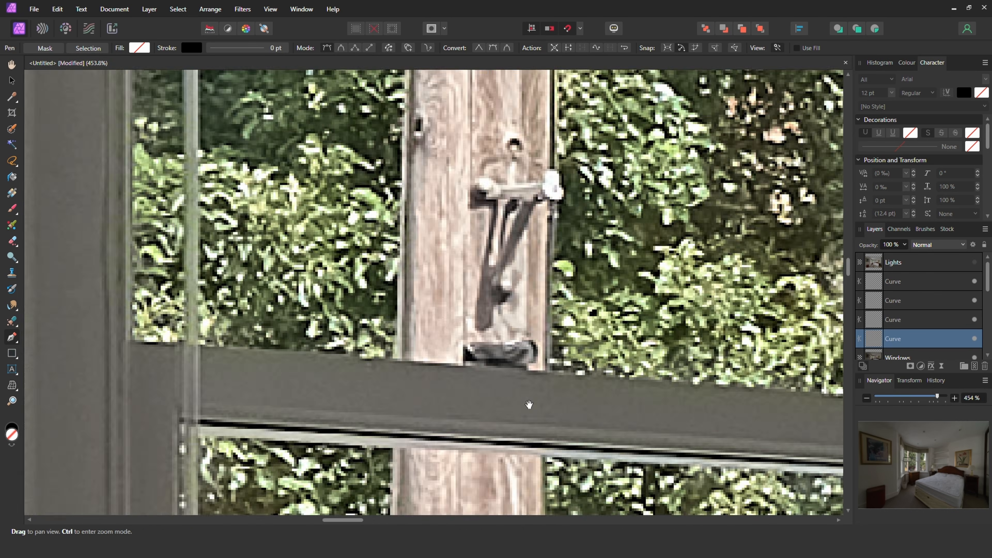
drag(321, 372, 543, 129)
scroll(430, 235, down, 2)
ctrl+click(282, 195)
drag(703, 450, 273, 391)
scroll(273, 391, down, 4)
Combine all four window-pane curves into one shape with the Add geometry operation.
click(890, 286)
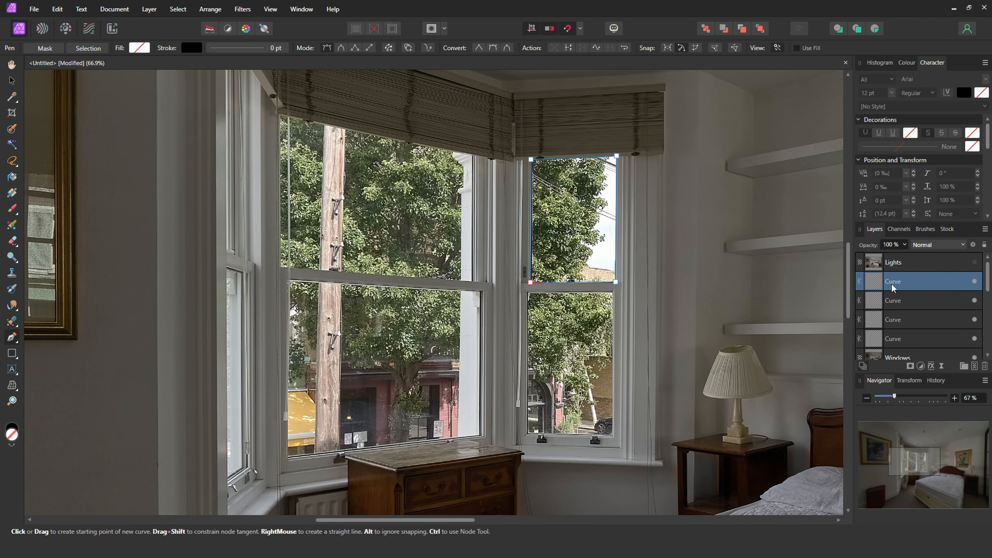
shift+click(915, 339)
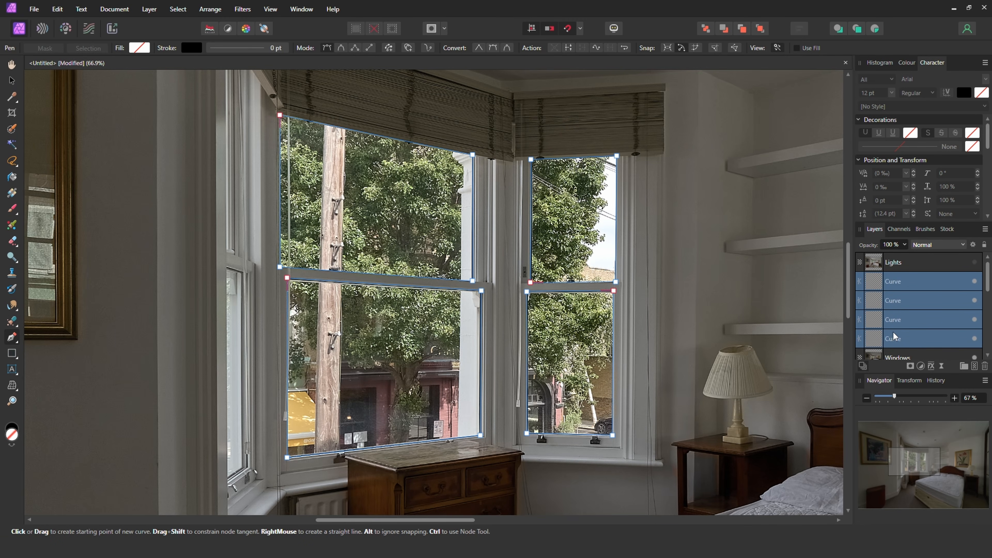
click(151, 13)
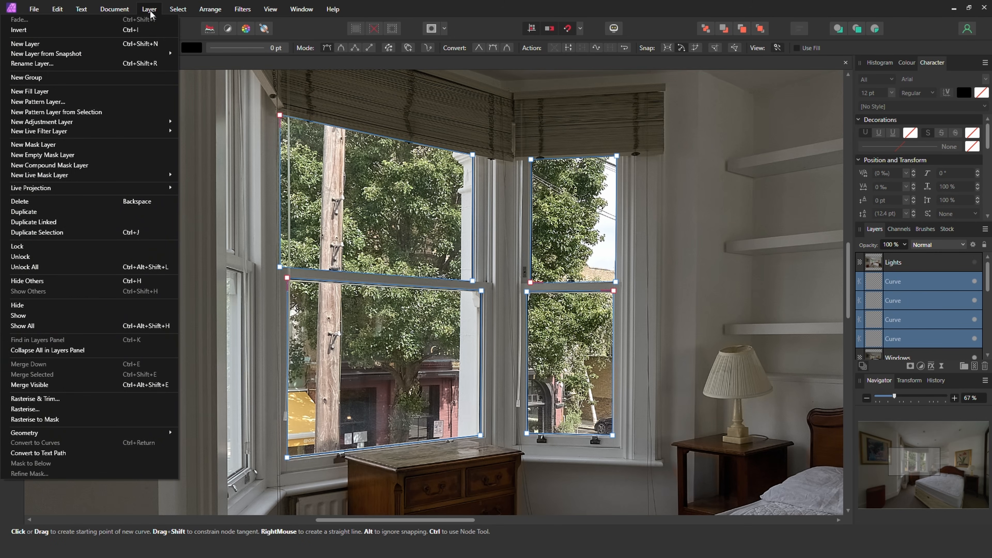
mouse_move(161, 433)
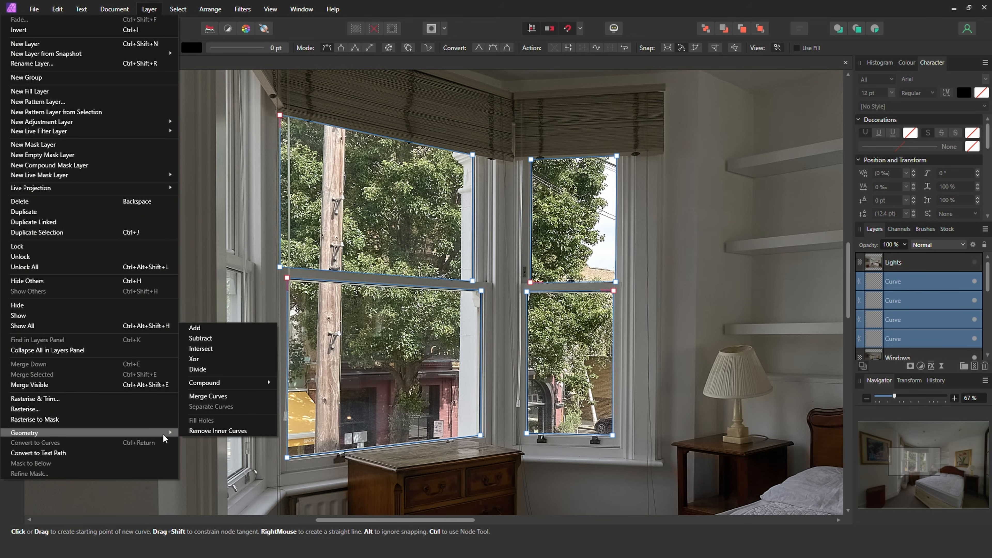
click(241, 330)
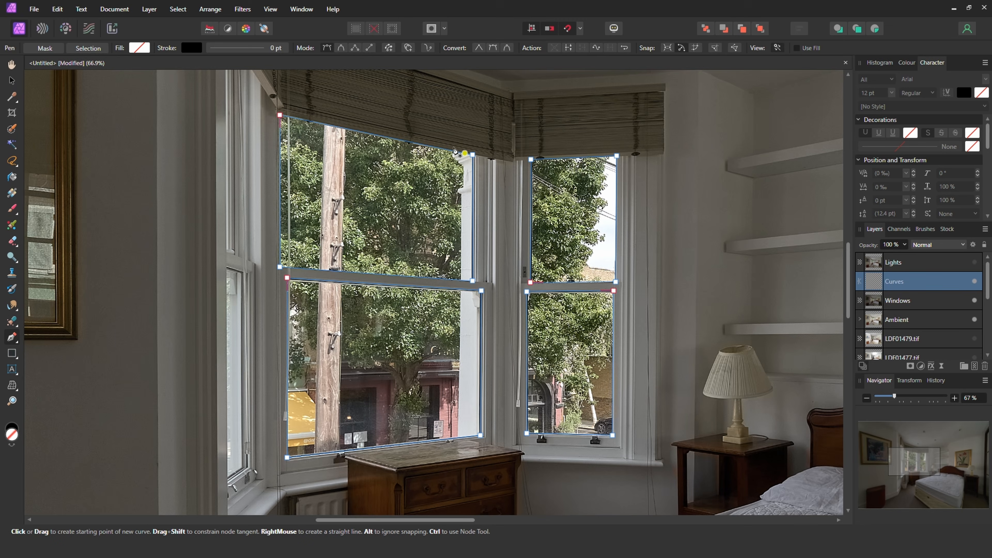
Convert the combined pane curves to a selection and use it to mask the Windows layer.
click(87, 47)
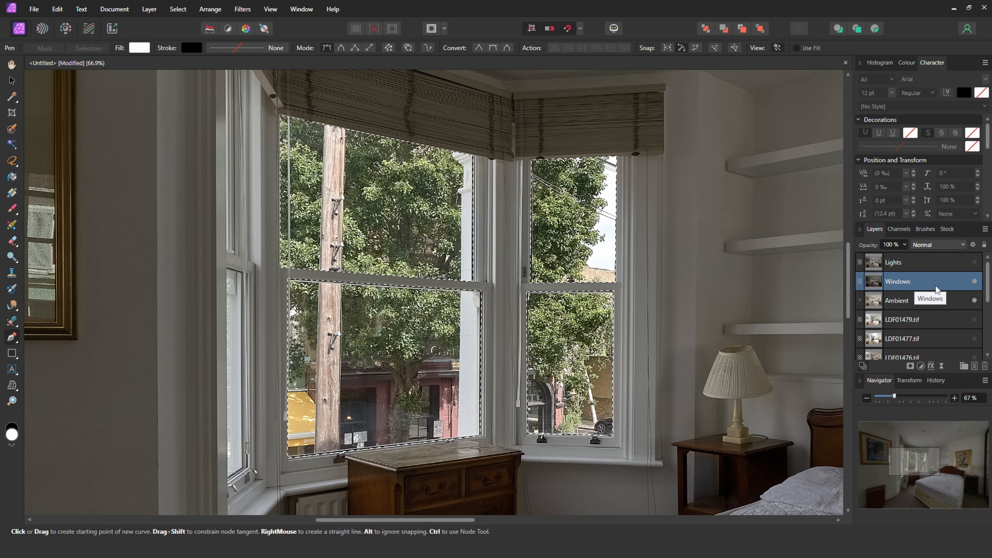
click(911, 367)
key(ctrl+space)
drag(692, 276, 468, 276)
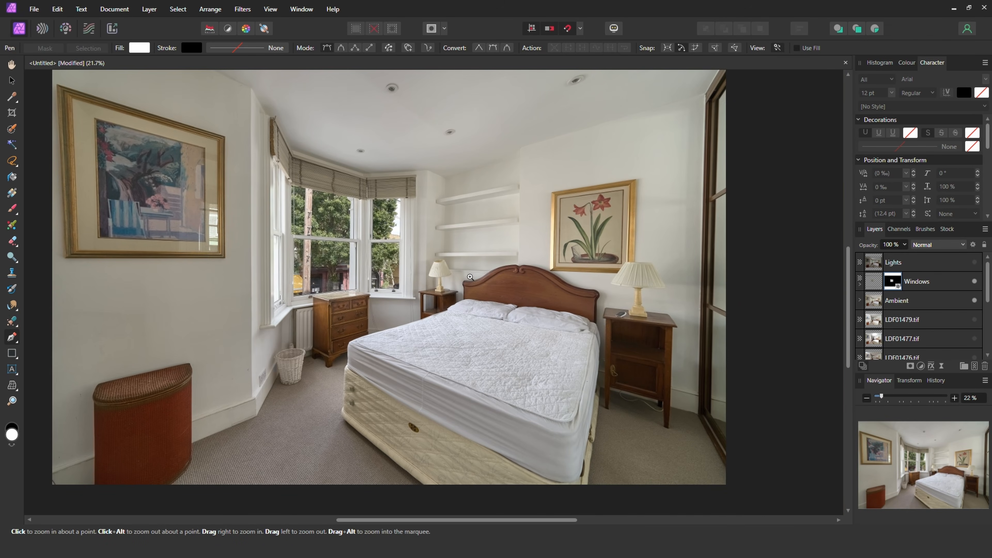
drag(468, 277, 456, 277)
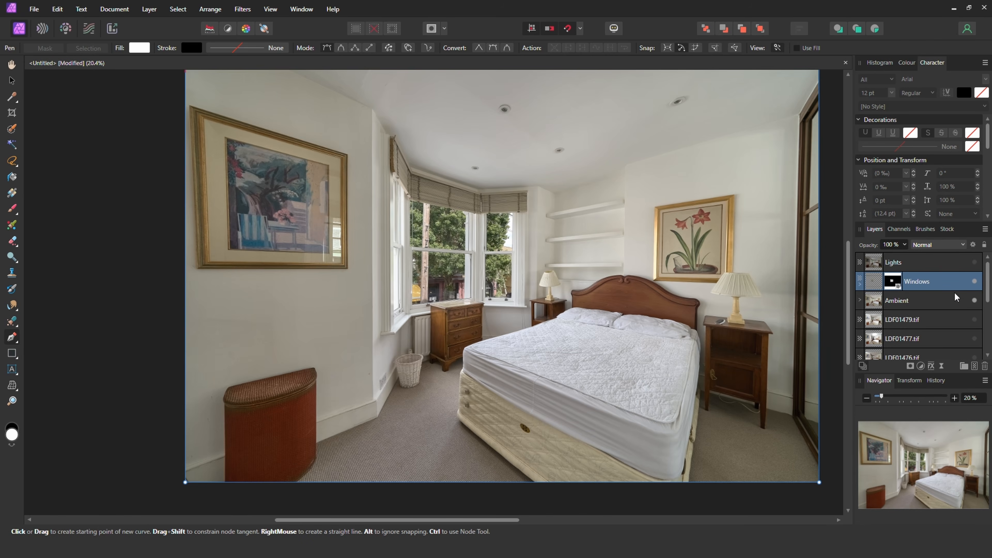
Hide the Windows layer and Ambient group, and select the LDF01478.tif flash layer.
click(974, 281)
click(975, 301)
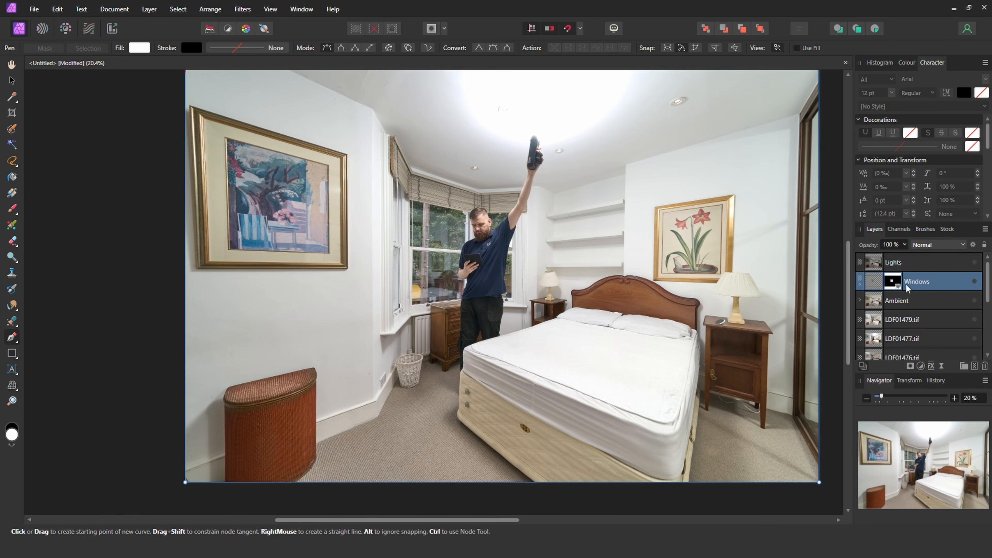
click(926, 319)
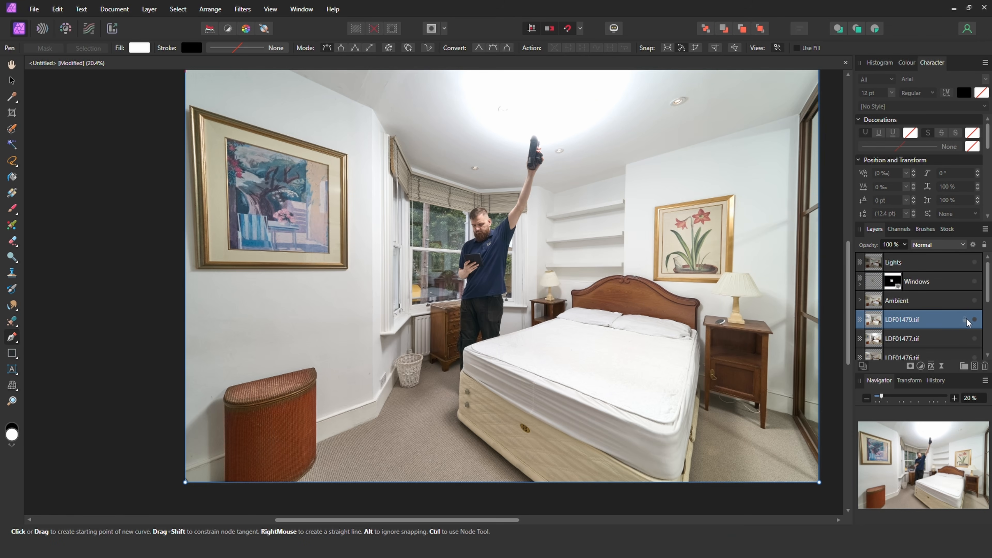
scroll(938, 332, down, 5)
click(953, 338)
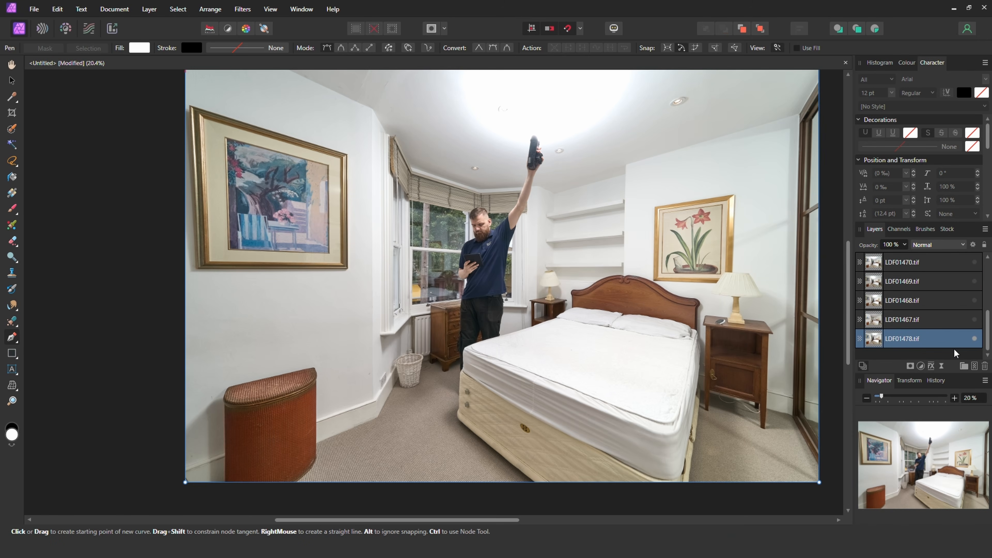
Show the LDF01467.tif layer and place it directly beneath LDF01478.tif.
click(975, 320)
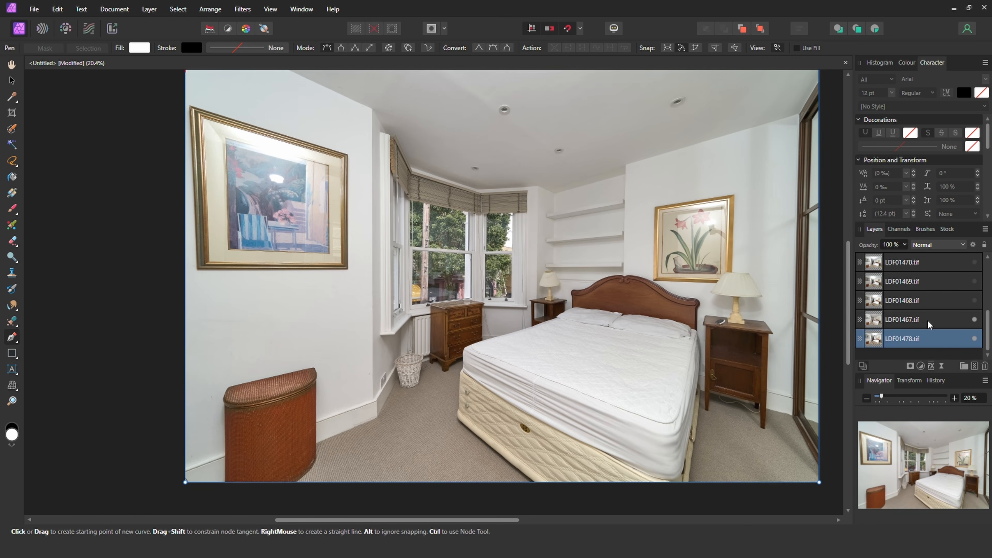
click(929, 323)
drag(920, 327, 932, 344)
click(965, 320)
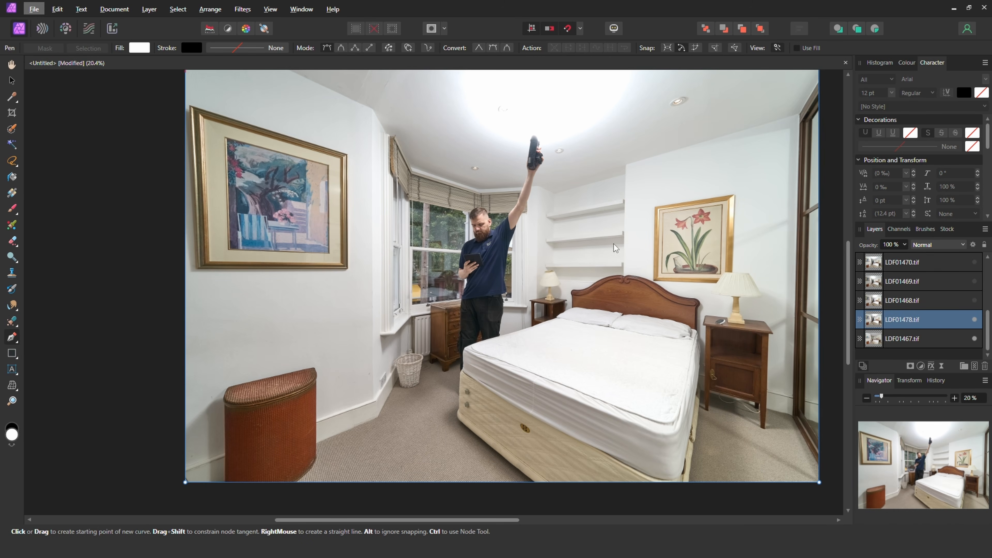
Add a black mask to LDF01478.tif and paint it white over both framed pictures with the 2629 px brush to replace their reflections.
click(910, 366)
key(b)
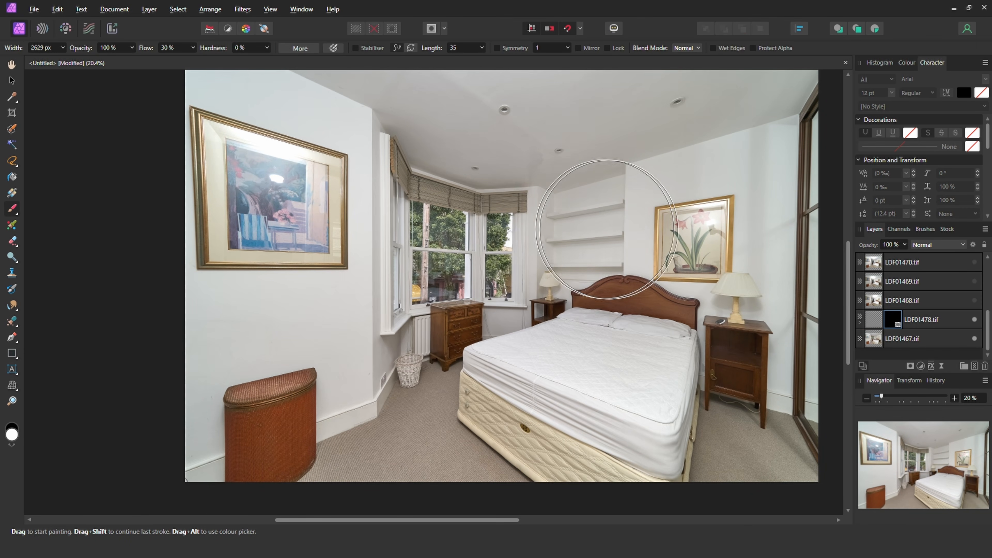
mouse_move(683, 229)
mouse_down()
mouse_move(714, 237)
mouse_move(698, 244)
mouse_move(692, 232)
mouse_move(766, 153)
mouse_move(714, 211)
mouse_move(698, 288)
mouse_move(714, 99)
mouse_move(602, 381)
mouse_move(715, 132)
mouse_move(656, 94)
mouse_move(654, 84)
mouse_move(684, 66)
mouse_up()
key(x)
key(x)
mouse_move(288, 177)
mouse_down()
mouse_move(250, 199)
mouse_move(271, 186)
mouse_move(280, 256)
mouse_up()
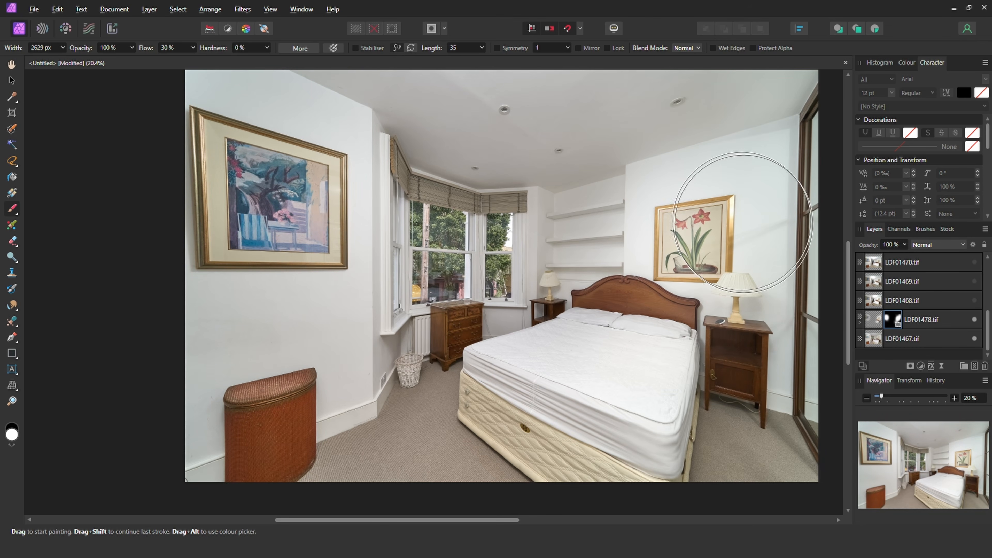
Show the LDF01468.tif flash layer and compare its lighting with the layers beneath.
click(930, 301)
click(974, 301)
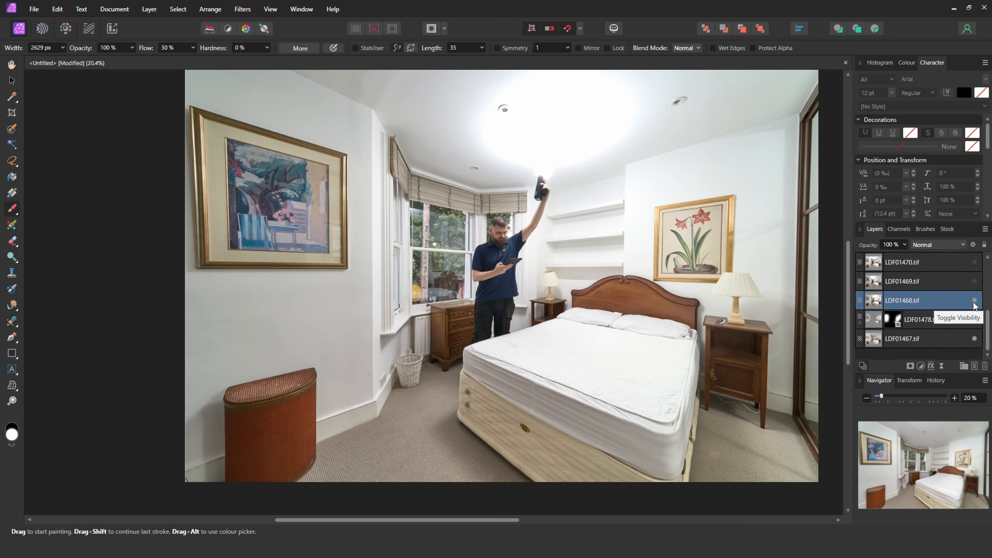
click(975, 301)
click(974, 301)
click(975, 301)
click(974, 301)
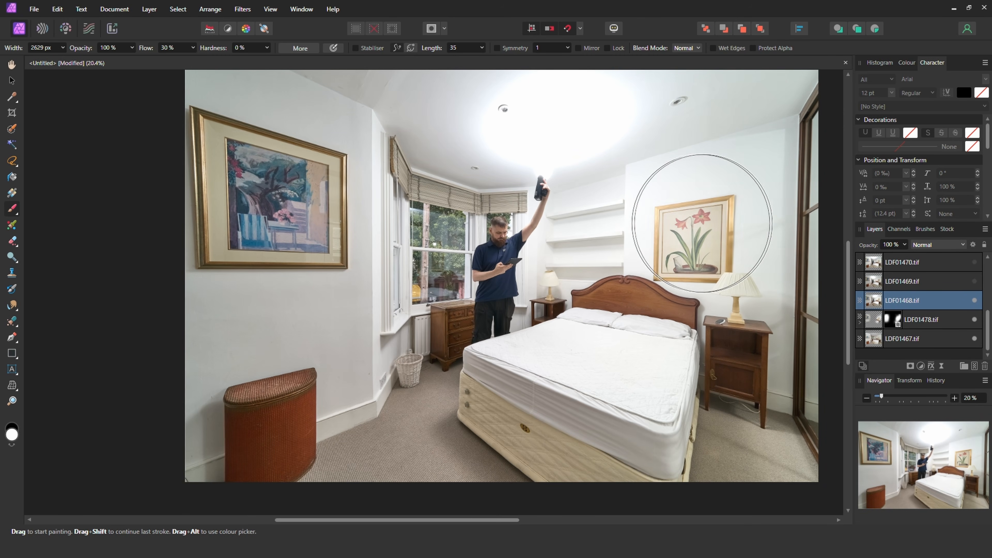
click(975, 301)
click(975, 301)
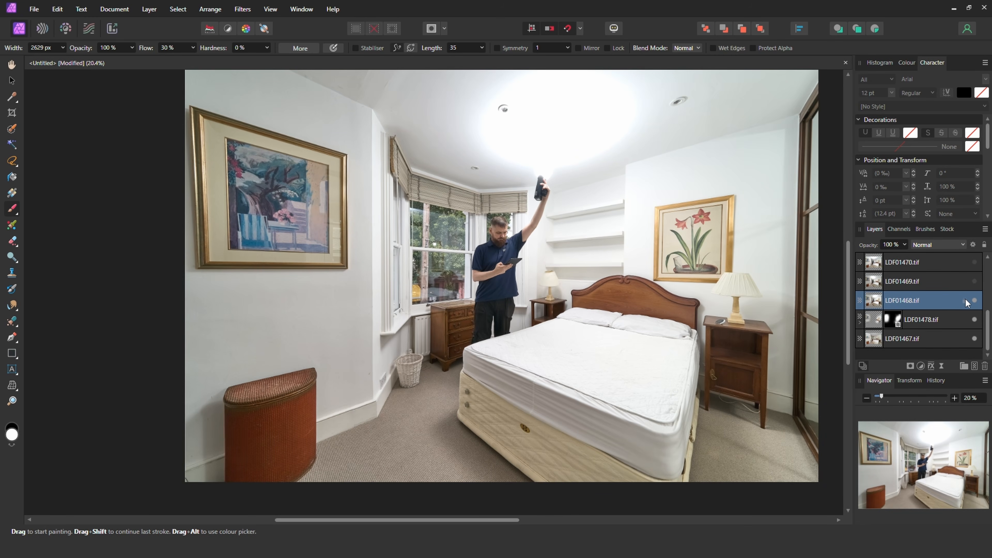
Add a black mask to LDF01468.tif and paint it white over the flower-picture wall and the bed area with a 1059 px brush.
alt+click(911, 367)
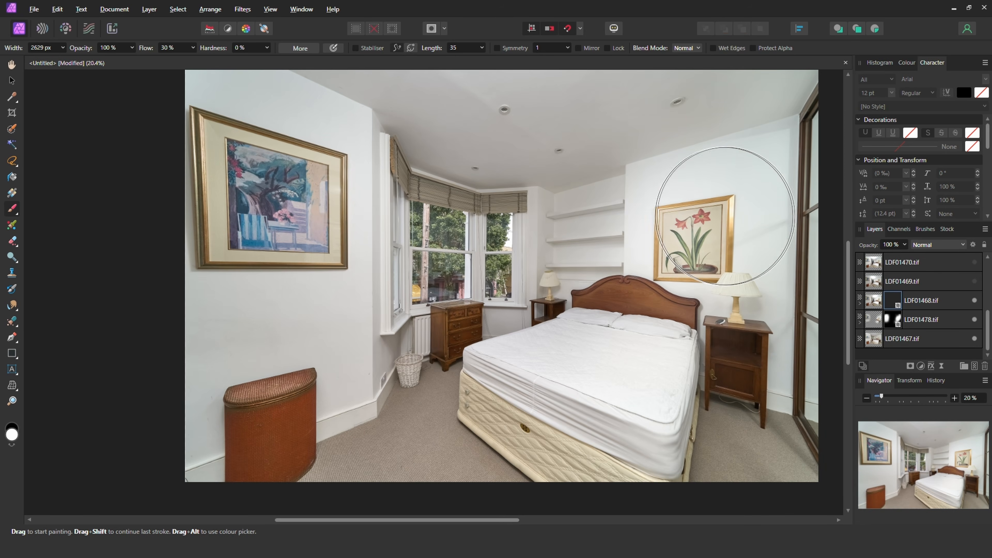
mouse_move(738, 216)
mouse_down()
mouse_move(910, 214)
mouse_move(624, 213)
mouse_up()
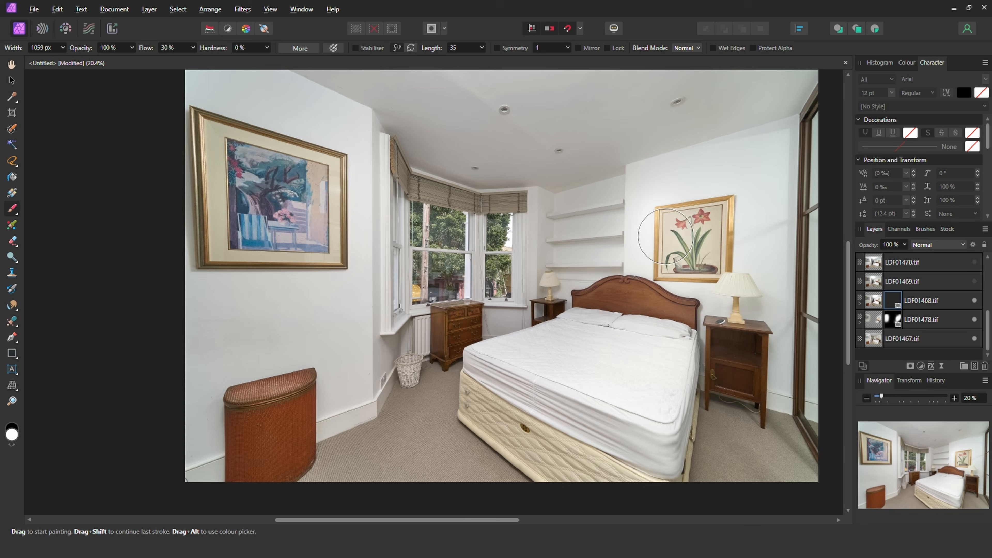
mouse_move(788, 133)
mouse_down()
mouse_move(764, 248)
mouse_move(691, 312)
mouse_move(602, 310)
mouse_move(621, 340)
mouse_up()
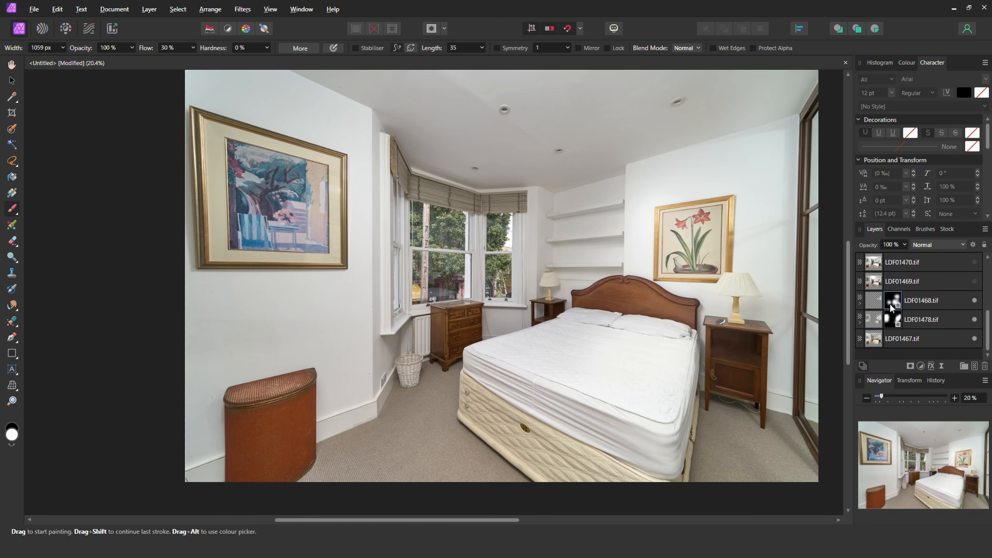
Show the LDF01469.tif flash layer and compare its lighting with the layers beneath.
click(973, 282)
click(951, 288)
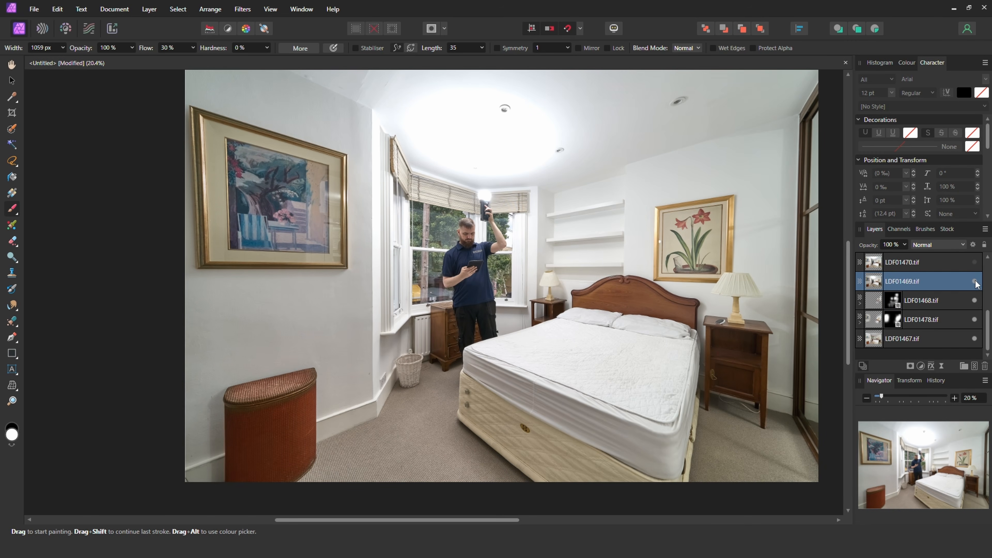
click(974, 281)
click(975, 282)
double_click(942, 286)
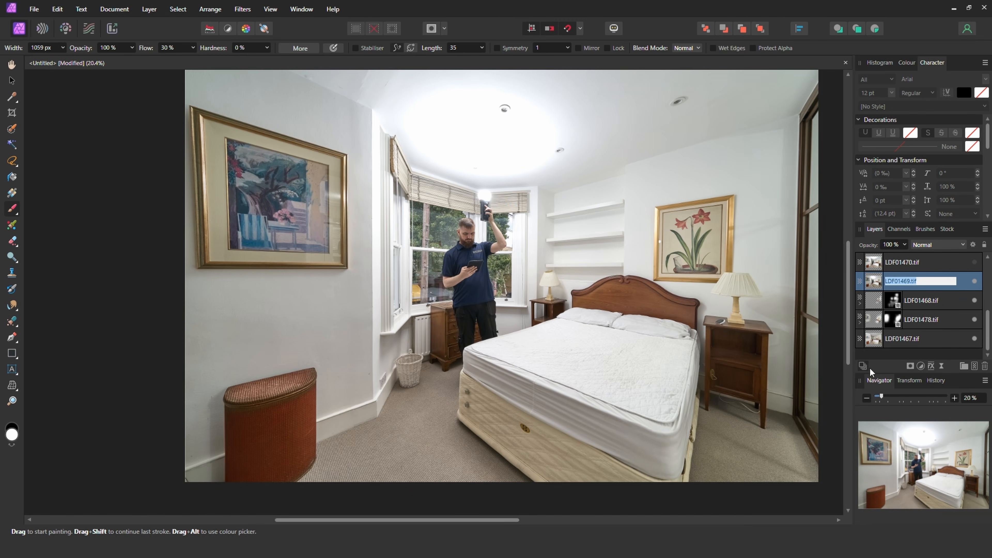
click(942, 302)
click(953, 286)
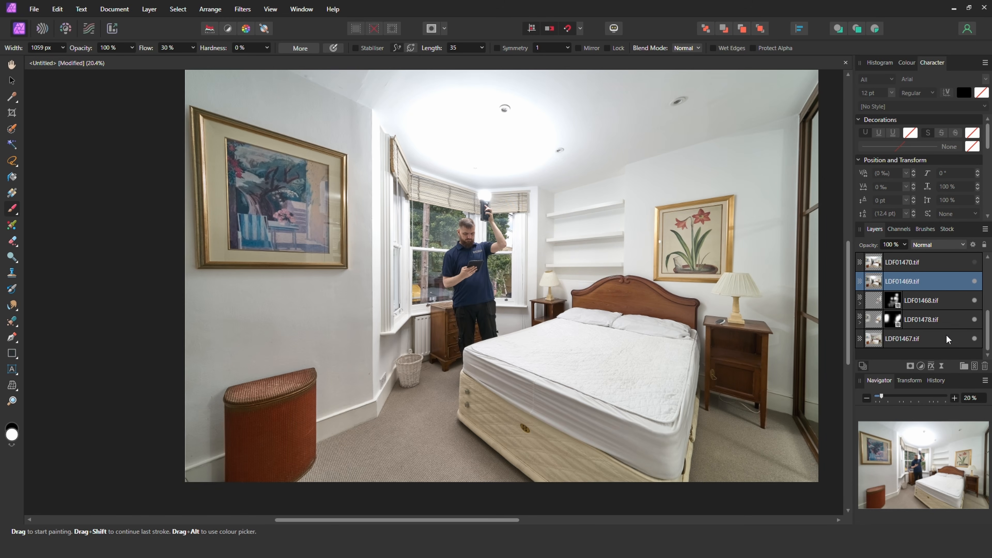
Add a black mask to LDF01469.tif and paint it white over the alcove shelves with a 1711 px brush.
alt+click(909, 368)
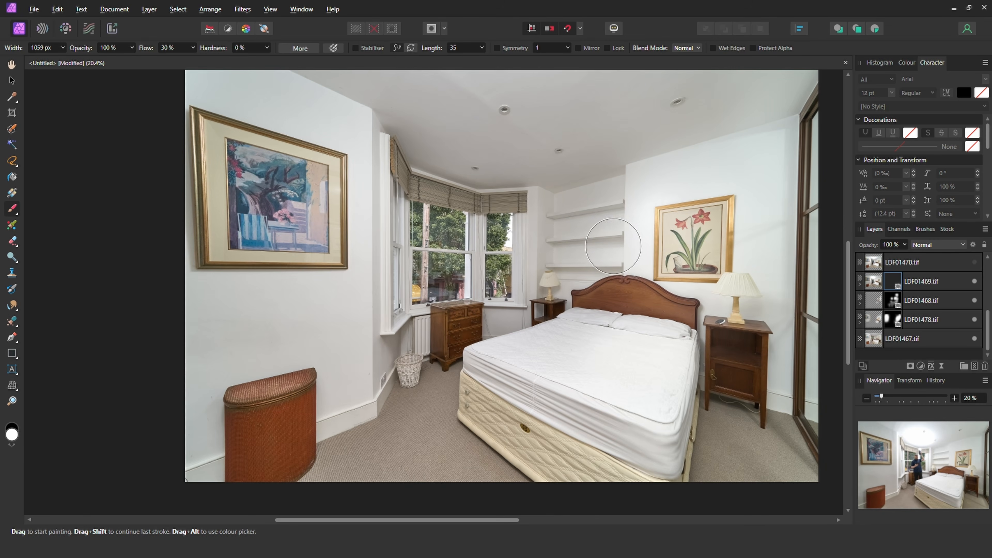
mouse_move(589, 209)
mouse_down()
mouse_move(575, 195)
mouse_move(602, 246)
mouse_move(596, 291)
mouse_up()
key(ctrl+z)
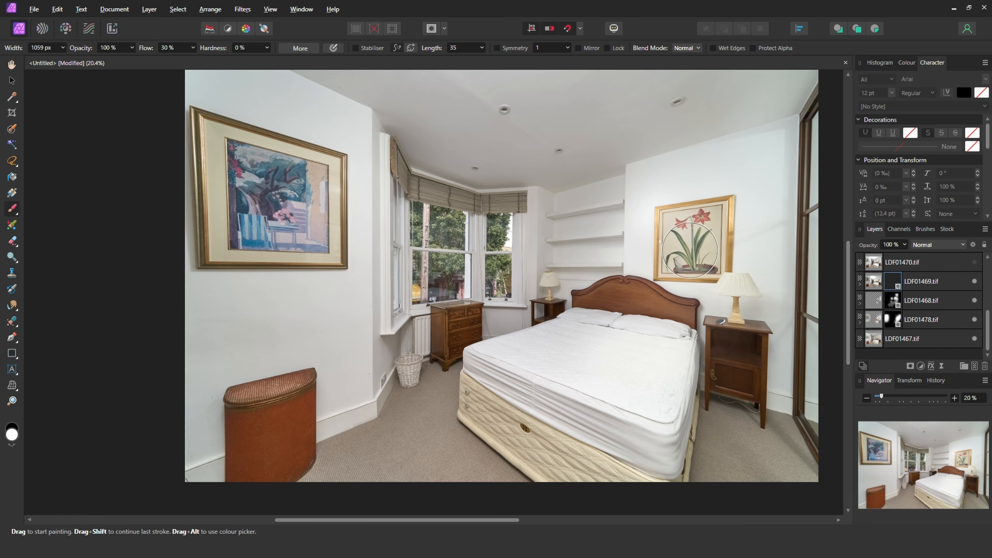
alt+drag(594, 242, 640, 234)
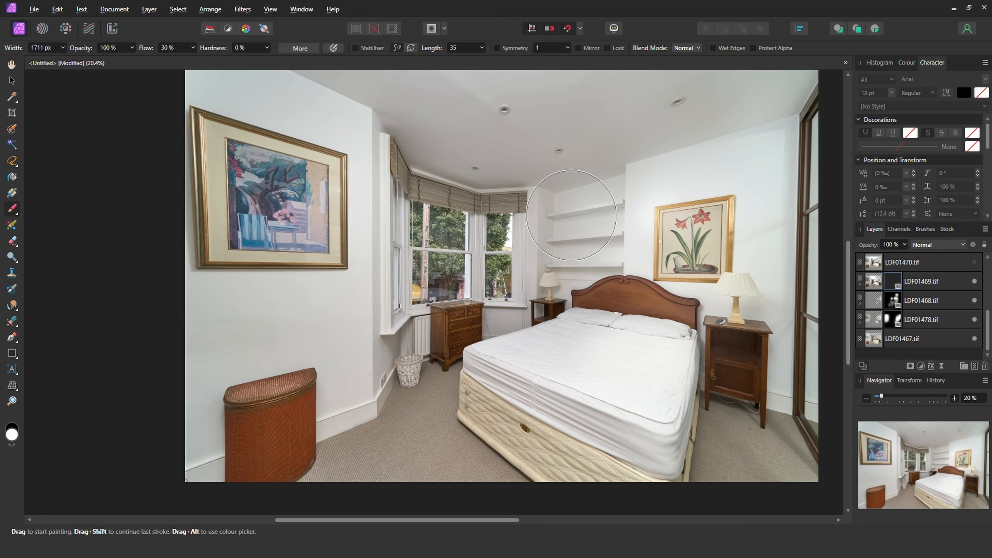
mouse_move(579, 288)
mouse_down()
mouse_move(642, 322)
mouse_move(567, 305)
mouse_move(589, 229)
mouse_up()
key(x)
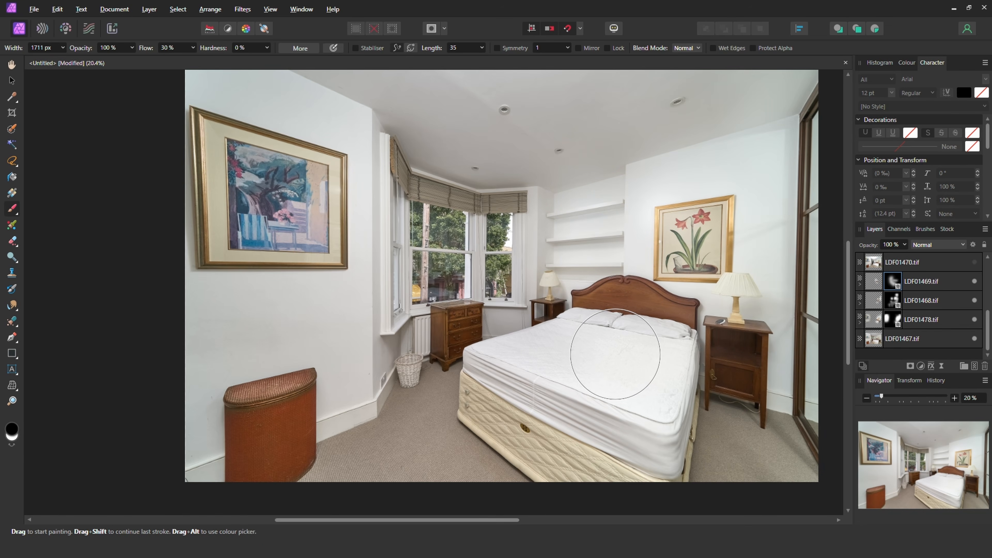
ctrl+drag(522, 252, 724, 290)
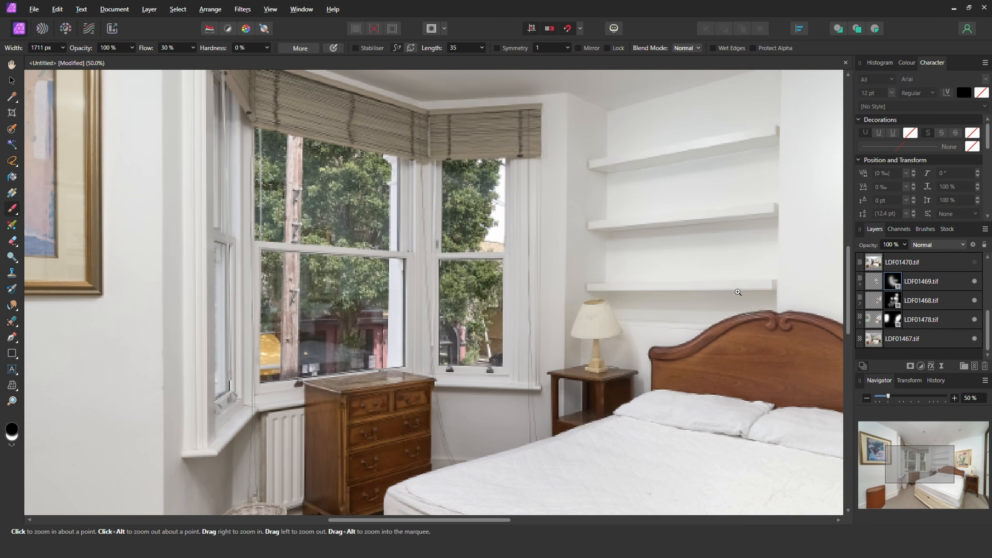
mouse_move(600, 263)
ctrl+mouse_down()
mouse_move(709, 279)
mouse_move(612, 271)
ctrl+mouse_up()
mouse_move(549, 269)
mouse_down()
mouse_move(513, 269)
mouse_move(578, 274)
mouse_up()
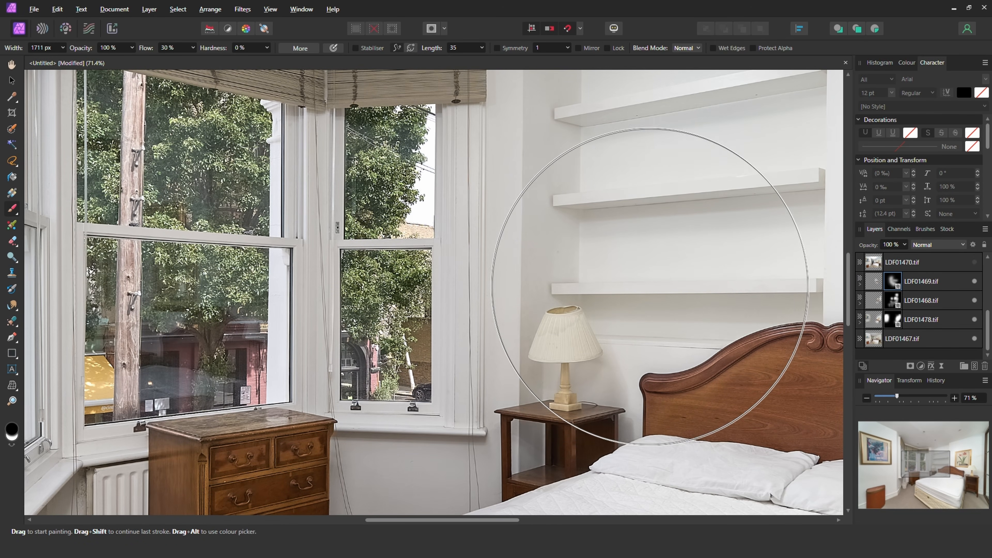
mouse_move(669, 280)
mouse_down()
mouse_move(371, 273)
mouse_move(601, 280)
mouse_move(578, 280)
mouse_up()
Preview the LDF01470.tif flash layer and delete it.
click(975, 322)
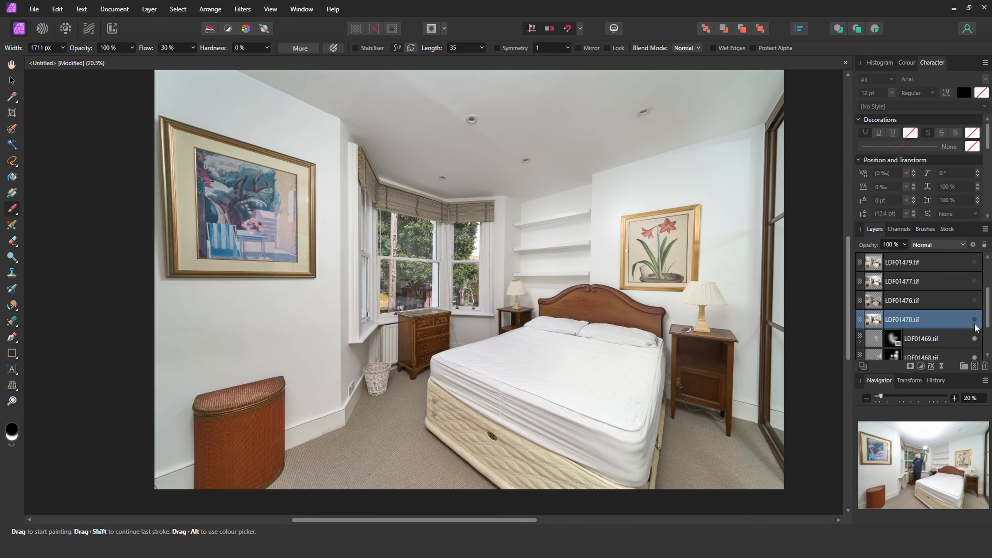
click(976, 324)
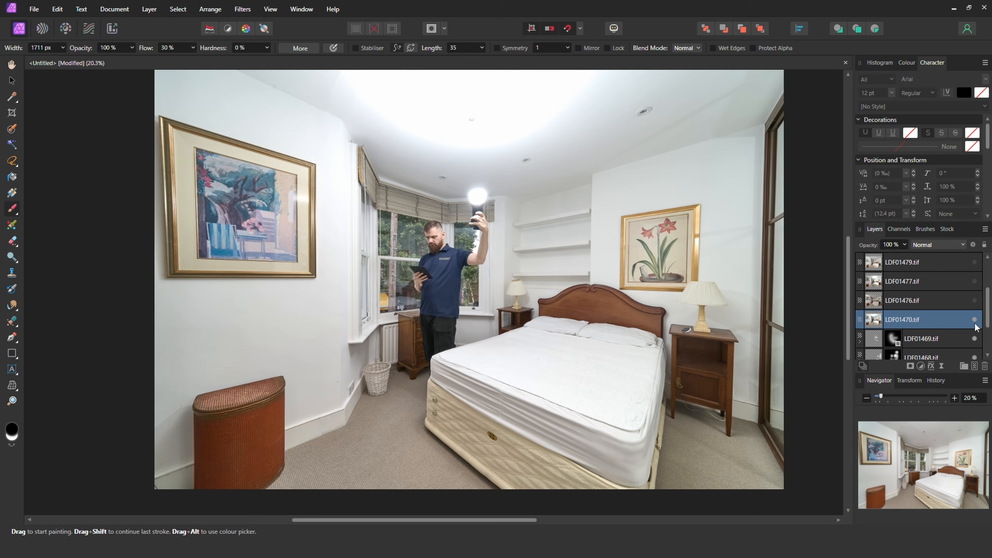
click(975, 322)
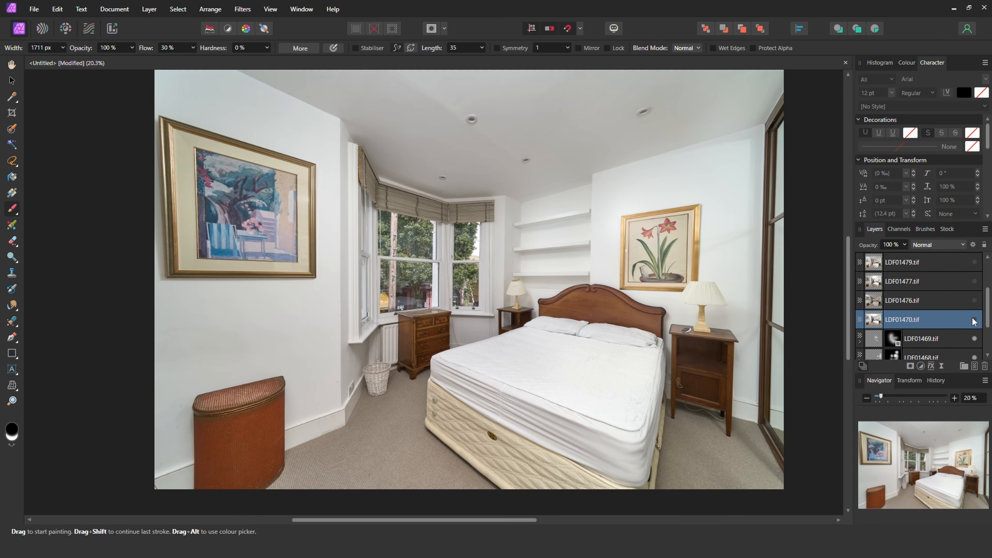
key(Delete)
scroll(951, 305, down, 2)
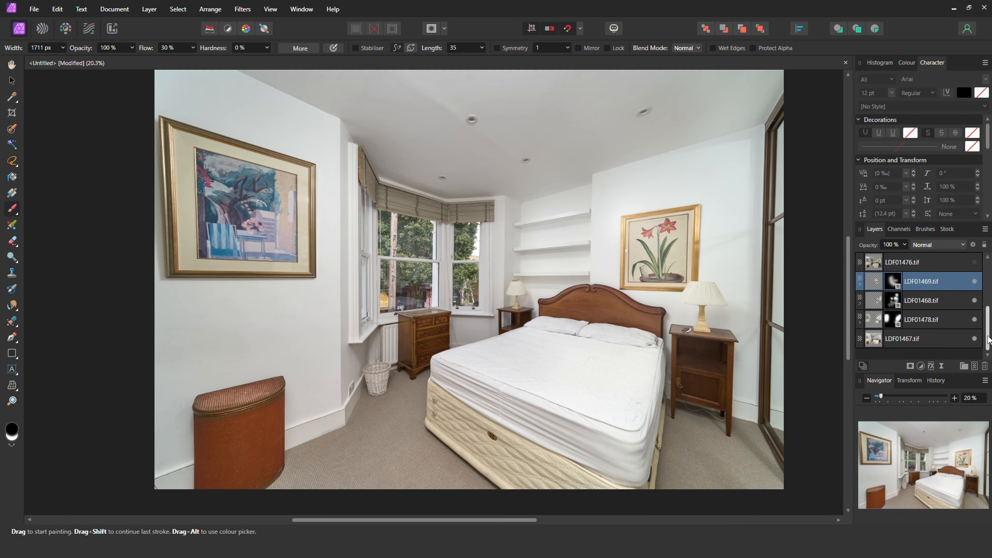
Show the LDF01476.tif layer and set its blend mode to Lighten.
scroll(977, 313, up, 3)
click(962, 319)
click(975, 320)
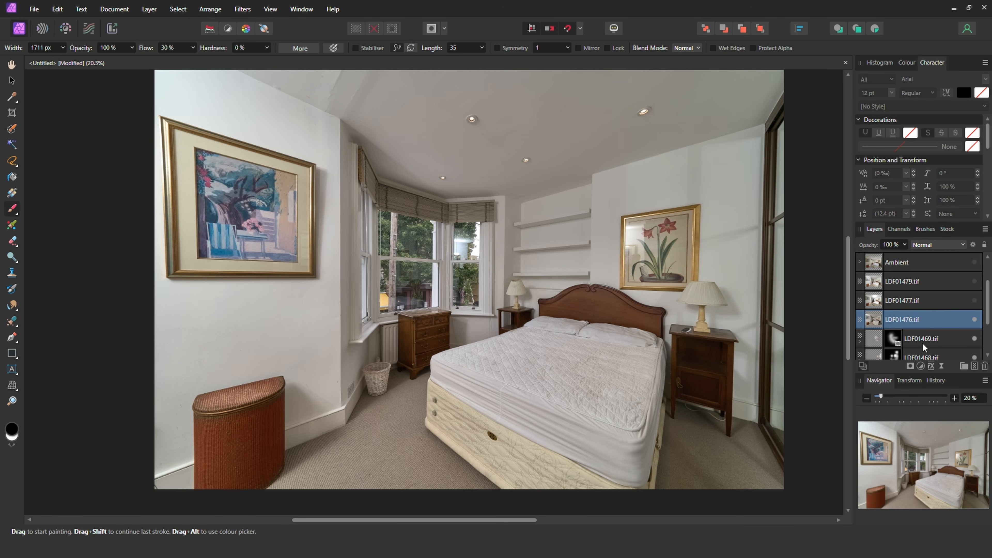
click(938, 244)
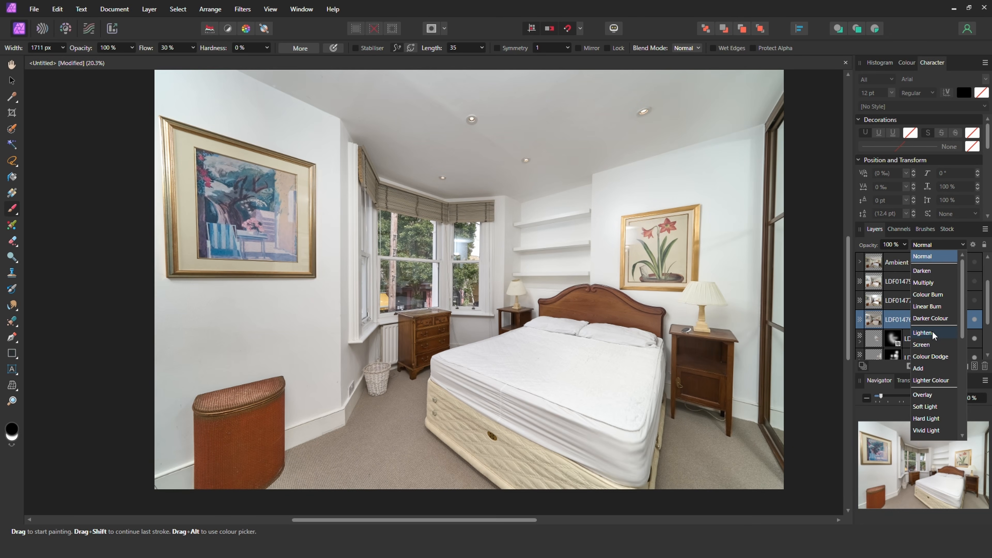
click(932, 332)
Compare the room with and without the LDF01476.tif Lighten layer.
click(975, 319)
click(976, 319)
click(975, 320)
click(975, 320)
click(975, 320)
click(976, 321)
click(976, 321)
click(976, 321)
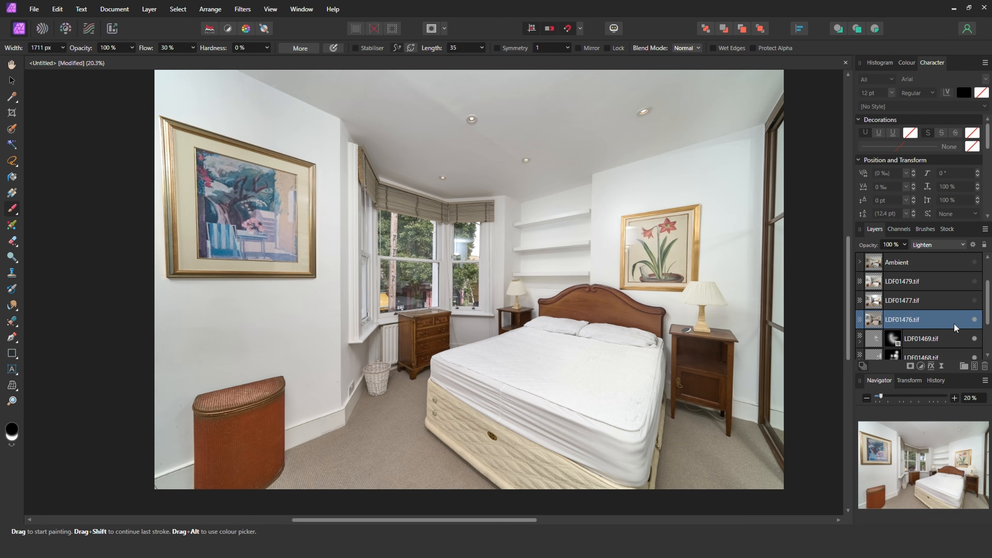
Add a black mask to LDF01476.tif and paint it white along the outer edge of the large picture's wall, touching up with black.
alt+click(910, 367)
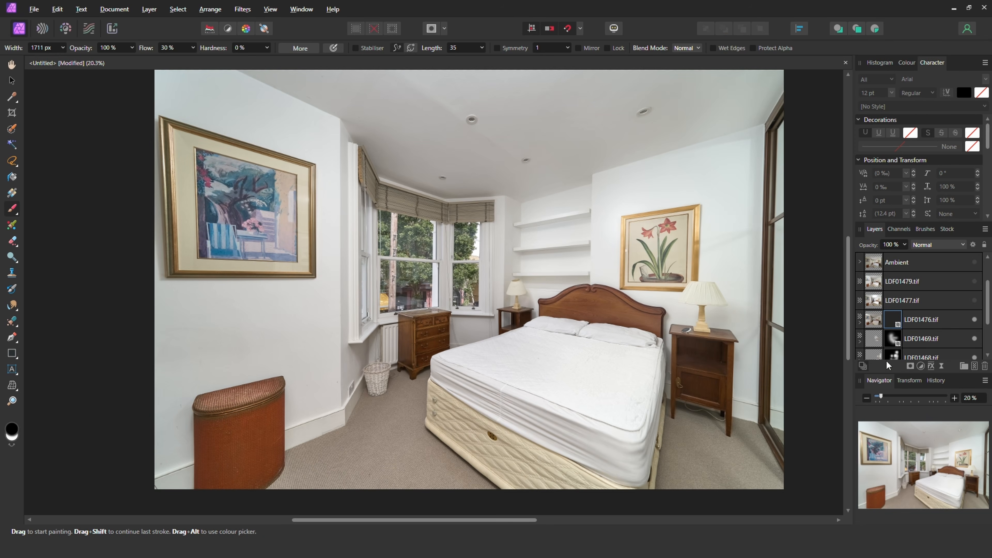
key(x)
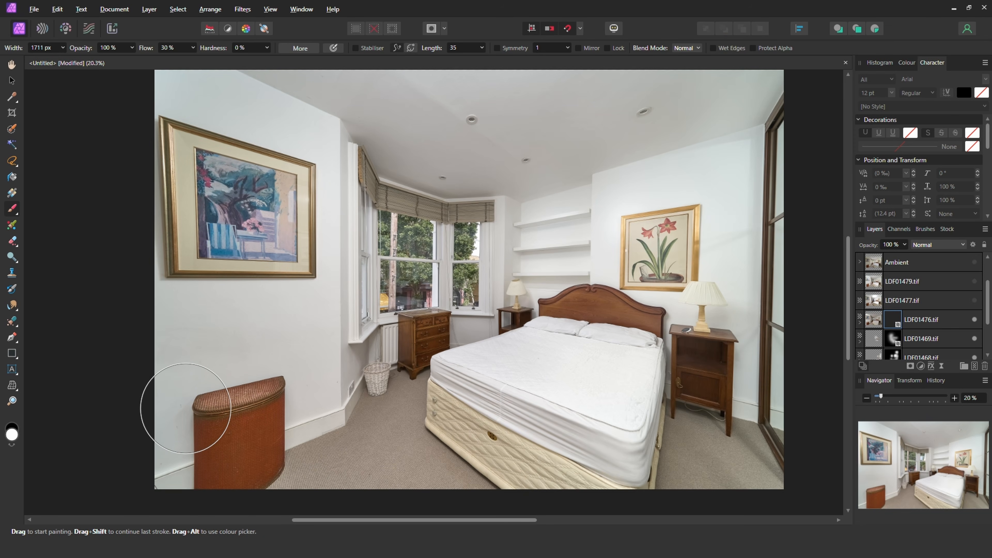
drag(171, 291, 169, 137)
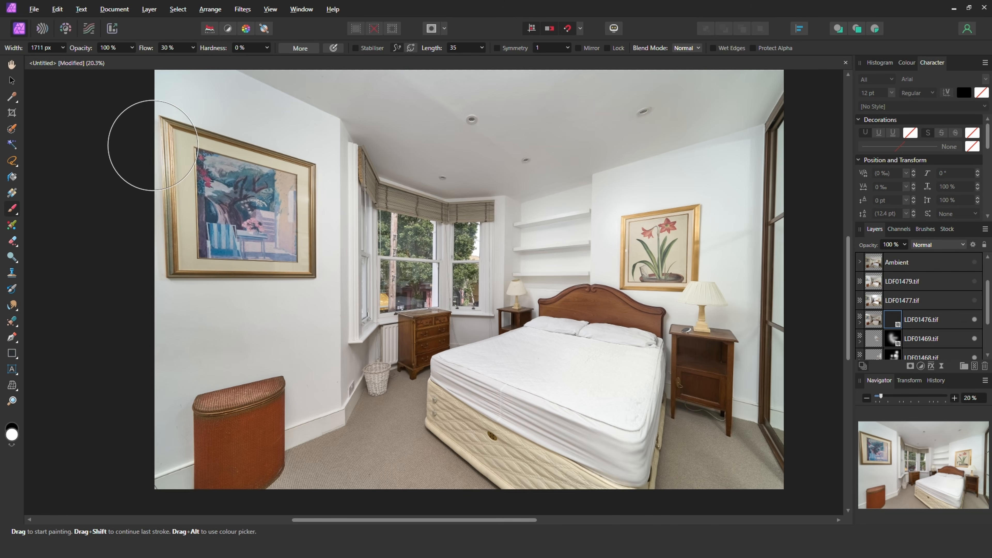
key(x)
drag(156, 148, 157, 157)
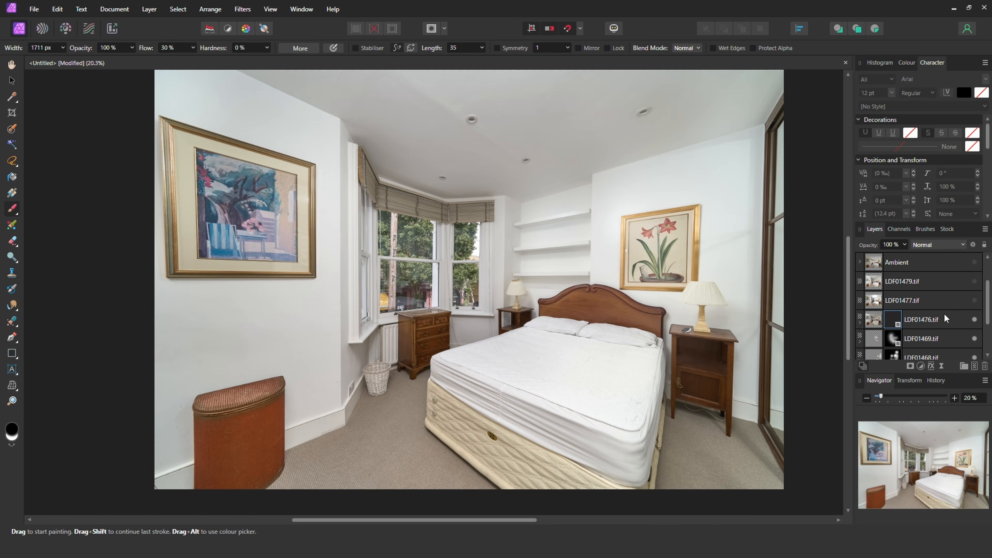
Preview the LDF01477.tif flash layer against the blend and delete it.
click(959, 307)
click(975, 301)
click(975, 300)
click(975, 301)
click(975, 301)
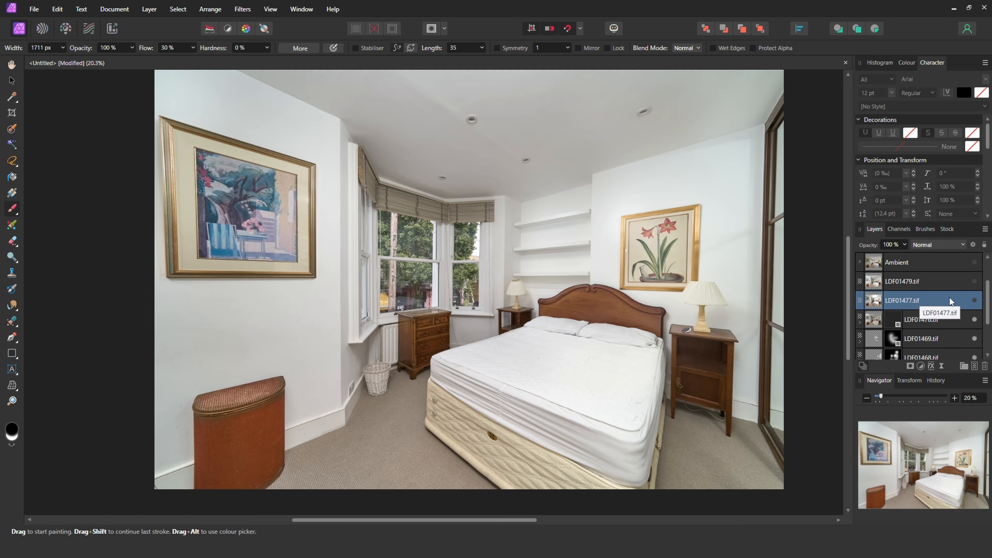
click(953, 318)
scroll(957, 320, down, 3)
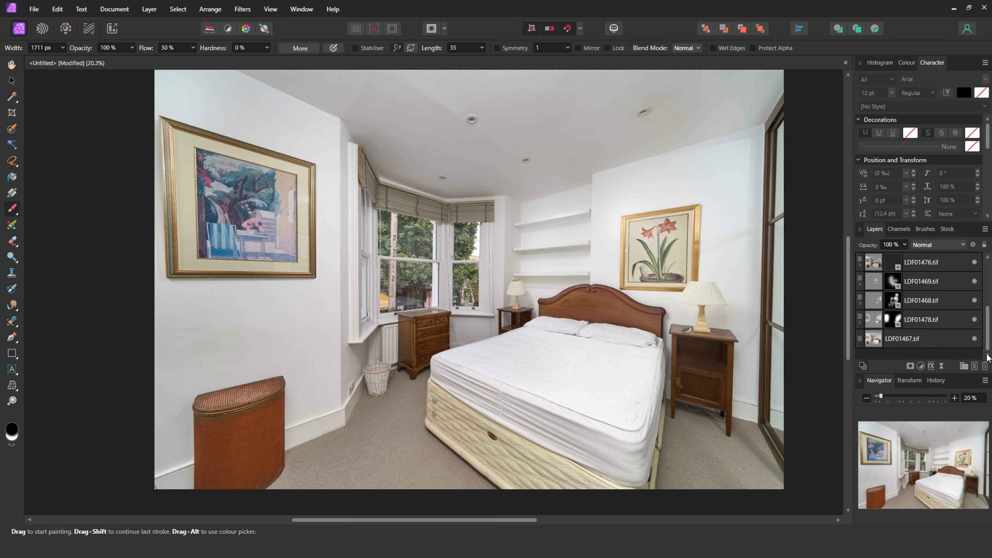
Show LDF01479.tif, add a black mask and paint it white over the lampshade beside the flower picture with a 229 px brush.
drag(989, 330, 990, 307)
click(940, 307)
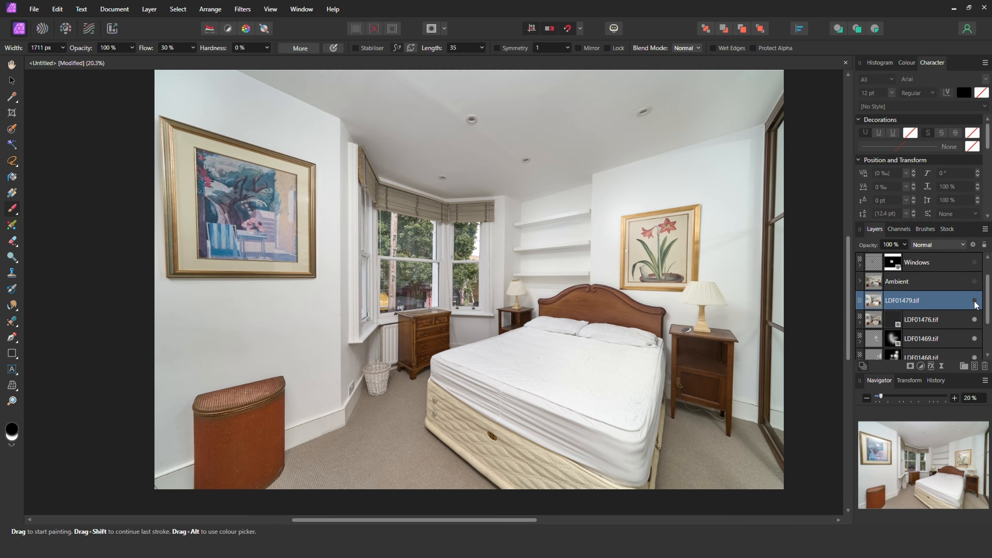
click(975, 300)
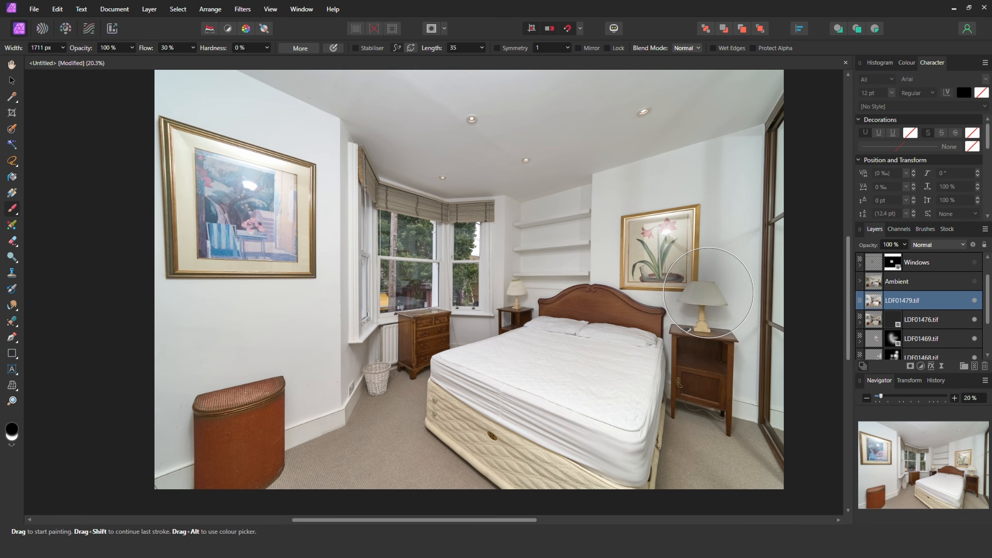
alt+click(909, 366)
drag(704, 295, 989, 307)
mouse_move(679, 313)
mouse_down()
mouse_move(512, 310)
mouse_move(598, 301)
mouse_move(456, 259)
mouse_up()
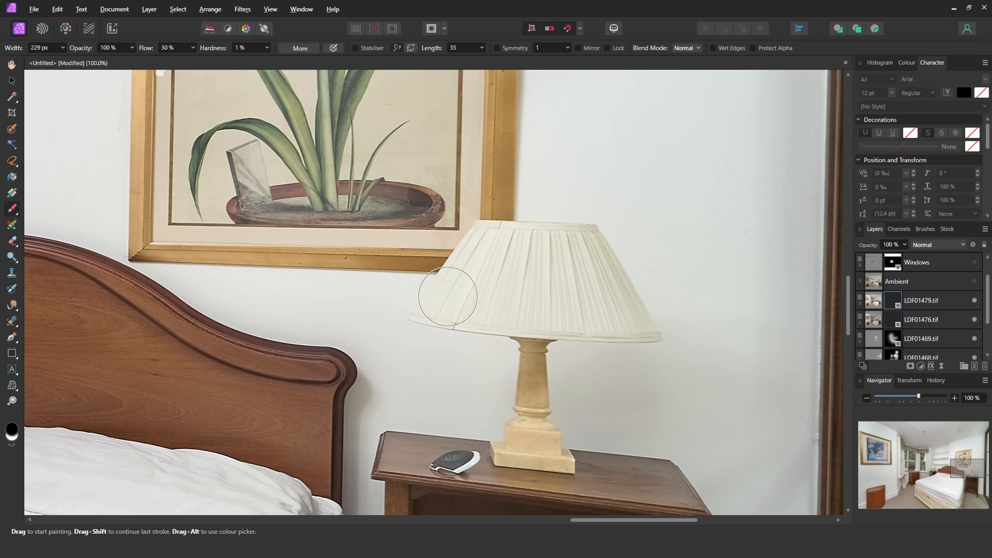
key(x)
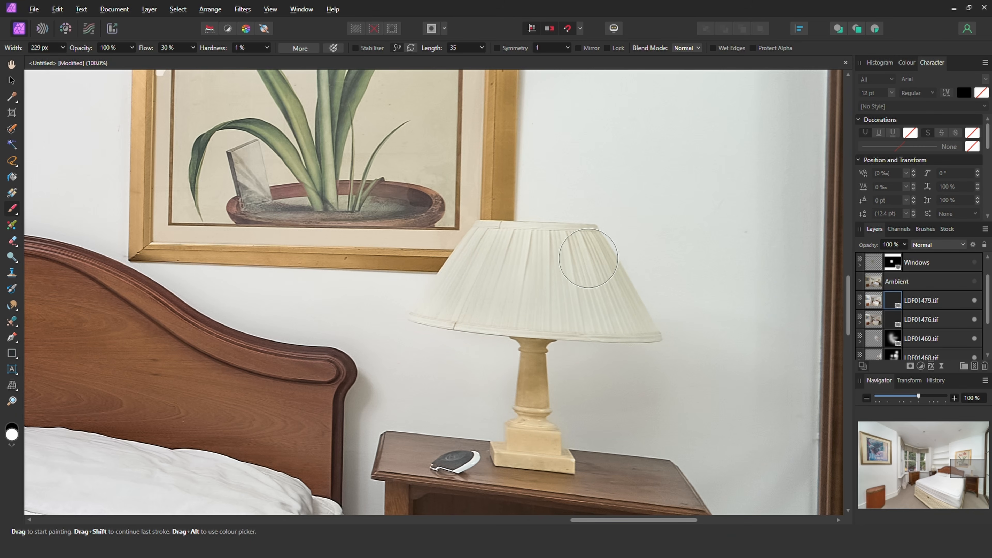
key(x)
key(ctrl+space)
drag(636, 307, 457, 327)
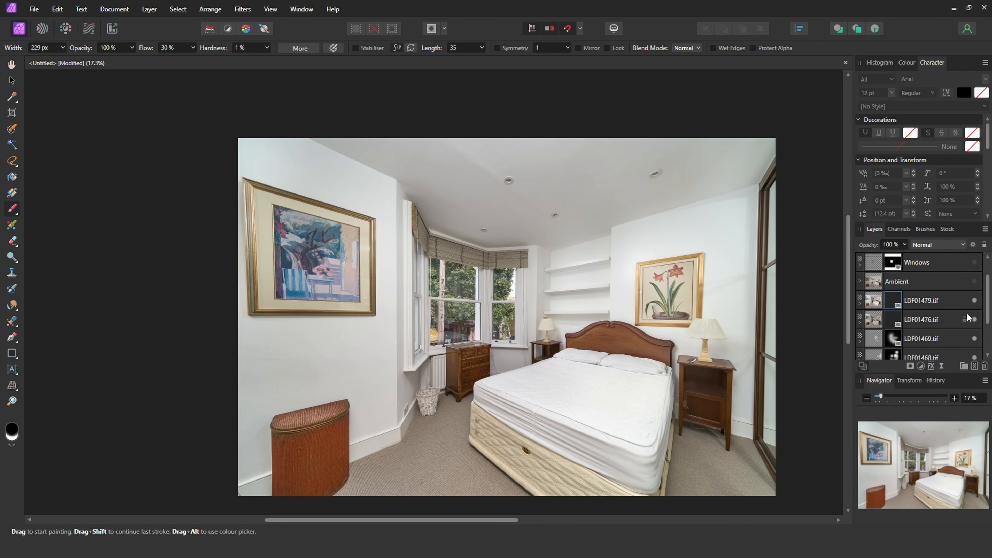
Group the layers from LDF01479.tif down to the base LDF01467.tif, name the group Flash and collapse it.
click(942, 303)
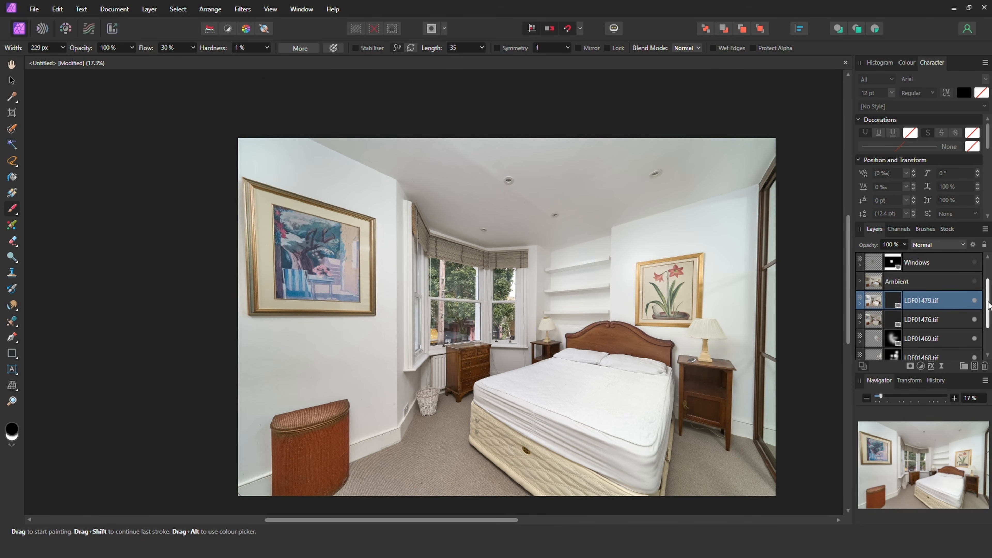
drag(988, 305, 986, 346)
shift+click(940, 340)
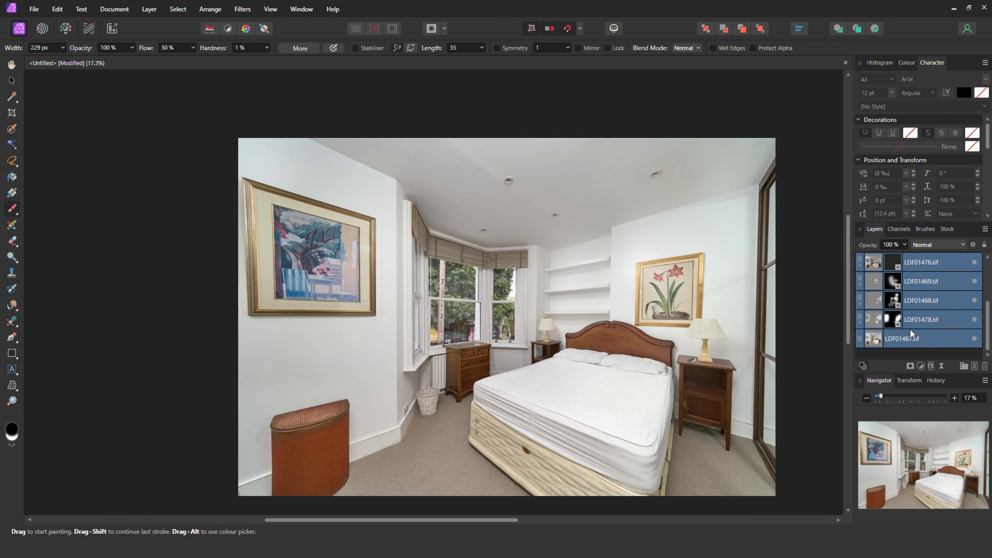
key(ctrl+g)
double_click(897, 319)
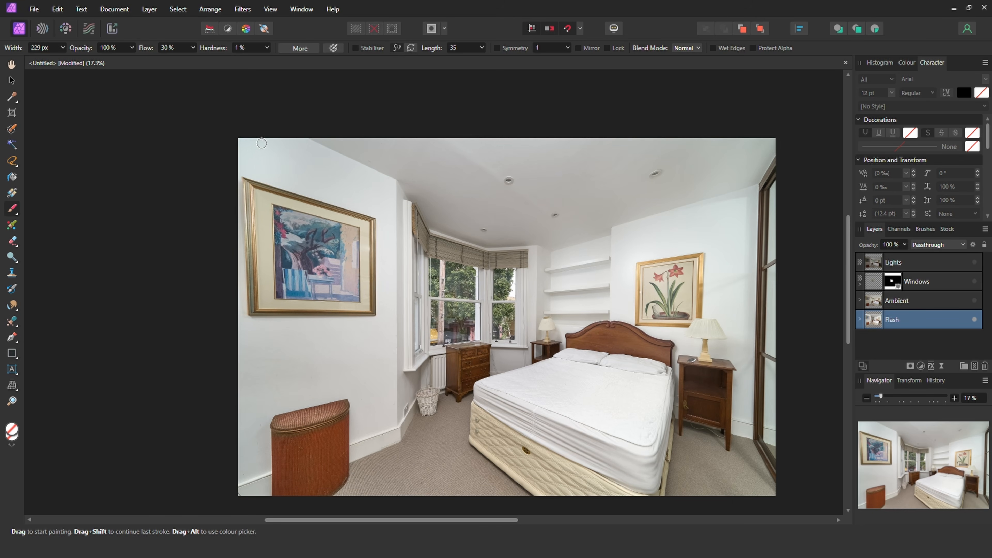
key(ctrl+z)
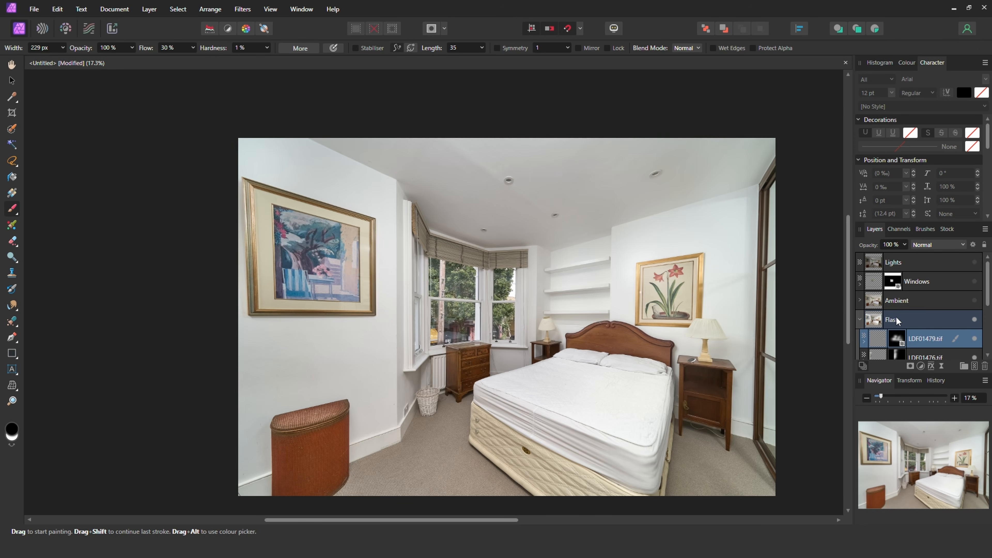
click(863, 320)
click(861, 320)
Add an HSL adjustment to the Flash group and set the greens' saturation shift to -70%, checking the affected areas at 100%.
key(ctrl+u)
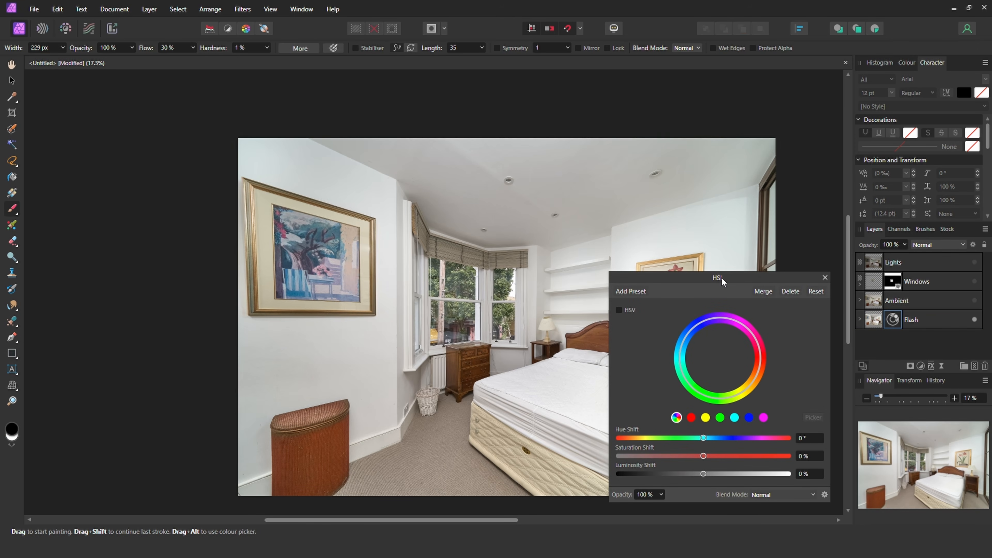
drag(722, 282, 782, 241)
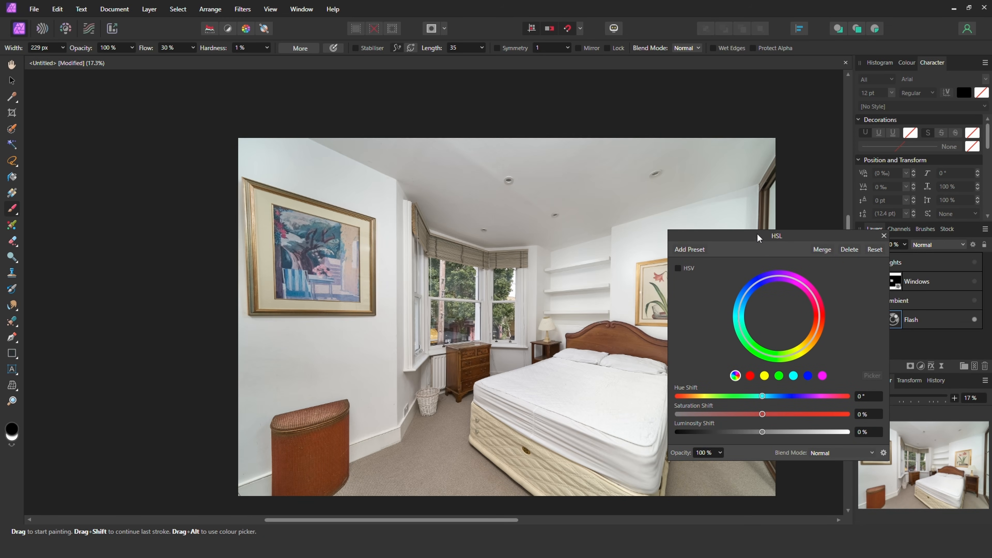
click(779, 375)
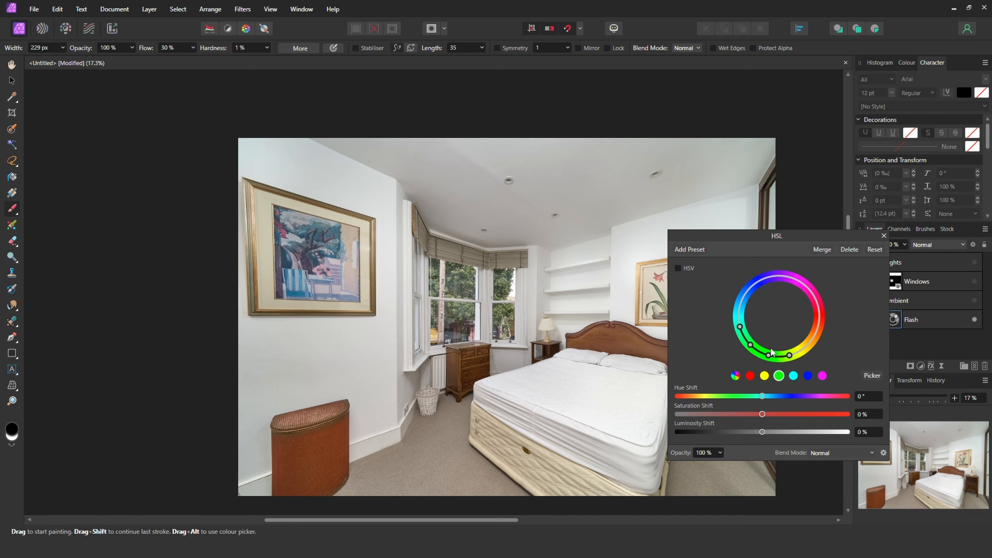
drag(815, 418, 858, 418)
drag(811, 235, 897, 101)
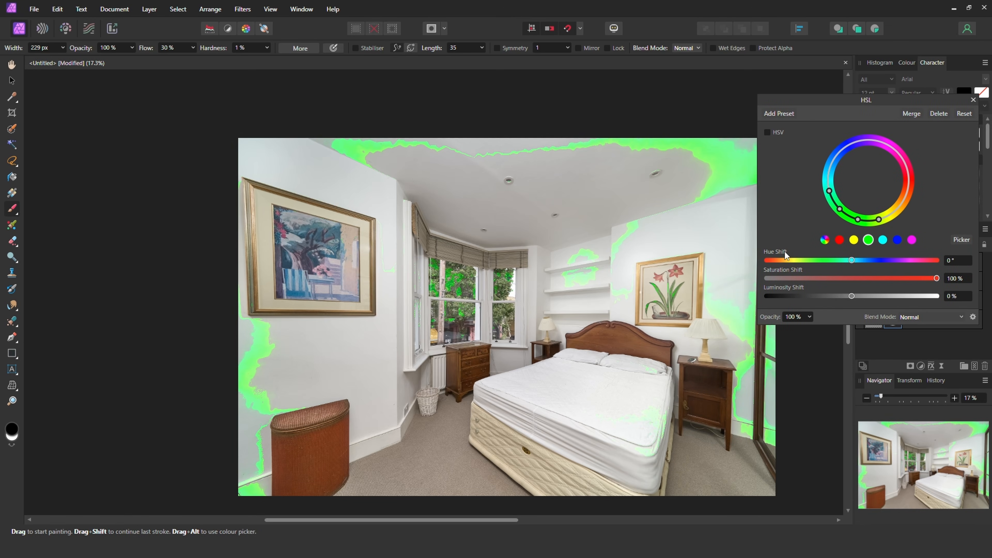
drag(936, 278, 790, 281)
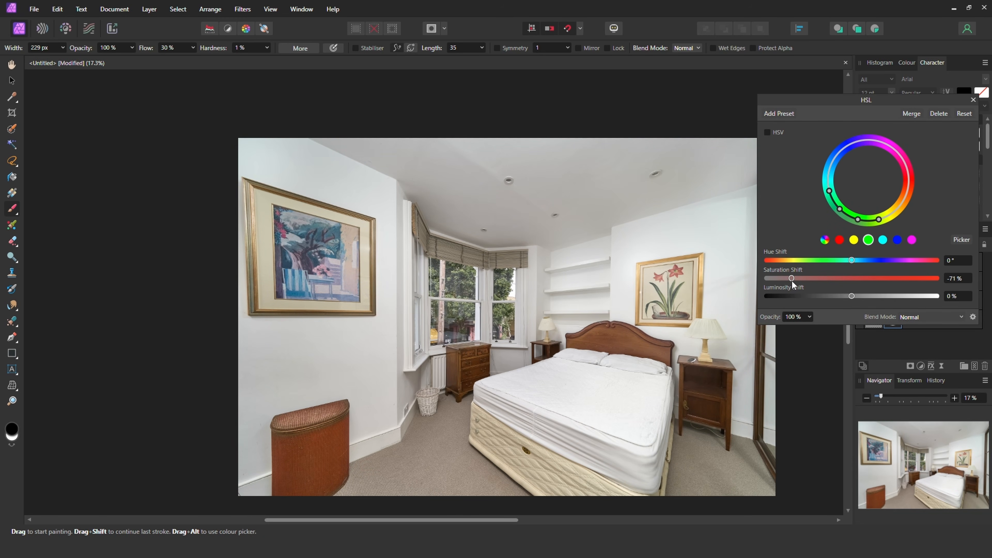
Preview the cyans at full saturation in the HSL adjustment and set their saturation shift to -65%.
drag(881, 104, 880, 158)
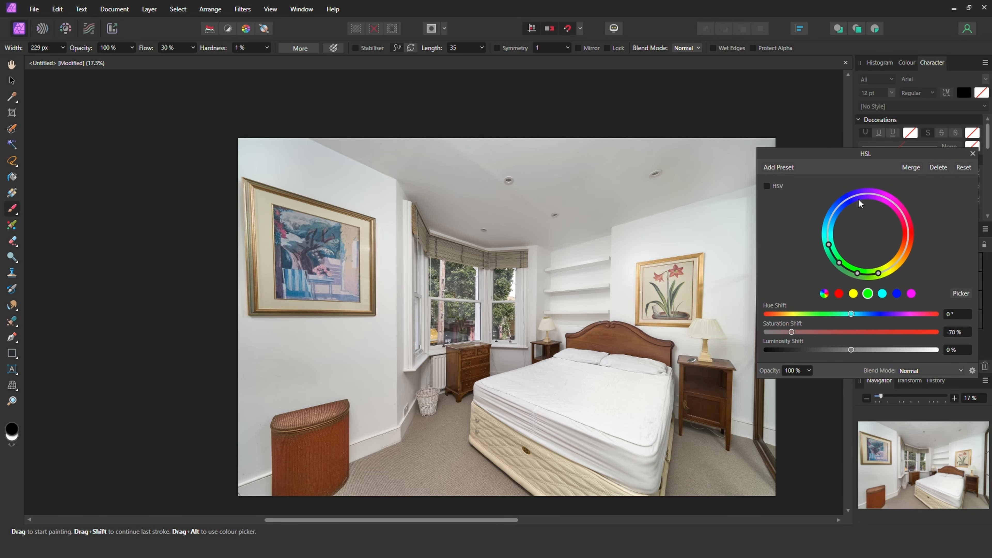
click(881, 297)
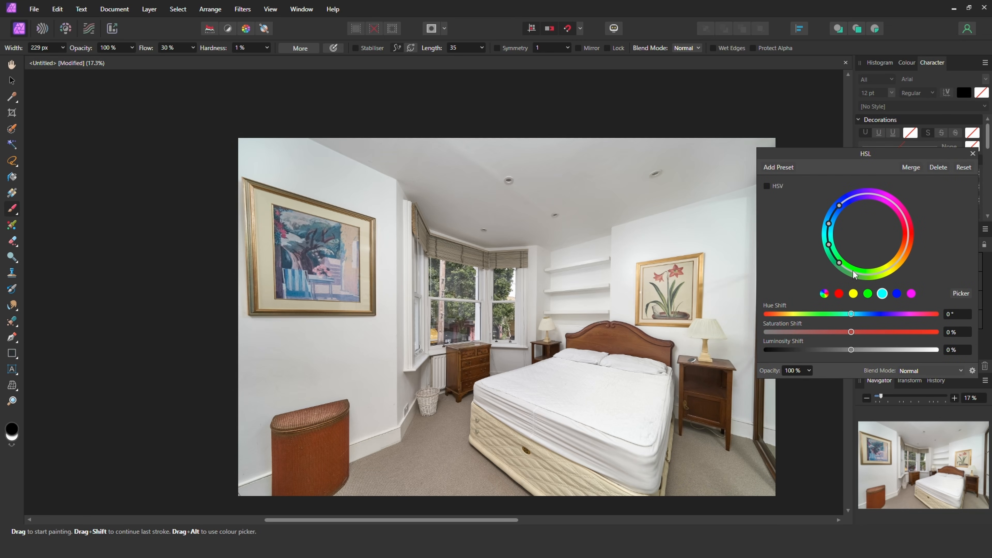
drag(872, 333, 954, 335)
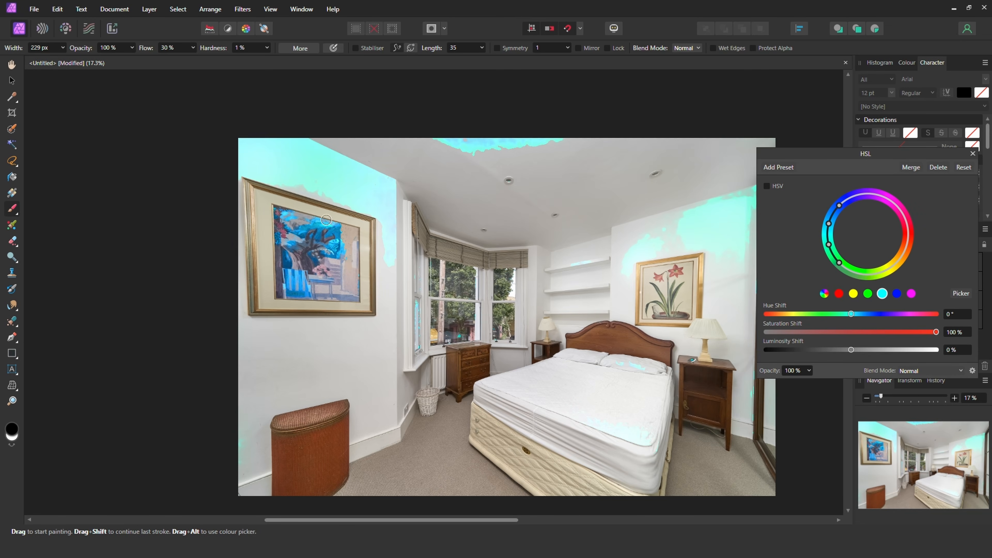
drag(935, 333, 796, 331)
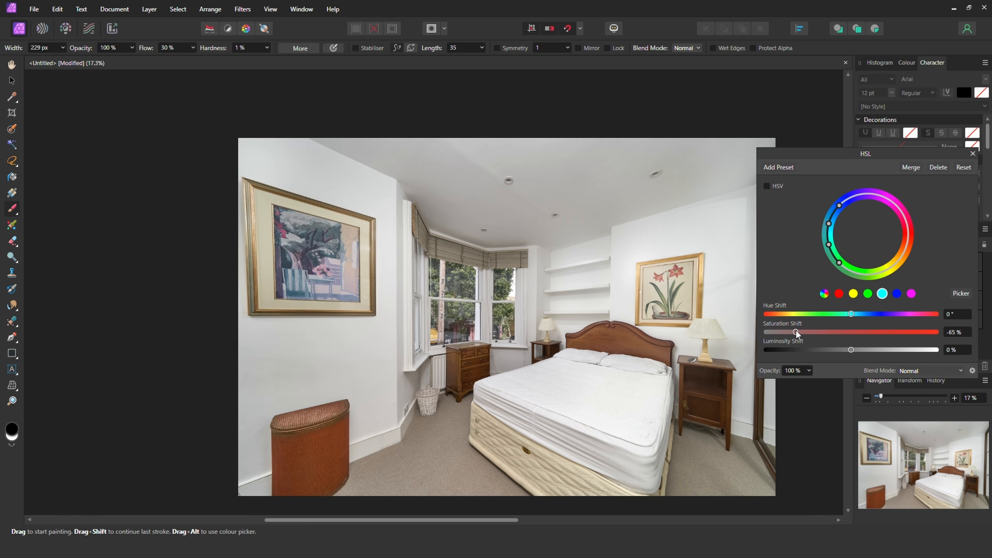
Set the blues' saturation shift to -70% and strongly desaturate the magentas in the HSL adjustment.
click(894, 296)
mouse_move(852, 332)
mouse_down()
mouse_move(936, 332)
mouse_move(796, 335)
mouse_up()
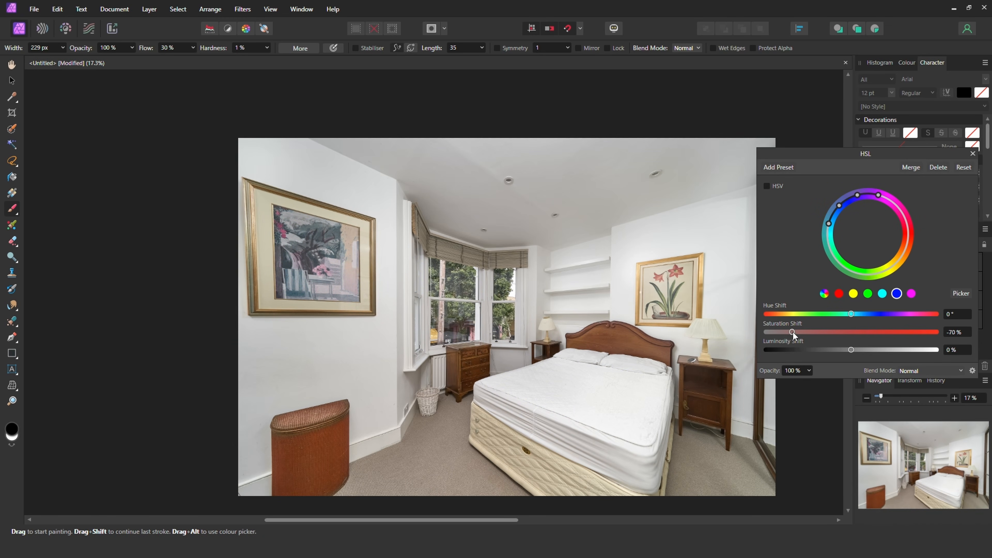
click(911, 294)
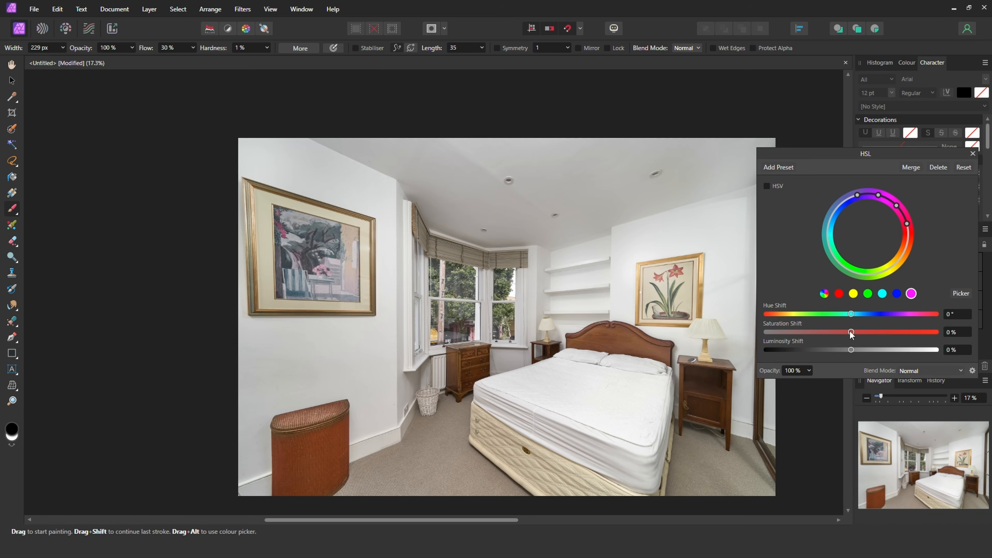
drag(851, 332, 754, 330)
click(862, 295)
Reduce the yellows' saturation and set the reds' saturation shift to -39%, closing the HSL adjustment.
click(854, 294)
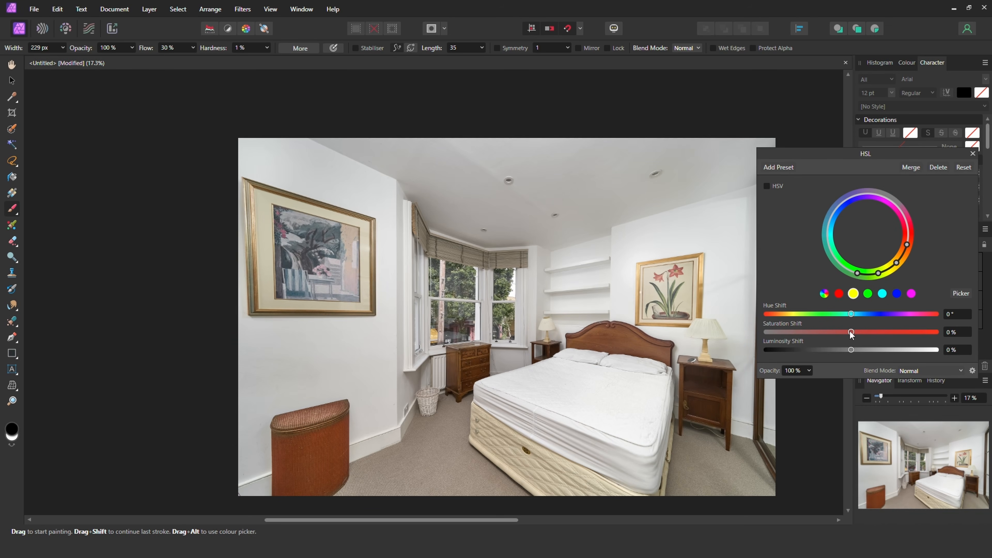
drag(871, 332, 812, 331)
click(839, 294)
drag(851, 332, 961, 336)
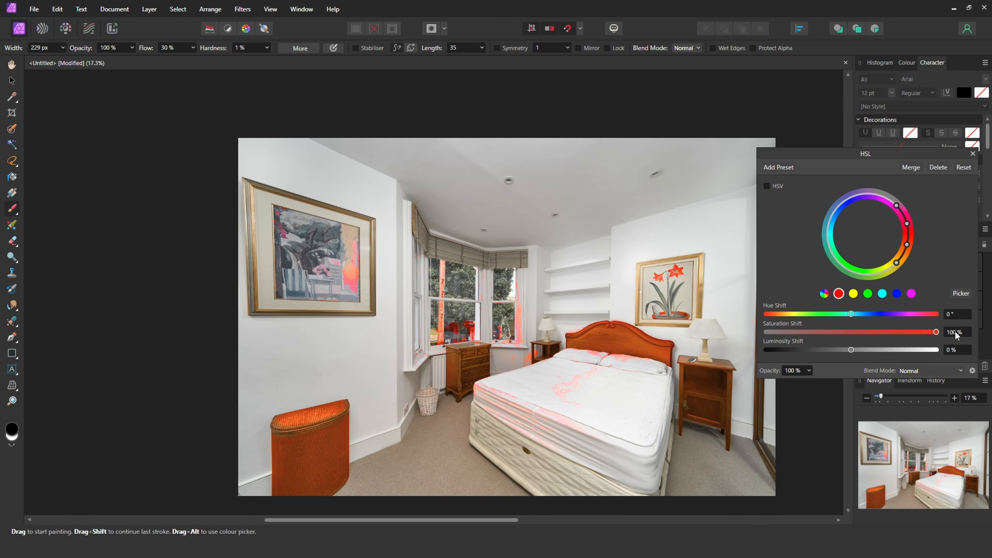
drag(926, 332, 818, 331)
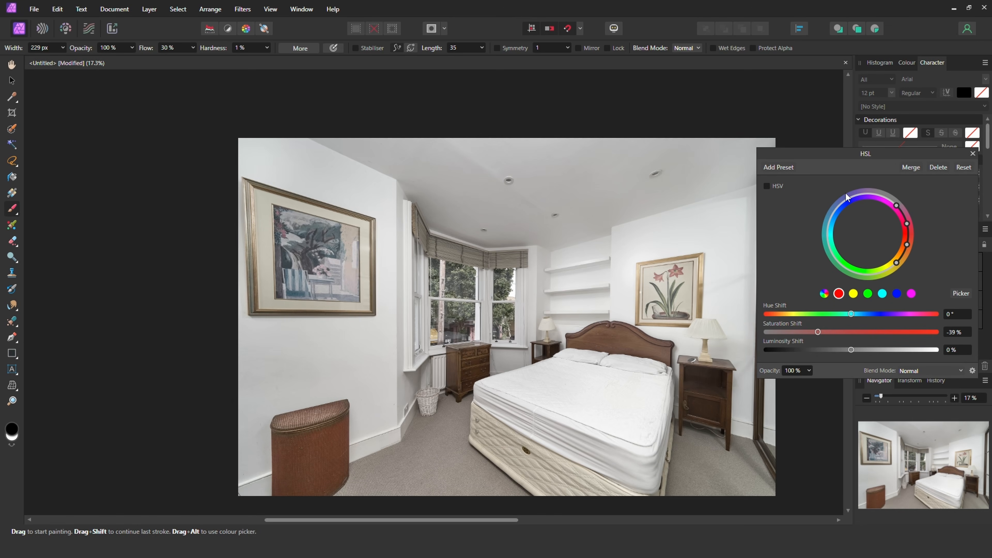
click(973, 154)
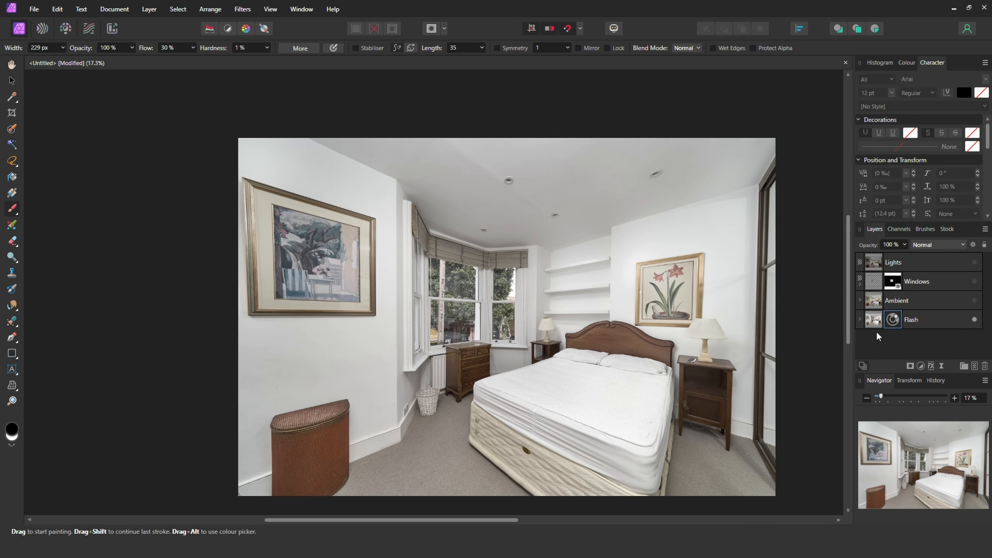
Add a black mask in the Flash group and nest it inside the HSL Shift Adjustment.
click(898, 300)
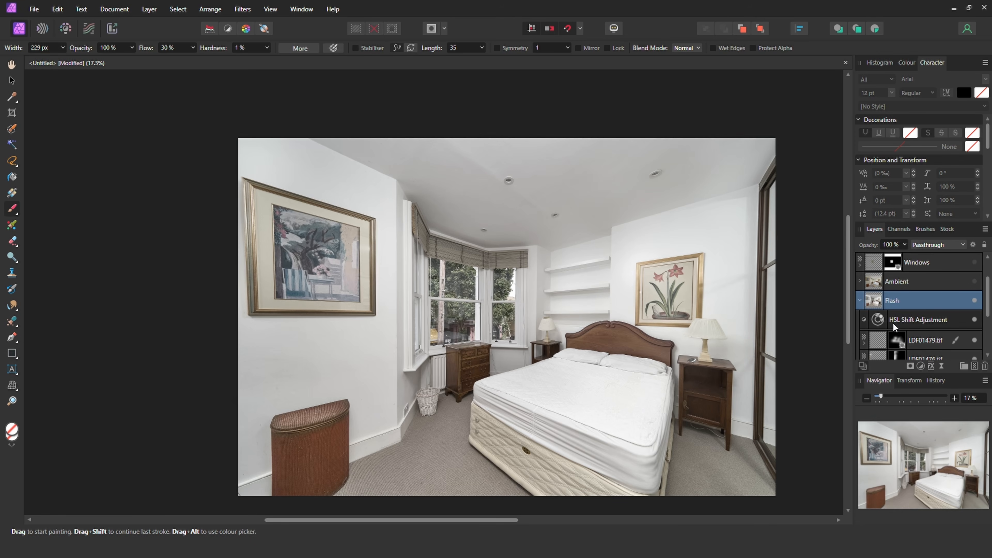
click(911, 365)
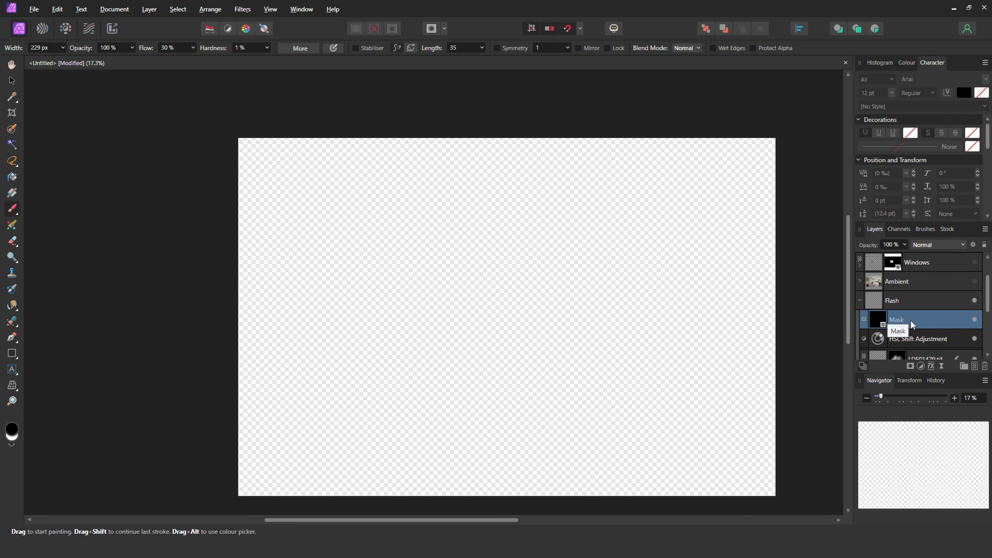
drag(912, 318, 901, 338)
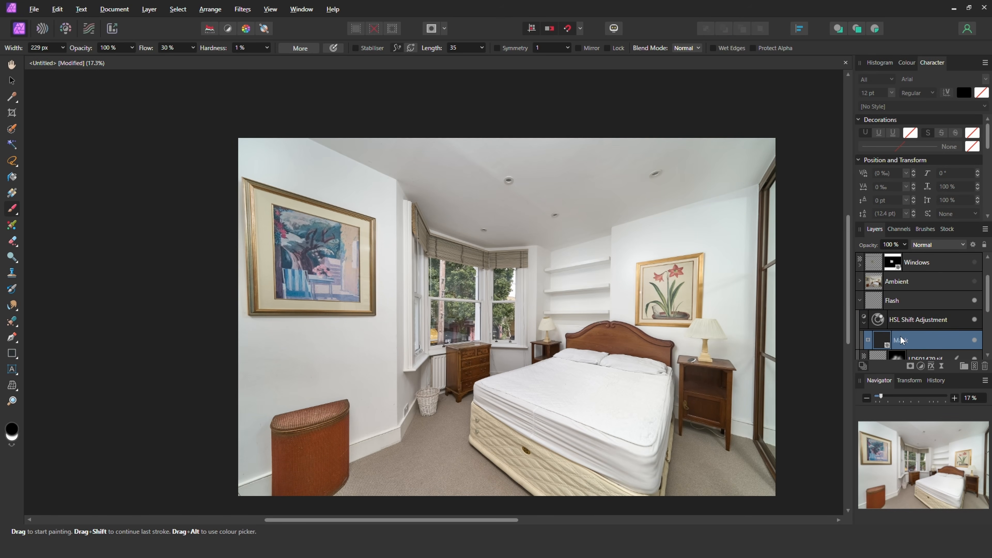
click(911, 324)
click(942, 341)
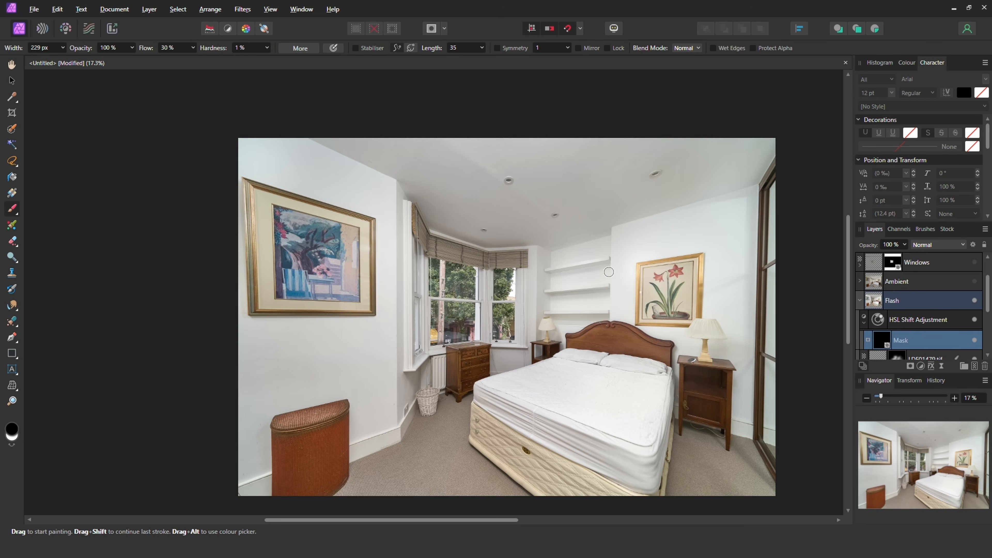
Paint the HSL adjustment's mask white over the walls and ceiling with a 1372 px soft brush, and collapse the Flash group.
key(x)
drag(573, 218, 636, 221)
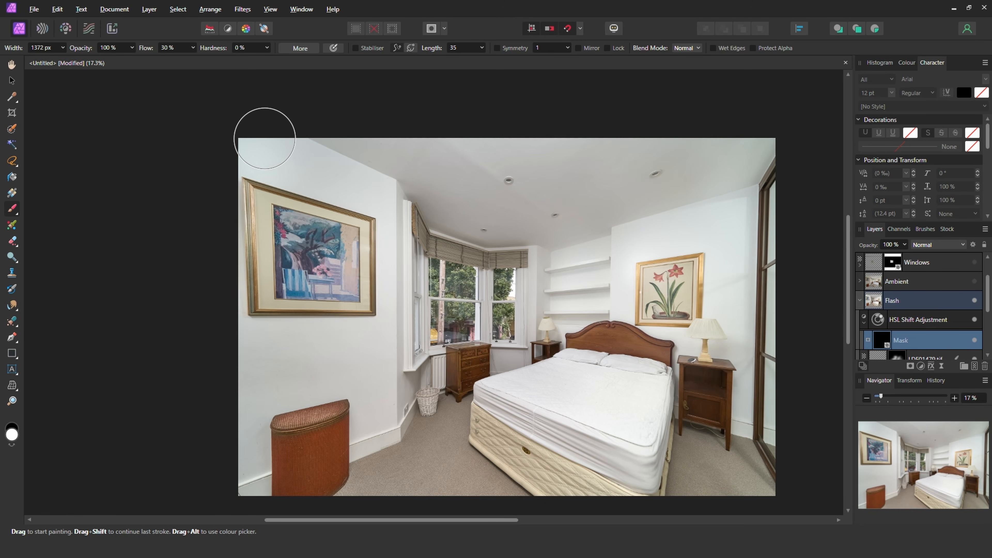
mouse_move(259, 151)
mouse_down()
mouse_move(355, 193)
mouse_move(361, 139)
mouse_up()
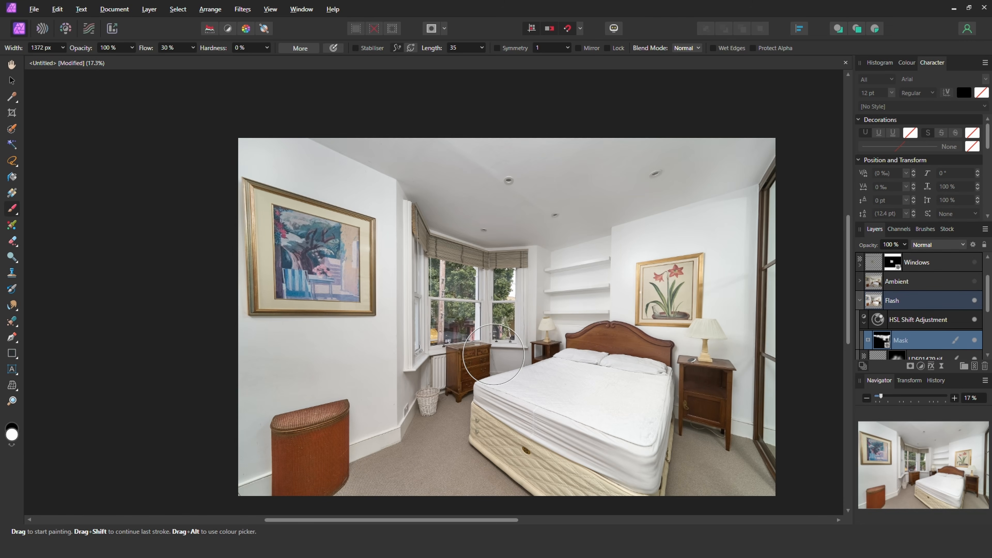
mouse_move(382, 397)
mouse_down()
mouse_move(372, 342)
mouse_move(277, 340)
mouse_move(327, 337)
mouse_up()
click(919, 320)
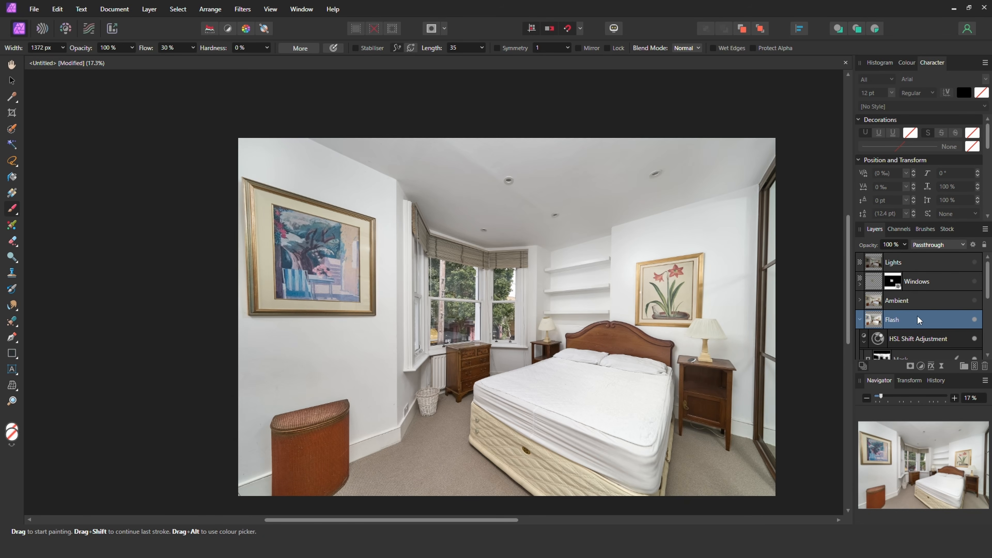
click(859, 320)
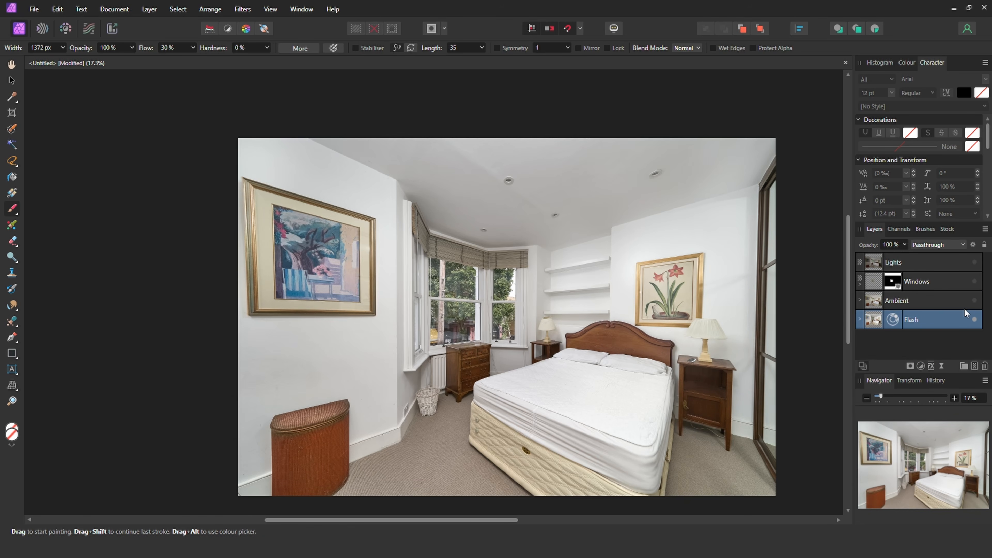
Show the Ambient group above Flash and set its blend mode to Luminosity.
click(949, 302)
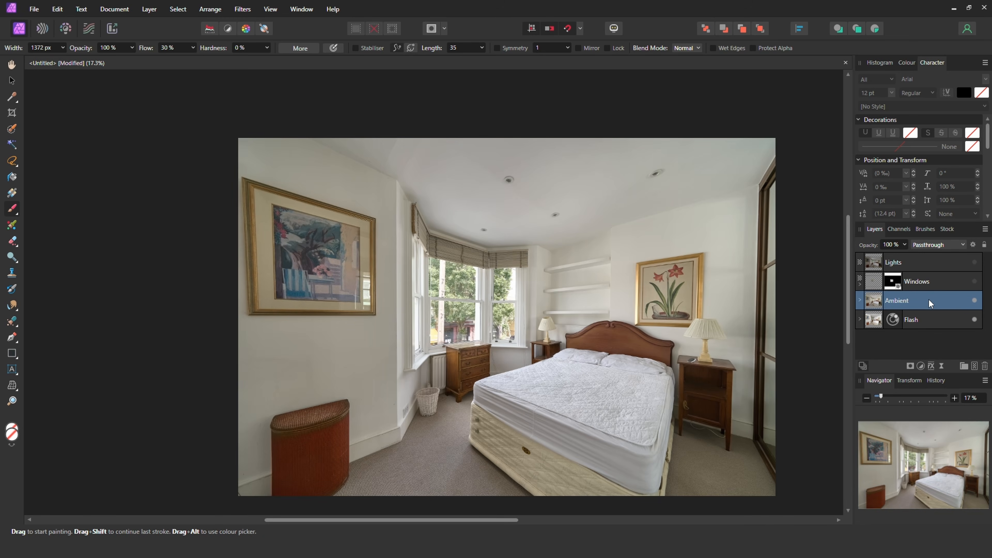
click(946, 245)
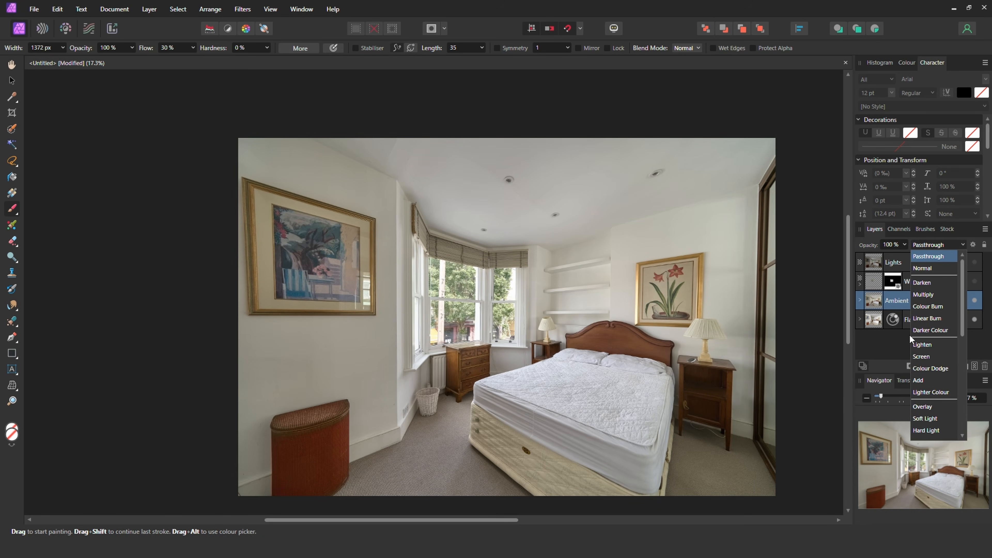
drag(962, 312, 961, 380)
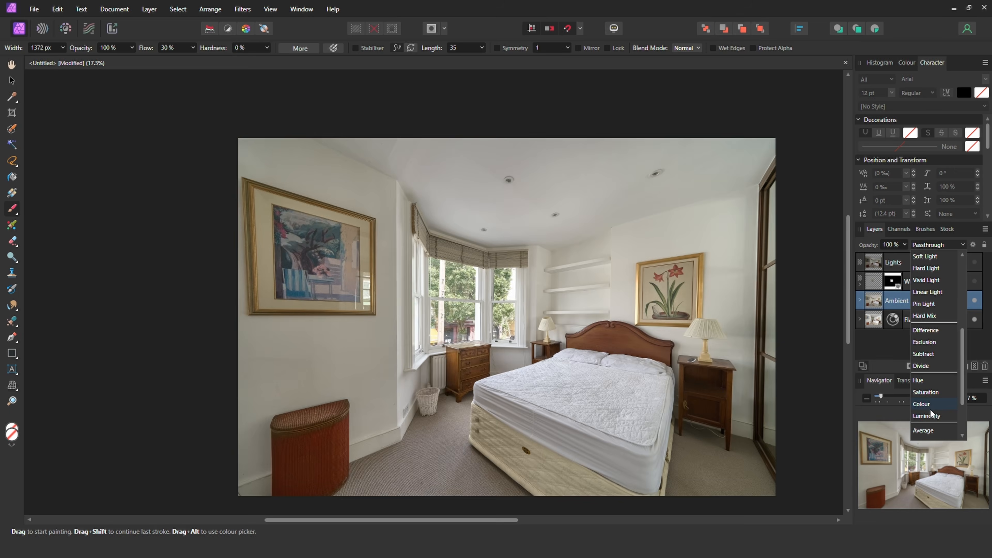
click(928, 416)
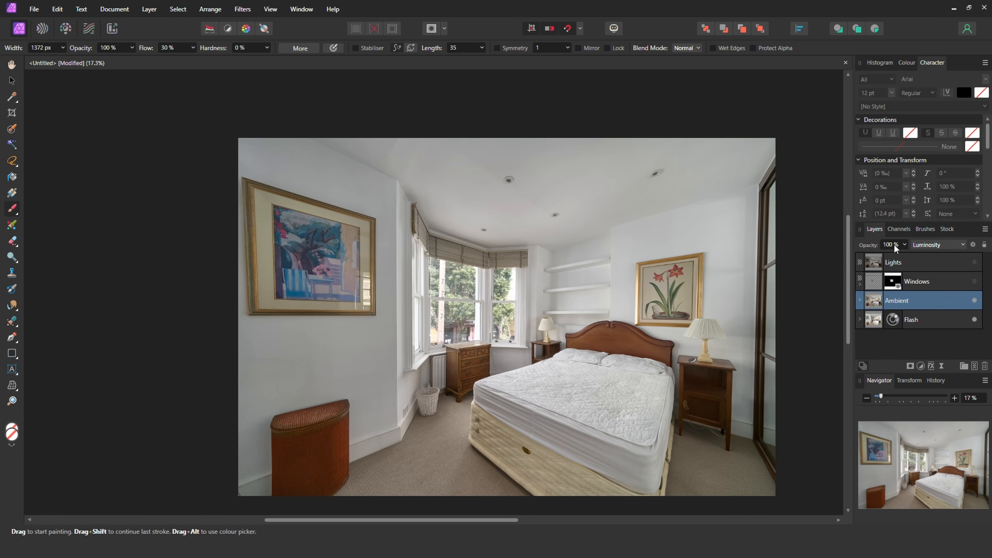
Lower the Ambient group's opacity to 50%.
click(905, 245)
drag(900, 256, 868, 258)
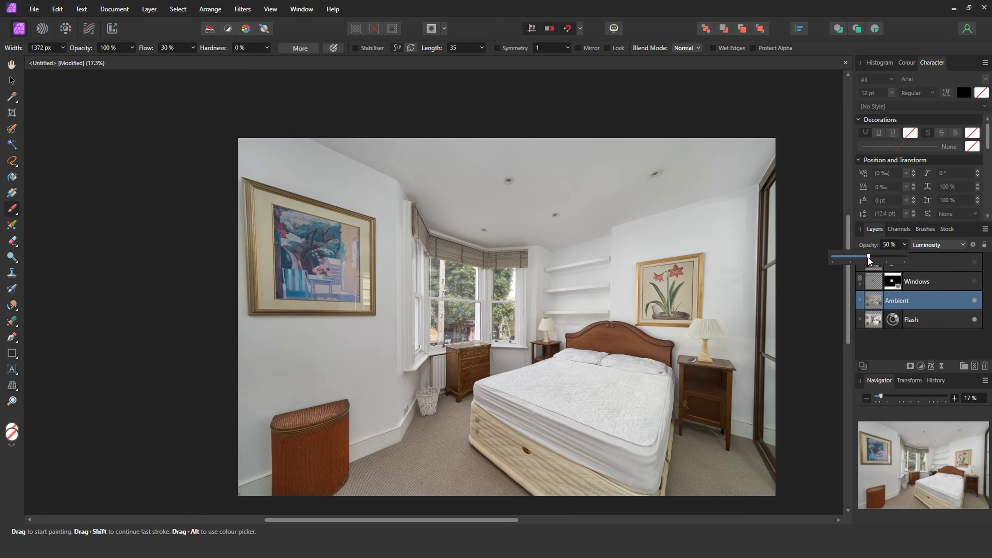
drag(868, 257, 864, 257)
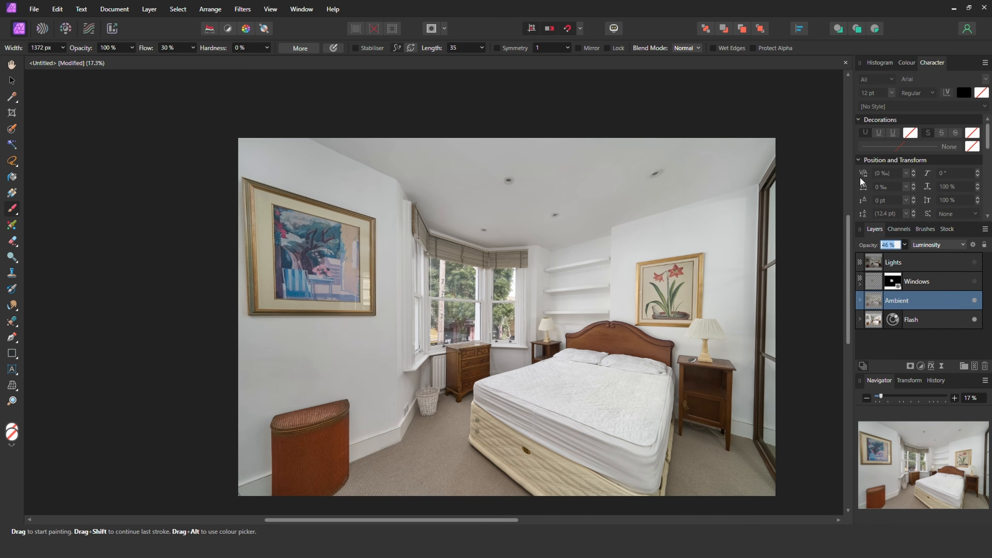
text(50)
key(Return)
Turn on the visibility of the Windows and Lights layers.
click(946, 282)
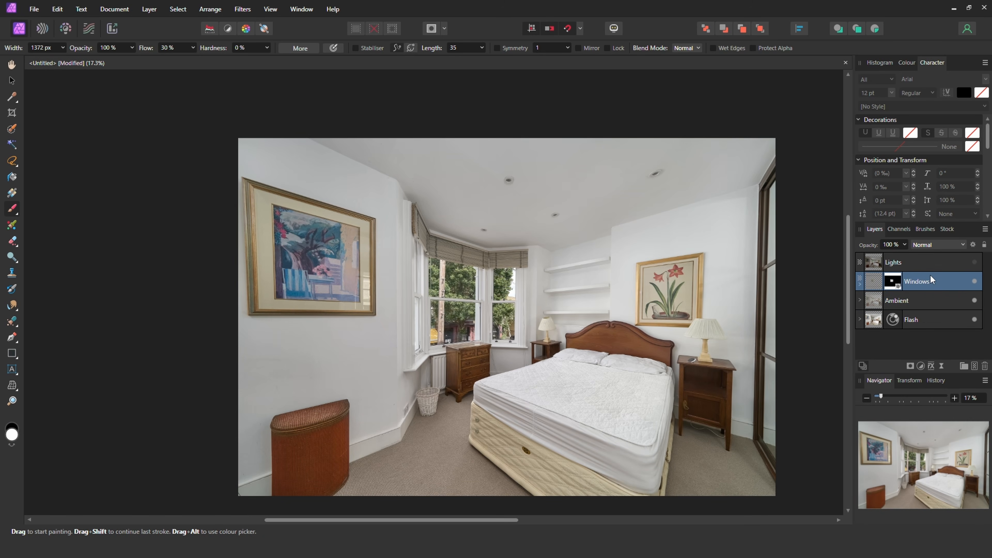
click(931, 265)
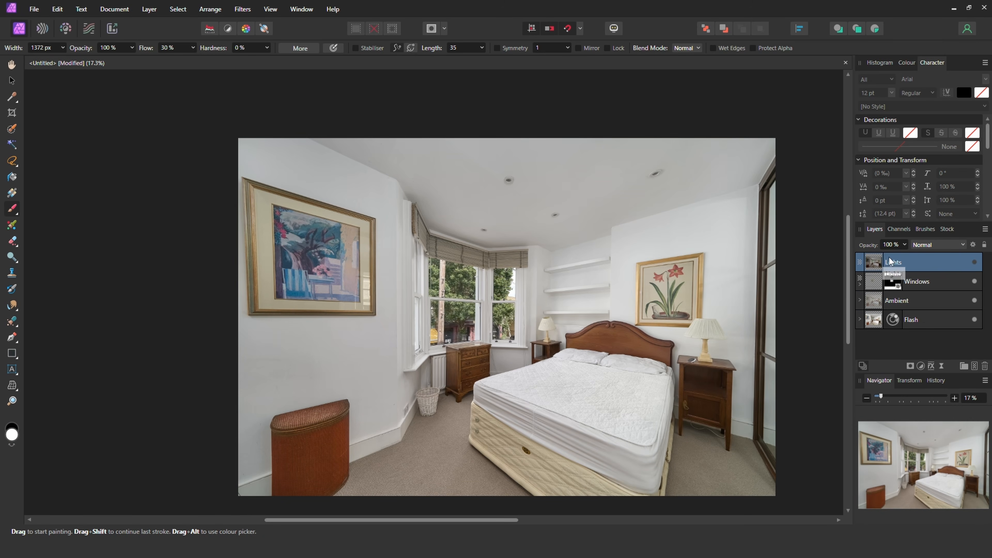
Set the Lights layer's blend mode to Lighten so only its bright ceiling spotlights blend in.
click(975, 263)
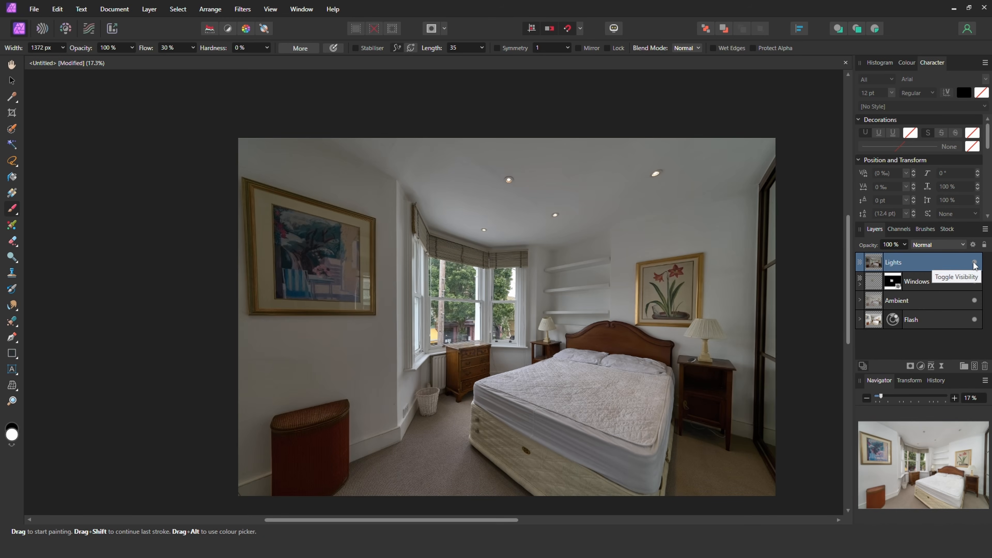
click(942, 246)
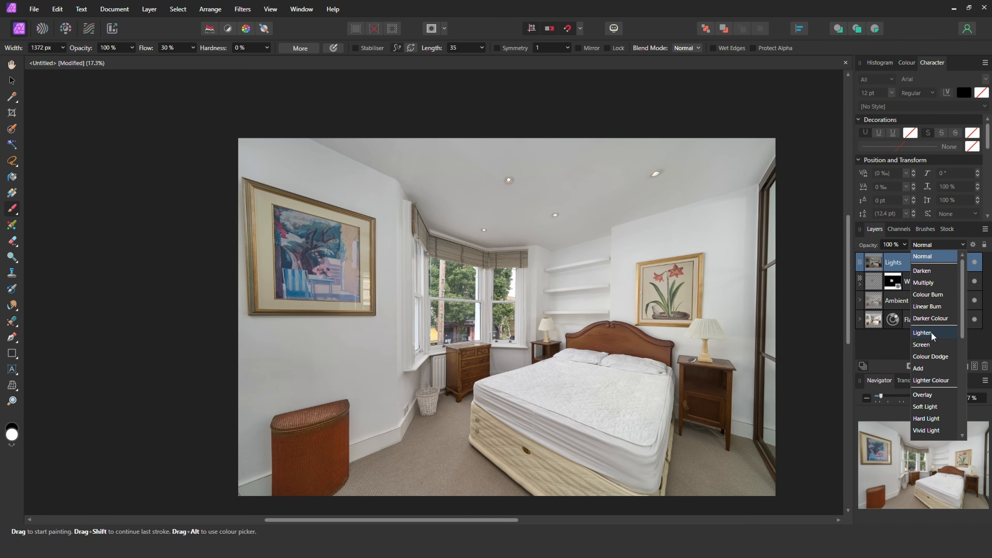
click(934, 335)
Compare the image with the Lights layer hidden and shown, checking the ceiling lights and windows.
click(975, 262)
click(974, 263)
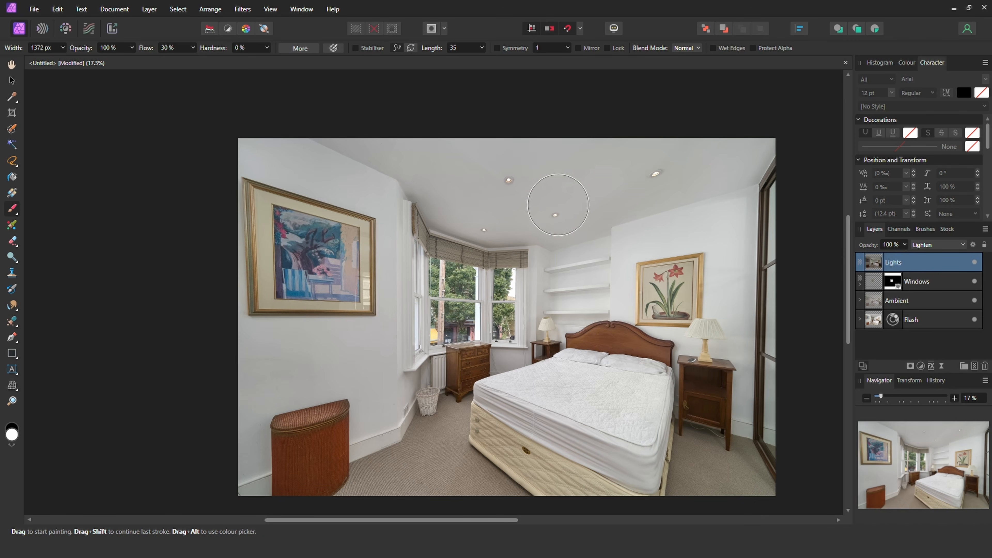
click(974, 263)
click(974, 262)
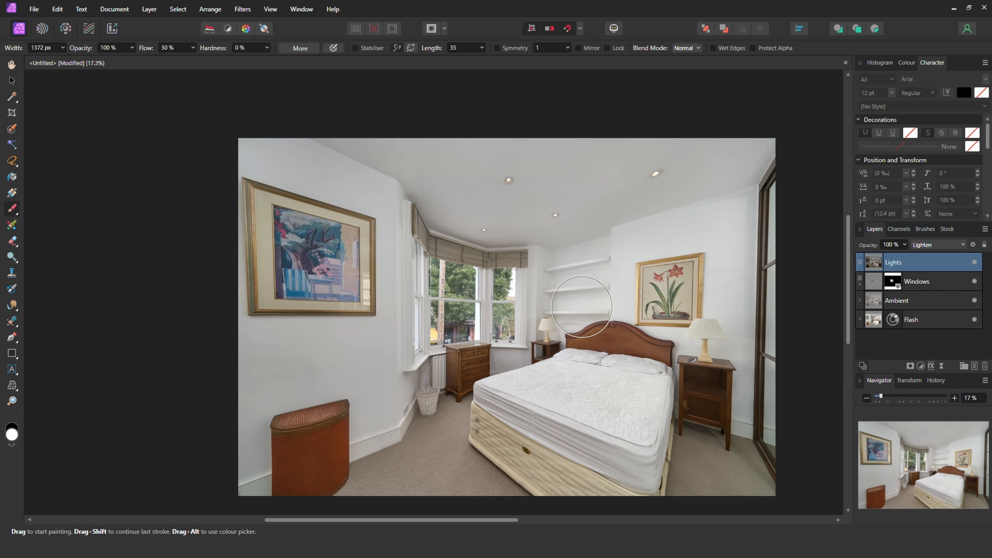
click(974, 262)
click(974, 263)
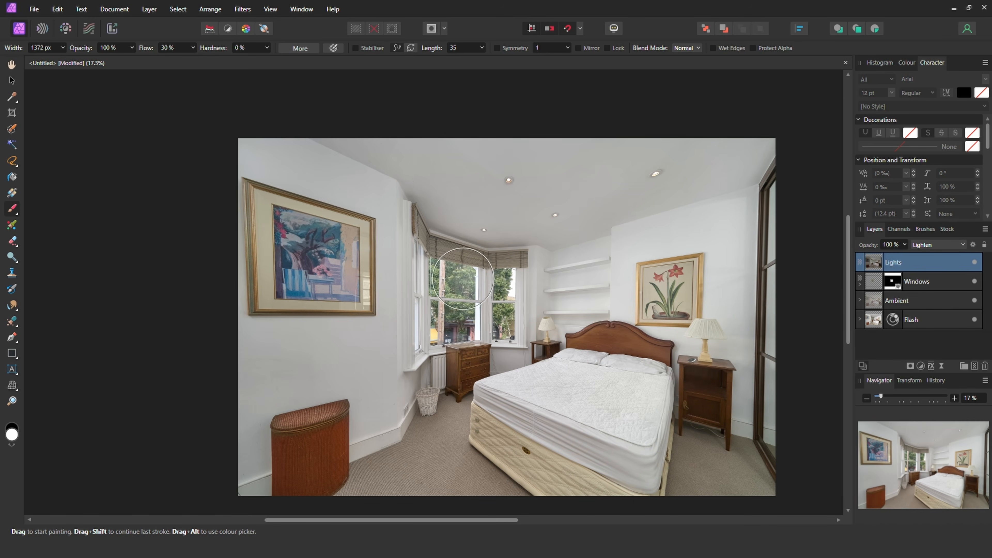
Add a mask to the Lights layer and paint it black over the window area with the 1372 px soft brush.
click(911, 368)
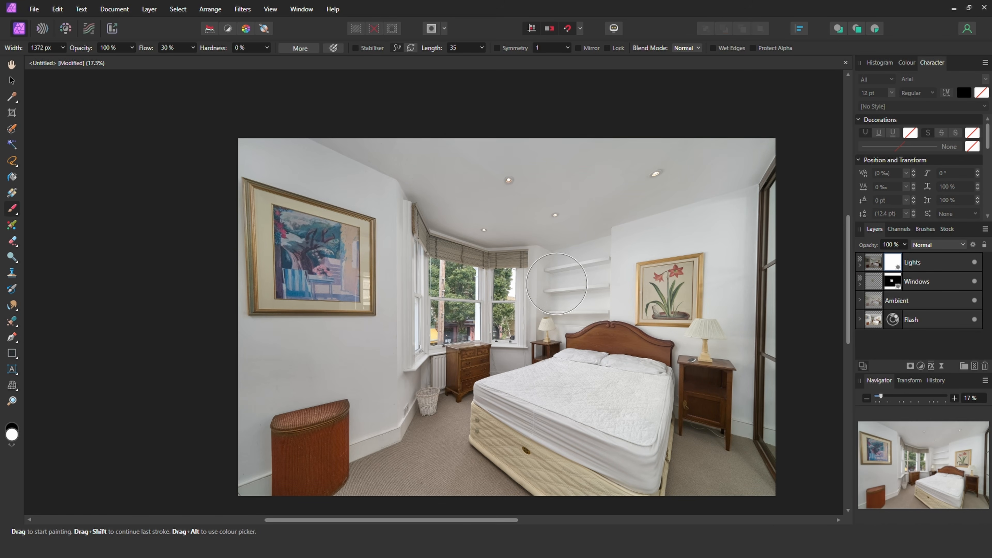
key(x)
key(ctrl+space)
drag(433, 310, 476, 247)
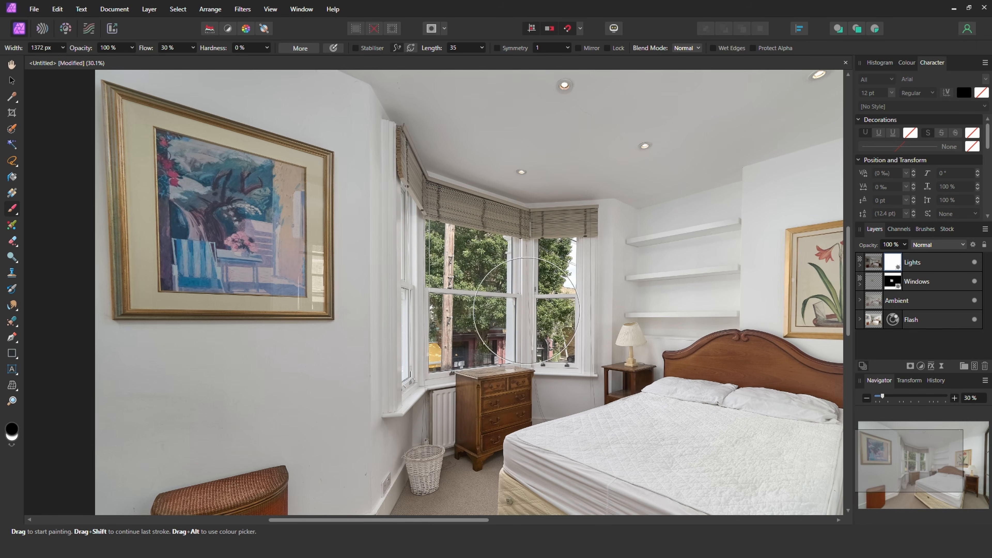
drag(637, 293, 542, 282)
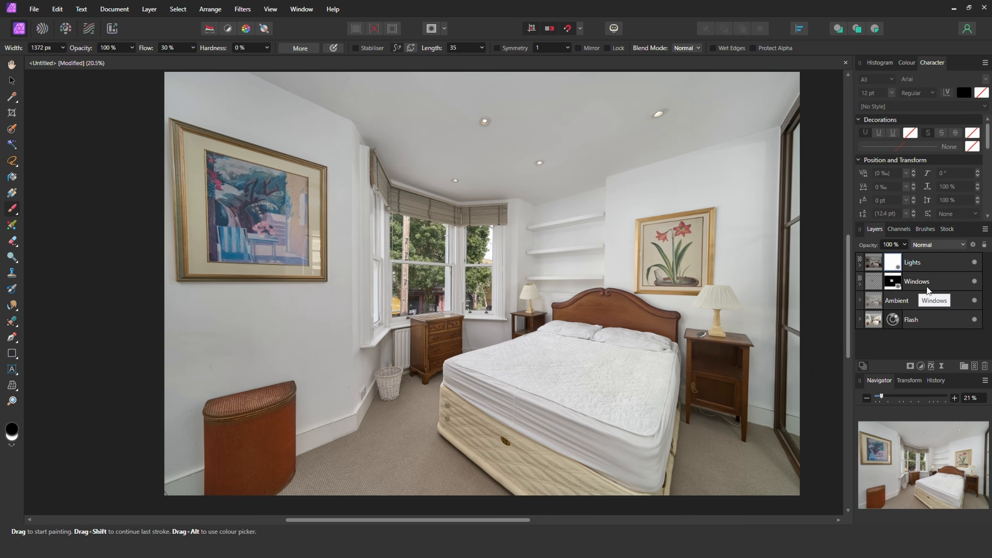
Add a Curves adjustment to the Ambient group, raising the upper tones to X 0.706, Y 0.776 and slightly lowering the shadows.
click(937, 300)
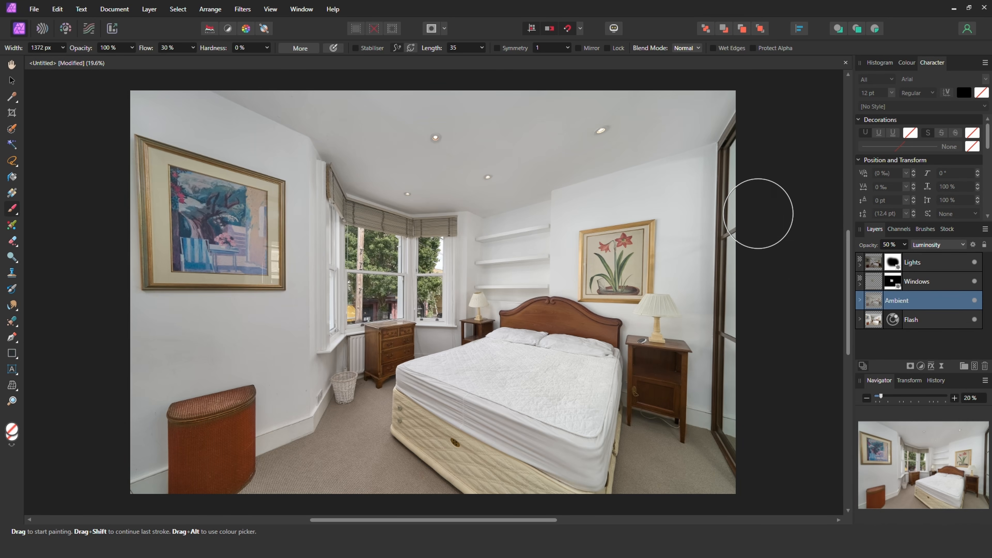
key(ctrl+m)
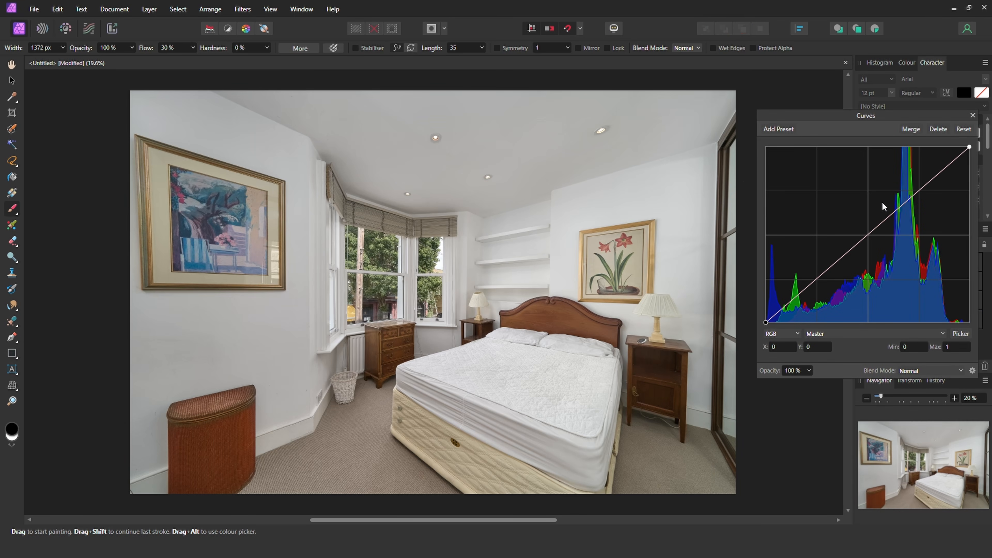
drag(914, 197, 909, 182)
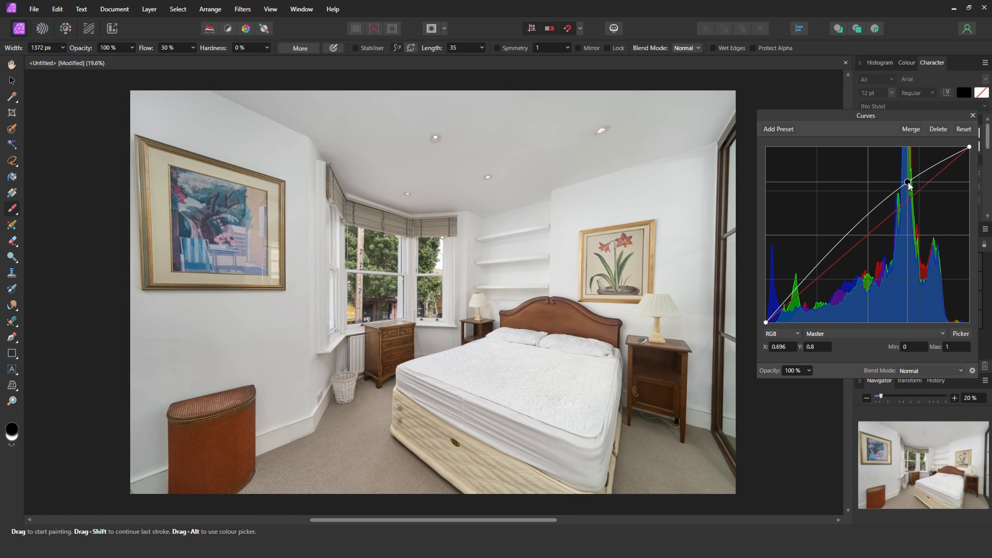
drag(819, 269, 804, 297)
drag(912, 185, 913, 189)
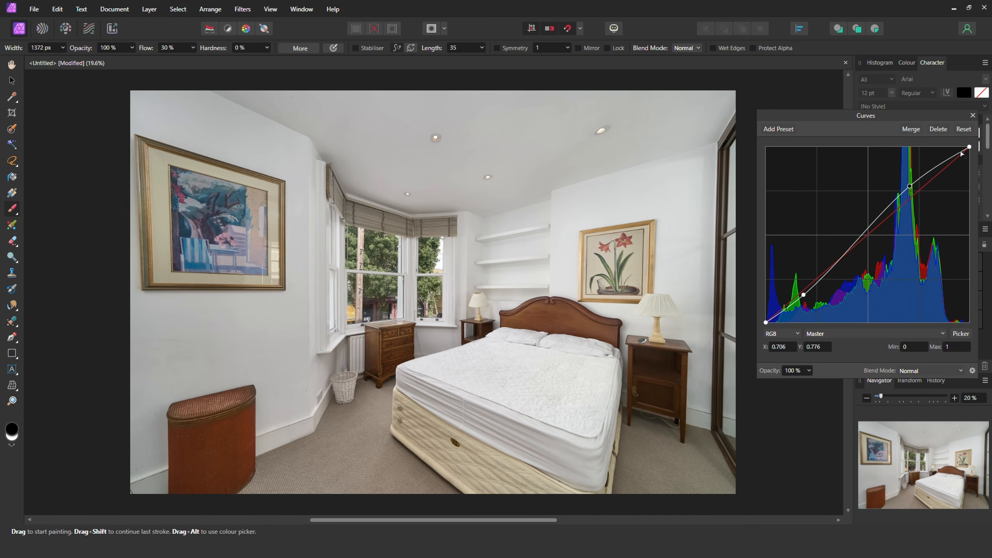
click(972, 117)
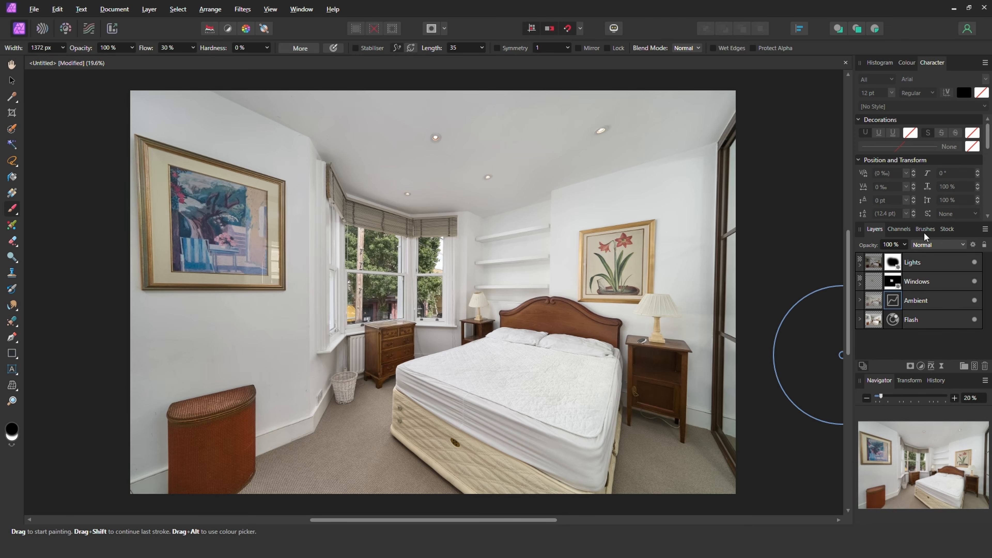
Export the whole document as property-image, a 6000 x 4000 px RGB 16-bit TIFF with compression set to None.
key(ctrl+alt+shift+w)
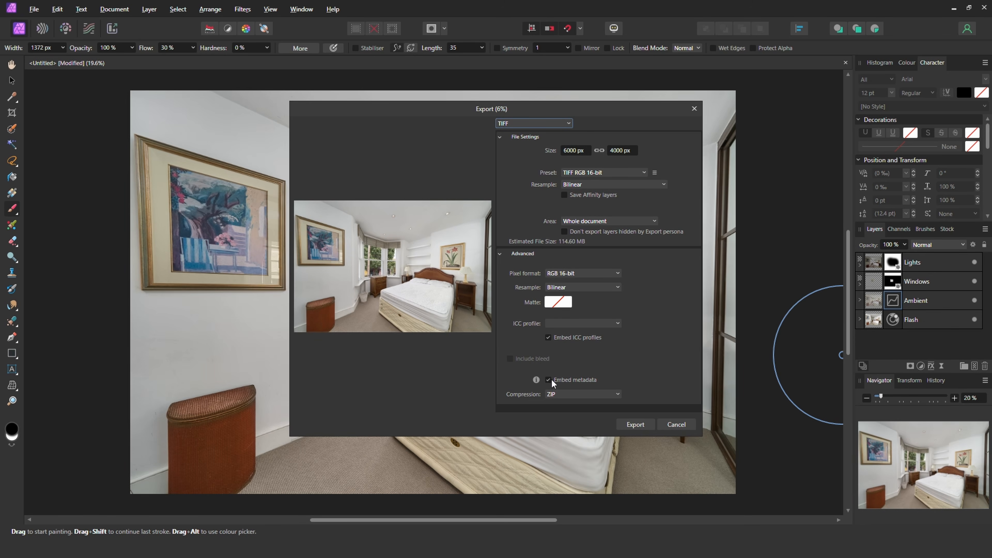
click(566, 398)
click(567, 406)
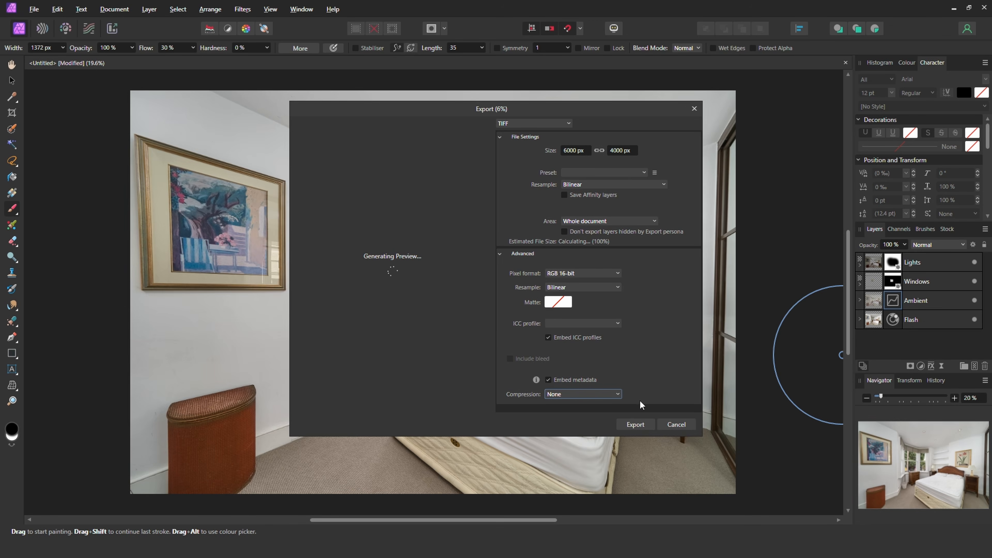
click(636, 425)
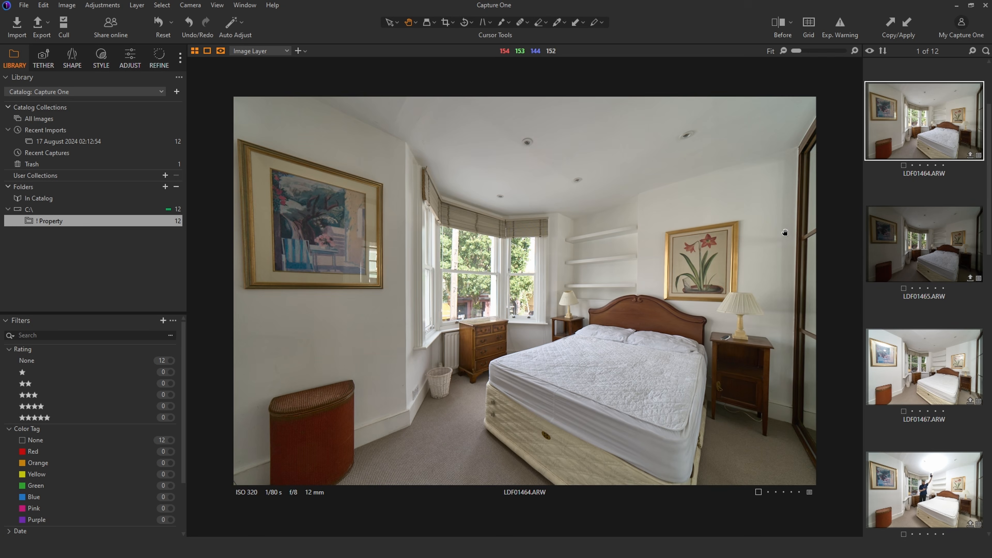
Switch to Capture One, synchronize the ! Property folder to import the exported image, and select property-image.tiff.
right_click(98, 222)
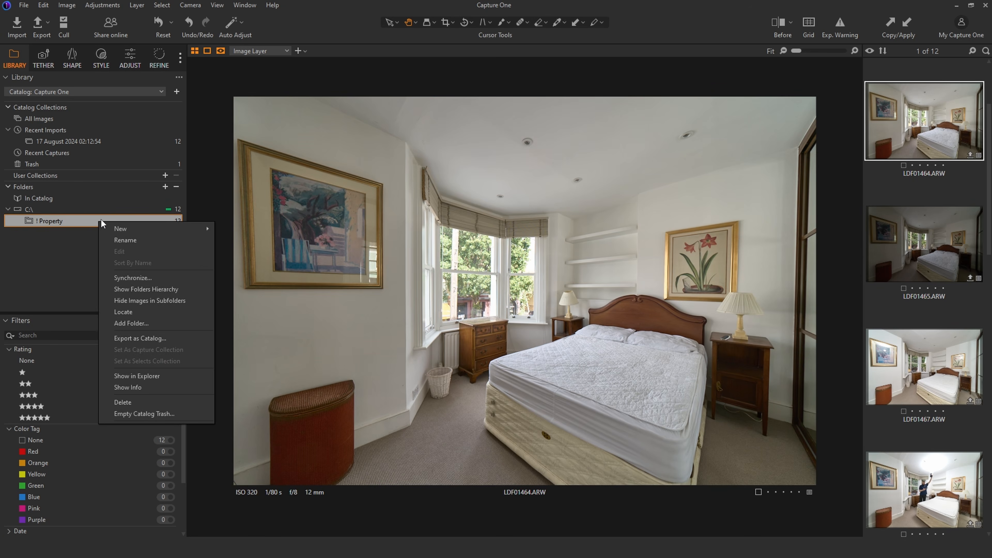
click(147, 278)
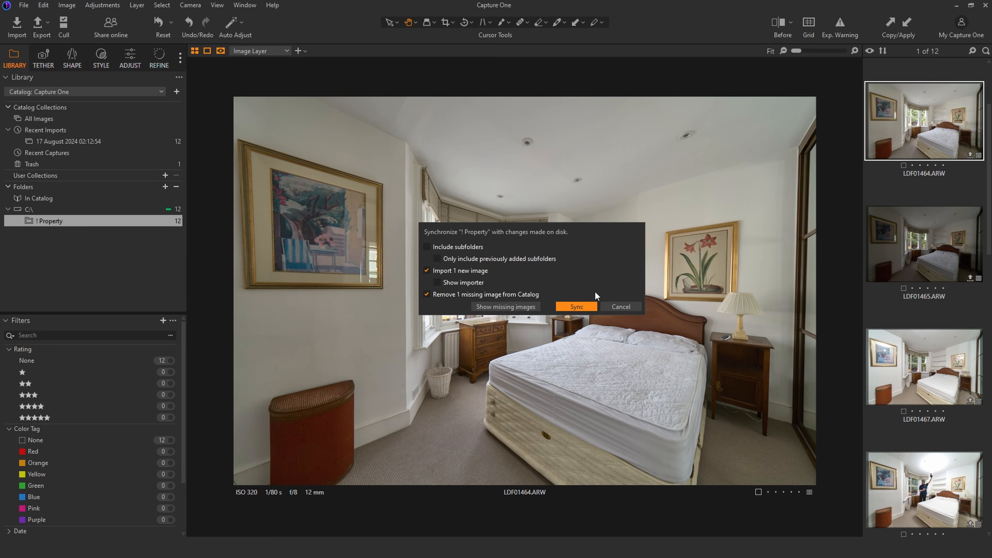
click(580, 307)
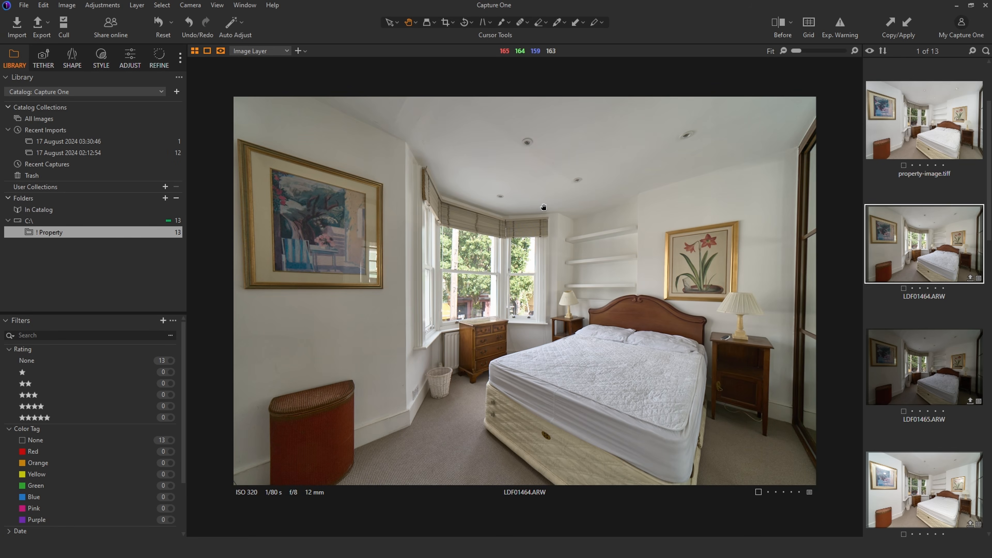
click(921, 134)
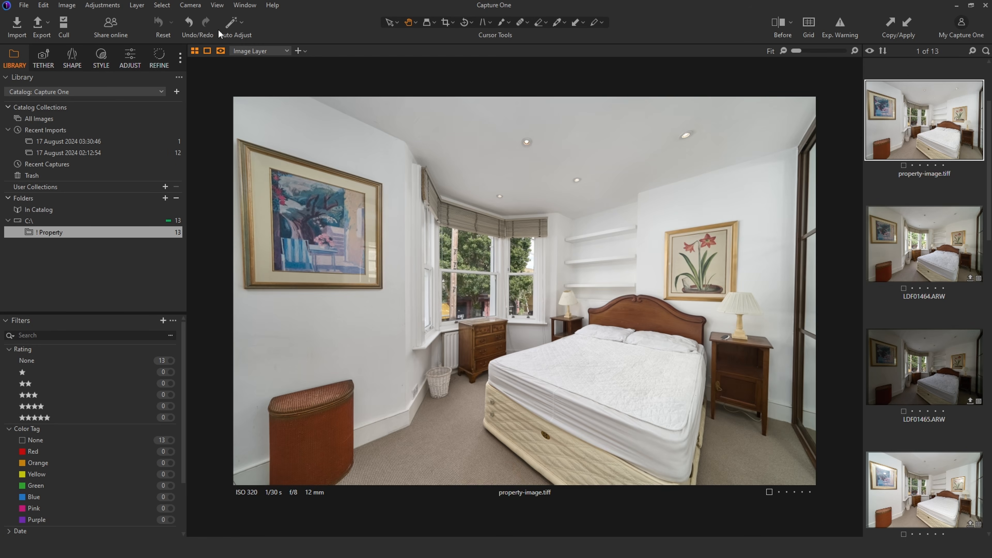
Start a vertical keystone correction and align its guides roughly with the left wall corner and the wardrobe door frame.
click(72, 63)
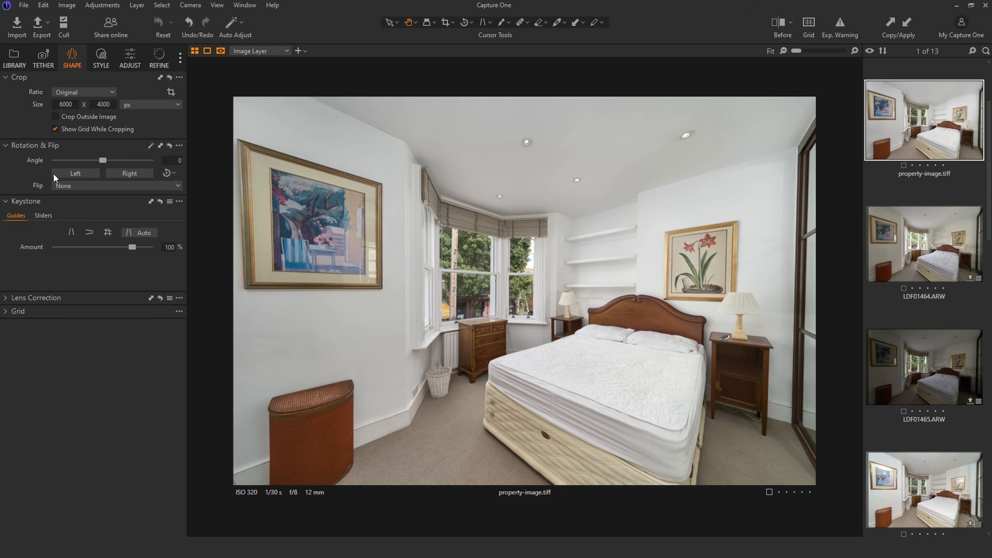
click(71, 233)
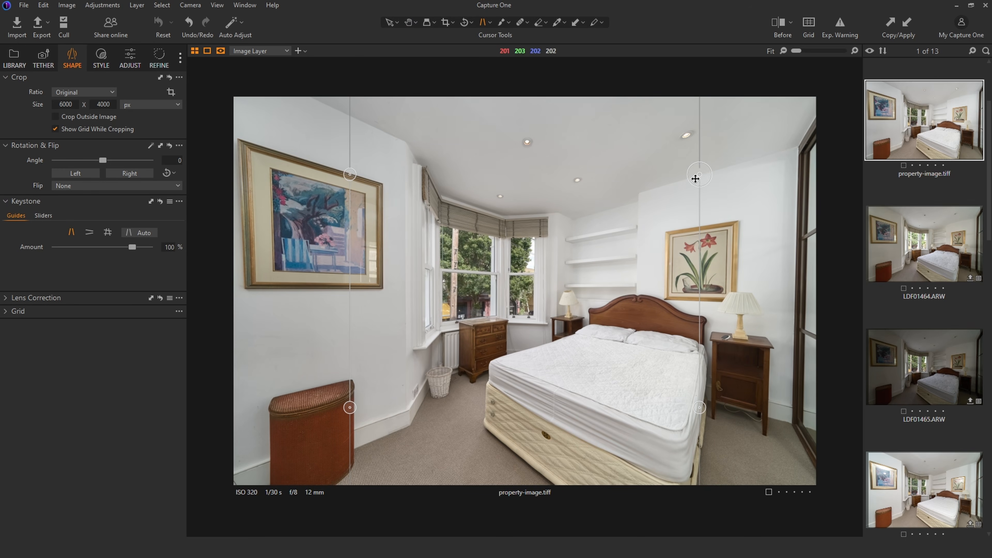
drag(350, 174, 406, 149)
drag(350, 407, 409, 405)
drag(700, 175, 798, 149)
drag(700, 408, 795, 428)
Fine-tune both ends of the right keystone guide along the wardrobe door frame at 100% zoom.
scroll(673, 237, up, 5)
drag(673, 238, 242, 481)
drag(731, 181, 750, 213)
drag(705, 461, 684, 117)
drag(676, 398, 676, 117)
drag(726, 366, 721, 348)
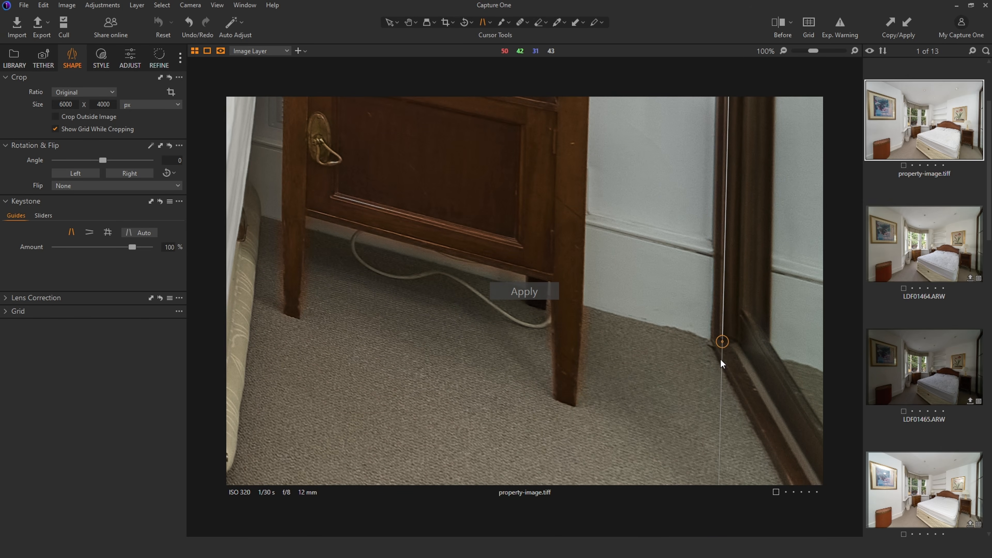
Fine-tune the left keystone guide along the wall corner, apply the vertical correction and fit the image in the viewer.
drag(273, 328, 821, 328)
drag(400, 326, 758, 313)
drag(614, 285, 621, 485)
drag(605, 118, 609, 469)
drag(663, 218, 656, 195)
click(517, 292)
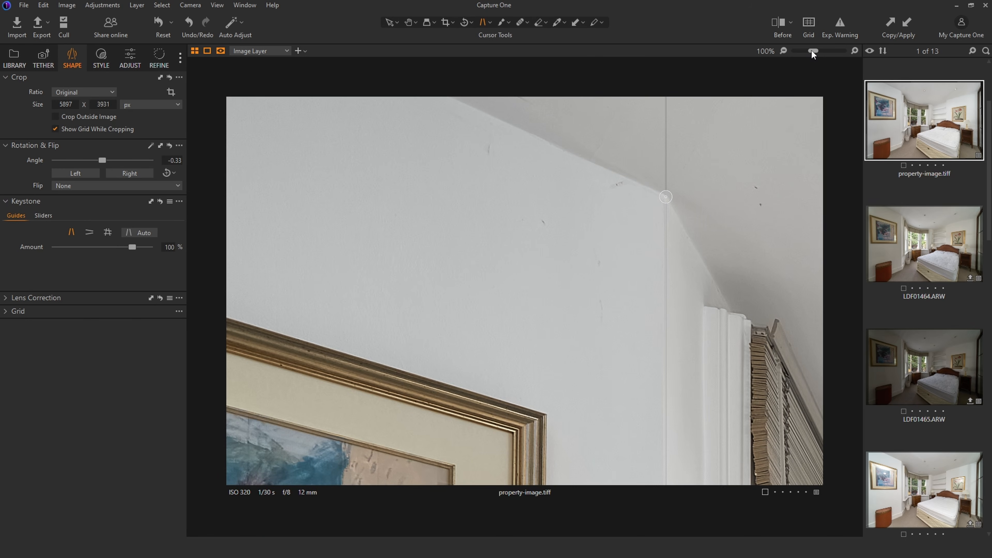
click(783, 50)
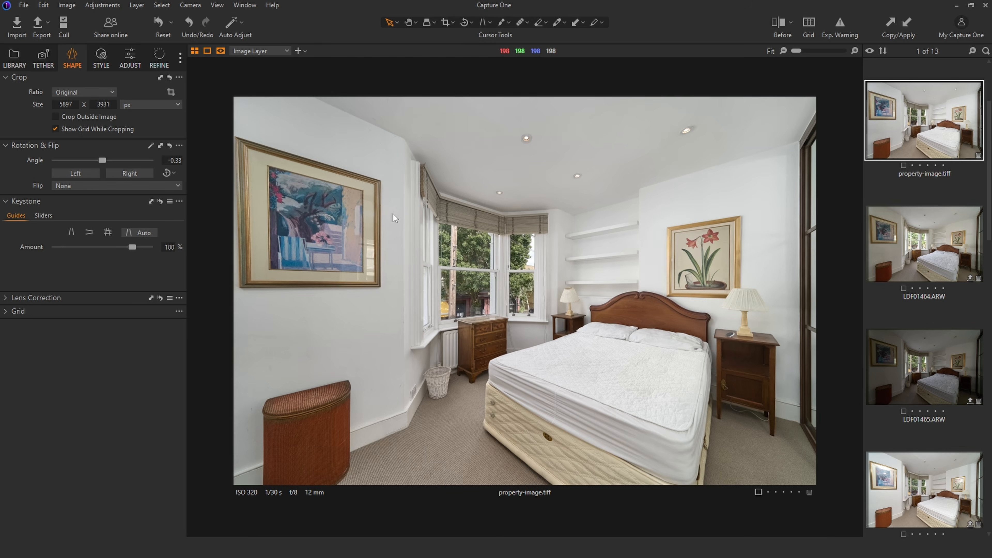
Raise the contrast slightly, lower the highlights, and set Shadow to 12, White to 18 and Black to -9.
click(127, 57)
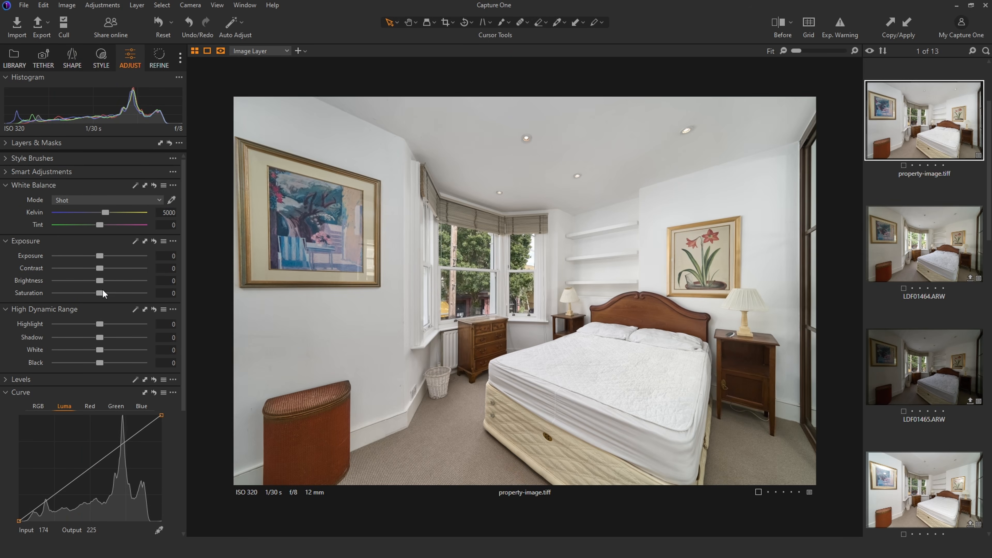
drag(102, 268, 104, 270)
drag(100, 324, 93, 324)
drag(100, 350, 107, 351)
drag(100, 338, 95, 363)
Shape the Luma curve into a gentle S with softened end points, lifted highlights and a midpoint at input 110, output 107.
drag(182, 308, 182, 428)
drag(19, 338, 19, 336)
drag(161, 232, 161, 234)
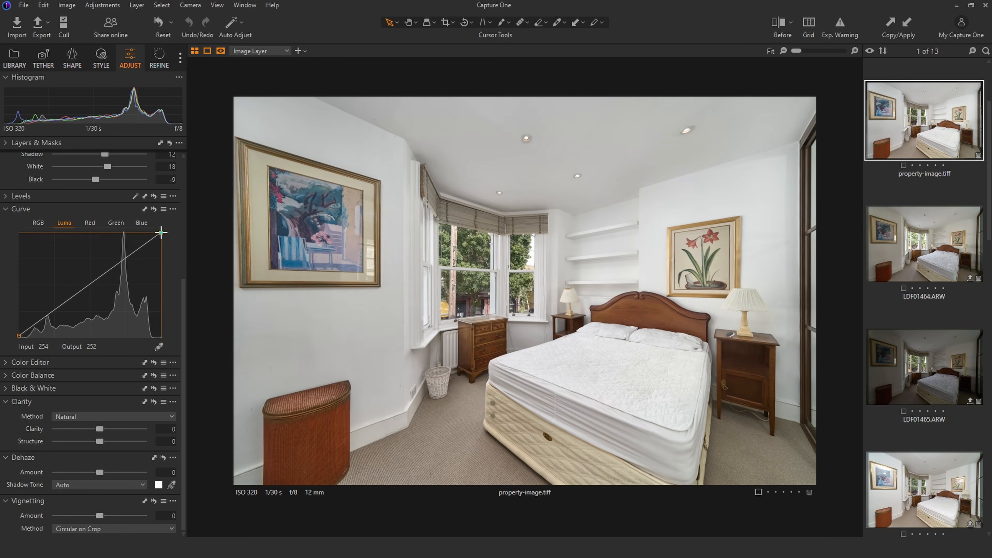
drag(30, 328, 31, 331)
click(46, 322)
drag(97, 290, 96, 283)
drag(131, 256, 131, 251)
drag(47, 322, 41, 324)
drag(131, 251, 133, 250)
drag(96, 283, 87, 287)
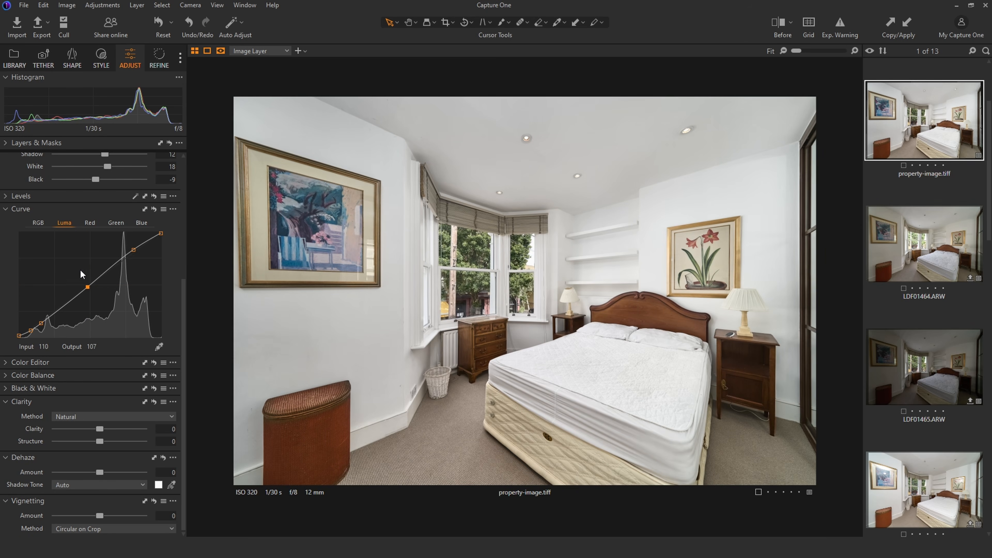
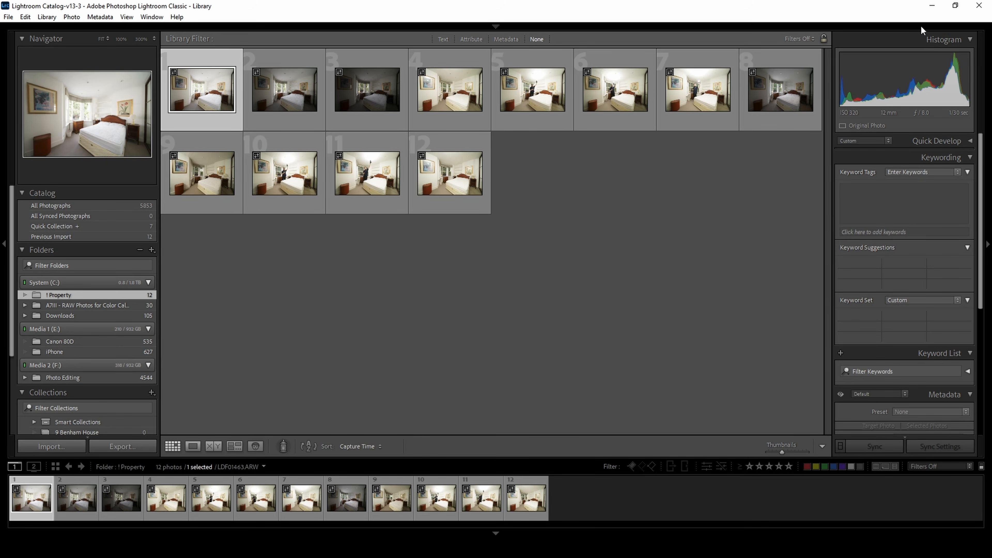
Switch to Lightroom Classic, apply the Color Fidelity Medium V3 preset 01 - Ambient Initial to LDF01463.ARW, and set Exposure to -0.26.
mouse_move(918, 28)
click(936, 45)
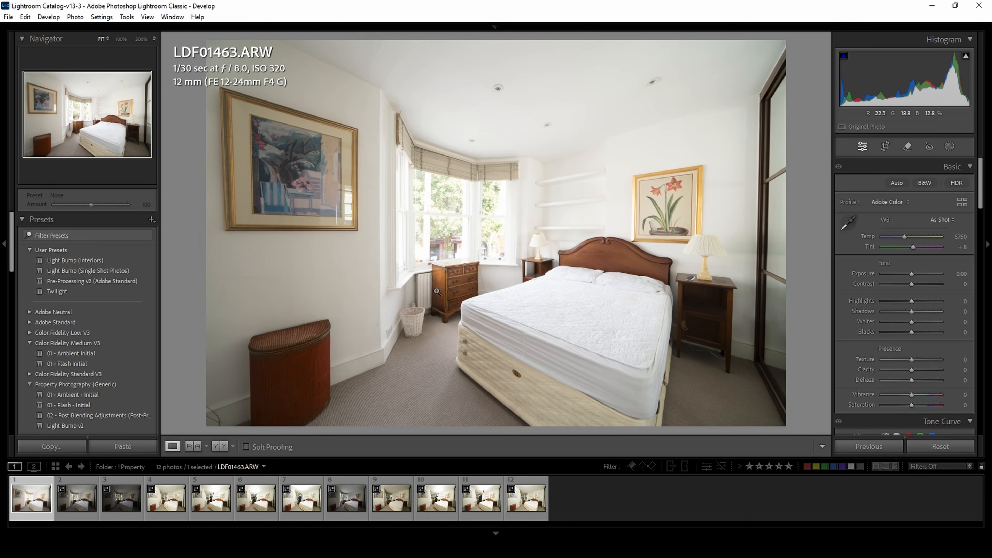
click(76, 355)
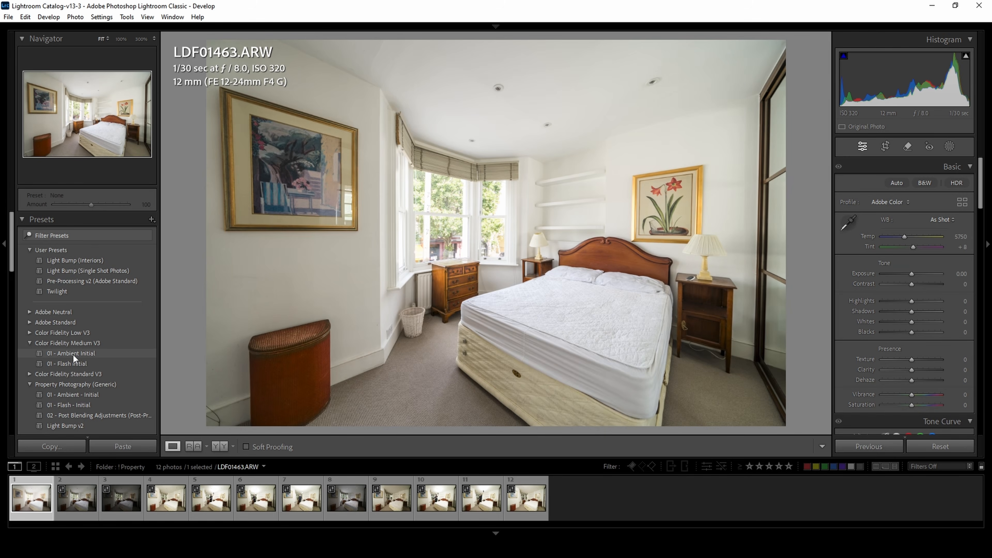
click(74, 354)
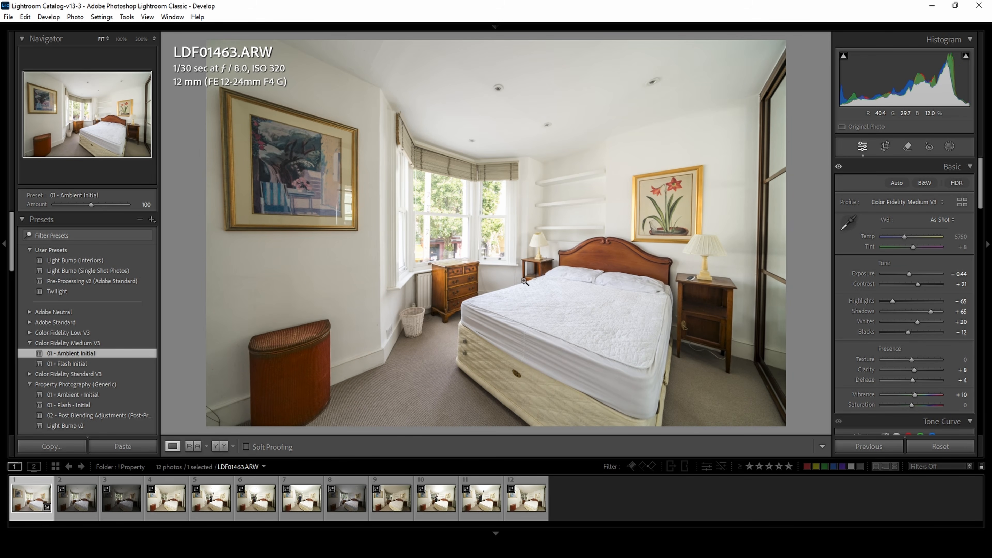
double_click(910, 274)
drag(918, 86, 907, 87)
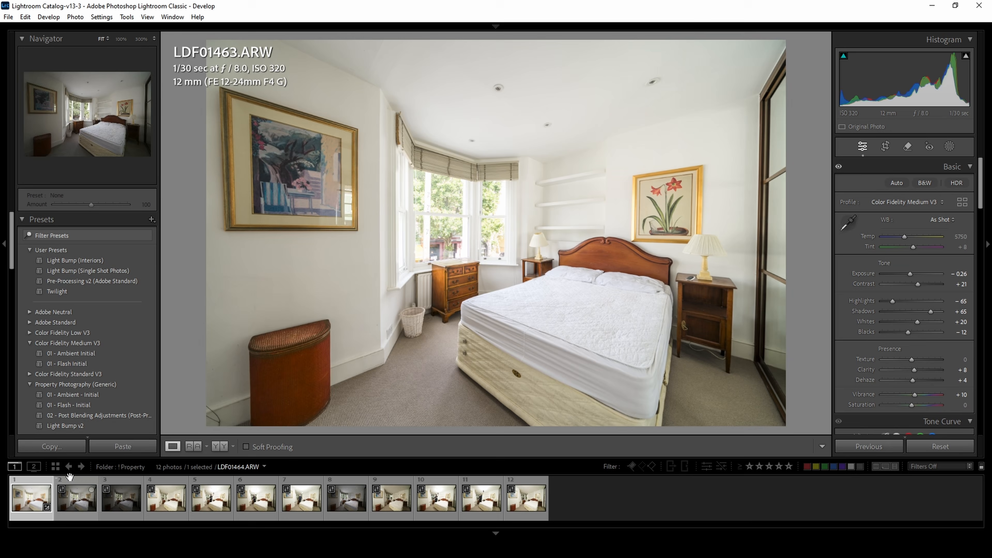
Synchronize the first photo's checked develop settings to the second, third and eighth photos in the filmstrip.
shift+click(127, 504)
ctrl+click(346, 498)
click(882, 450)
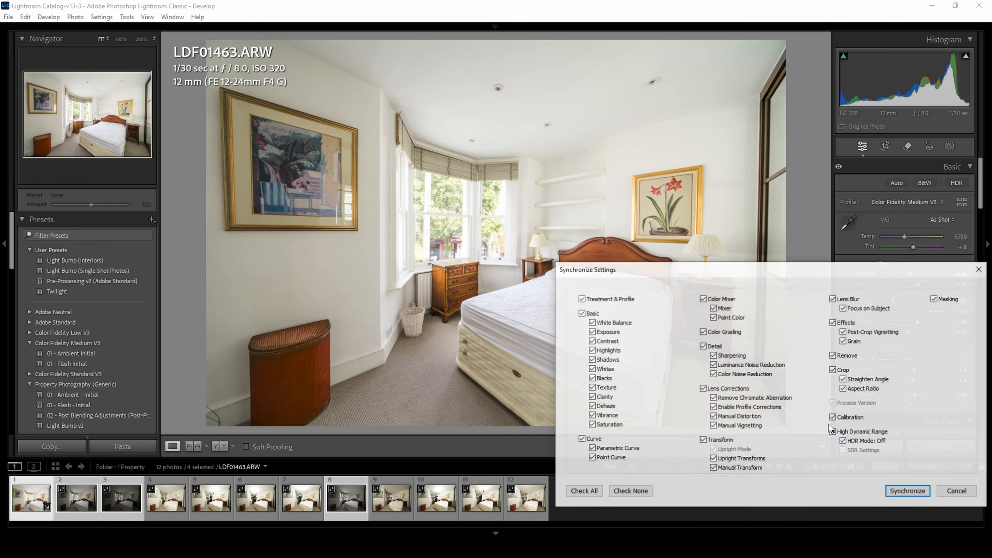
click(906, 494)
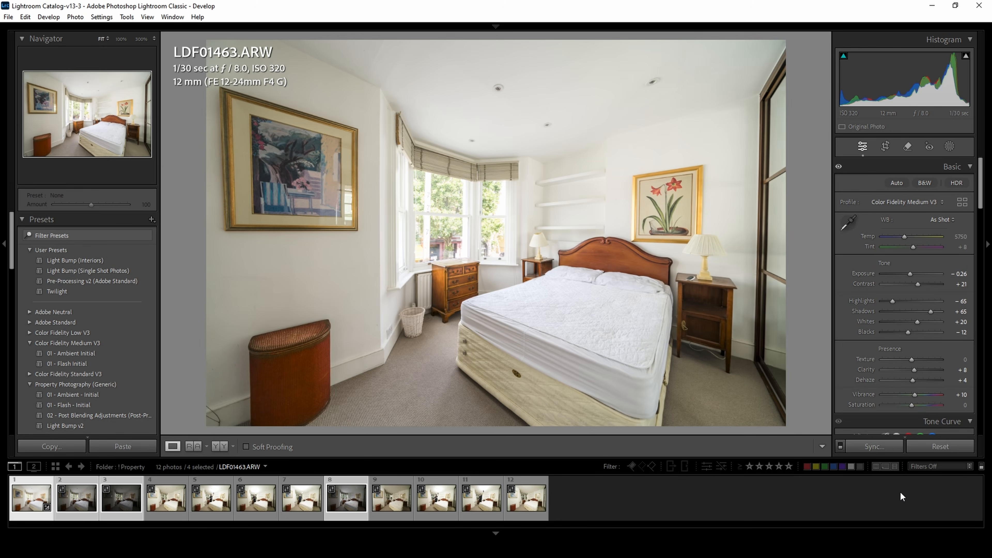
Raise the exposure of LDF01464.ARW to +0.50.
click(69, 503)
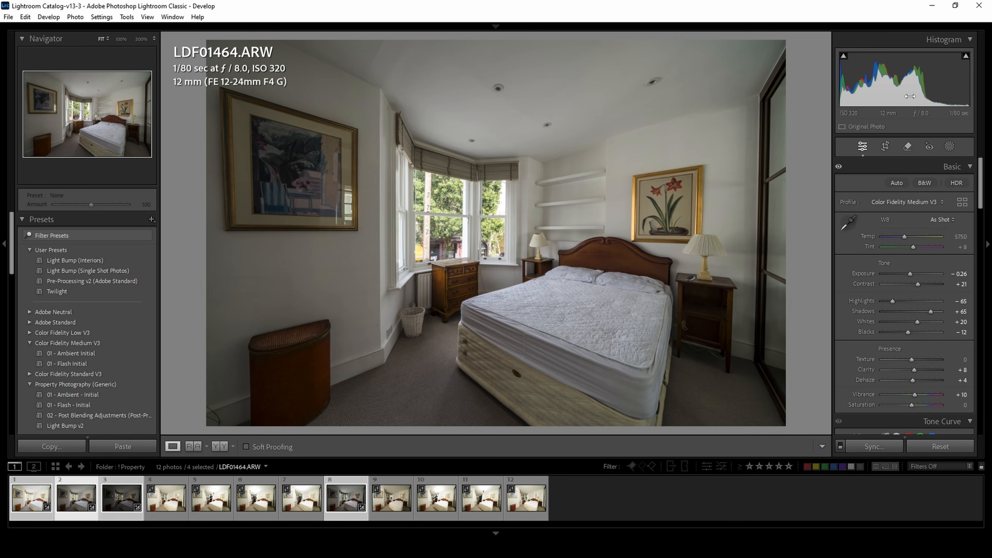
drag(911, 274, 915, 274)
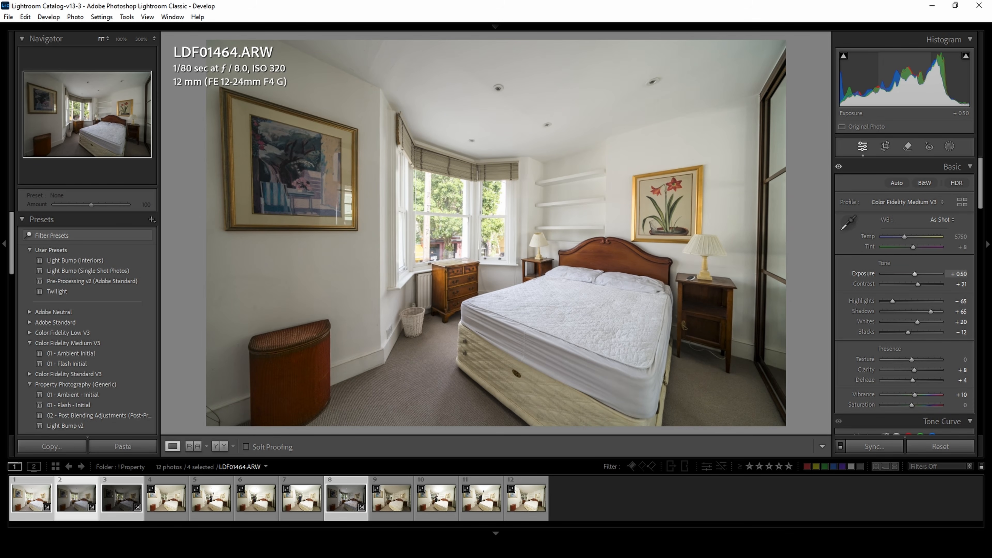
Lower the highlights of LDF01465.ARW while checking its window view, and set LDF01473.ARW's Highlights to -100 and Whites to -25 for the ceiling lights.
click(133, 496)
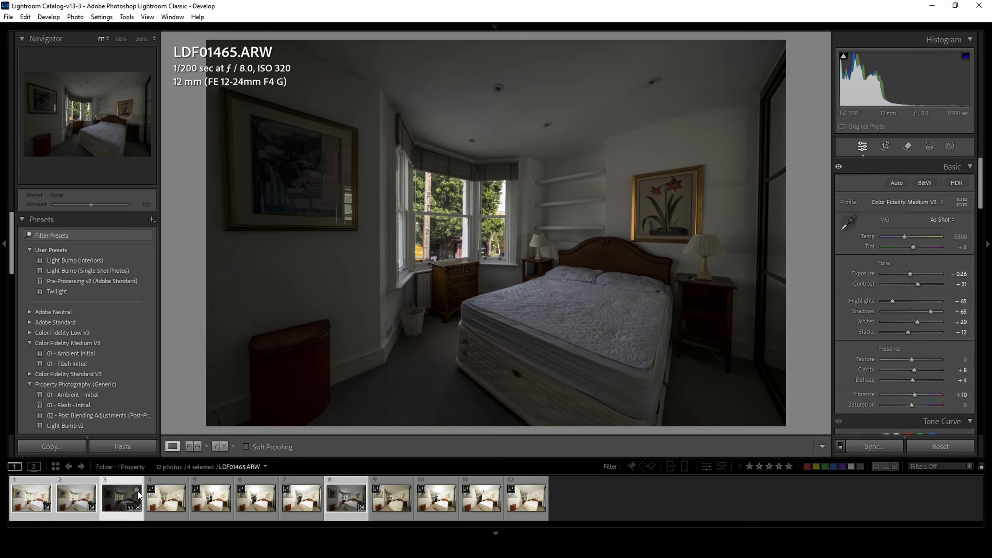
click(470, 216)
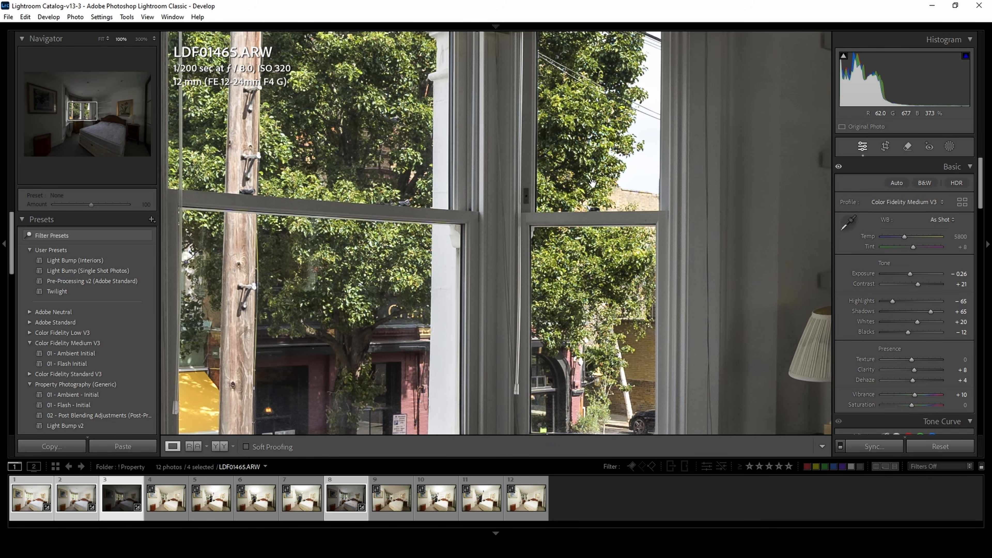
drag(667, 205, 628, 254)
mouse_move(892, 302)
mouse_down()
mouse_move(882, 303)
mouse_move(940, 314)
mouse_move(882, 302)
mouse_up()
click(557, 231)
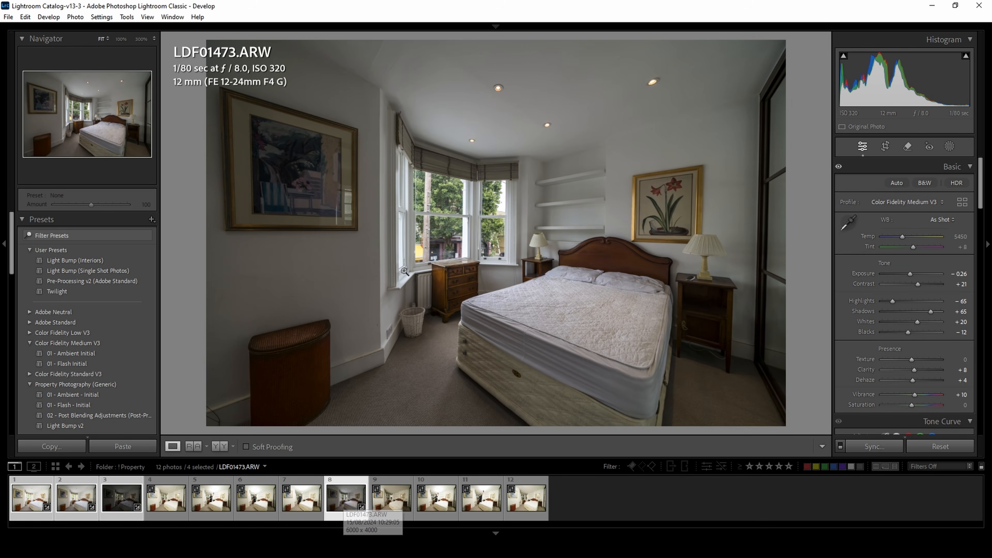
drag(655, 86, 642, 125)
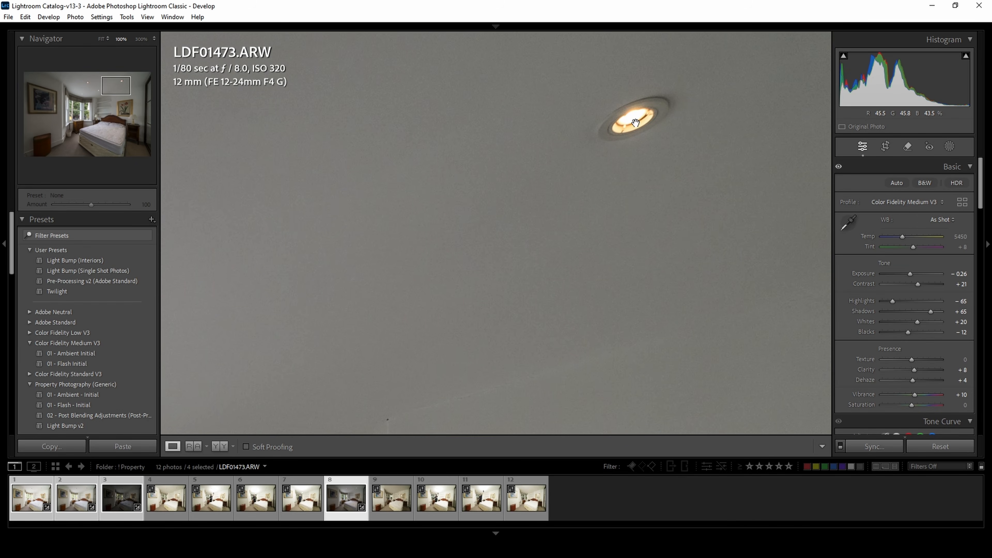
drag(888, 300, 905, 322)
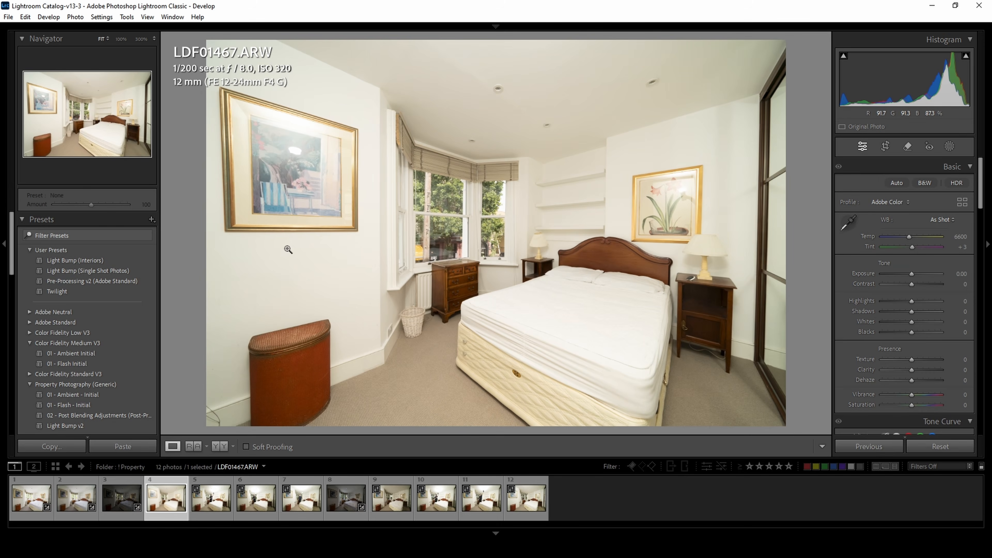
Apply the Color Fidelity Medium V3 preset 01 - Flash Initial to LDF01467.ARW, sample white balance from the mattress, and set Exposure to -0.34.
click(81, 363)
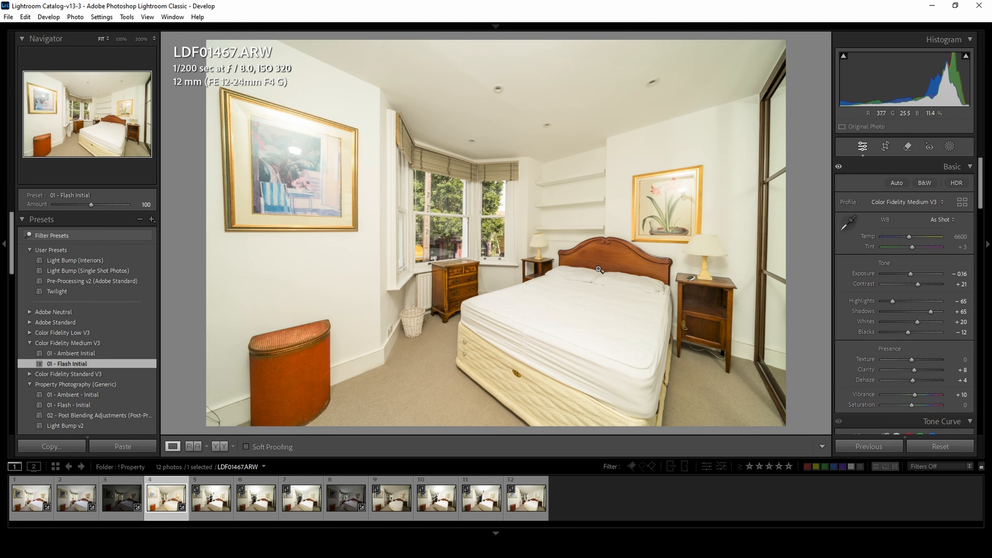
key(w)
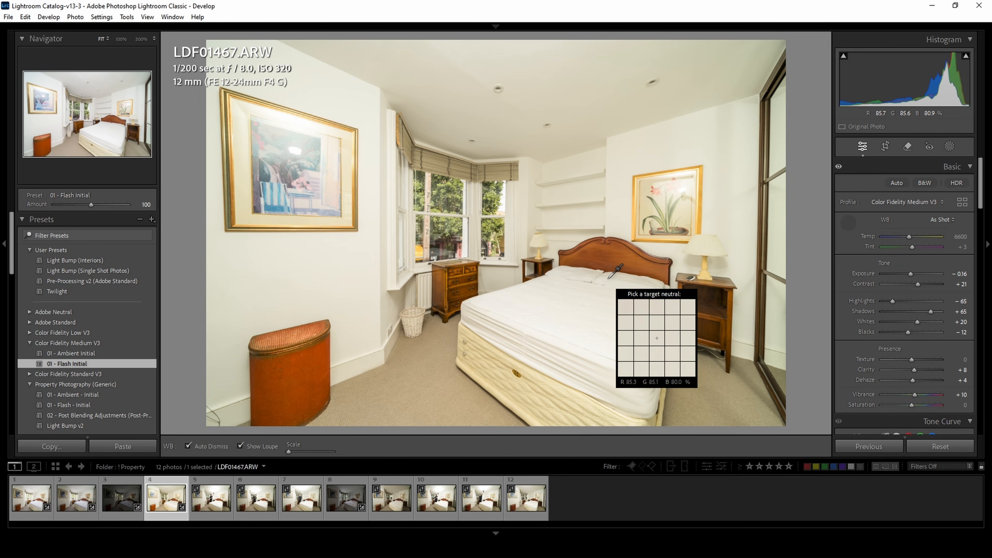
click(615, 282)
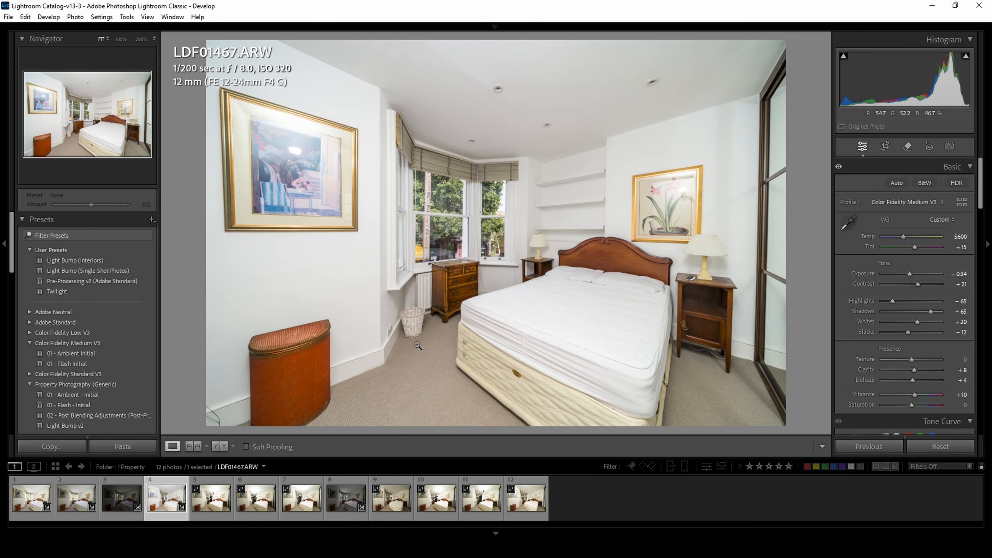
Synchronize the fourth photo's develop settings to photos 5 to 7 and 9 to 12 in the filmstrip.
shift+click(301, 501)
ctrl+click(406, 506)
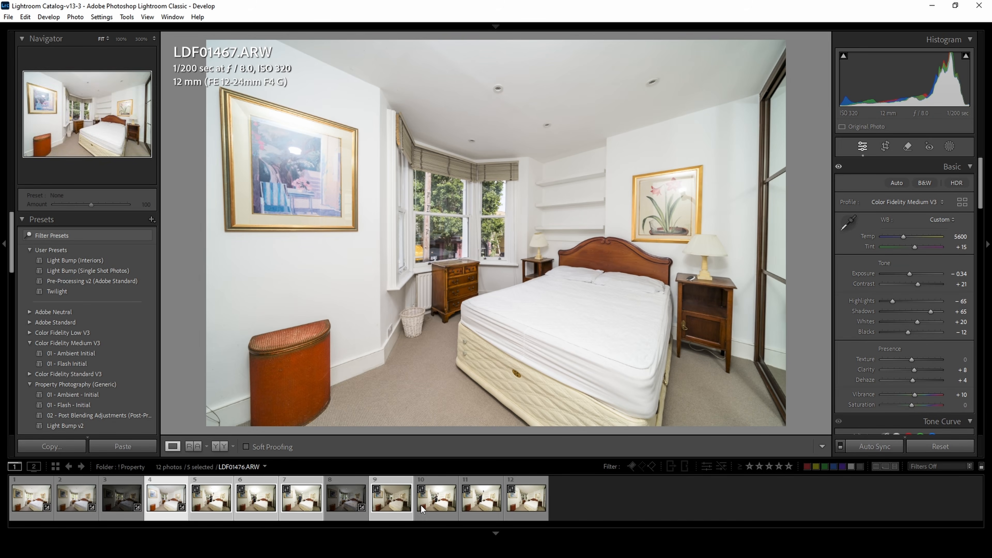
ctrl+click(420, 507)
ctrl+click(482, 503)
ctrl+click(526, 503)
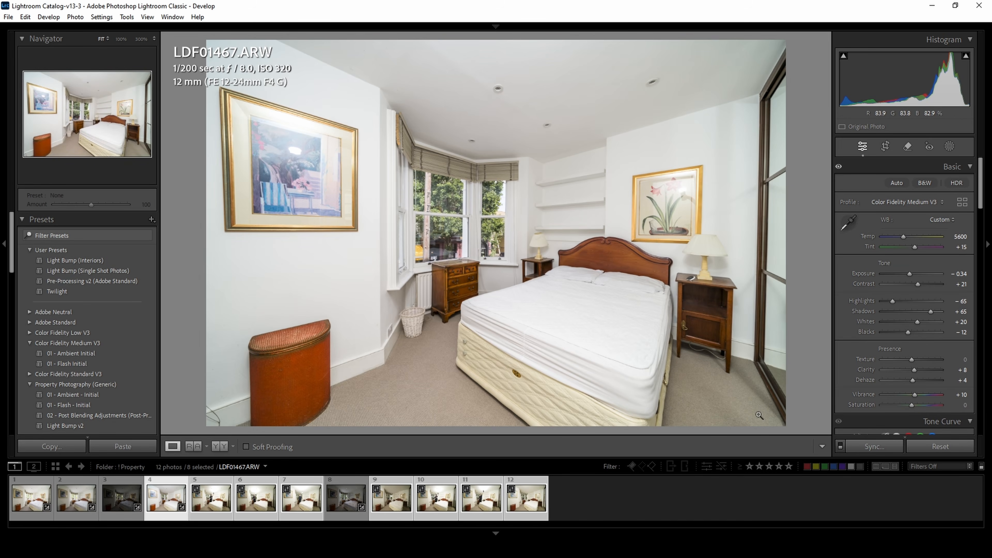
click(873, 449)
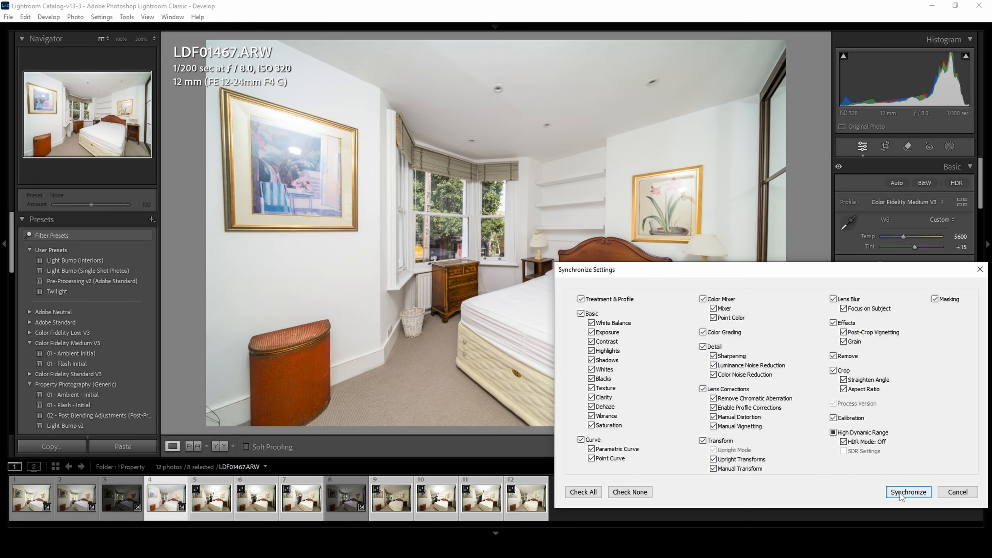
click(908, 492)
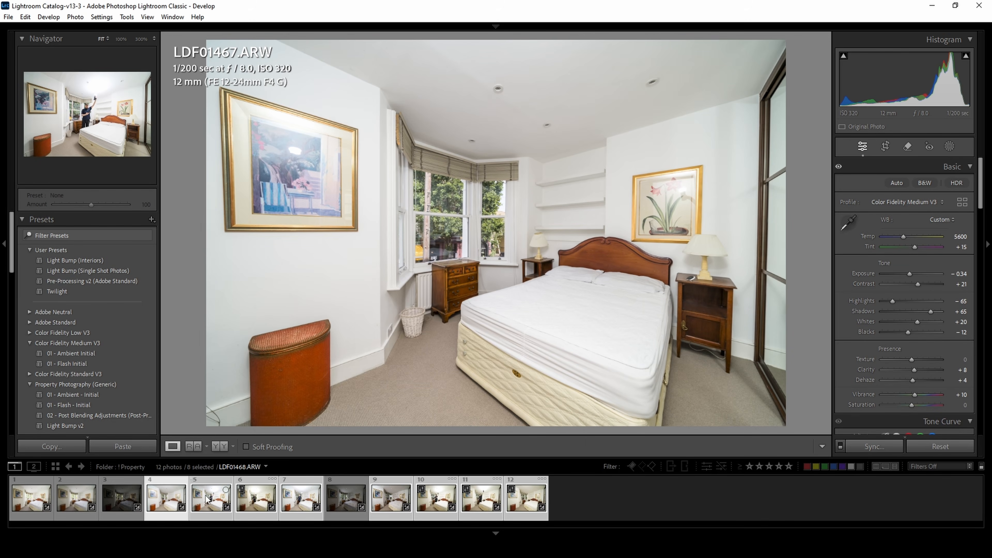
Set the Exposure of LDF01468.ARW to -0.64 and its Highlights to -72.
click(207, 501)
drag(903, 79, 888, 78)
drag(893, 301, 890, 301)
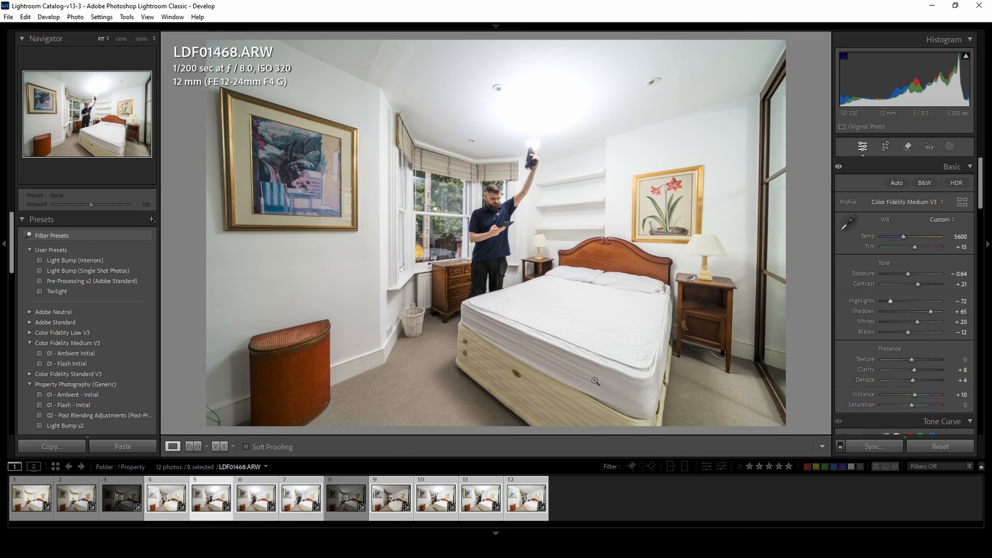
Go through the remaining synchronized flash photos and set the Exposure of LDF01479.ARW to -0.50.
click(254, 501)
click(299, 500)
click(388, 500)
click(432, 502)
key(Right)
key(Left)
key(Right)
key(Right)
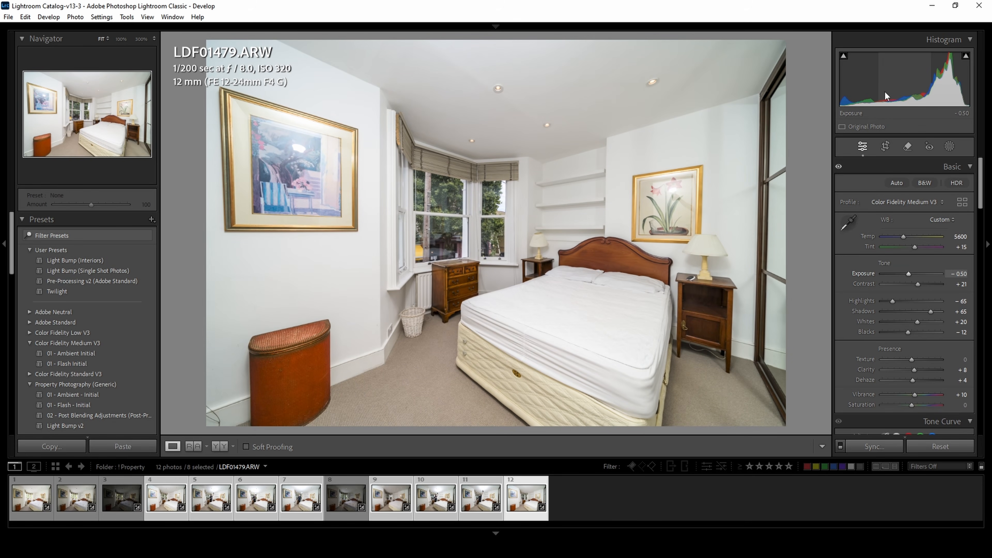
Select all twelve photos and open them as layers in Photoshop.
click(343, 502)
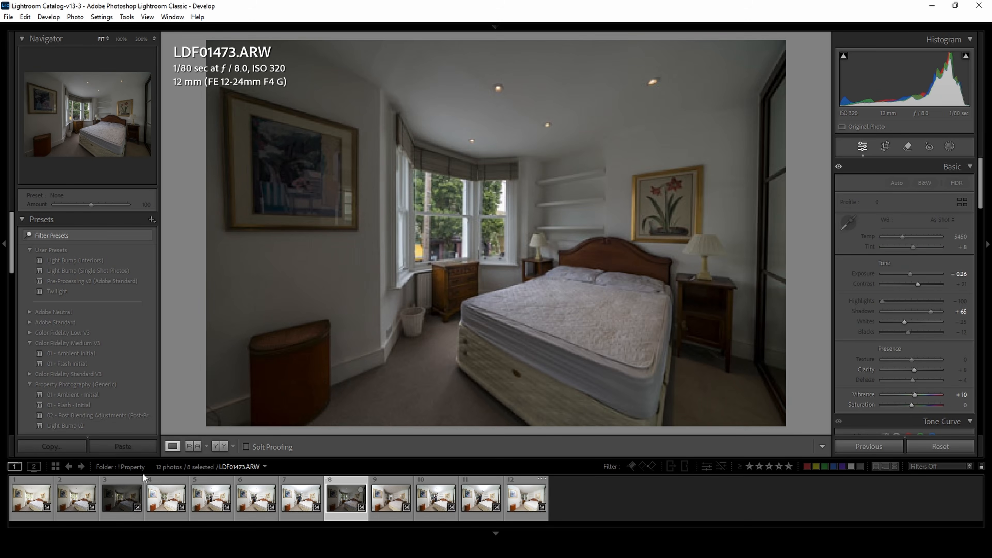
click(31, 499)
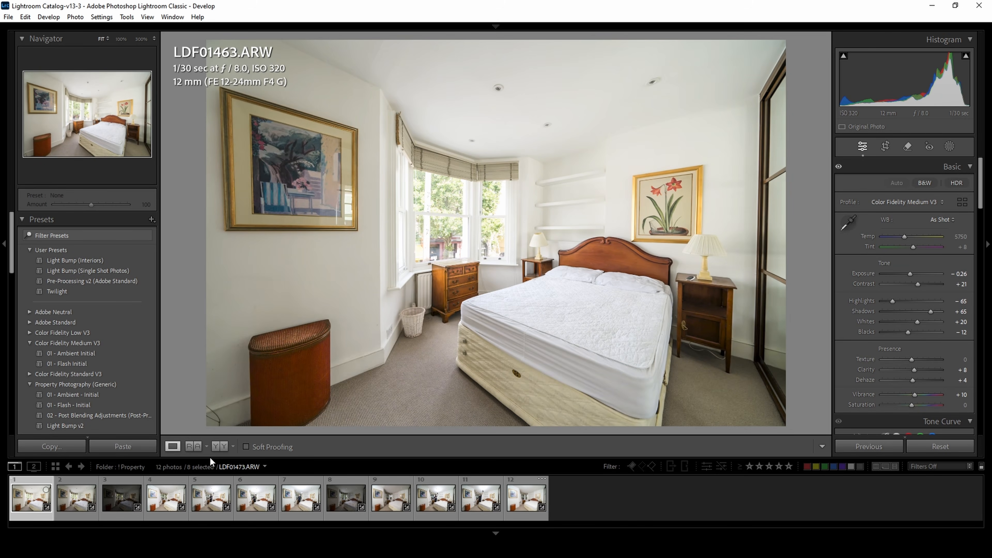
key(ctrl+a)
right_click(298, 170)
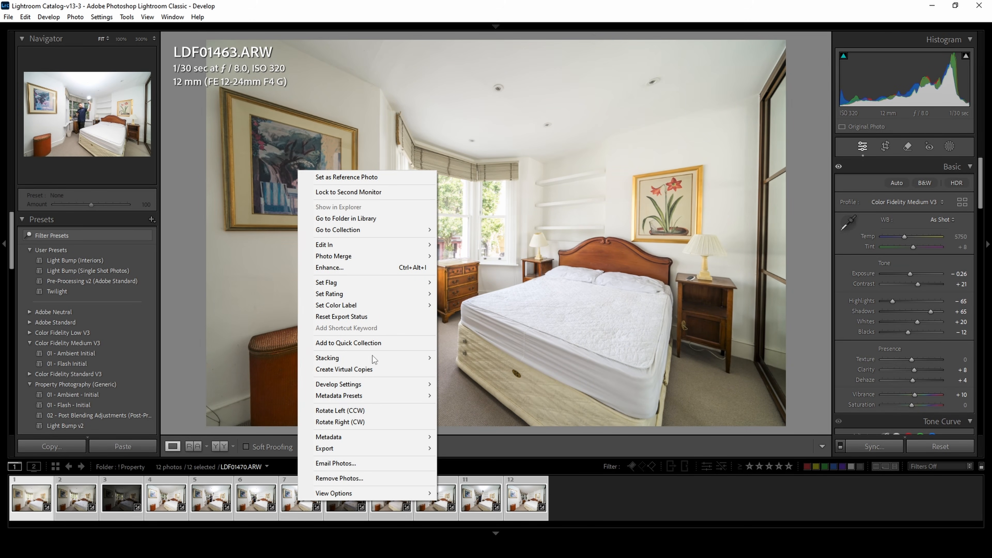
mouse_move(407, 244)
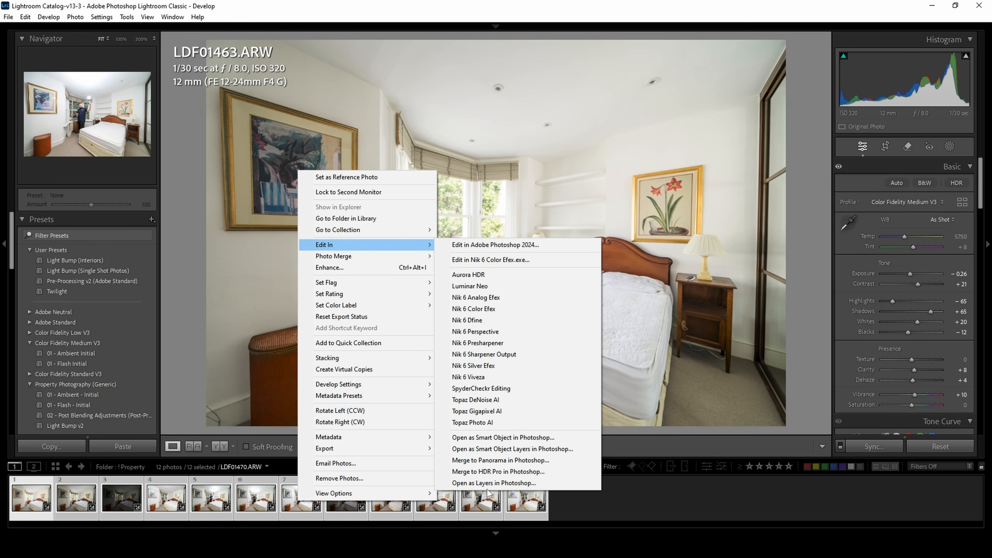
click(493, 484)
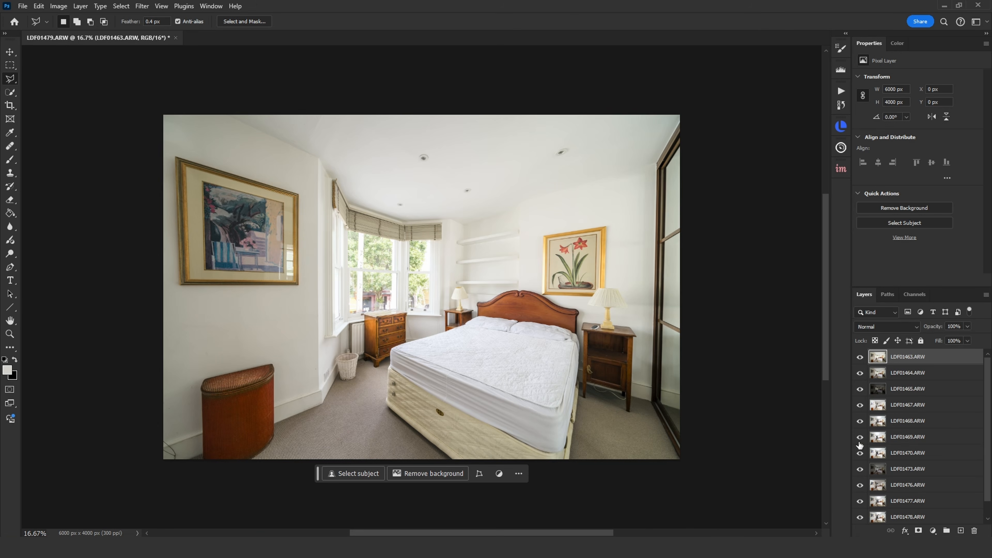
Move layer LDF01473.ARW to the top of the stack, rename it Lights, and hide it.
click(898, 472)
drag(899, 471, 901, 357)
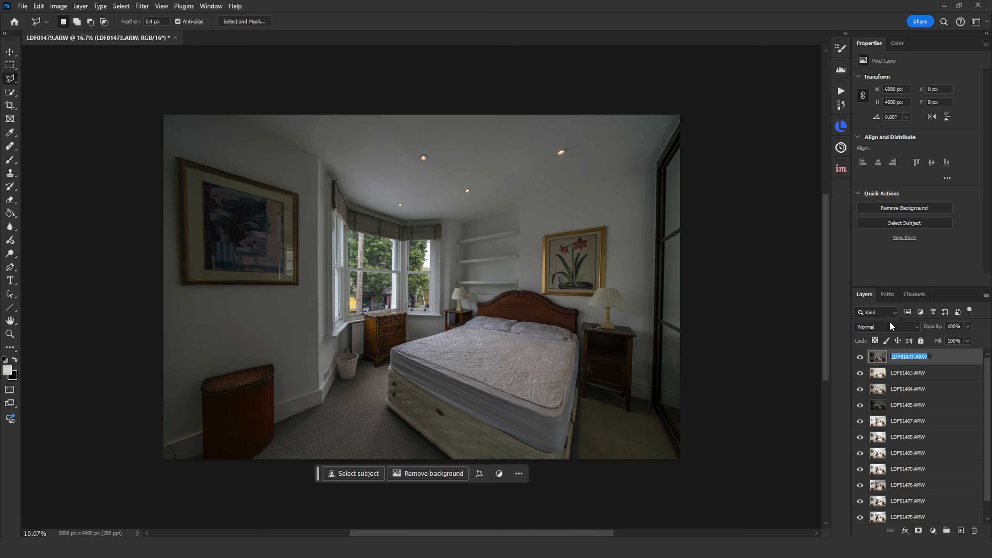
text(Lights)
key(Return)
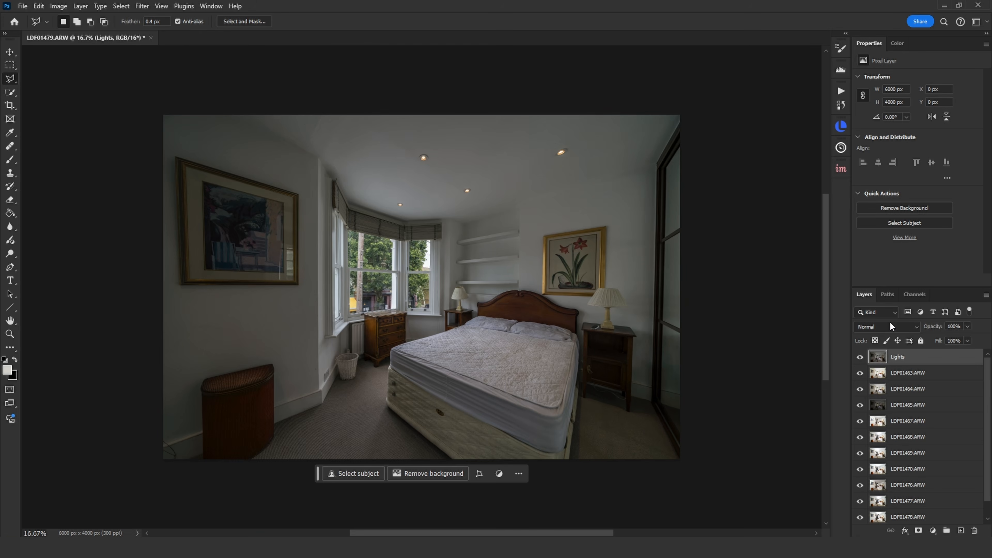
click(860, 357)
Move layer LDF01465.ARW directly below Lights, rename it Windows, and hide it.
drag(901, 406, 893, 371)
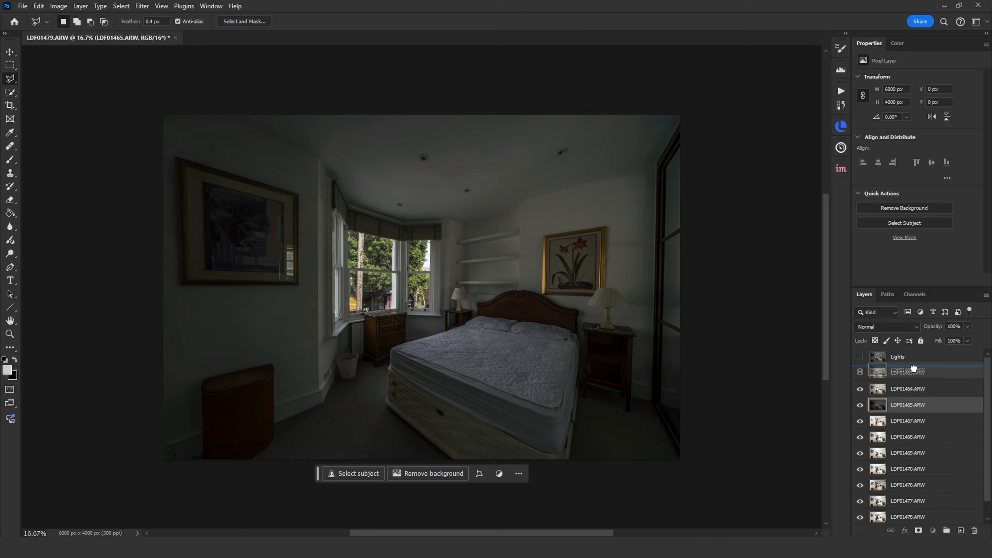
text(Windows)
key(Return)
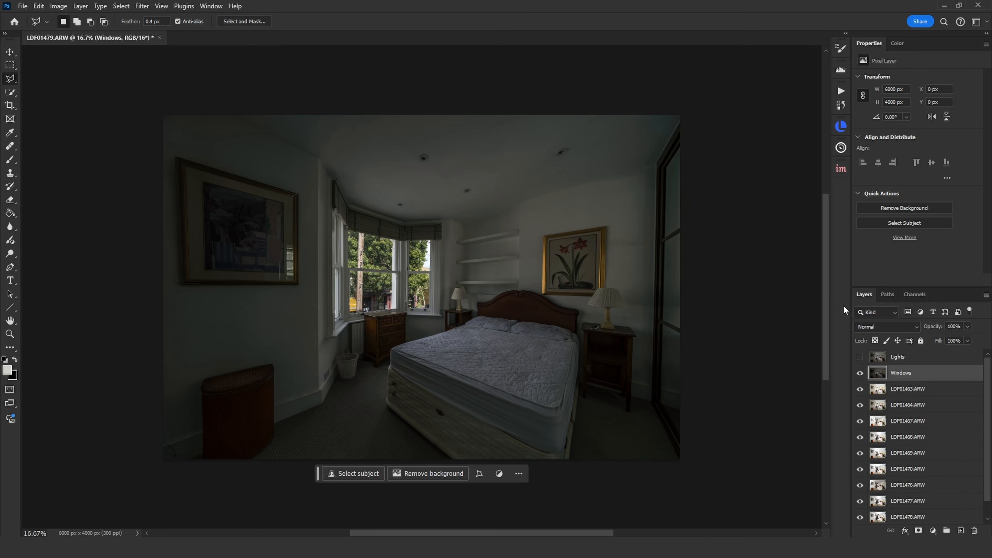
click(860, 373)
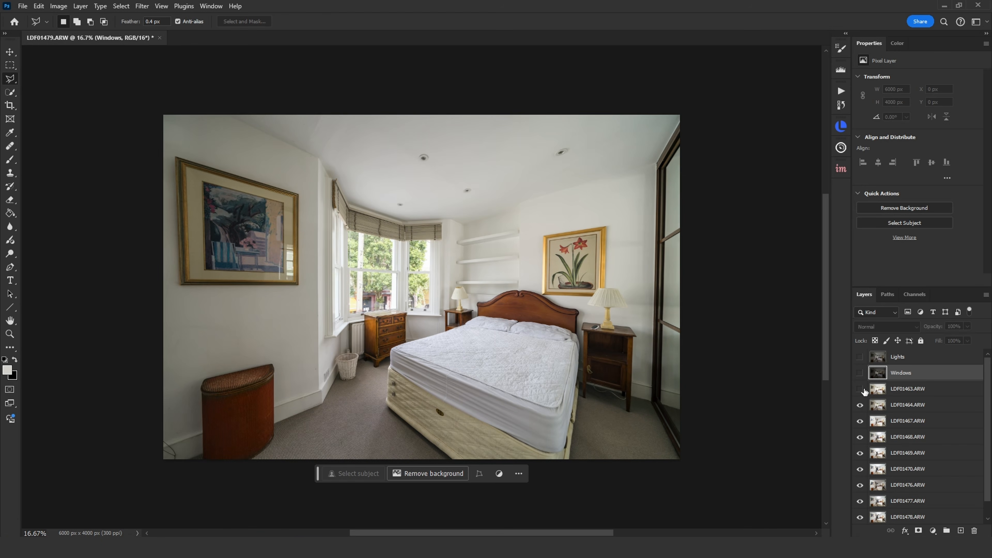
Compare LDF01463.ARW with the ambient layer beneath it by toggling its visibility, and add a black layer mask to it.
click(861, 389)
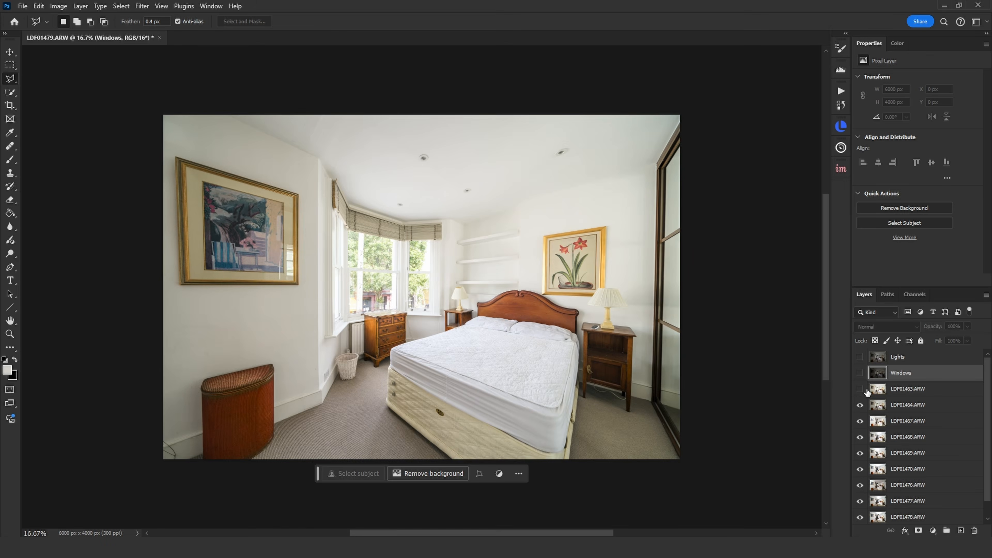
click(881, 392)
click(860, 390)
click(860, 390)
click(860, 389)
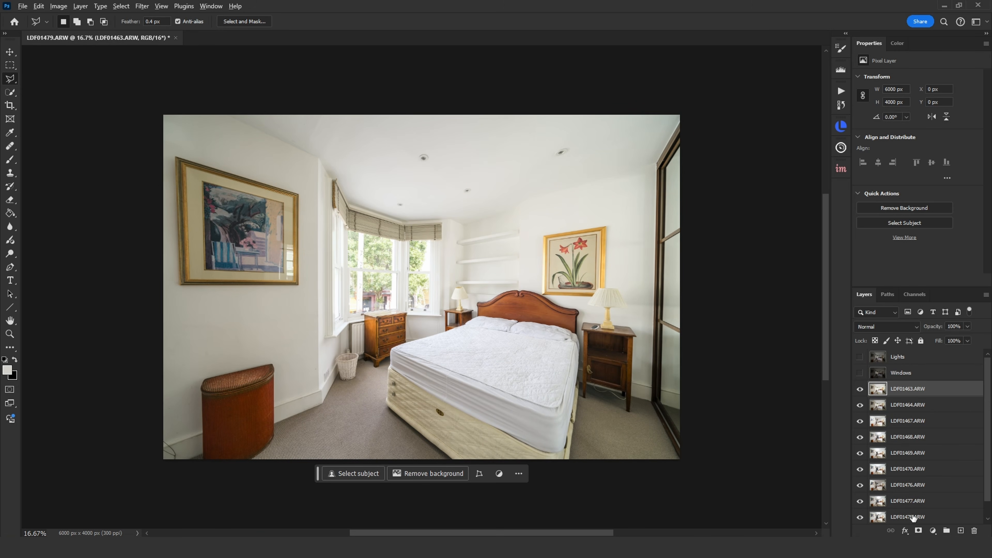
alt+click(918, 531)
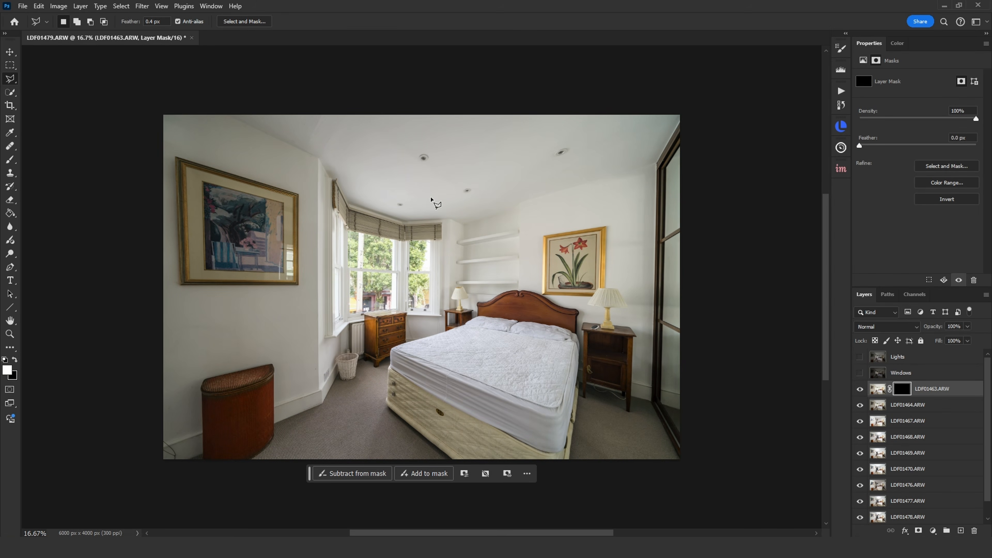
Paint the LDF01463.ARW mask white with a large soft brush at 20% flow along the room's outer areas, keeping the window area masked.
key(b)
mouse_move(475, 248)
mouse_down()
mouse_move(582, 246)
mouse_move(484, 244)
mouse_move(578, 243)
mouse_move(548, 245)
mouse_move(572, 244)
mouse_move(560, 243)
mouse_move(574, 238)
mouse_move(582, 189)
mouse_move(533, 385)
mouse_move(503, 388)
mouse_move(518, 275)
mouse_up()
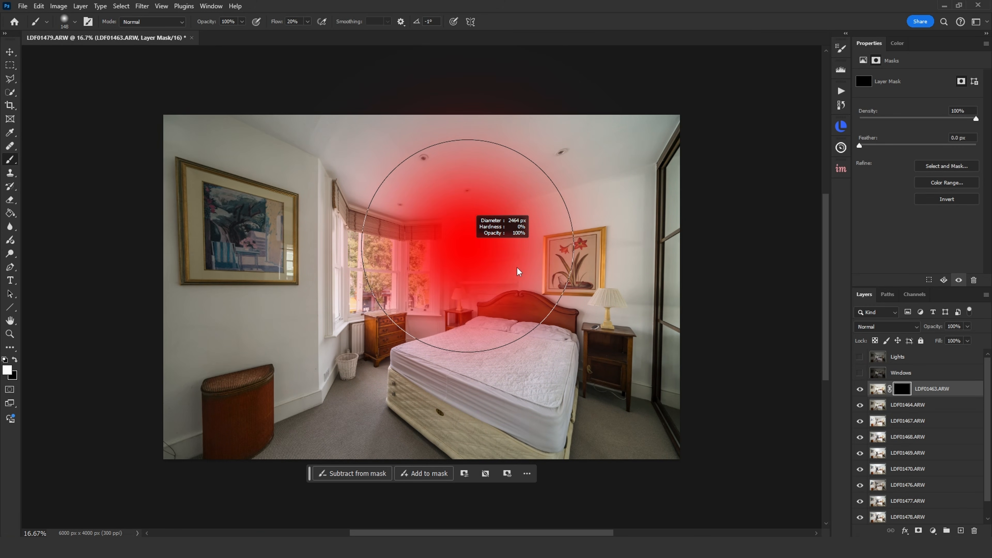
drag(543, 150, 556, 152)
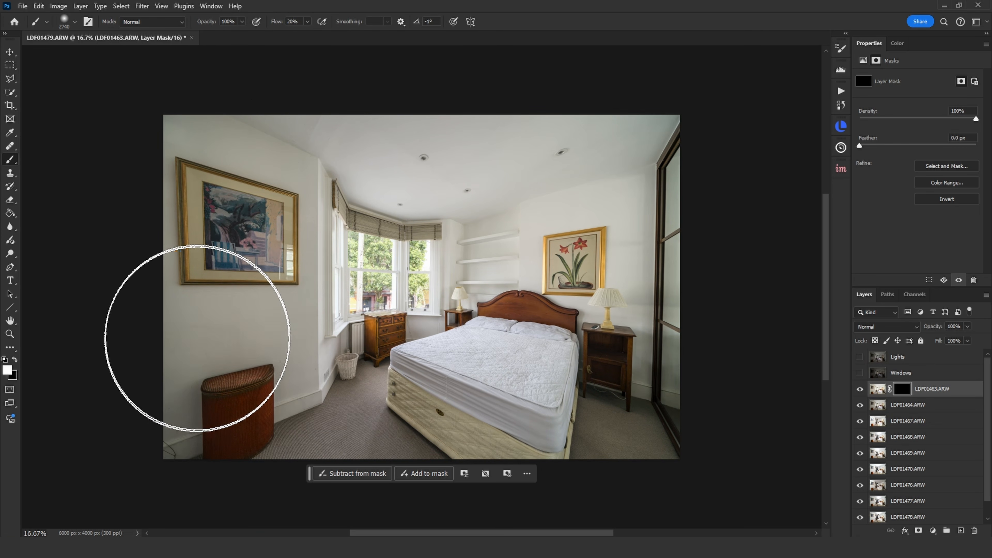
mouse_move(202, 382)
mouse_down()
mouse_move(239, 178)
mouse_move(233, 110)
mouse_move(195, 359)
mouse_move(271, 383)
mouse_move(166, 374)
mouse_up()
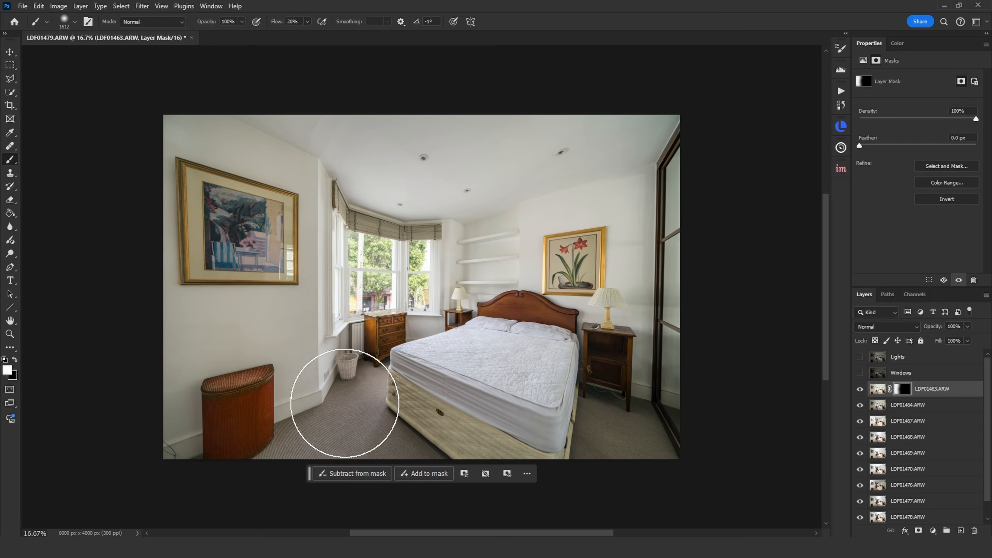
mouse_move(425, 407)
mouse_down()
mouse_move(567, 454)
mouse_move(605, 452)
mouse_move(640, 374)
mouse_move(671, 386)
mouse_up()
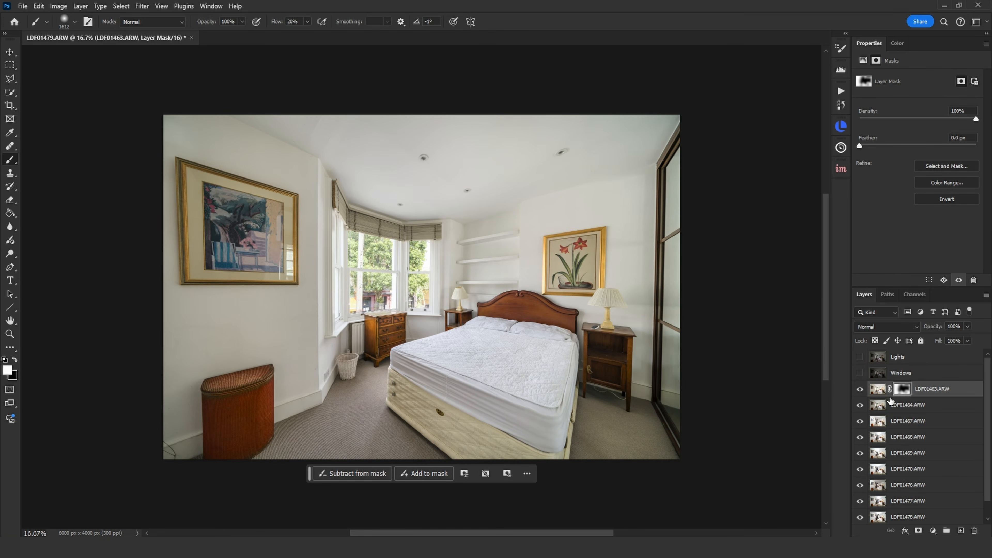
Group layers LDF01463.ARW and LDF01464.ARW and name the group Ambient.
click(927, 407)
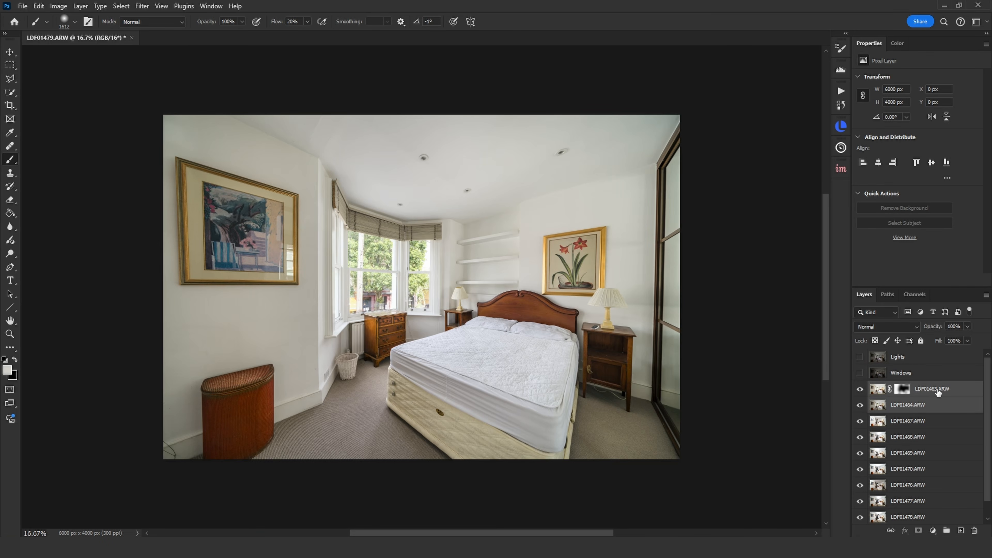
key(ctrl+g)
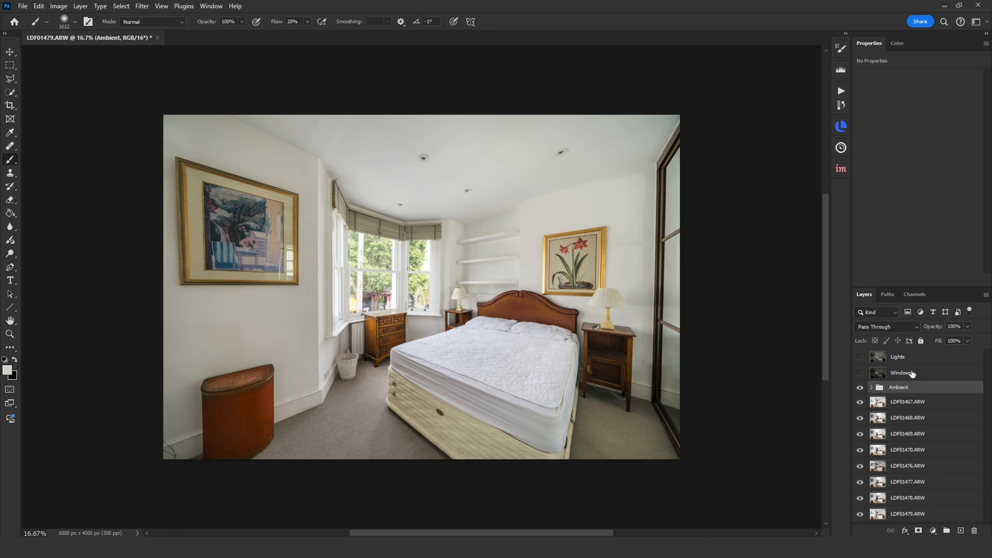
Set the Ambient group's blending mode to Luminosity and hide the group.
click(911, 331)
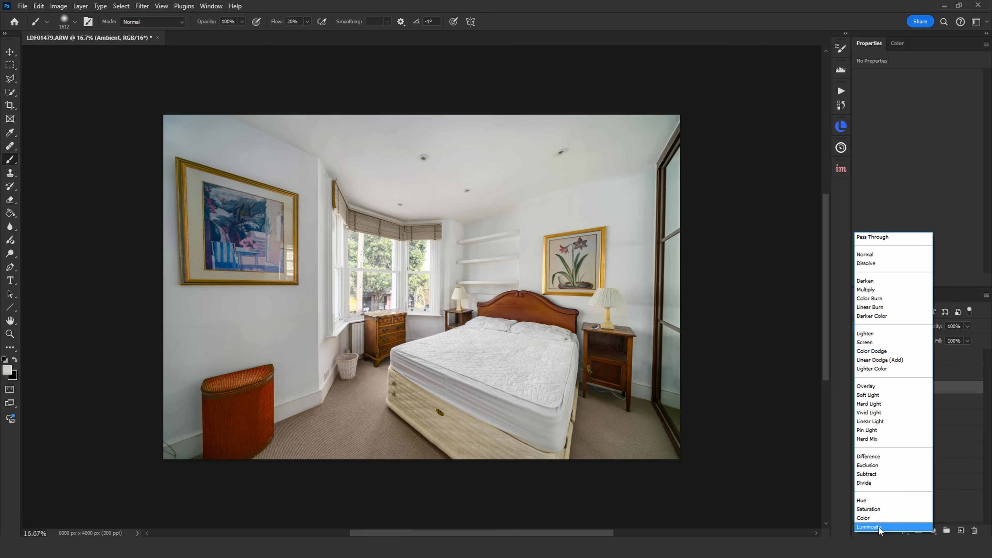
click(880, 527)
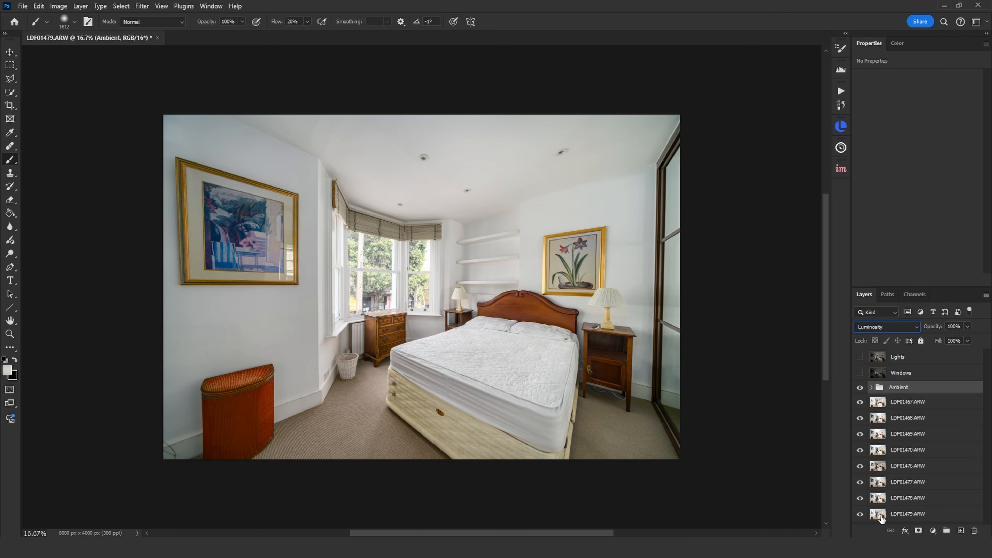
click(861, 388)
Reverse the stacking order of the flash layers LDF01467.ARW through LDF01479.ARW.
click(907, 402)
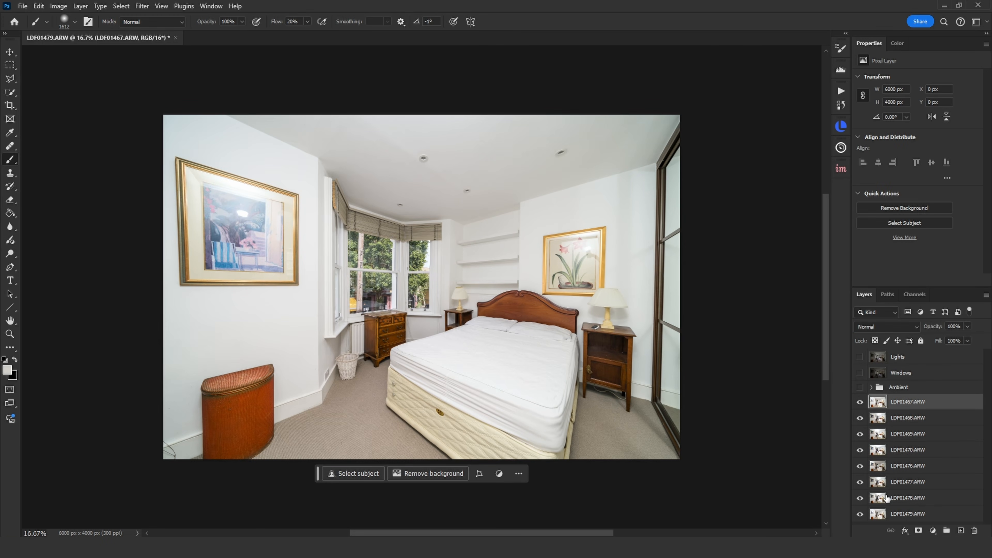
shift+click(897, 515)
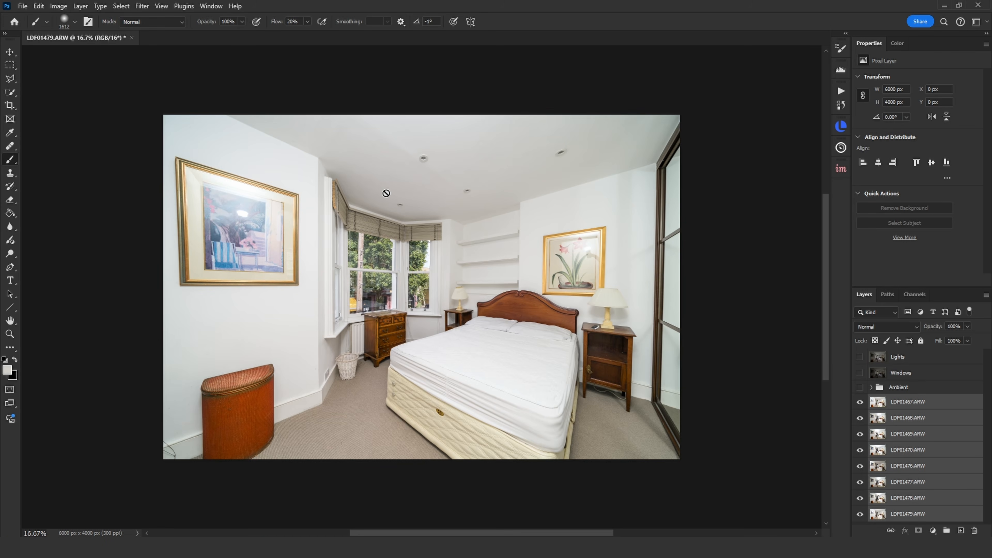
click(81, 7)
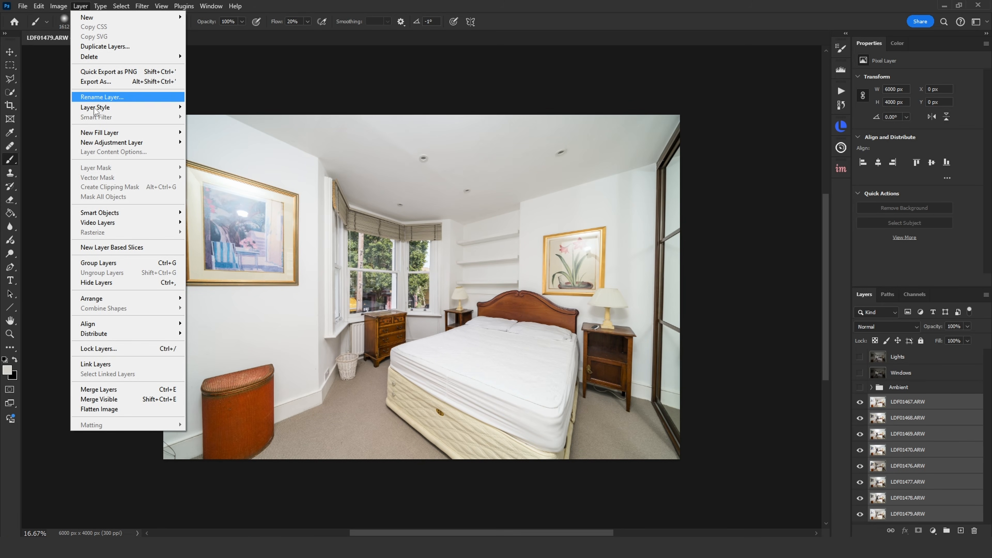
mouse_move(136, 301)
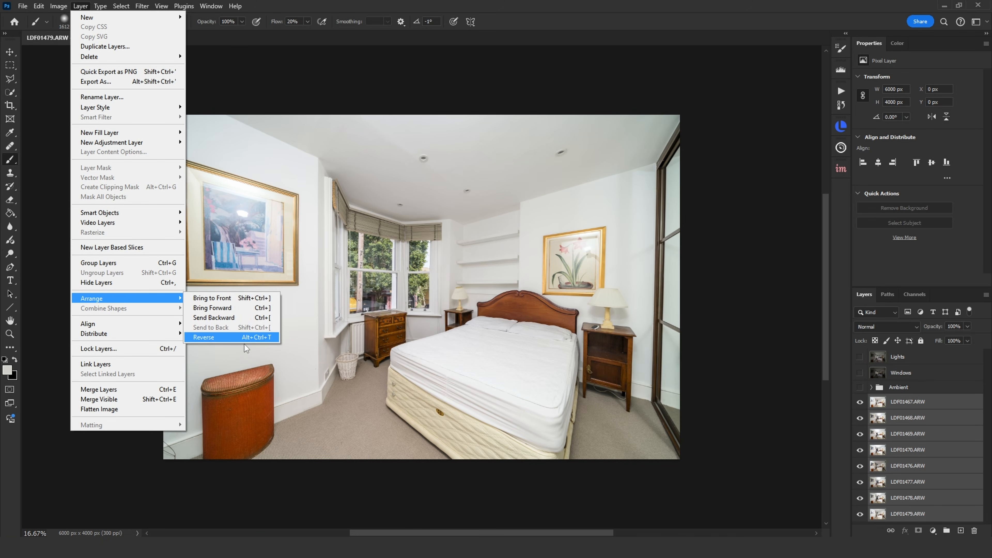
click(263, 339)
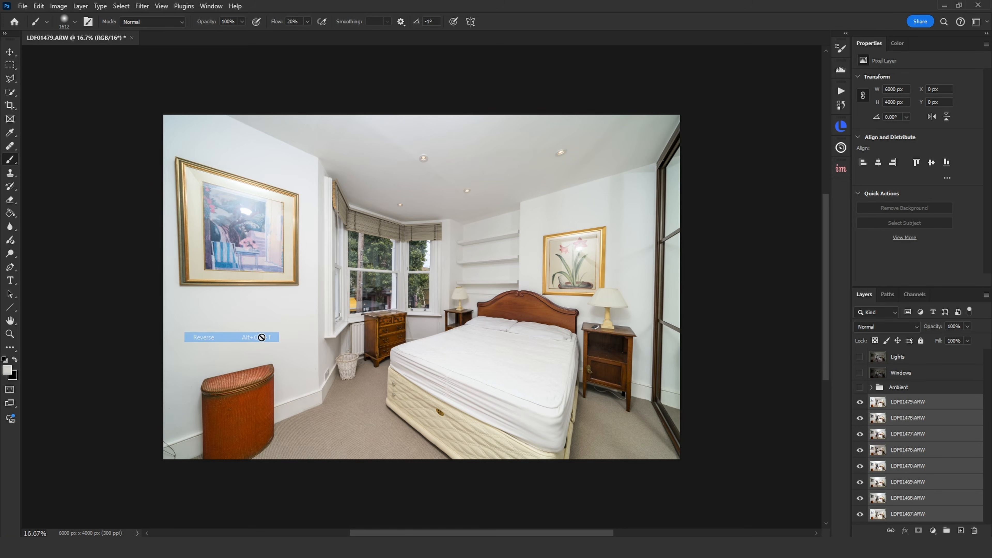
Hide flash layers LDF01479.ARW through LDF01468.ARW and select the base layer LDF01467.ARW.
click(906, 404)
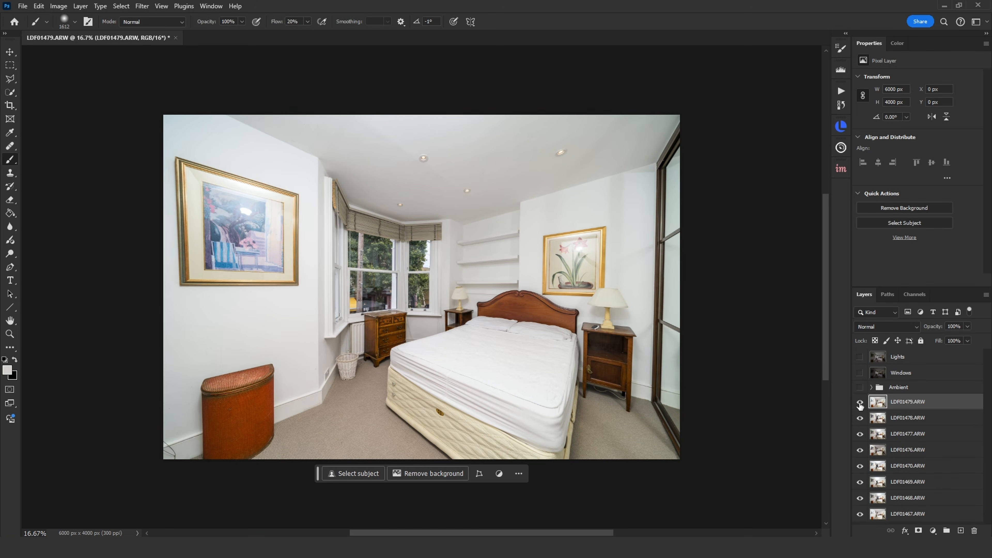
click(861, 498)
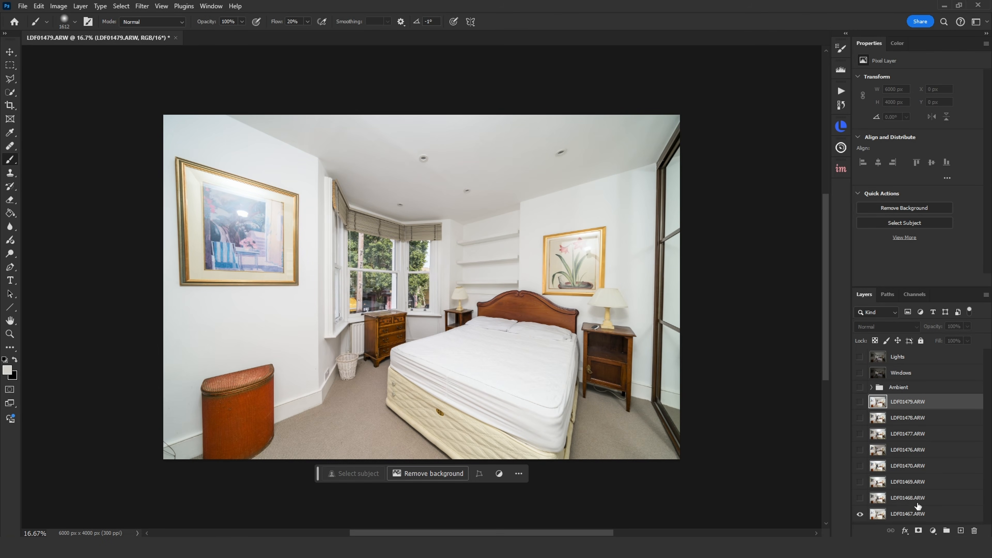
click(912, 515)
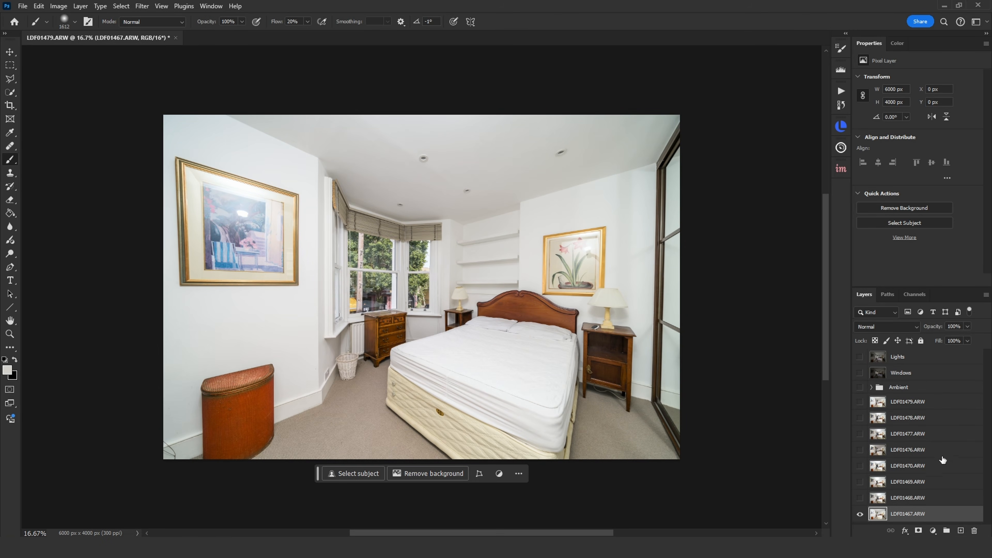
Show LDF01468.ARW, add a black mask, and paint it white with a soft brush over both framed pictures and their surrounding walls.
click(861, 498)
click(906, 501)
alt+click(920, 533)
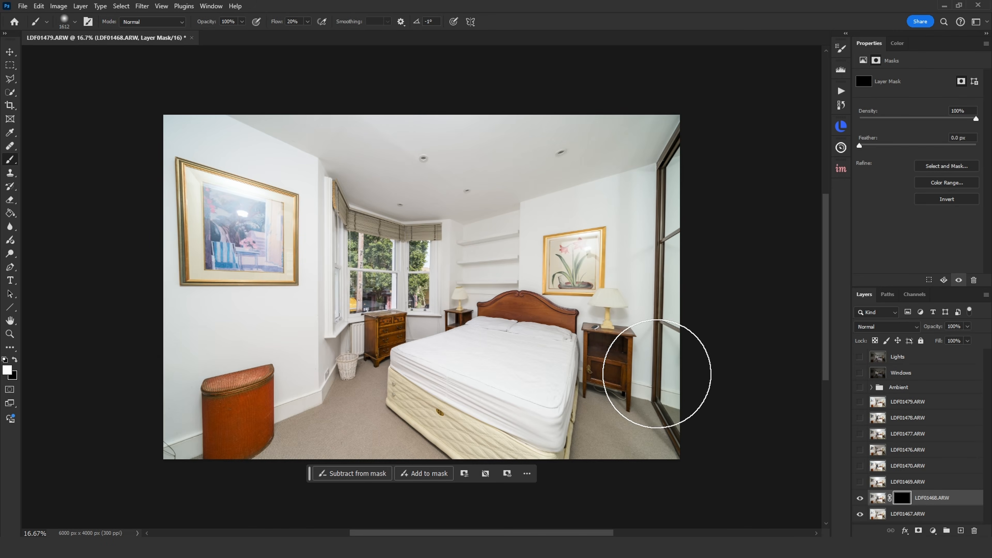
mouse_move(228, 191)
mouse_down()
mouse_move(221, 222)
mouse_move(248, 217)
mouse_move(227, 264)
mouse_move(217, 235)
mouse_move(261, 244)
mouse_up()
mouse_move(597, 275)
mouse_down()
mouse_move(584, 245)
mouse_move(598, 284)
mouse_up()
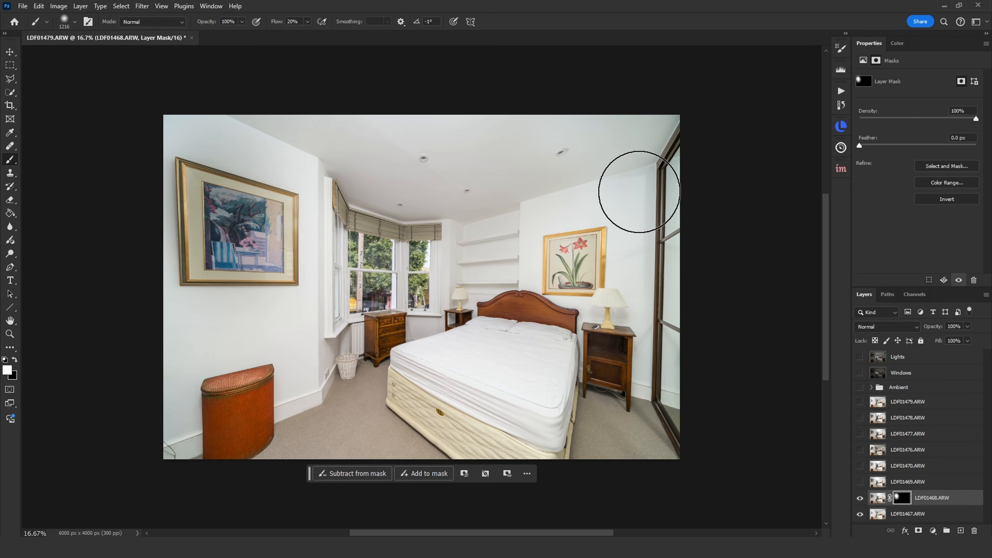
key(x)
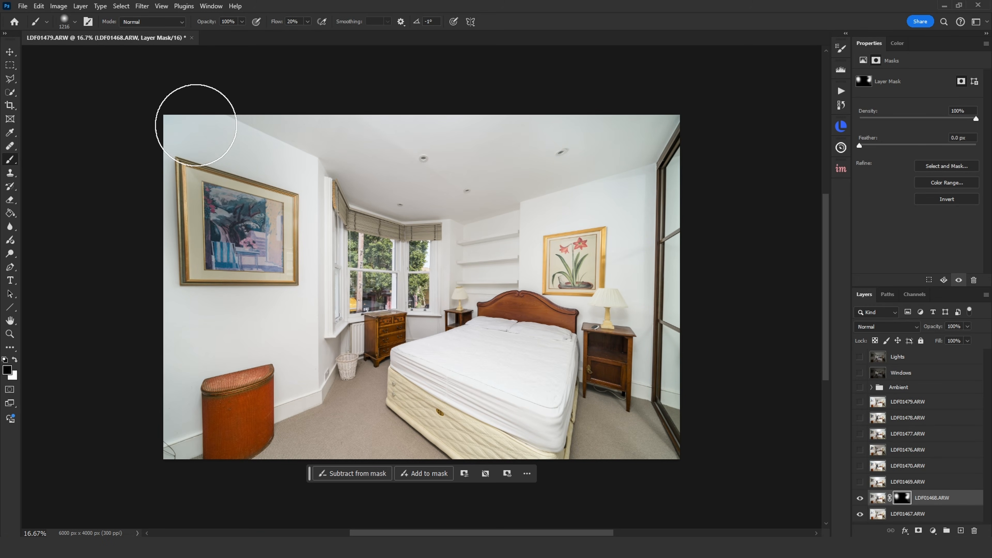
key(x)
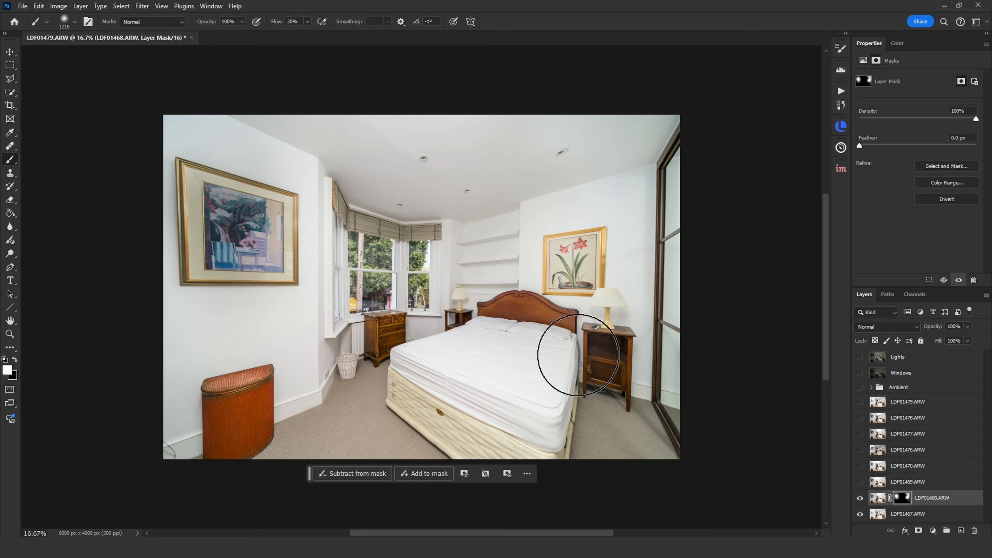
Compare LDF01469.ARW with the blend beneath by toggling its visibility, and add a black layer mask to it.
click(860, 484)
click(861, 483)
click(861, 484)
click(861, 483)
click(861, 483)
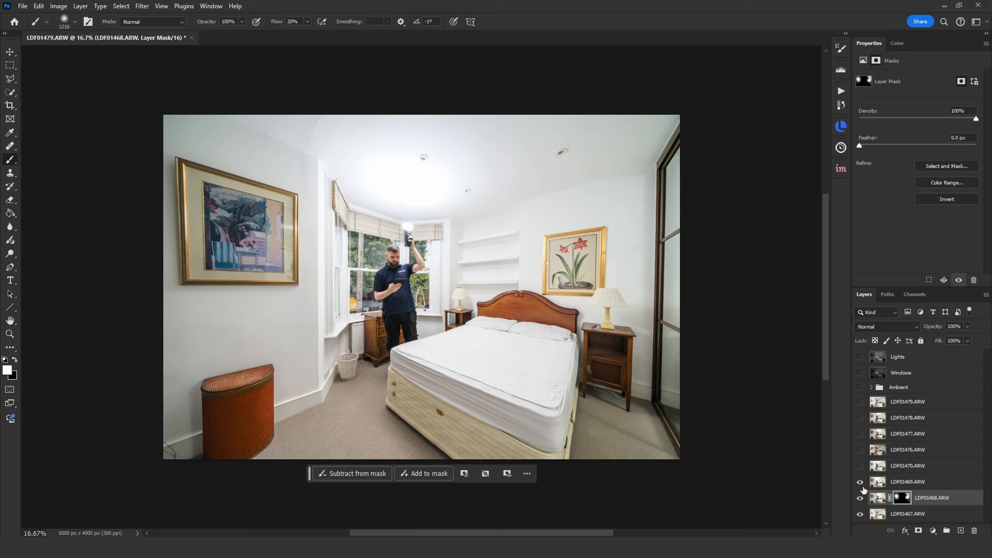
click(861, 484)
click(861, 483)
click(899, 485)
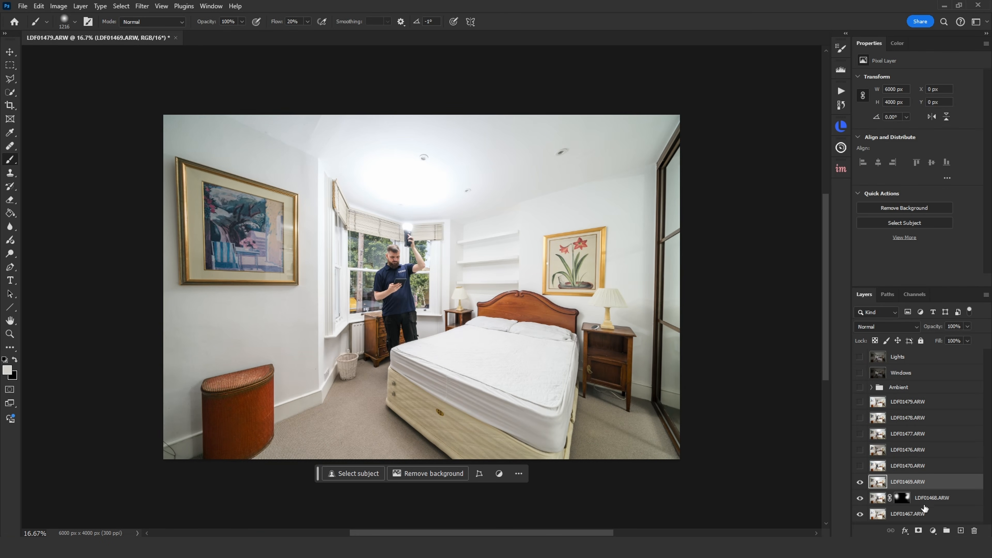
alt+click(918, 530)
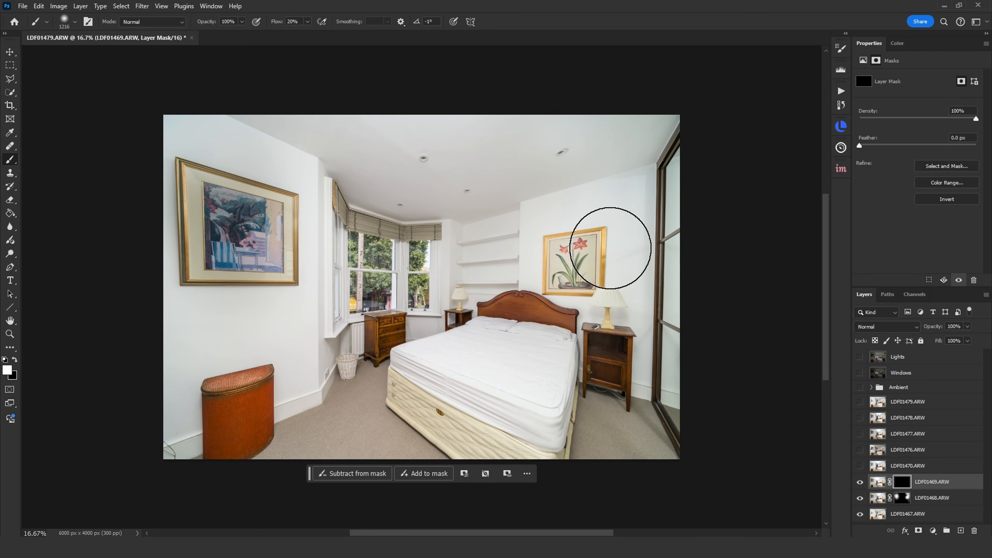
Paint the LDF01469.ARW mask white with a soft brush at 20% flow over the bed, headboard and shelf area.
click(612, 263)
mouse_move(508, 344)
mouse_down()
mouse_move(492, 348)
mouse_move(538, 333)
mouse_move(504, 303)
mouse_move(498, 234)
mouse_move(483, 235)
mouse_move(488, 315)
mouse_move(540, 377)
mouse_move(466, 350)
mouse_up()
click(495, 345)
drag(446, 288, 504, 310)
Check the LDF01469.ARW blend by toggling the layer and examining the window, shelves and bed up close.
click(861, 484)
click(862, 484)
click(862, 484)
click(864, 484)
click(871, 484)
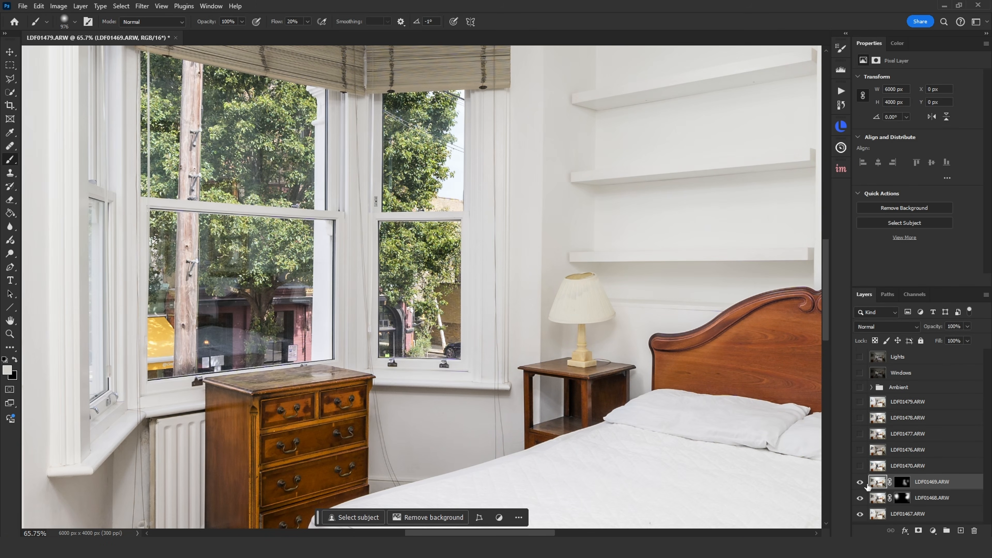
drag(635, 264, 584, 284)
scroll(513, 281, up, 3)
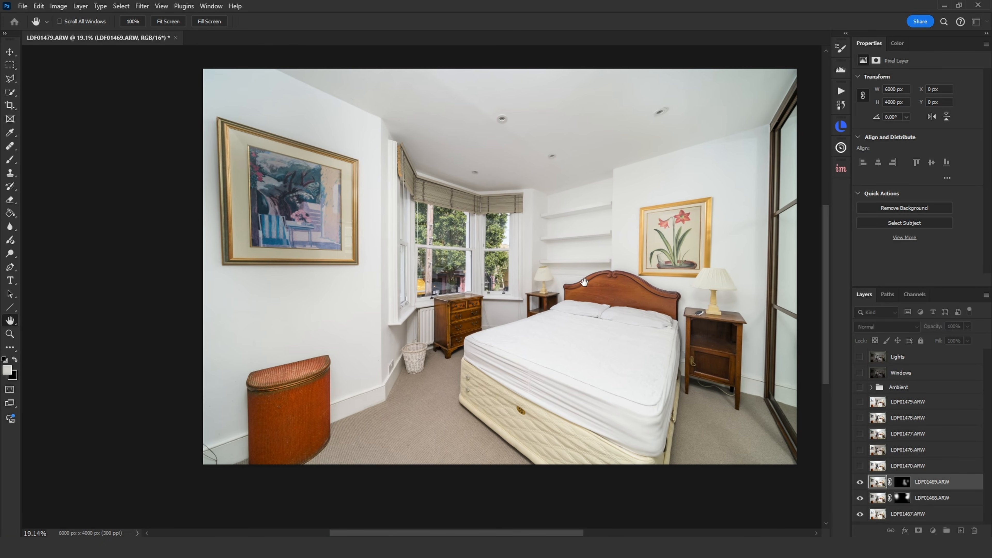
scroll(578, 283, down, 2)
drag(639, 330, 602, 341)
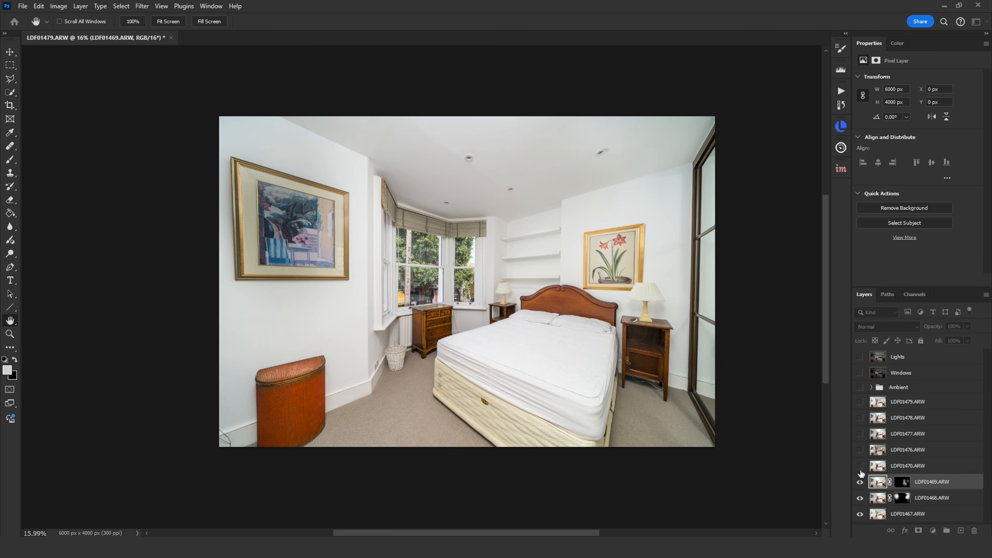
Preview LDF01470.ARW and delete that layer.
click(860, 465)
click(878, 466)
drag(924, 467, 974, 528)
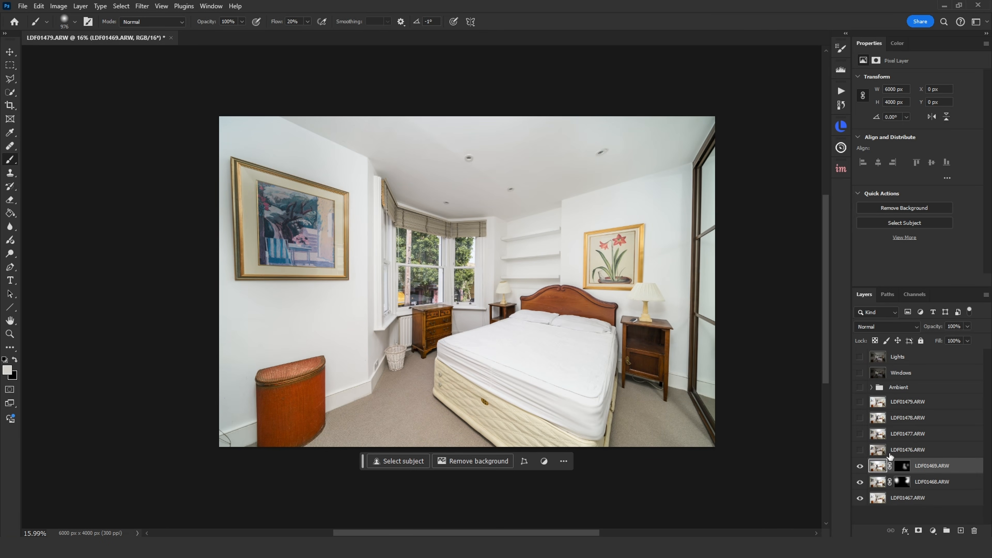
Compare LDF01476.ARW with the blend beneath by toggling its visibility, and set its blending mode to Lighten.
click(859, 449)
click(866, 452)
click(860, 450)
click(860, 449)
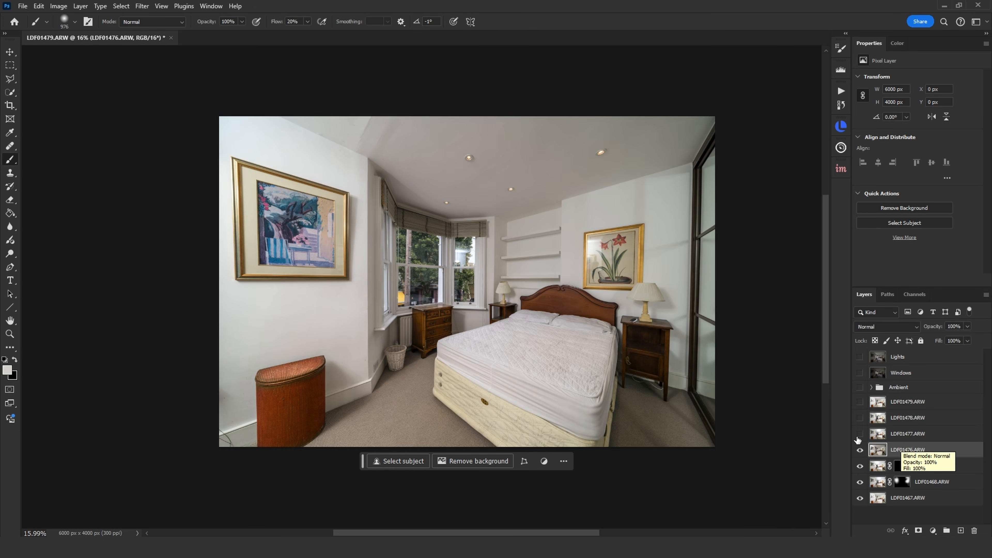
click(875, 322)
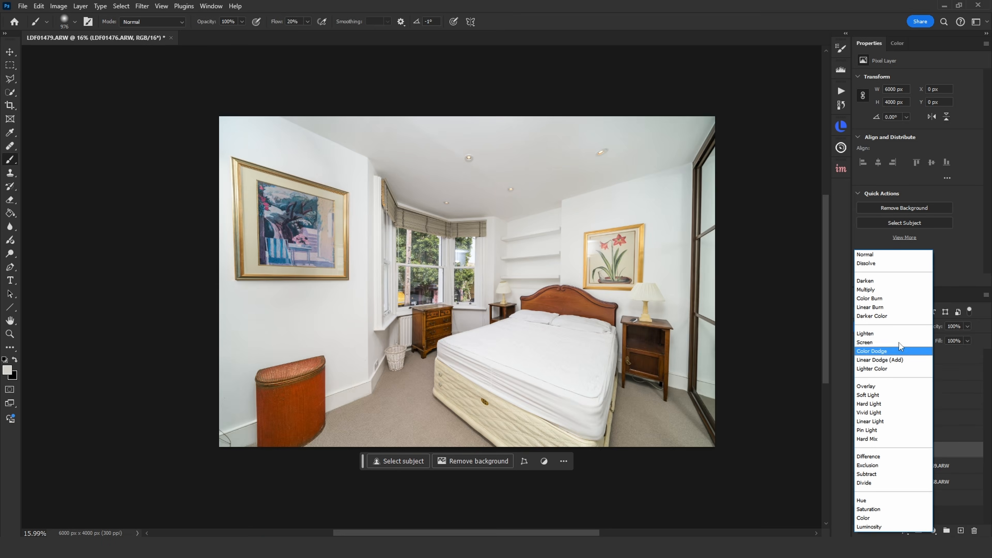
click(901, 333)
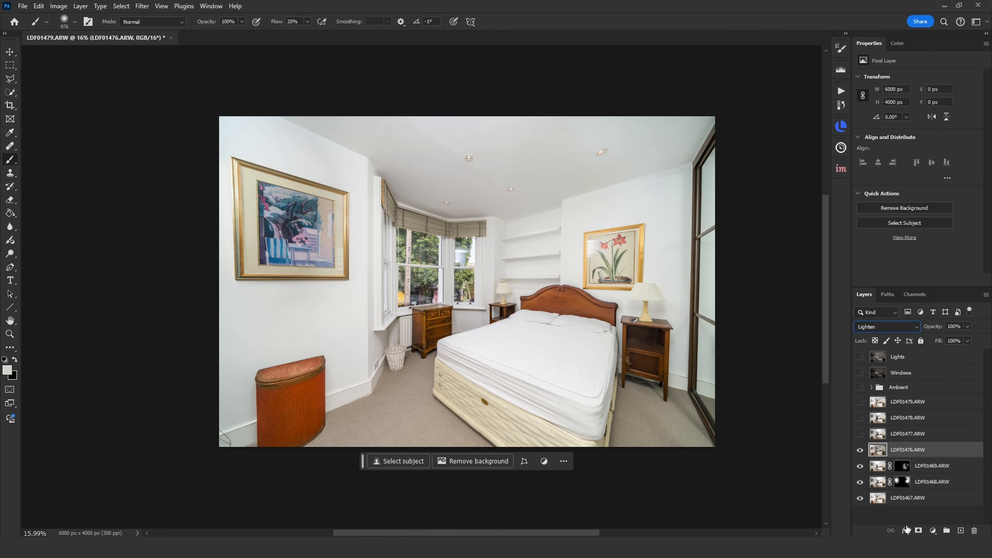
Add a black mask to LDF01476.ARW and paint it white with a large soft brush along the photo's left edge.
alt+click(919, 531)
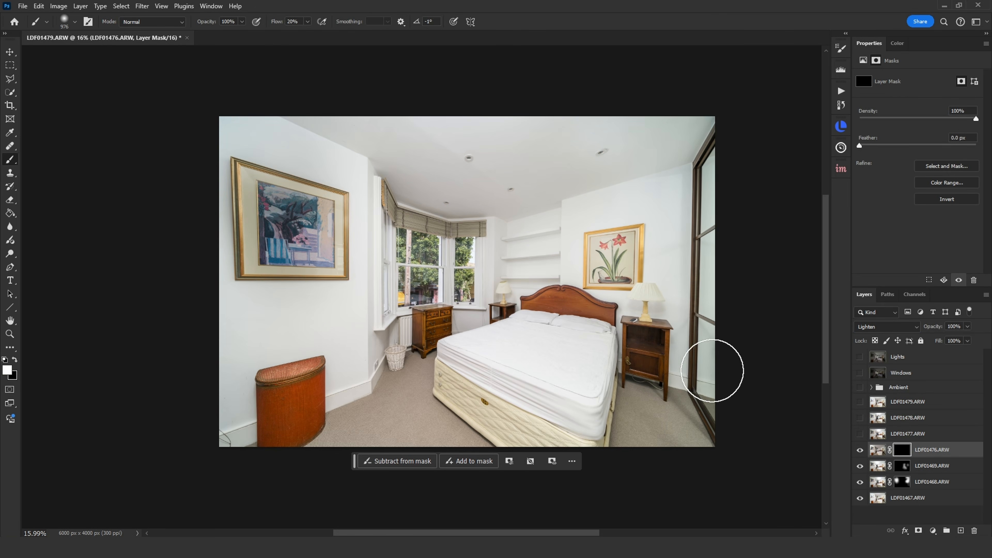
alt+right_click(236, 206)
mouse_move(225, 146)
mouse_down()
mouse_move(211, 357)
mouse_move(231, 419)
mouse_move(220, 326)
mouse_up()
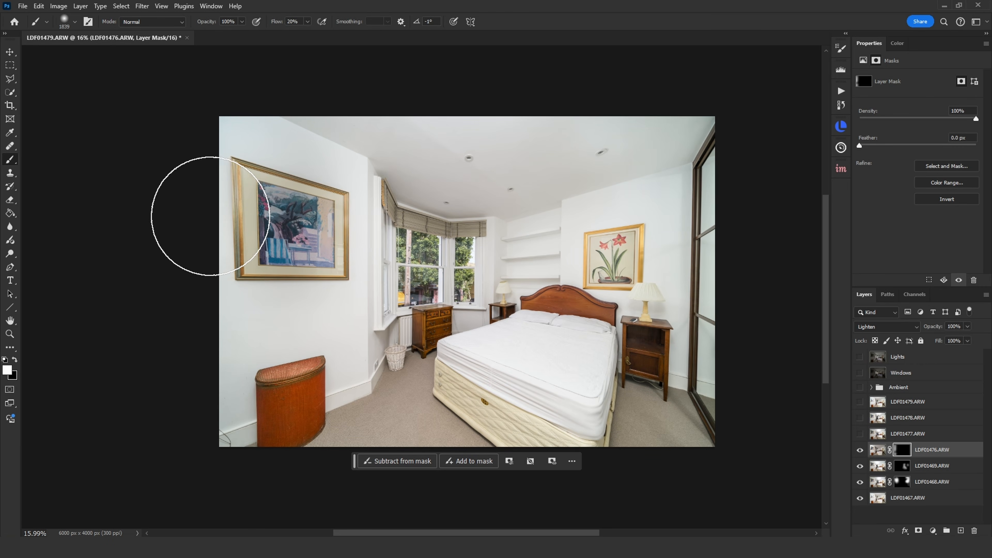
Compare LDF01477.ARW with the blend, add a black mask, and paint it white over the flower picture above the bedside table.
click(859, 434)
click(863, 434)
click(860, 434)
click(860, 434)
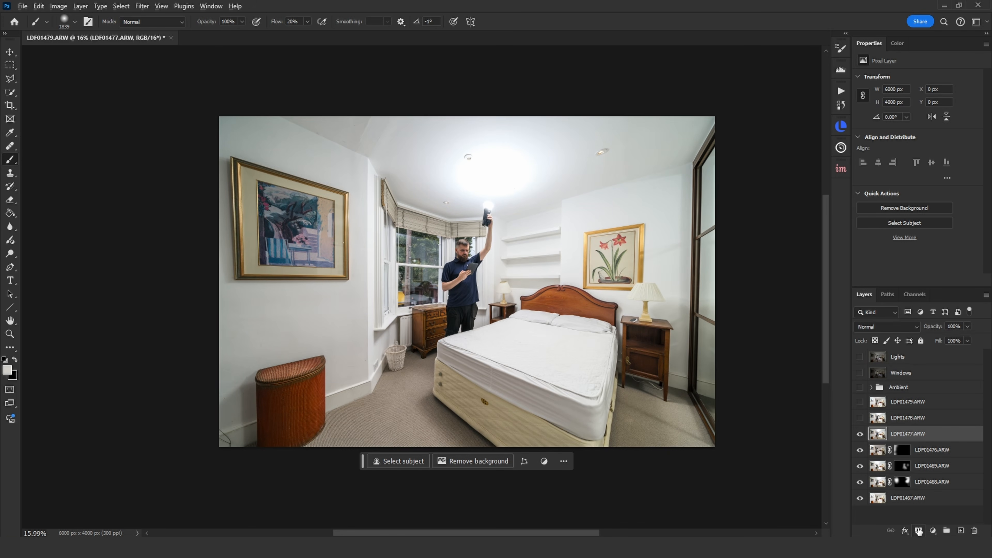
alt+click(919, 530)
mouse_move(626, 250)
mouse_down()
mouse_move(614, 255)
mouse_move(591, 239)
mouse_move(585, 253)
mouse_move(592, 233)
mouse_move(600, 286)
mouse_up()
Preview layers LDF01478.ARW and LDF01479.ARW by toggling their visibility, and delete both.
click(878, 418)
click(861, 418)
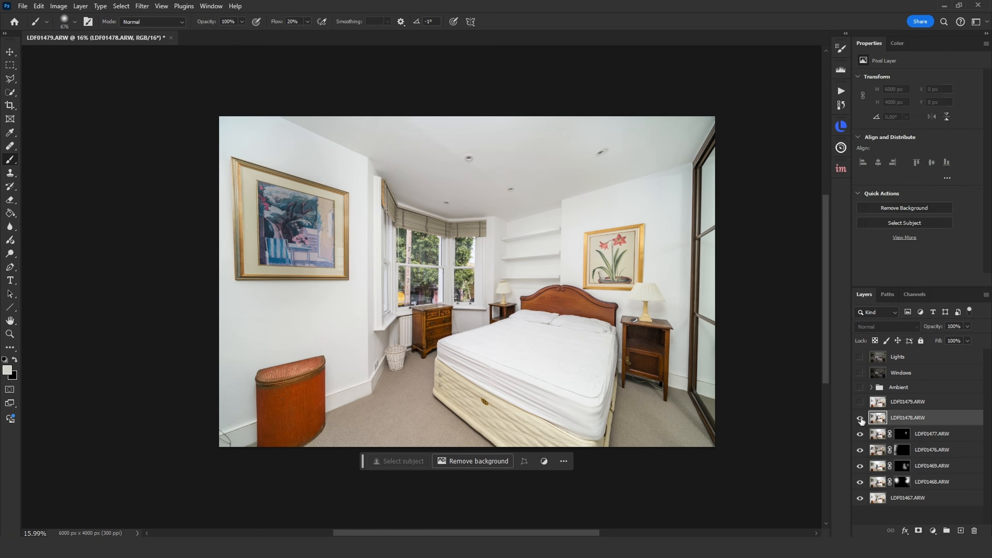
click(860, 418)
click(861, 418)
click(861, 418)
click(860, 402)
click(860, 403)
shift+click(911, 407)
key(Delete)
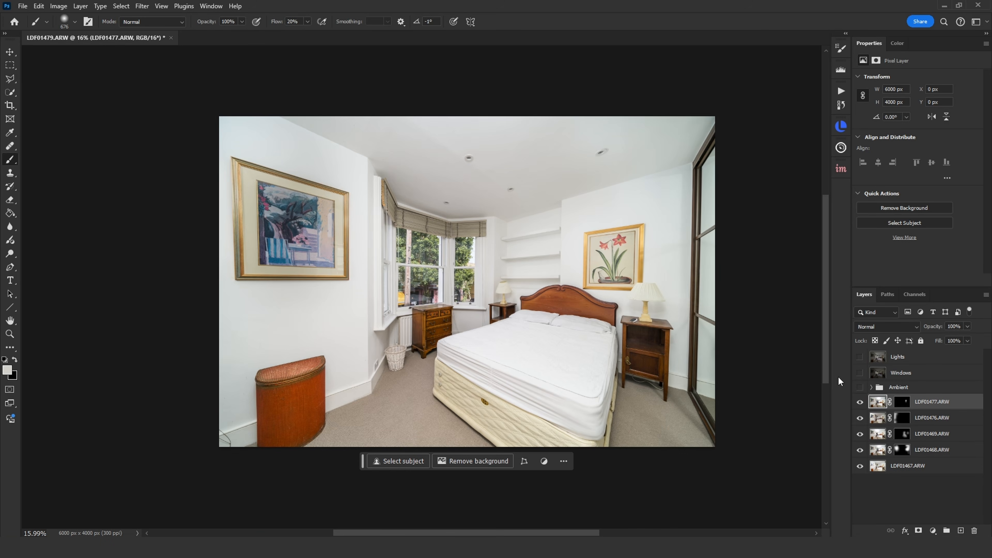
Group layers LDF01477.ARW through LDF01467.ARW and name the group Flash.
shift+click(924, 472)
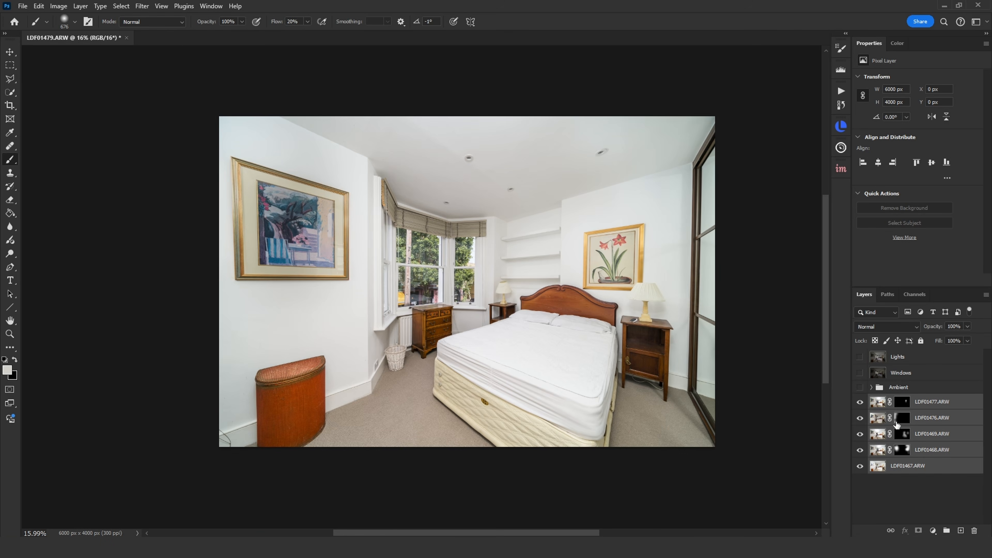
key(ctrl+g)
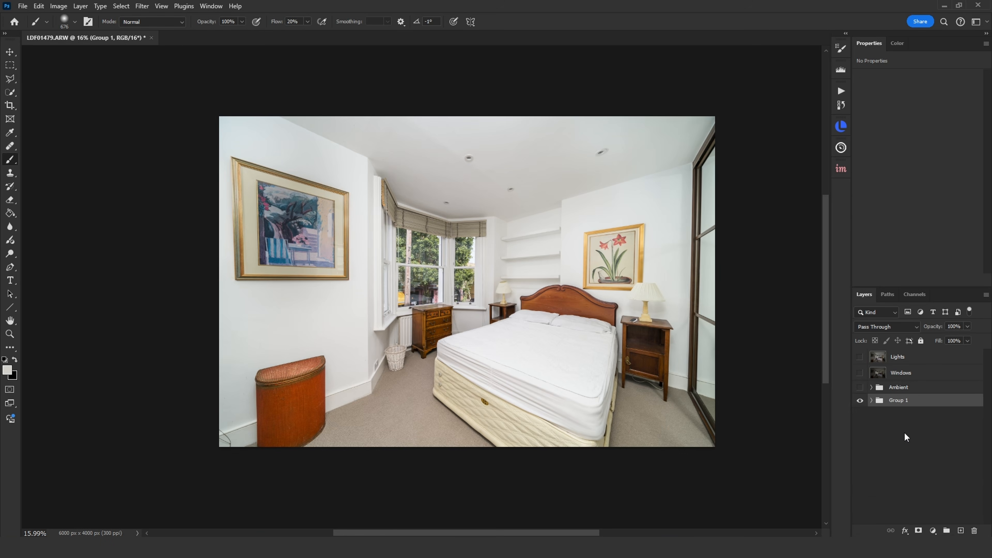
double_click(899, 400)
text(Flash)
key(Return)
Stamp the visible blend onto a new layer and start Replace Color on it, sampling the ceiling's colour cast.
key(ctrl+shift+alt+e)
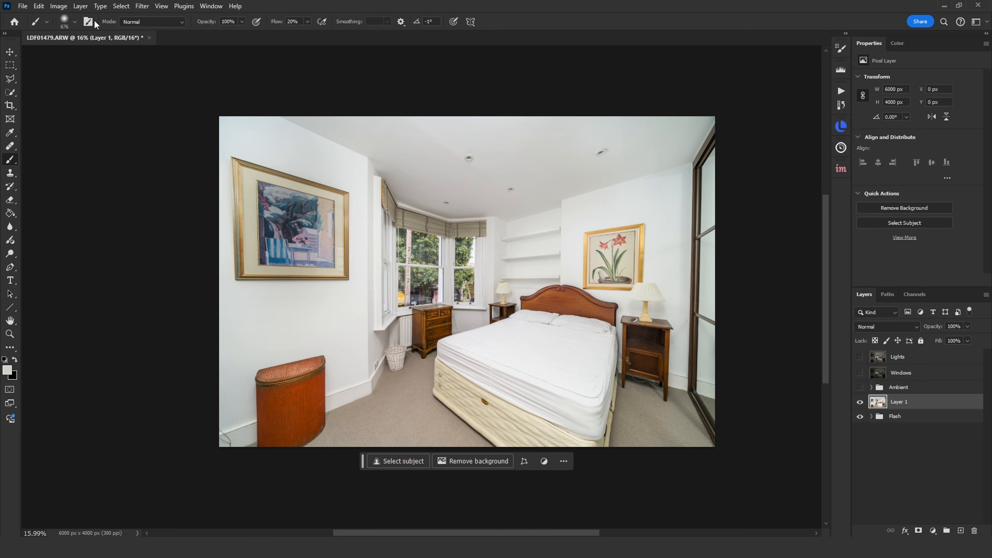
click(60, 8)
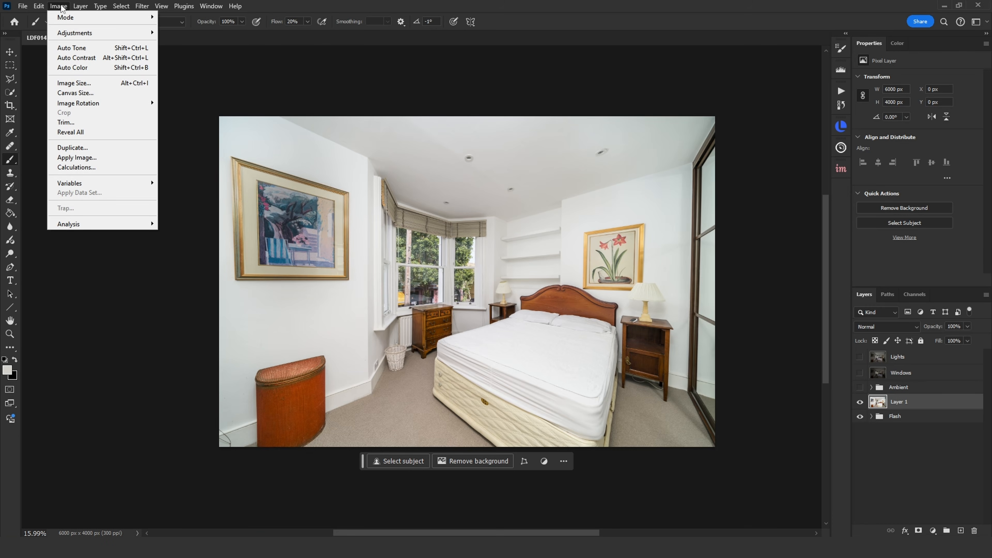
mouse_move(87, 33)
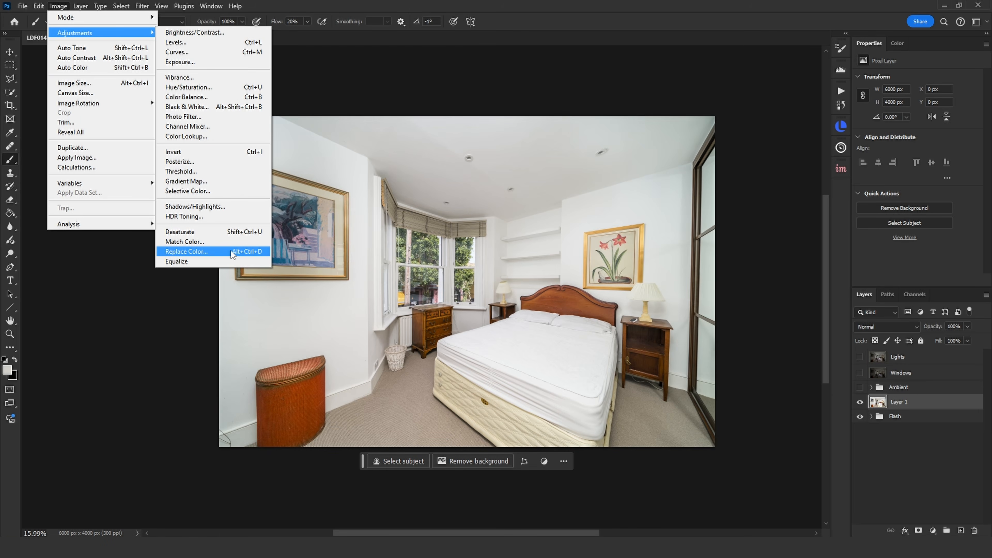
click(214, 251)
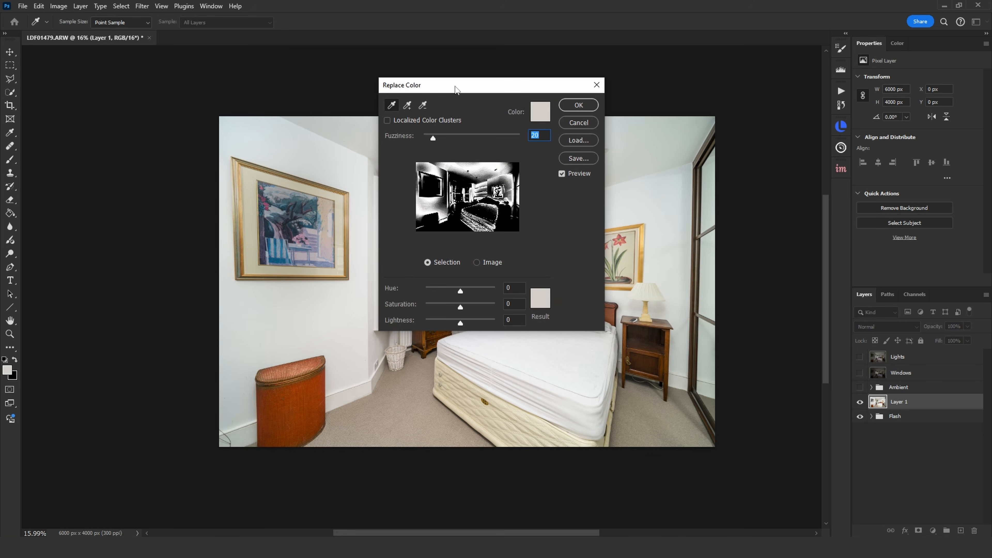
drag(472, 93, 820, 93)
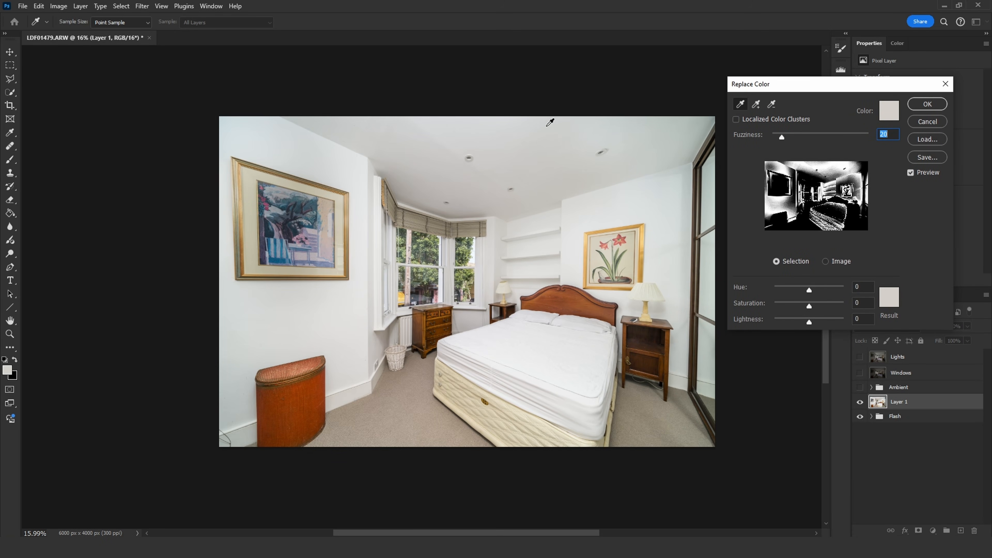
click(508, 160)
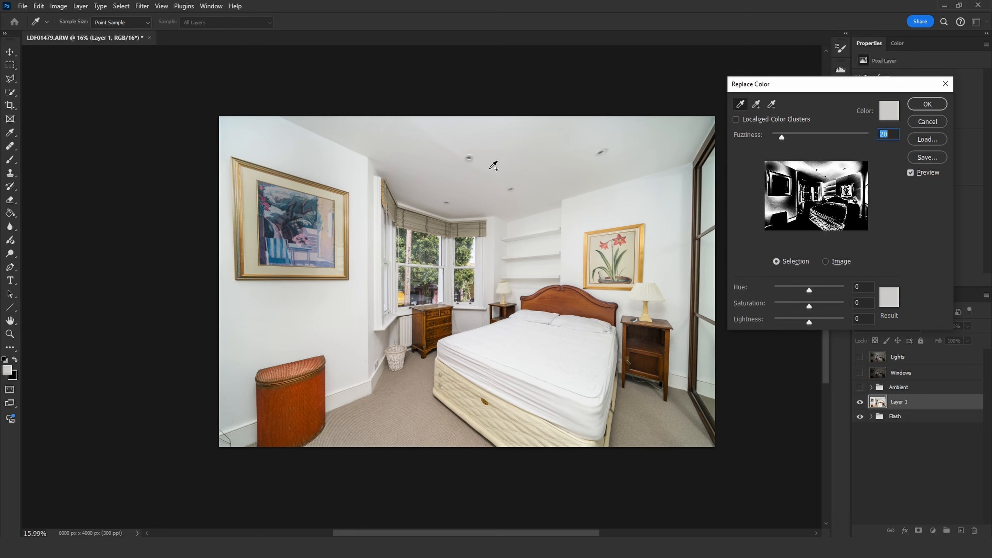
click(500, 163)
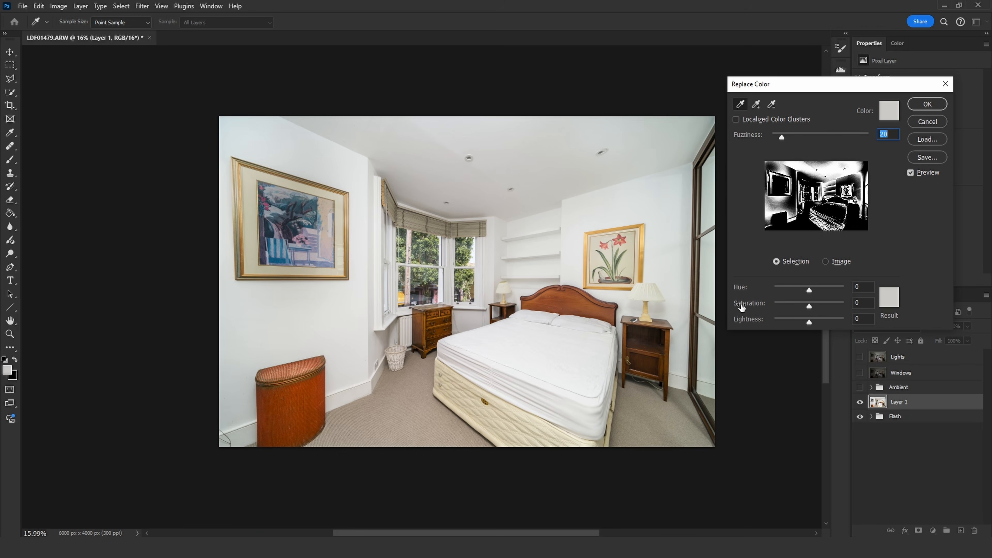
Set the Replace Color saturation to -100 and fuzziness to 0, sample more of the ceiling and walls, and apply it.
drag(809, 305, 772, 303)
click(473, 207)
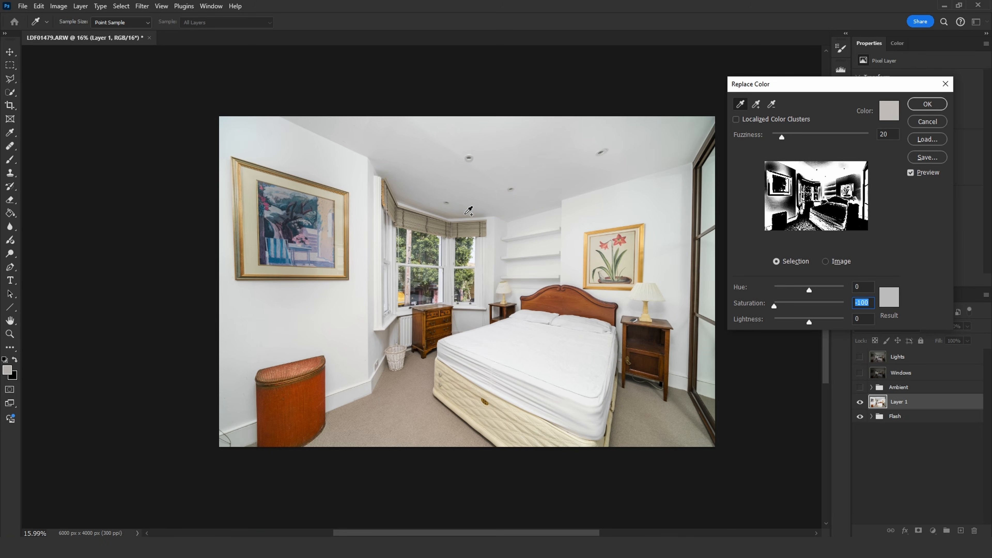
click(466, 213)
click(458, 212)
click(641, 201)
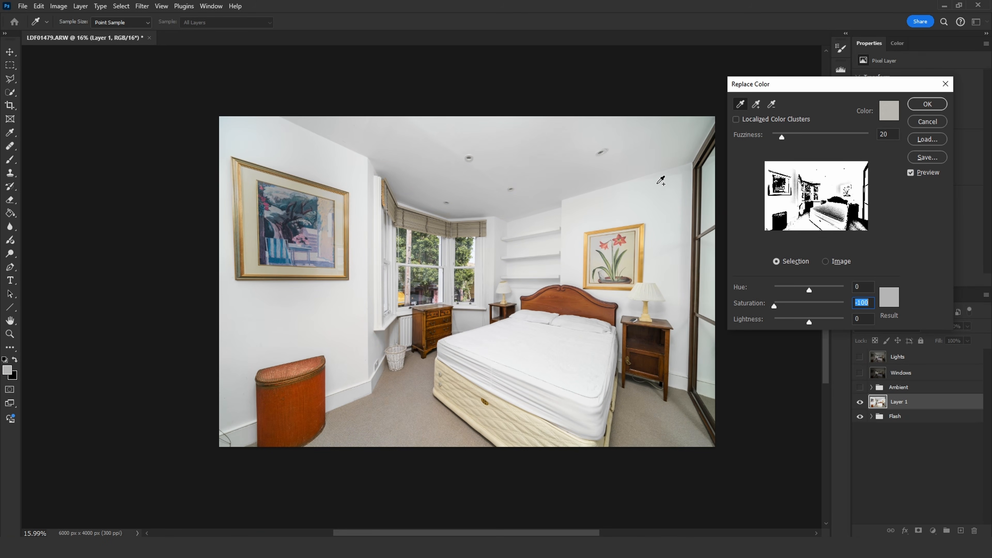
shift+click(305, 150)
drag(667, 158, 619, 178)
mouse_move(782, 139)
mouse_down()
mouse_move(852, 139)
mouse_move(771, 142)
mouse_up()
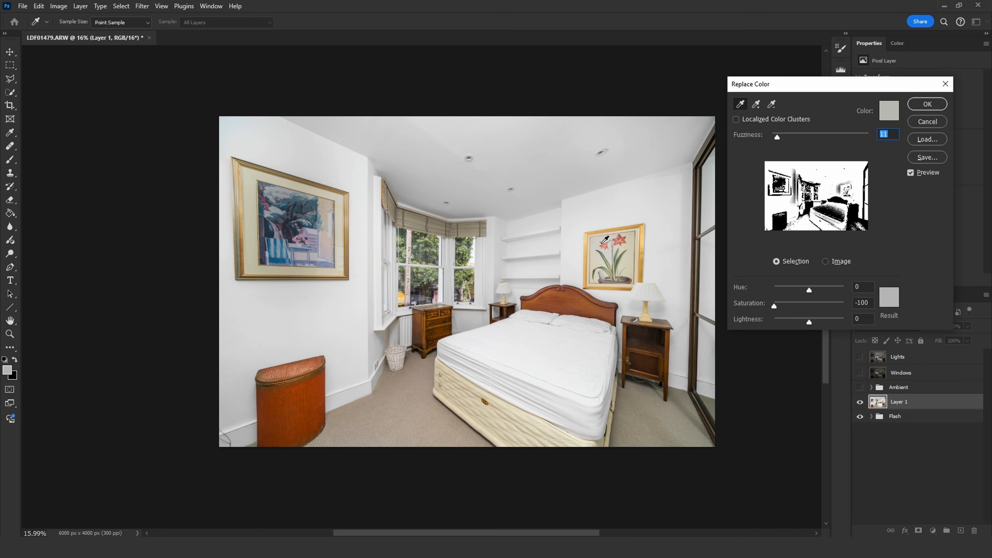
drag(778, 138, 771, 138)
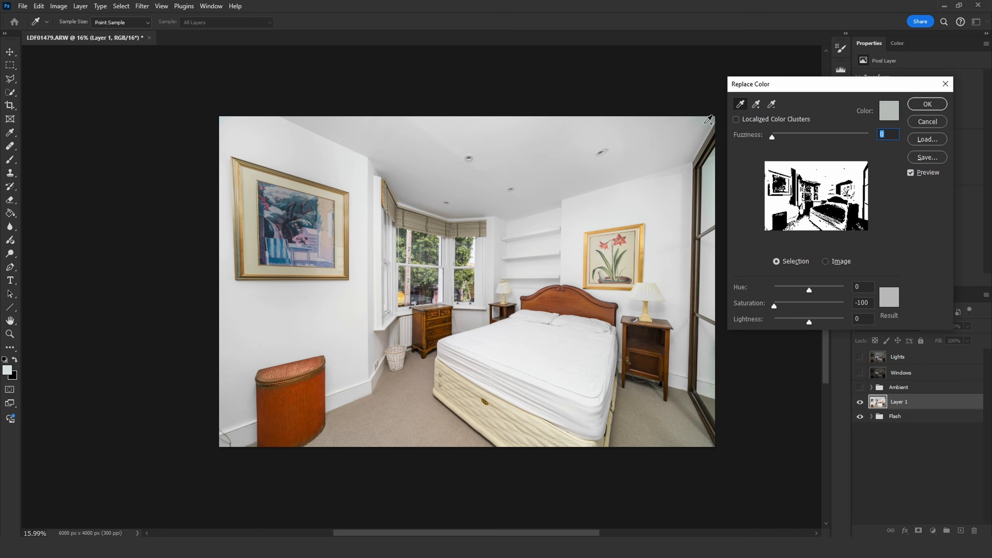
click(715, 118)
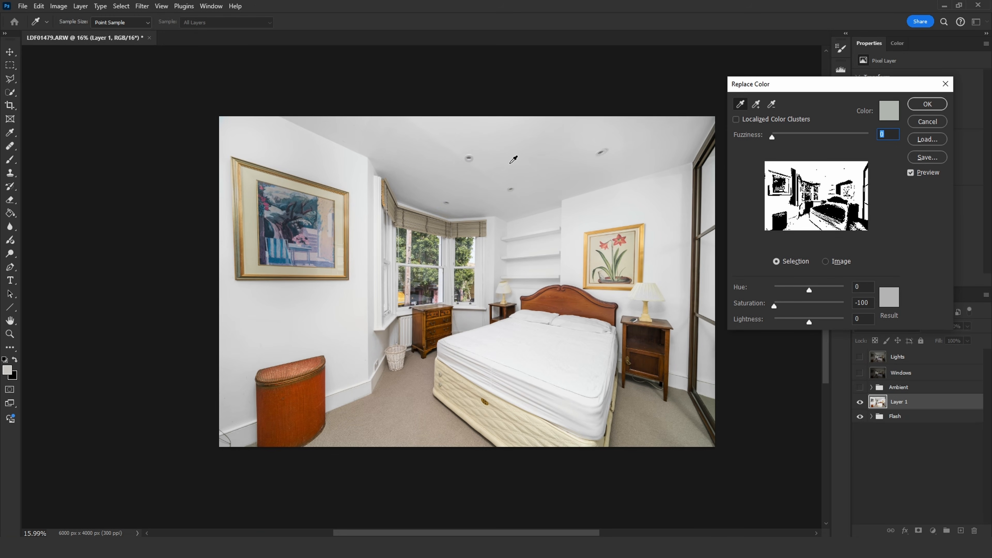
click(927, 105)
Add a black mask to Layer 1, paint it white over the walls and ceiling, and set the layer opacity to 85%.
key(b)
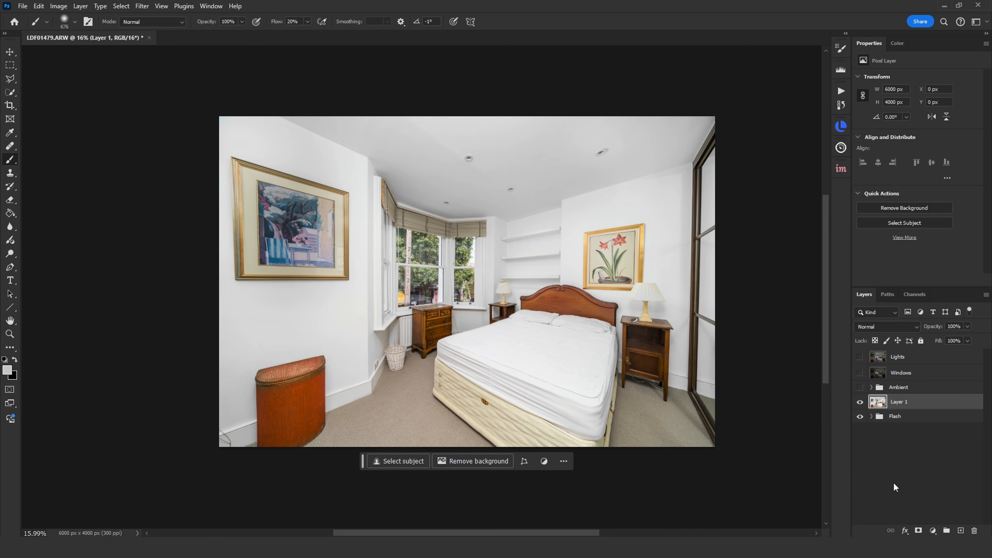
alt+click(918, 531)
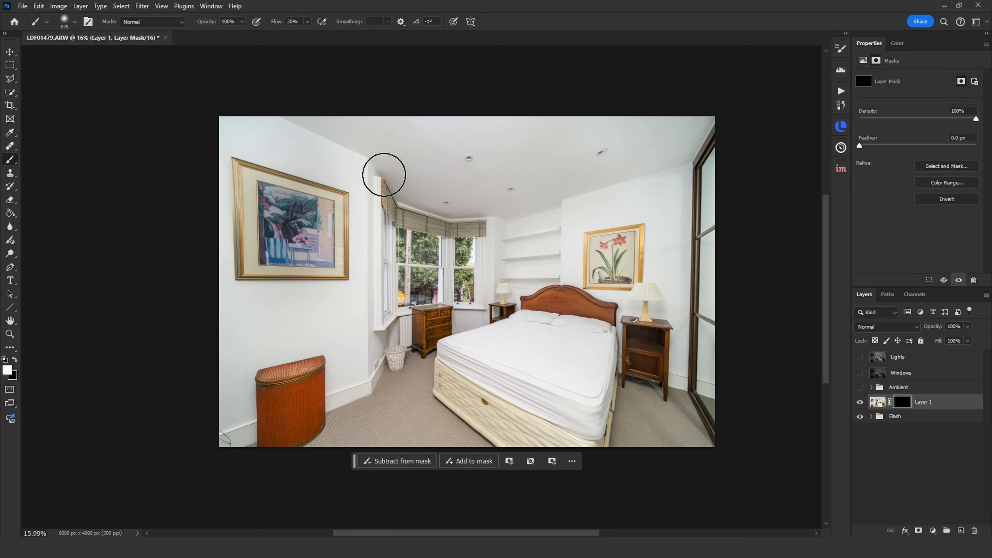
alt+drag(369, 160, 383, 159)
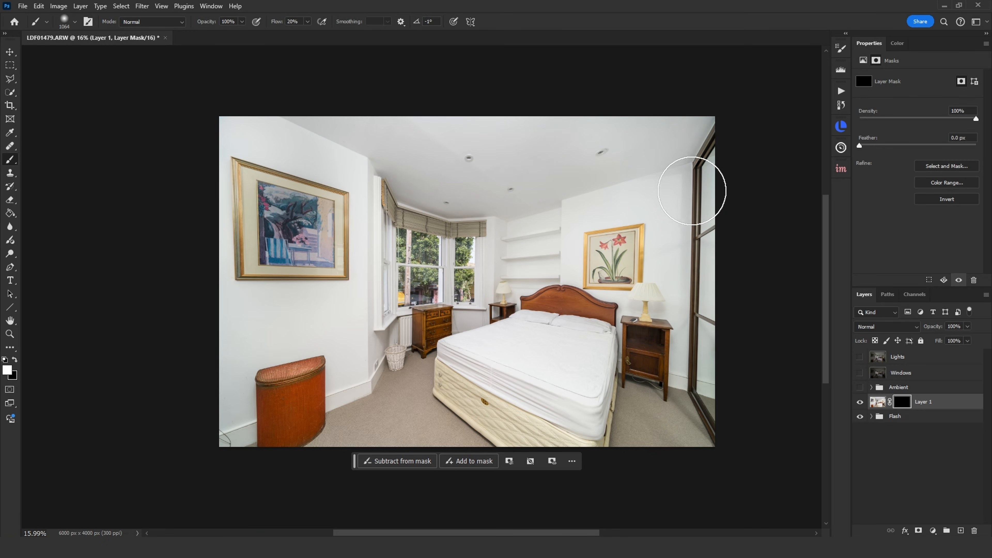
mouse_move(507, 272)
mouse_down()
mouse_move(487, 159)
mouse_move(268, 106)
mouse_up()
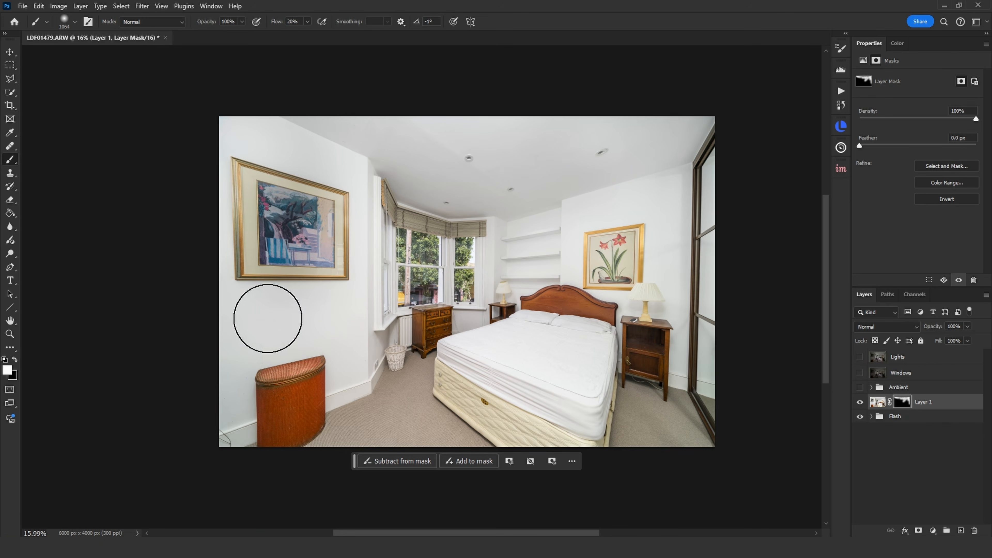
drag(394, 225, 361, 122)
drag(403, 191, 381, 195)
key(x)
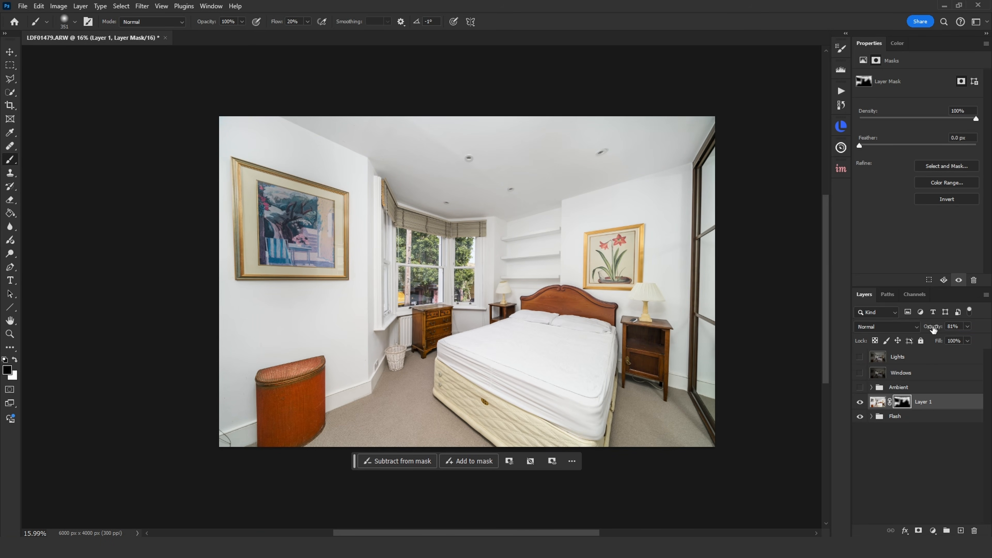
mouse_move(426, 198)
mouse_down()
mouse_move(447, 194)
mouse_move(496, 223)
mouse_up()
Add a new layer in Color blend mode and paint white over the tinted ceiling just above the window blinds.
drag(471, 256, 512, 270)
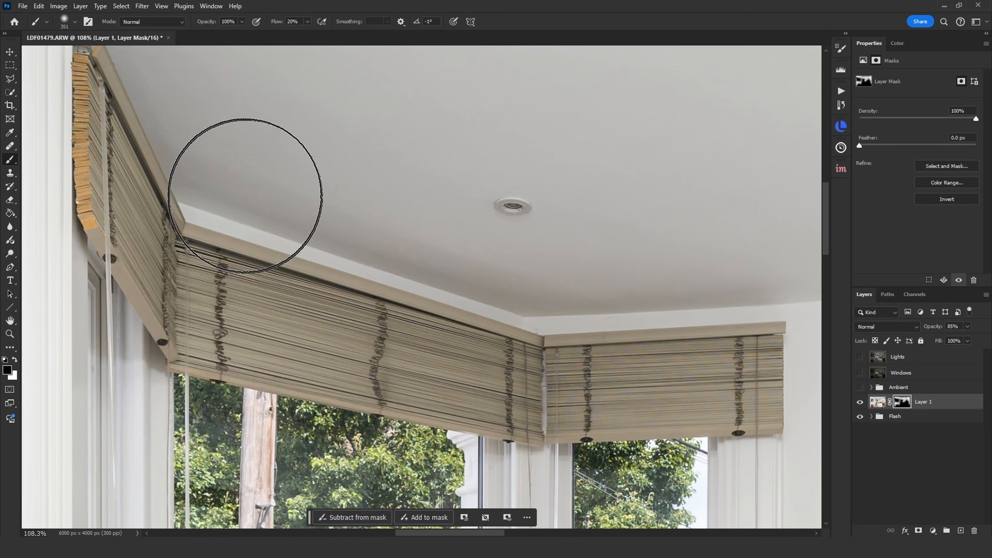
click(958, 531)
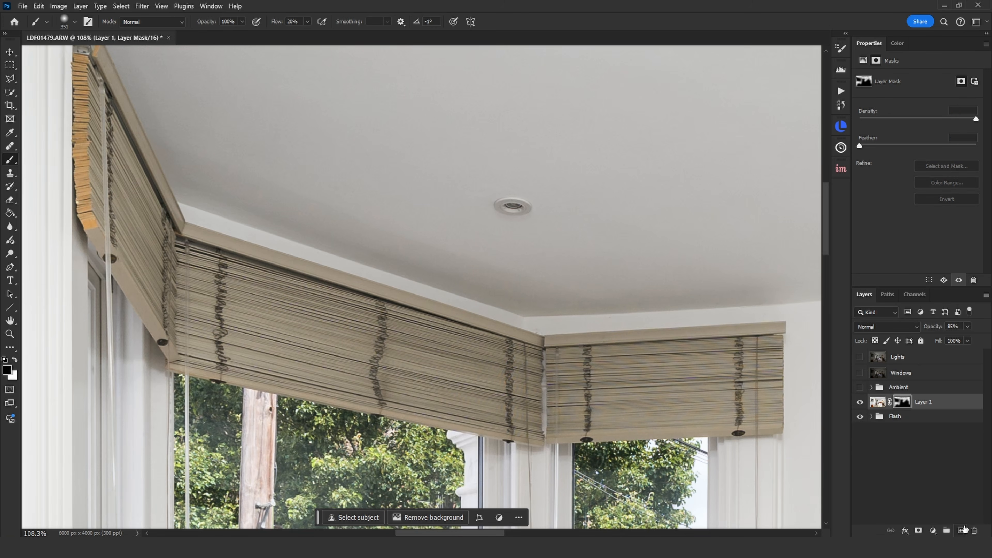
click(879, 326)
click(866, 519)
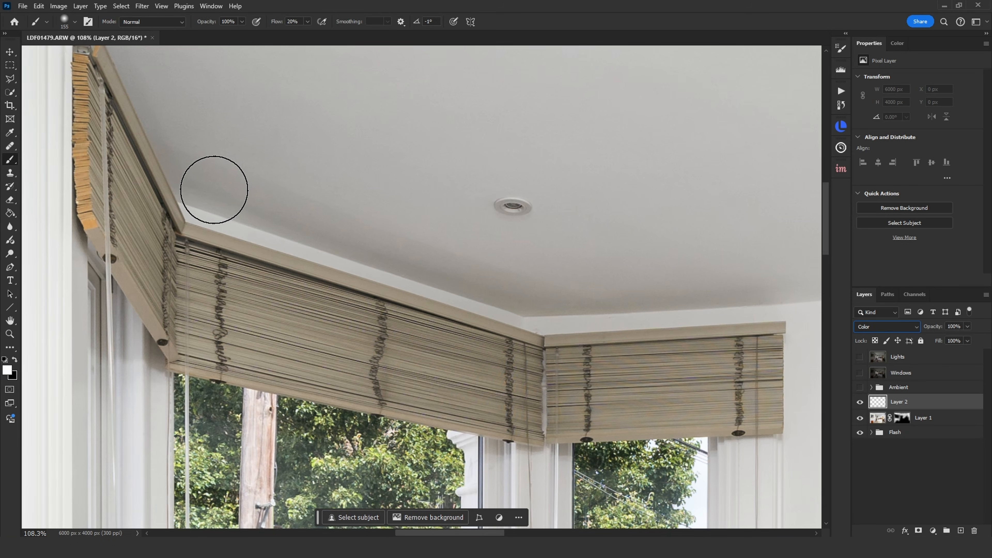
mouse_move(286, 221)
mouse_down()
mouse_move(507, 286)
mouse_move(745, 285)
mouse_up()
mouse_move(420, 223)
mouse_down()
mouse_move(791, 277)
mouse_move(480, 277)
mouse_move(411, 253)
mouse_move(214, 147)
mouse_move(234, 176)
mouse_up()
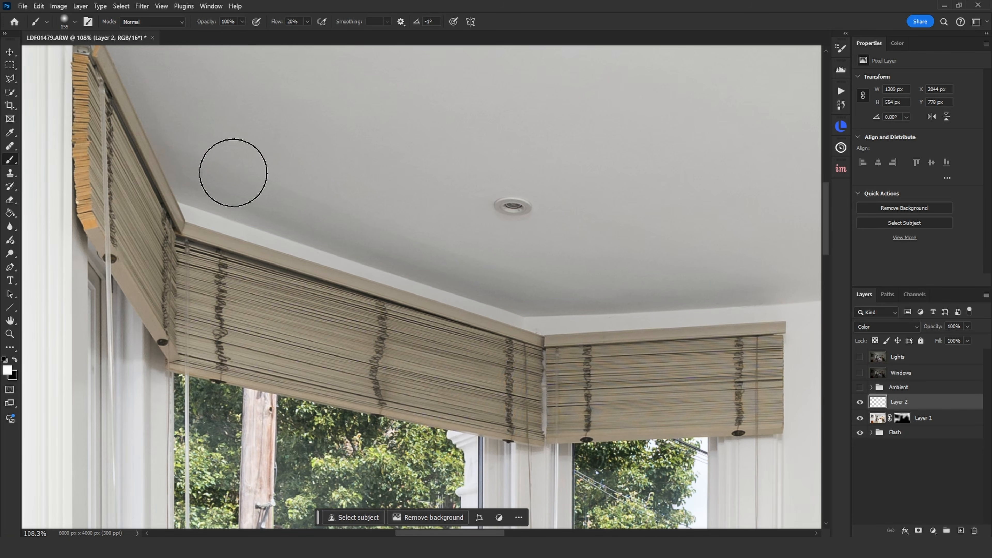
mouse_move(635, 257)
mouse_down()
mouse_move(568, 254)
mouse_move(621, 265)
mouse_move(503, 234)
mouse_up()
drag(576, 257, 549, 249)
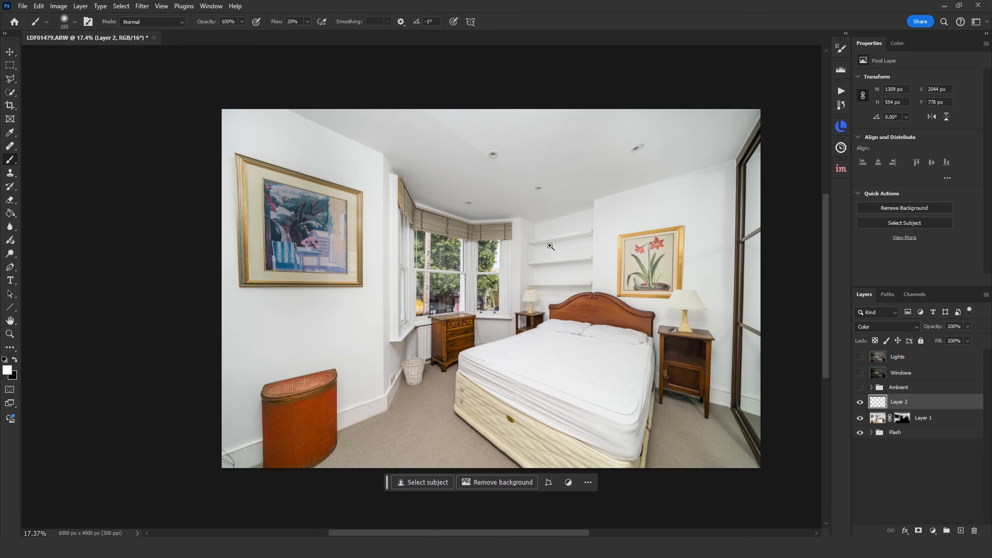
Group Layer 2, Layer 1 and the Flash group, and show the Ambient group in Luminosity mode at 50% opacity.
shift+click(900, 434)
key(ctrl+g)
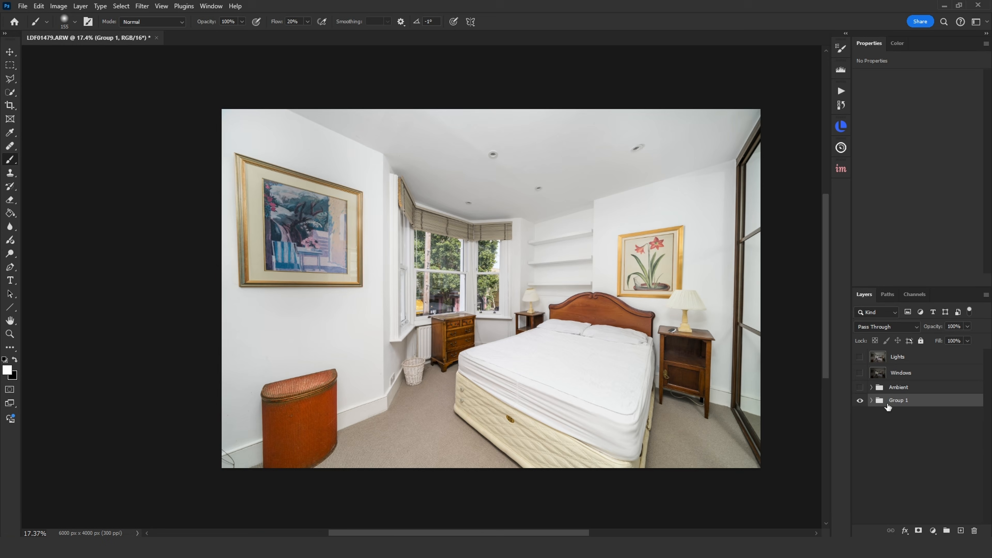
click(860, 388)
click(899, 387)
drag(919, 329, 911, 330)
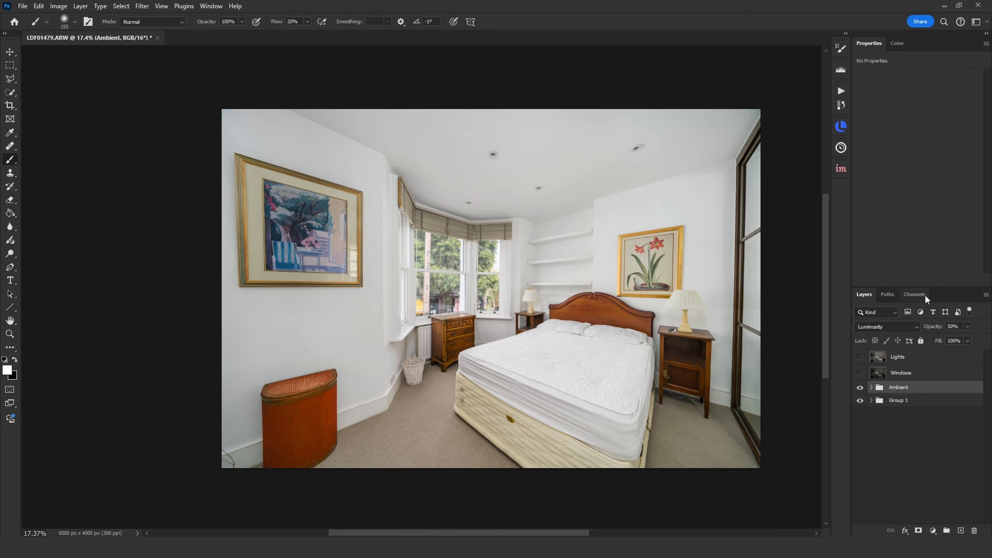
Show the Windows layer and outline the large window's upper pane with the Polygonal Lasso.
click(903, 377)
click(861, 374)
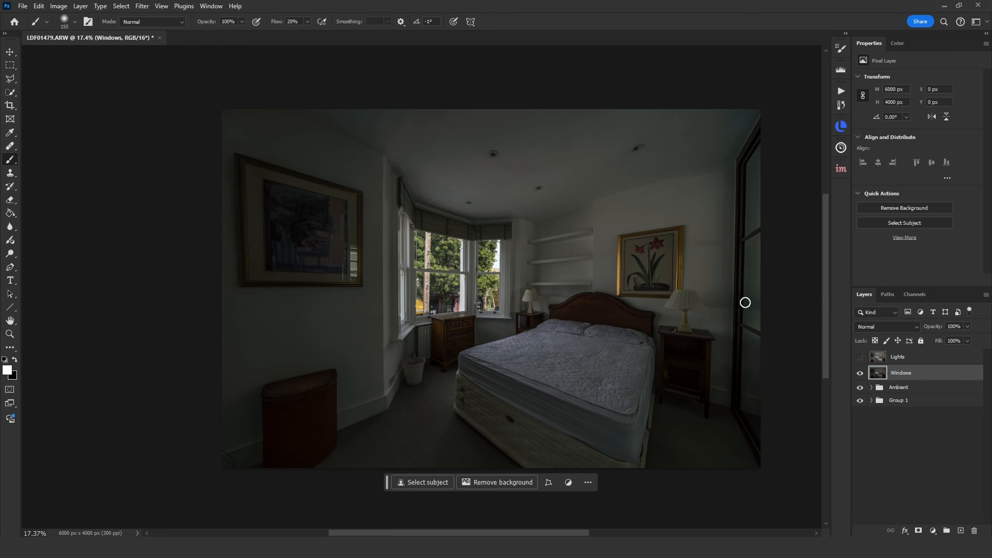
mouse_move(440, 248)
mouse_down()
mouse_move(568, 258)
mouse_move(474, 242)
mouse_move(519, 238)
mouse_up()
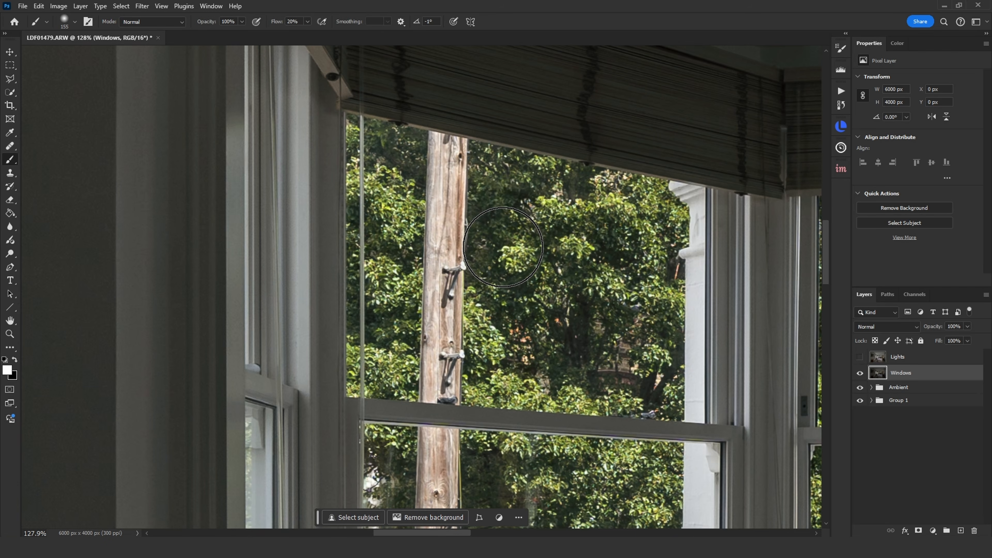
key(l)
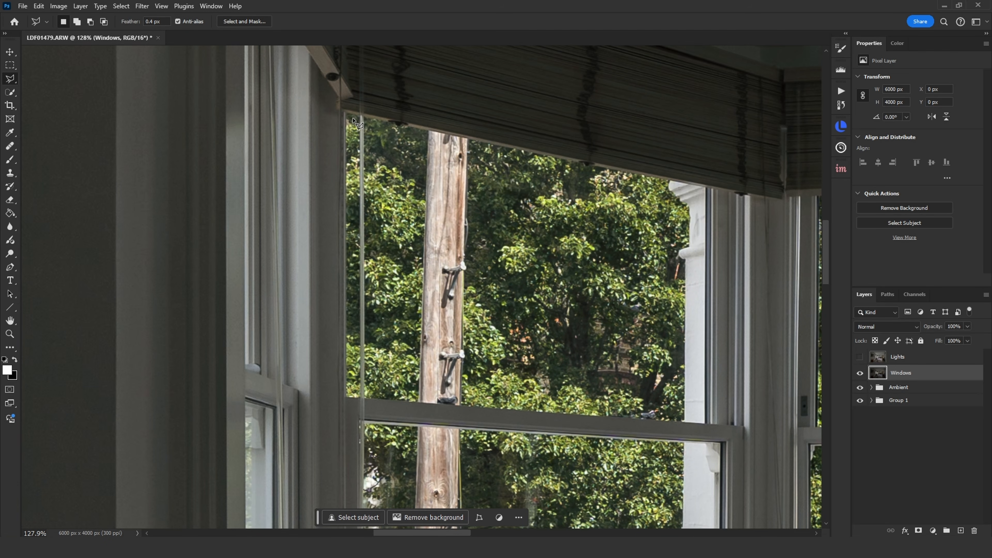
click(345, 114)
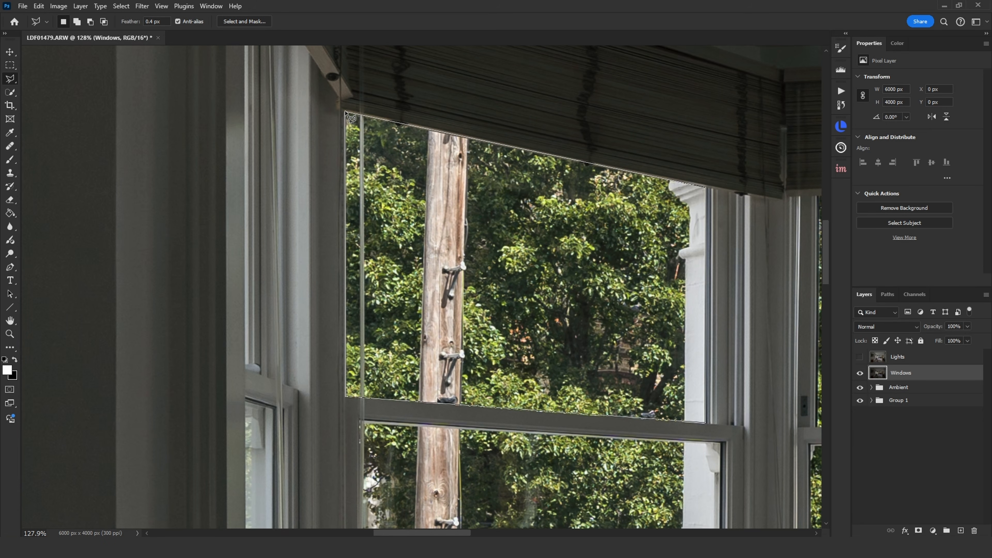
click(346, 113)
Add the large window's lower pane to the selection with the Polygonal Lasso.
drag(510, 257, 449, 260)
mouse_move(415, 413)
mouse_down()
mouse_move(413, 307)
mouse_move(441, 308)
mouse_move(384, 362)
mouse_up()
key(shift)
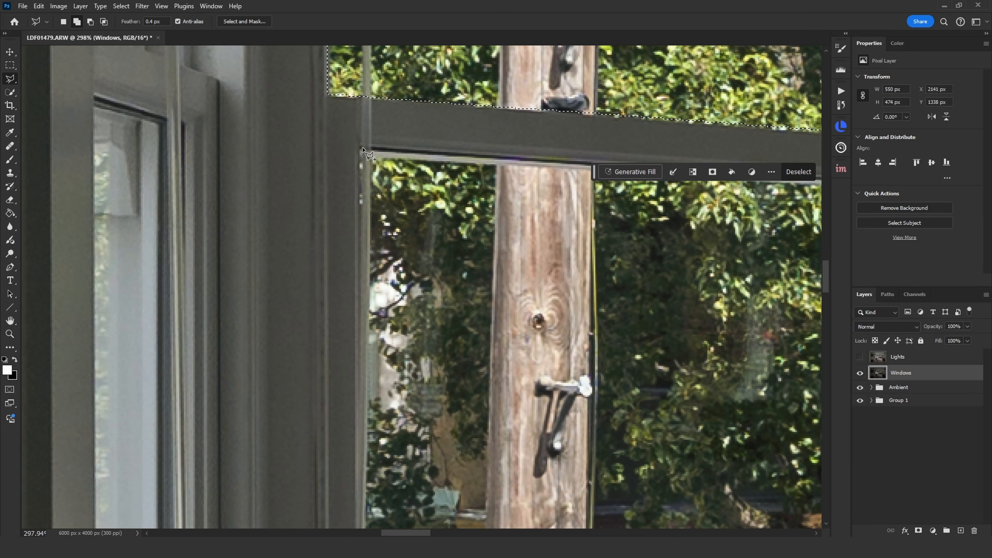
click(359, 148)
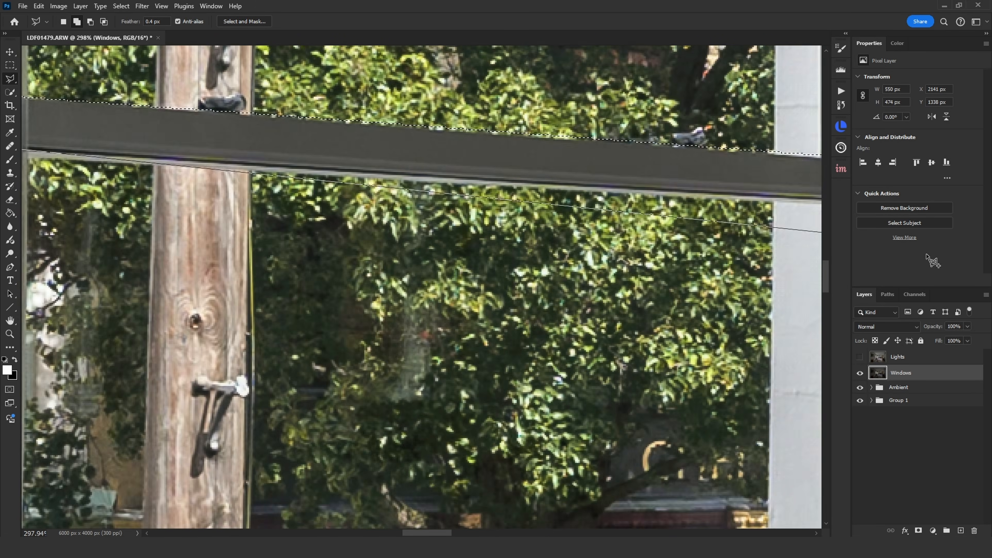
click(687, 199)
click(596, 219)
click(288, 313)
scroll(326, 217, down, 3)
click(325, 217)
Add the lower pane of the narrow window on the right of the bay to the selection.
scroll(572, 175, up, 5)
shift+click(24, 180)
click(572, 174)
click(572, 331)
click(254, 317)
scroll(318, 204, down, 3)
click(279, 250)
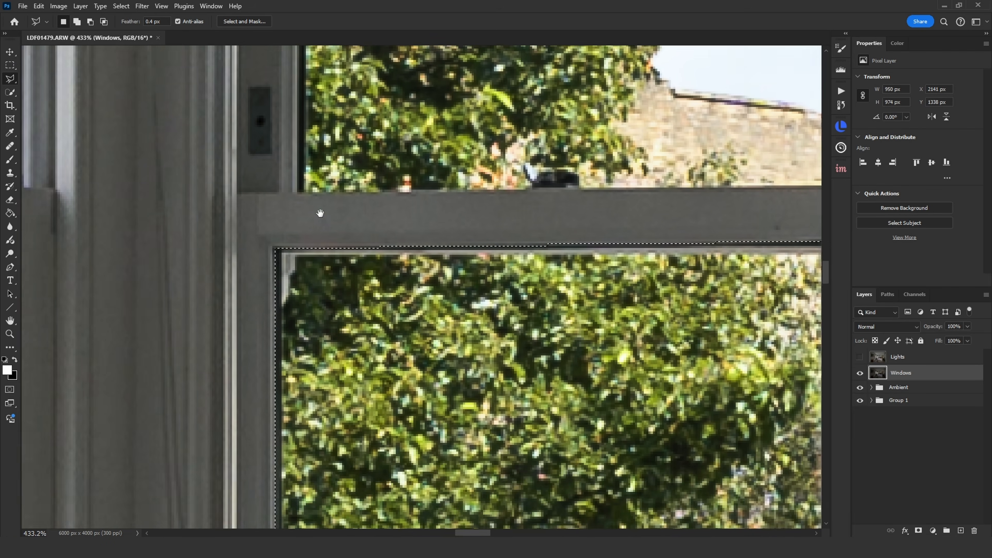
Add the narrow window's upper pane to the selection, following the window frame and the blind's lower edge.
drag(319, 204, 282, 269)
shift+click(266, 260)
click(492, 231)
click(506, 242)
click(533, 240)
click(546, 254)
click(803, 253)
drag(805, 59, 646, 491)
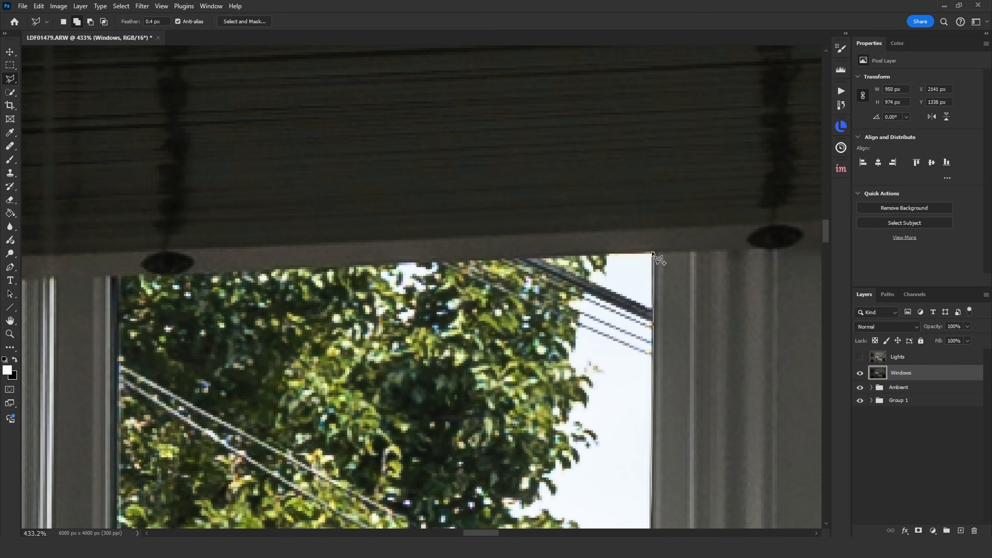
click(653, 254)
click(115, 254)
click(106, 227)
Mask the Windows layer with the selection of the four window panes.
scroll(107, 235, down, 10)
drag(107, 234, 538, 266)
scroll(539, 266, up, 4)
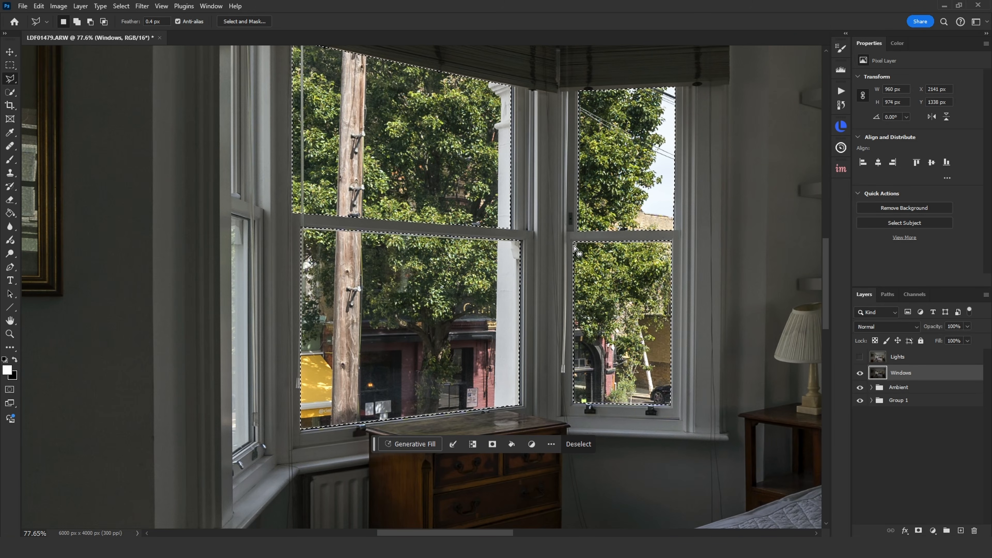
click(918, 531)
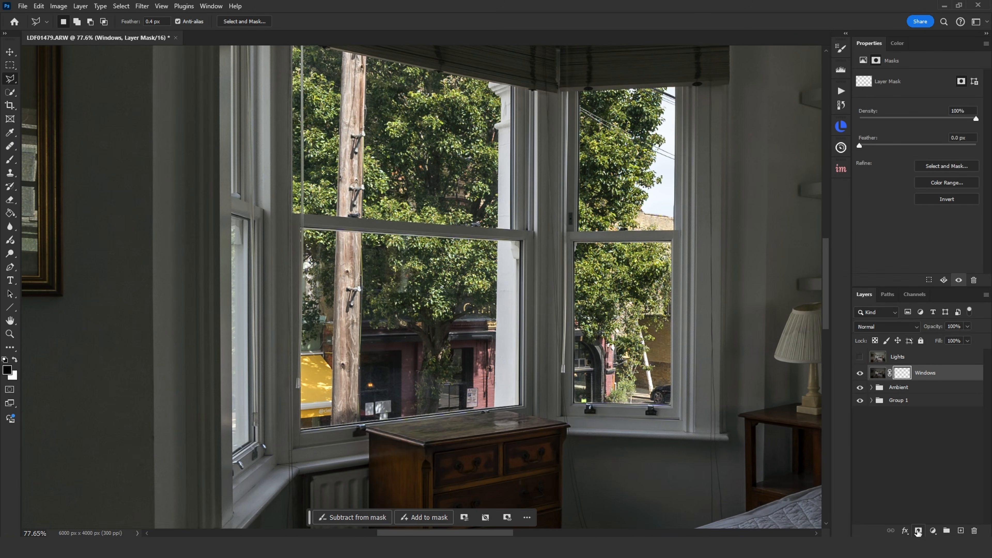
scroll(590, 208, down, 5)
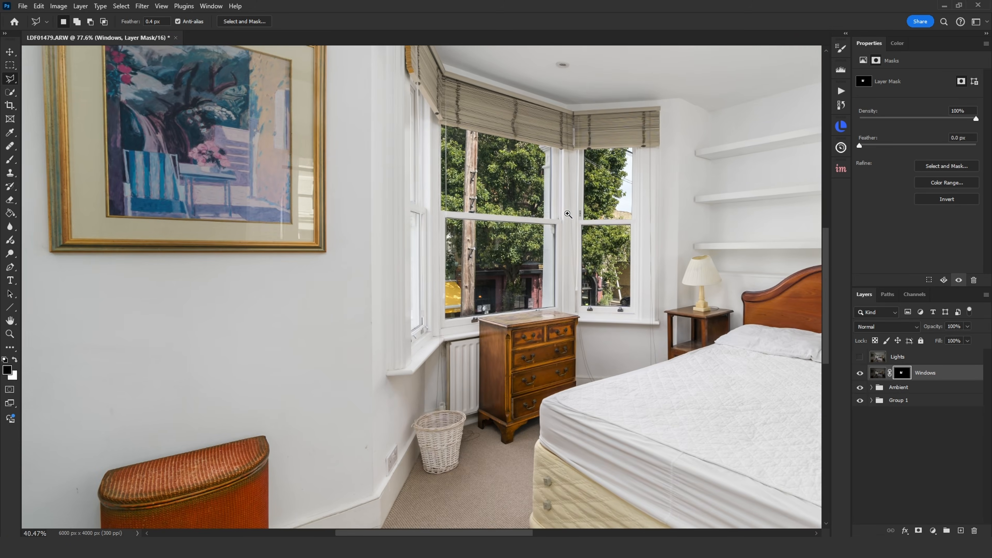
Add a Curves adjustment limited to the Windows layer's mask area and brighten its midtones, raising input 124 to output 164.
scroll(500, 187, up, 5)
scroll(627, 288, down, 6)
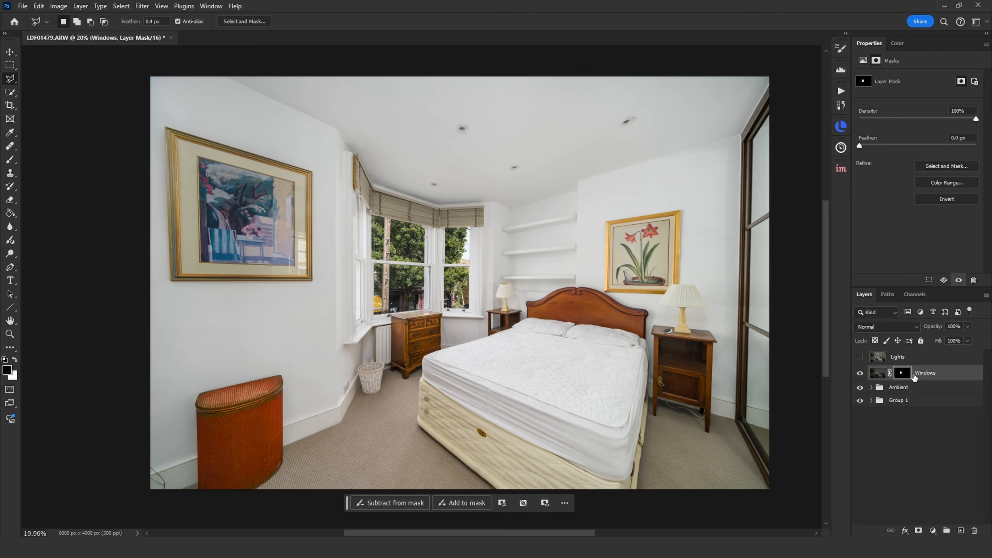
ctrl+click(904, 375)
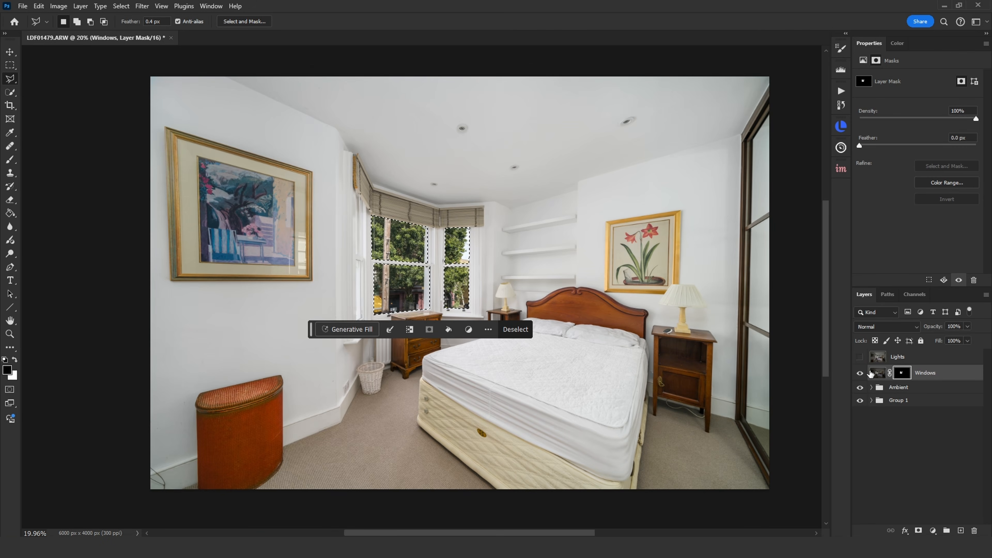
click(933, 530)
click(954, 399)
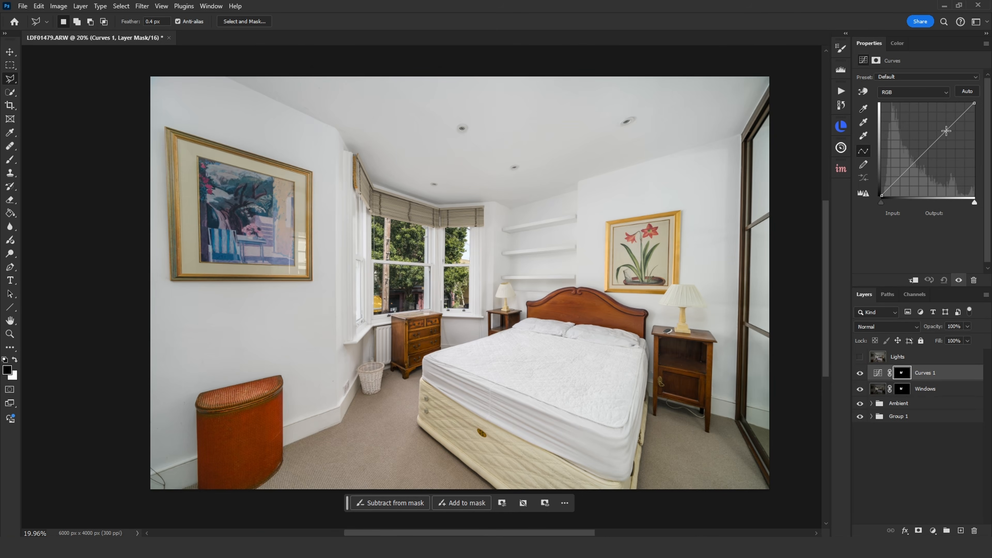
drag(930, 146, 929, 142)
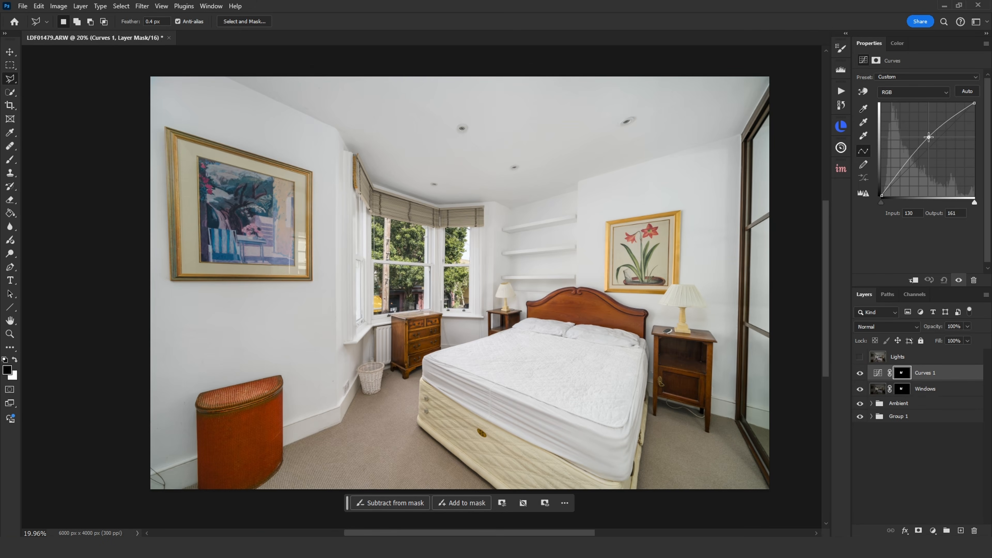
drag(438, 253, 548, 257)
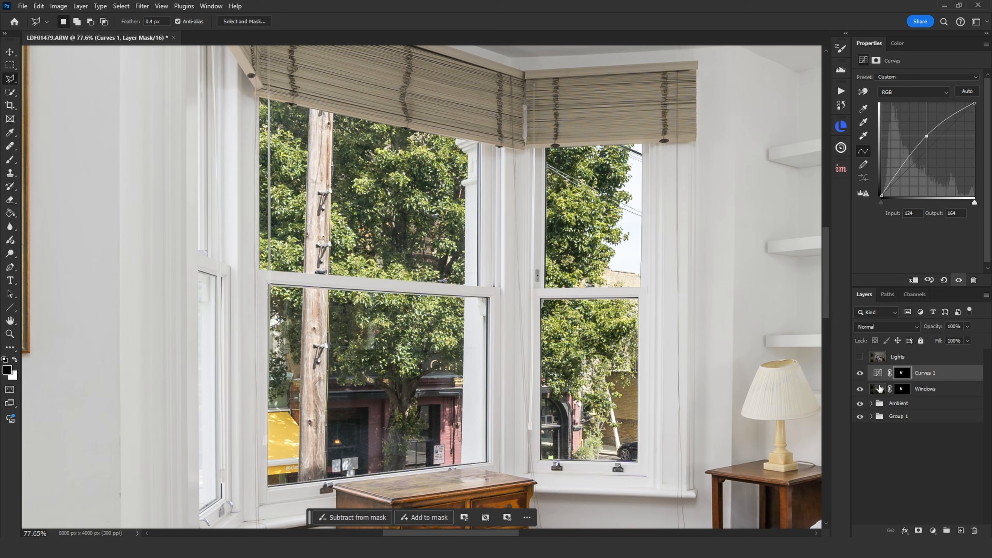
Put the windows' Curves adjustment into a new group and add a white layer mask to the group.
click(946, 529)
drag(924, 385, 934, 371)
click(898, 372)
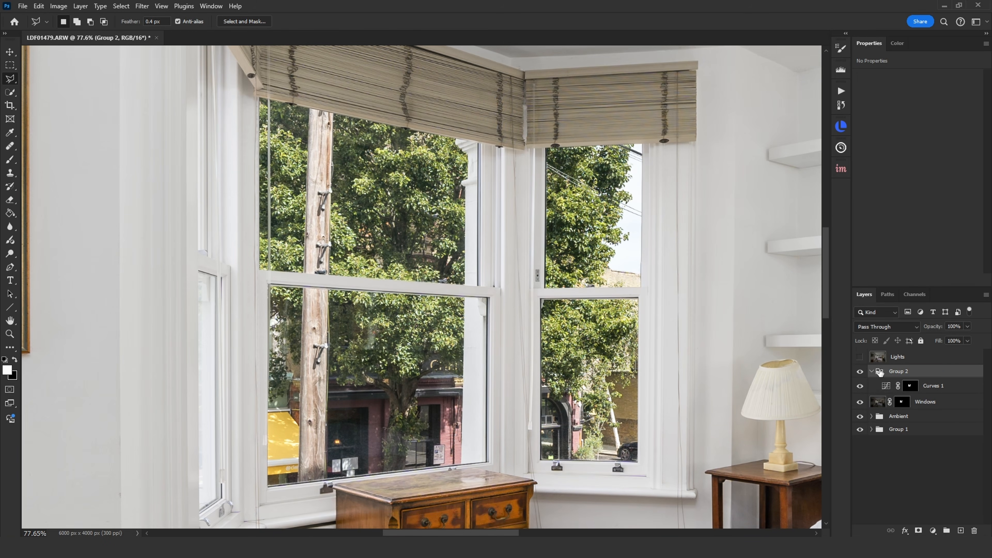
click(872, 371)
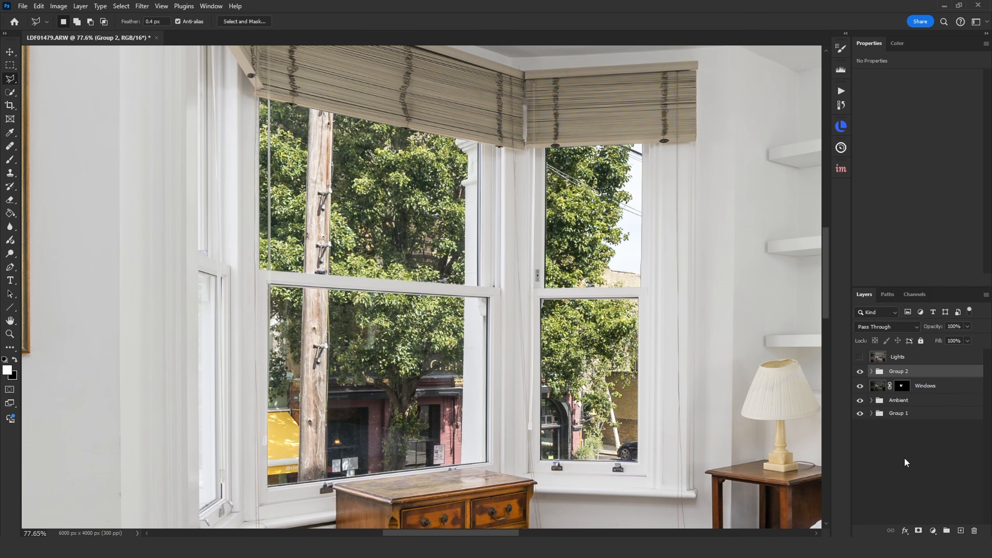
click(918, 531)
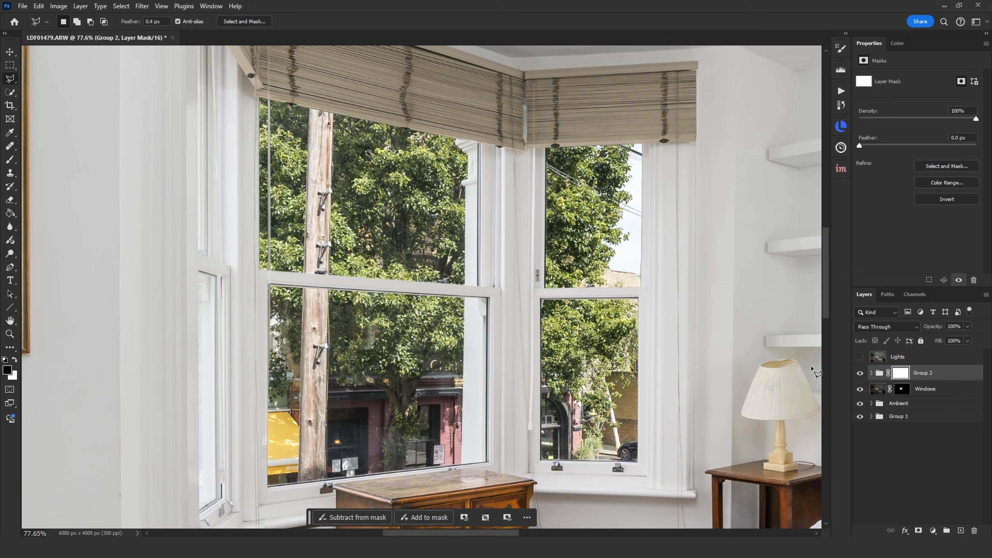
Paint black on the Curves group's mask with a soft brush at 20% flow over the bright sky in the narrow window.
key(b)
alt+right_click(652, 214)
key(x)
key(x)
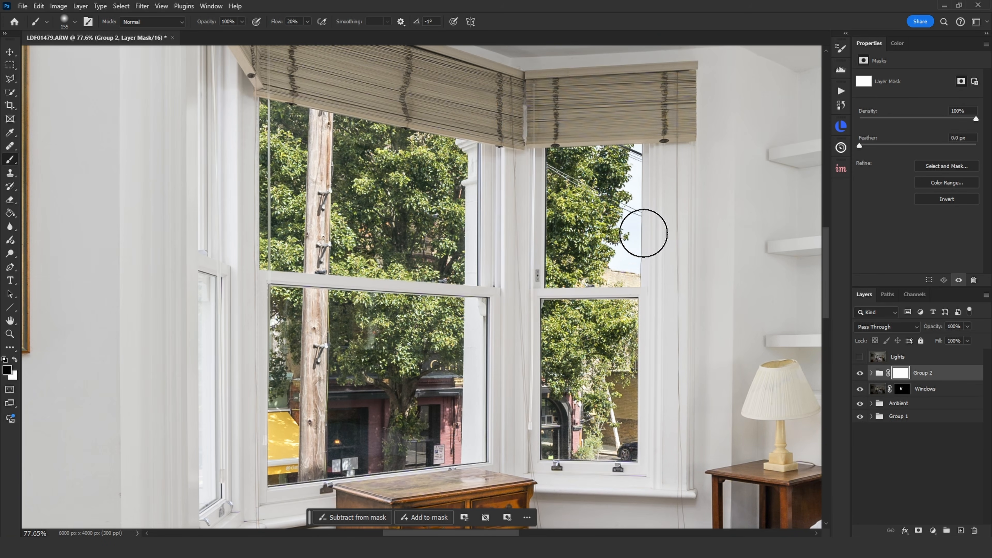
click(861, 374)
click(860, 373)
drag(678, 313, 510, 313)
drag(678, 324, 604, 294)
drag(604, 294, 569, 293)
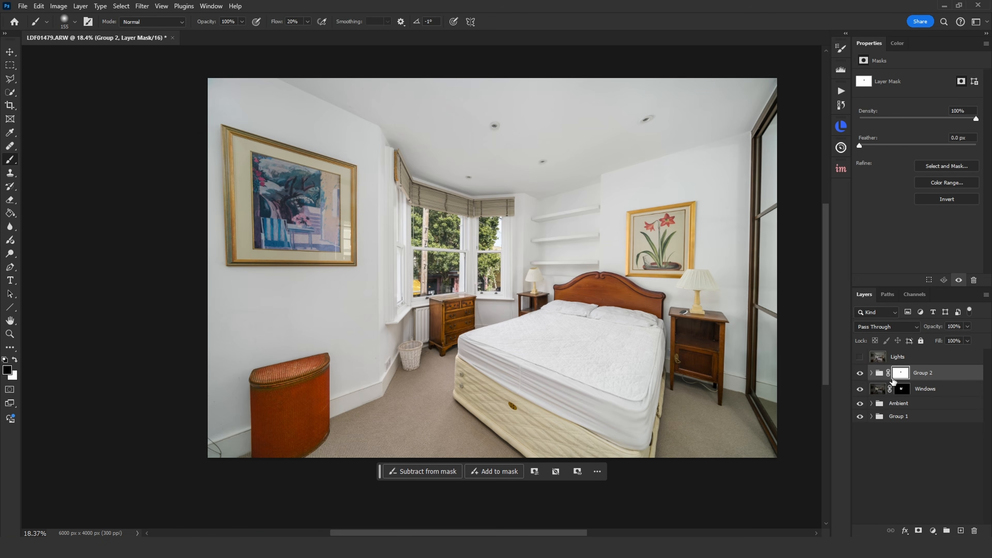
Show the Lights layer in Lighten blend mode and hide its contents with a black layer mask.
click(861, 357)
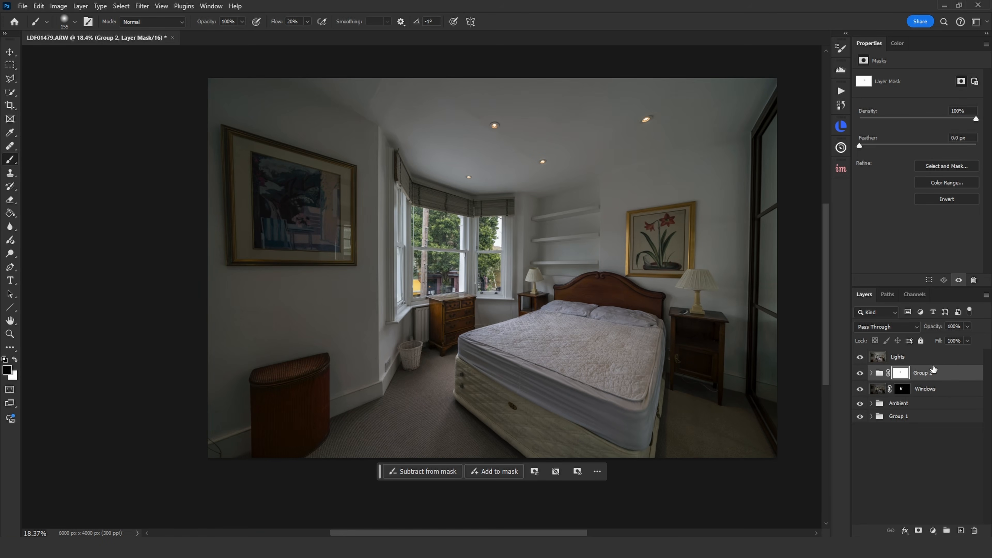
click(914, 359)
click(899, 328)
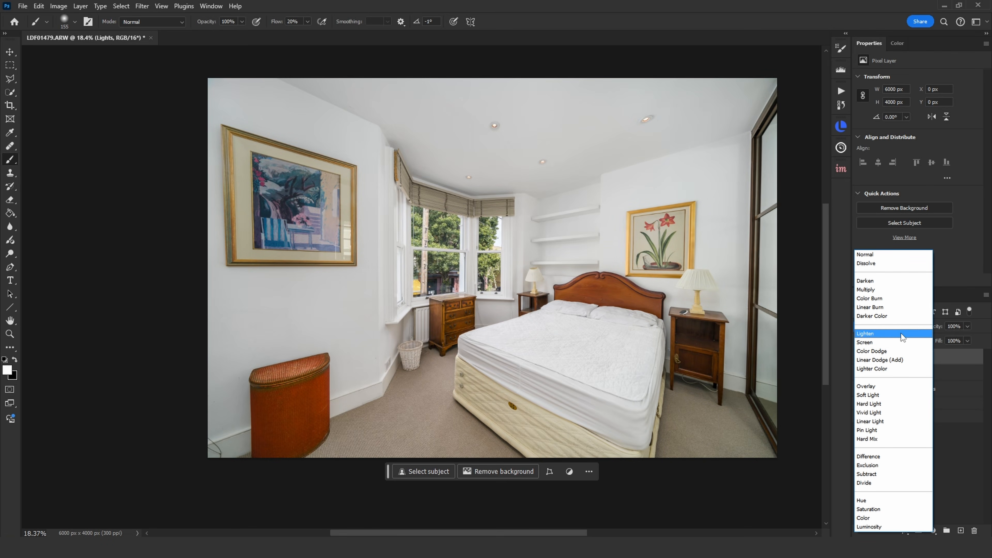
click(903, 338)
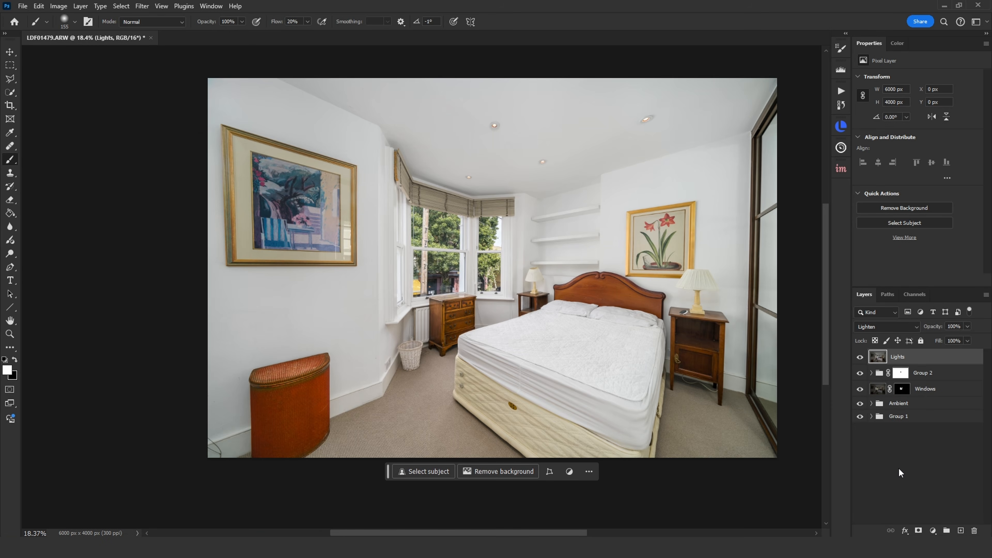
alt+click(918, 531)
Paint white on the Lights mask over each ceiling downlight to reveal the lit bulbs.
drag(499, 122, 612, 138)
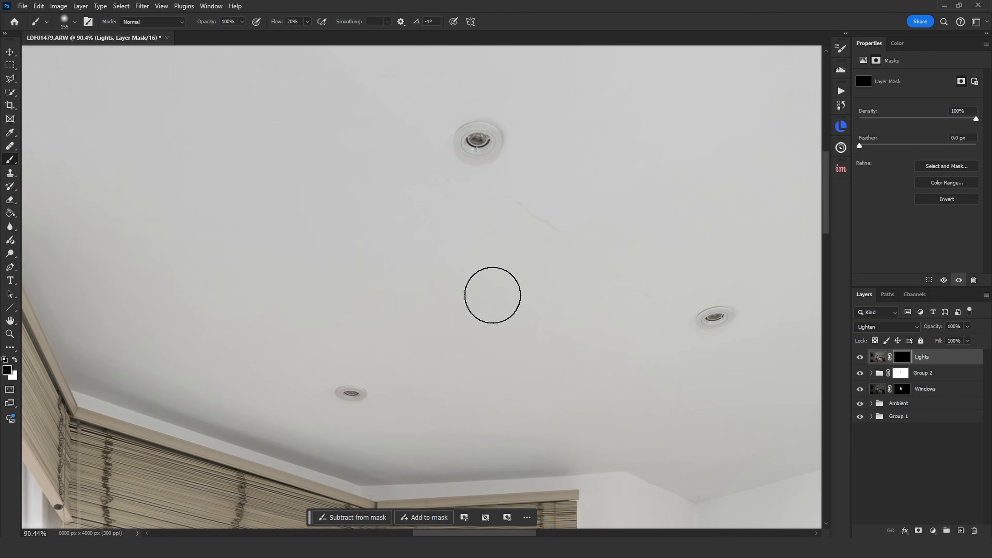
drag(354, 388, 343, 399)
key(x)
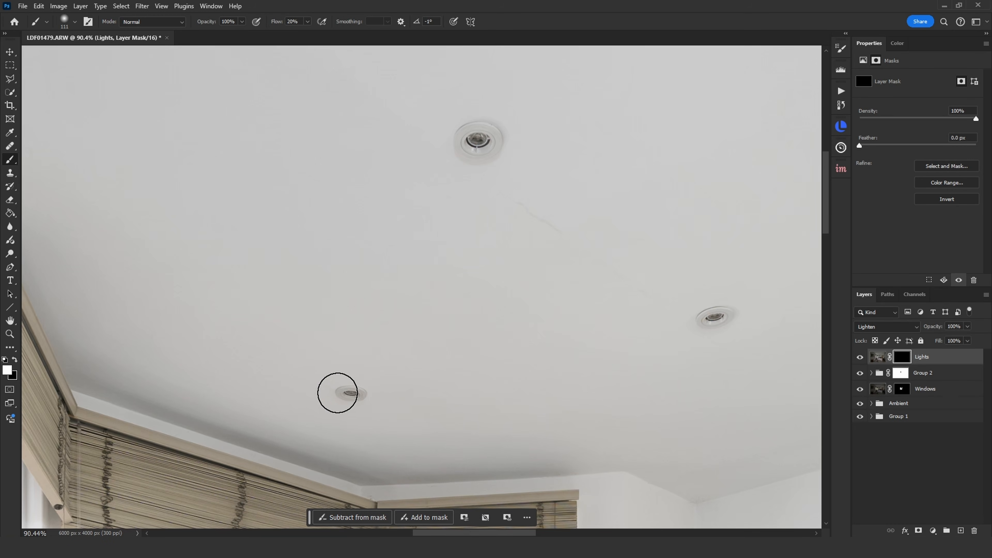
drag(514, 135, 464, 148)
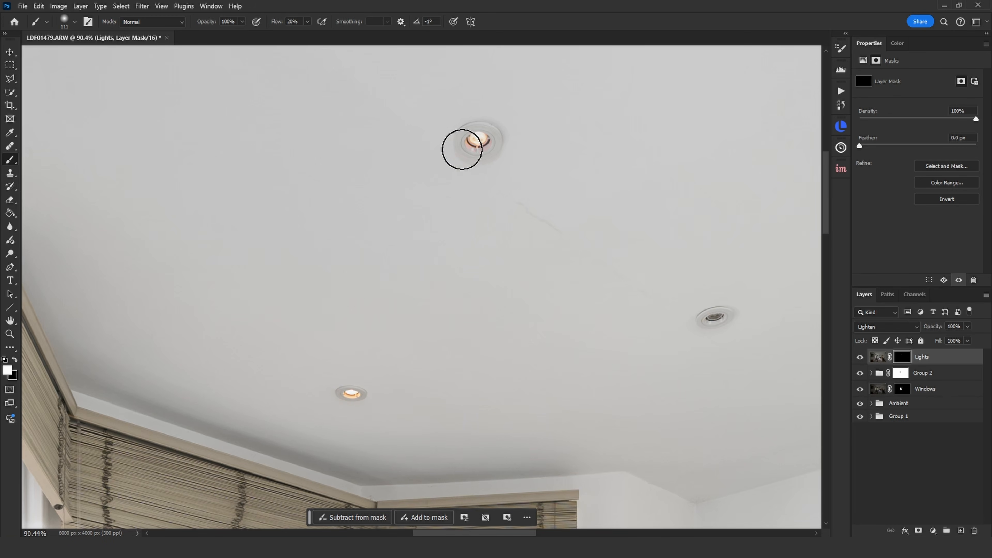
drag(715, 324, 700, 324)
mouse_move(690, 276)
mouse_down()
mouse_move(403, 297)
mouse_move(426, 341)
mouse_up()
mouse_move(700, 202)
mouse_down()
mouse_move(632, 210)
mouse_move(702, 193)
mouse_up()
scroll(559, 256, down, 5)
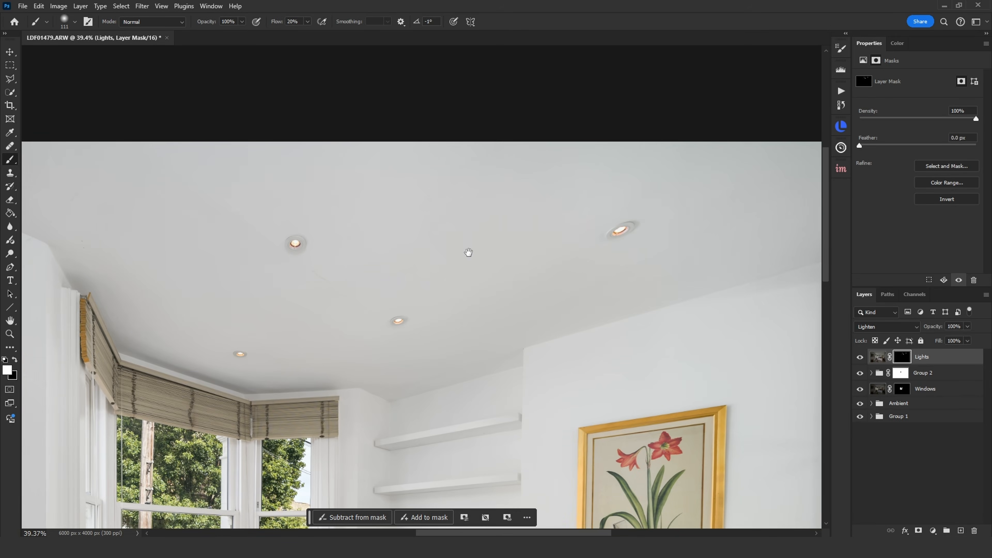
Refine the Lights mask around the large downlight nearest the bay, painting black with a small brush over the pink spill below its bulb.
mouse_move(290, 246)
mouse_down()
mouse_move(376, 252)
mouse_move(353, 256)
mouse_up()
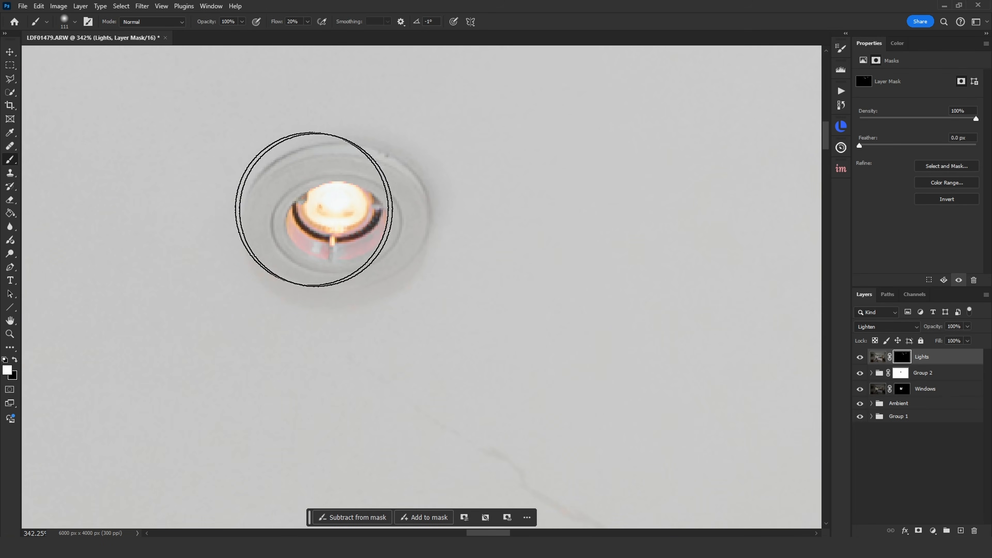
drag(403, 299, 323, 317)
drag(337, 362, 500, 327)
drag(461, 281, 381, 282)
drag(520, 180, 515, 270)
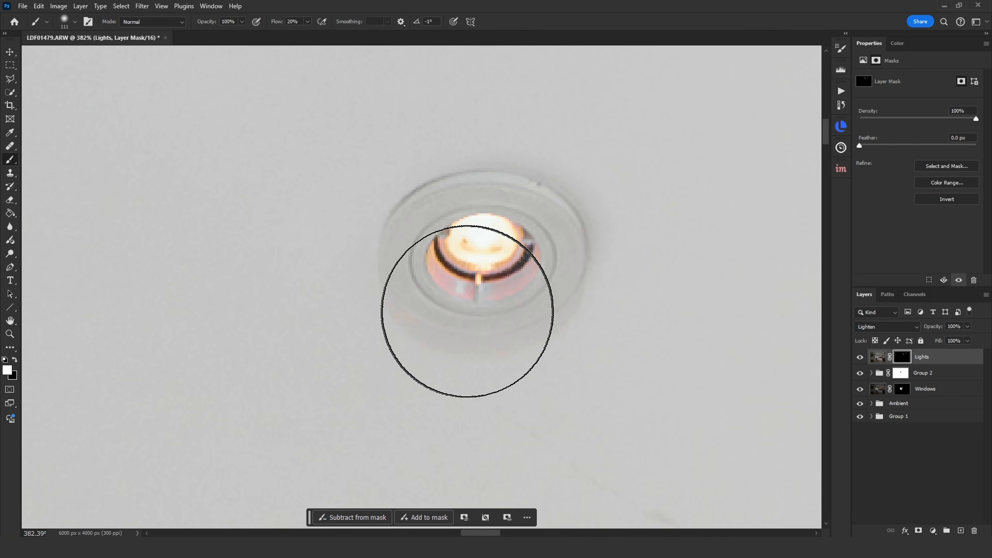
drag(487, 310, 410, 321)
key(x)
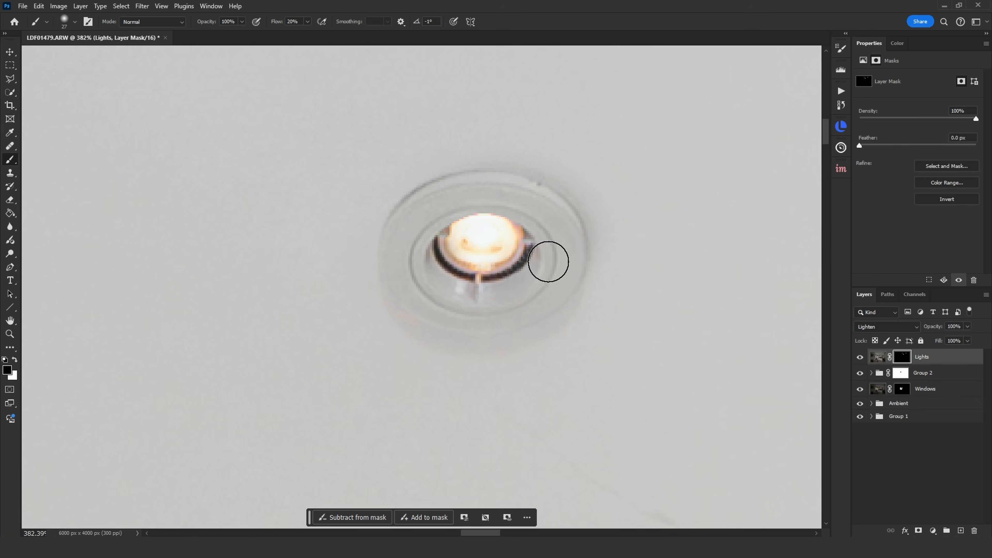
drag(481, 297, 408, 310)
drag(543, 342, 455, 223)
drag(536, 348, 667, 352)
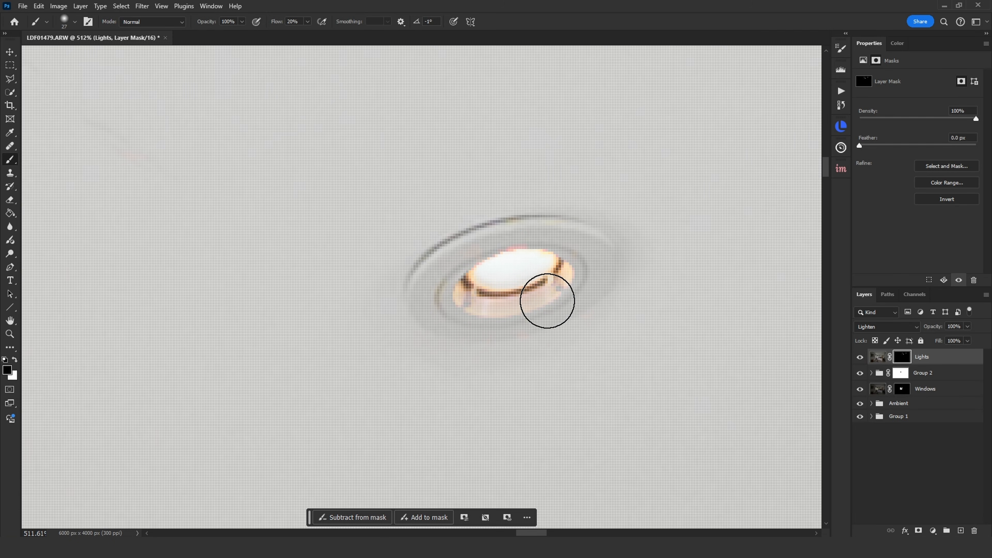
Clean up the Lights mask around the downlight nearest the mirrored wardrobe, painting out the colour spill on its rim.
drag(454, 299, 132, 290)
drag(547, 235, 339, 312)
drag(569, 201, 470, 275)
mouse_move(425, 198)
mouse_down()
mouse_move(584, 207)
mouse_move(703, 147)
mouse_move(736, 108)
mouse_move(704, 155)
mouse_move(580, 211)
mouse_move(476, 217)
mouse_move(468, 206)
mouse_move(498, 94)
mouse_move(534, 116)
mouse_move(516, 216)
mouse_move(563, 221)
mouse_move(705, 146)
mouse_move(725, 111)
mouse_up()
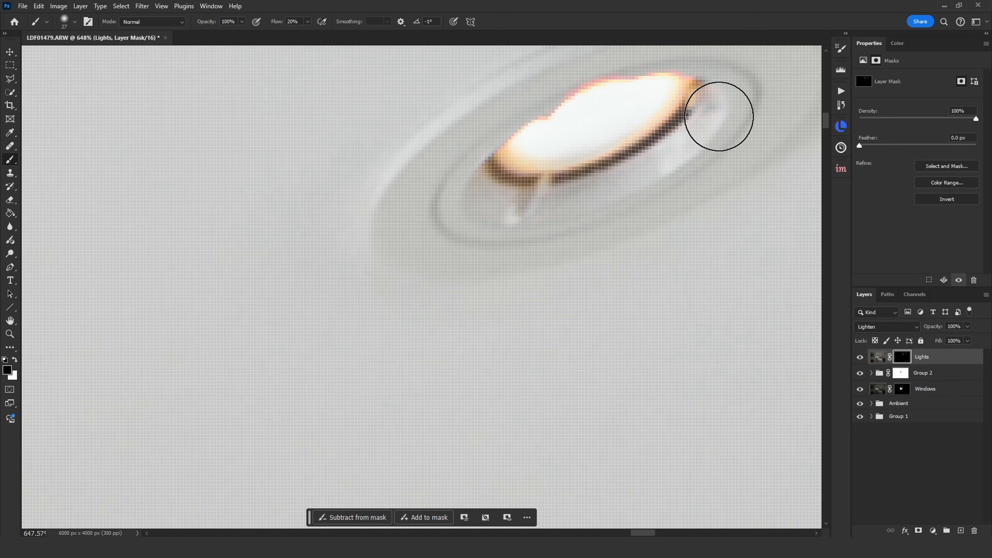
drag(612, 231, 443, 284)
drag(375, 303, 624, 257)
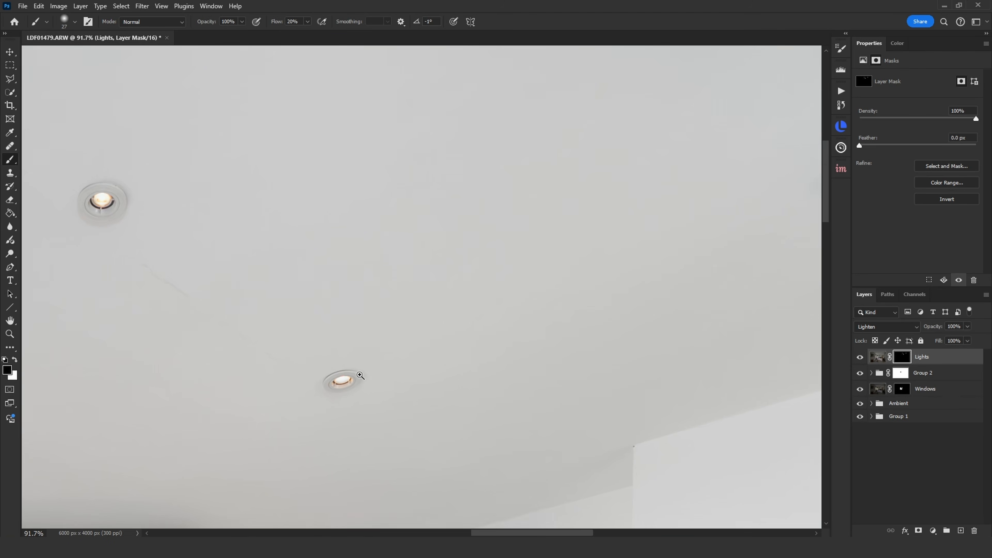
Paint white on the Lights mask over the middle downlight's bulb with a 20 px brush.
drag(351, 374, 504, 374)
drag(329, 413, 283, 415)
key(x)
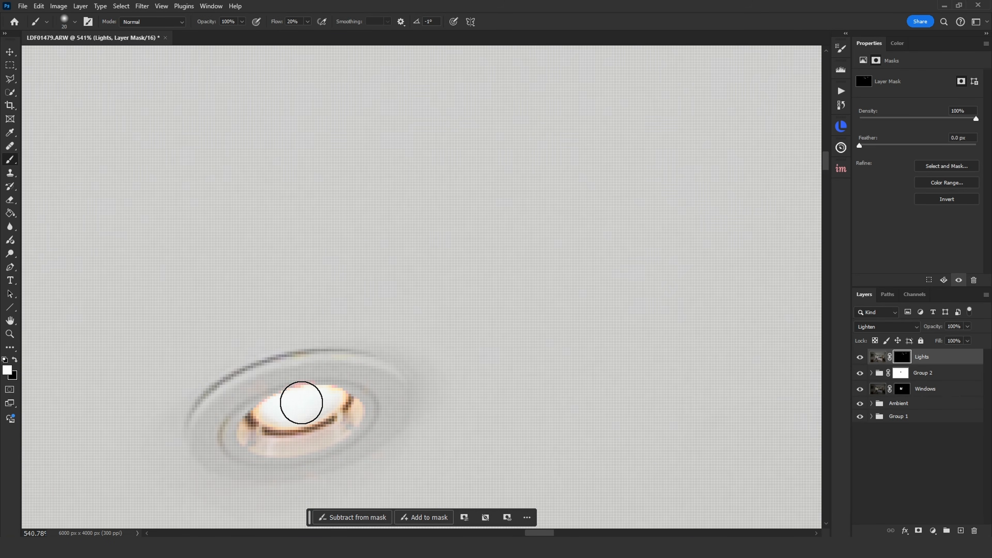
drag(364, 389, 276, 385)
drag(339, 339, 318, 347)
drag(472, 295, 359, 332)
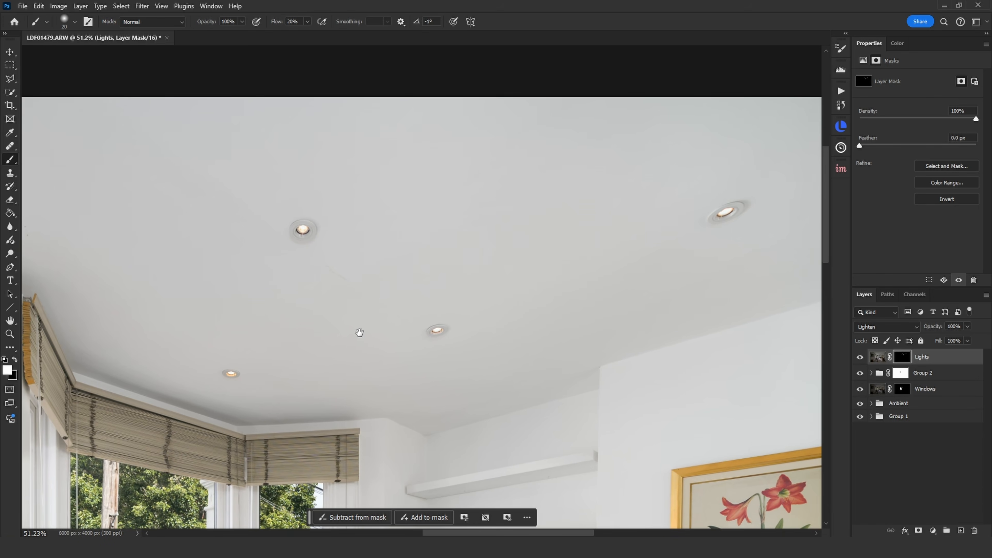
Duplicate the Lights layer and delete the copy's layer mask.
drag(298, 328, 316, 322)
drag(291, 301, 381, 283)
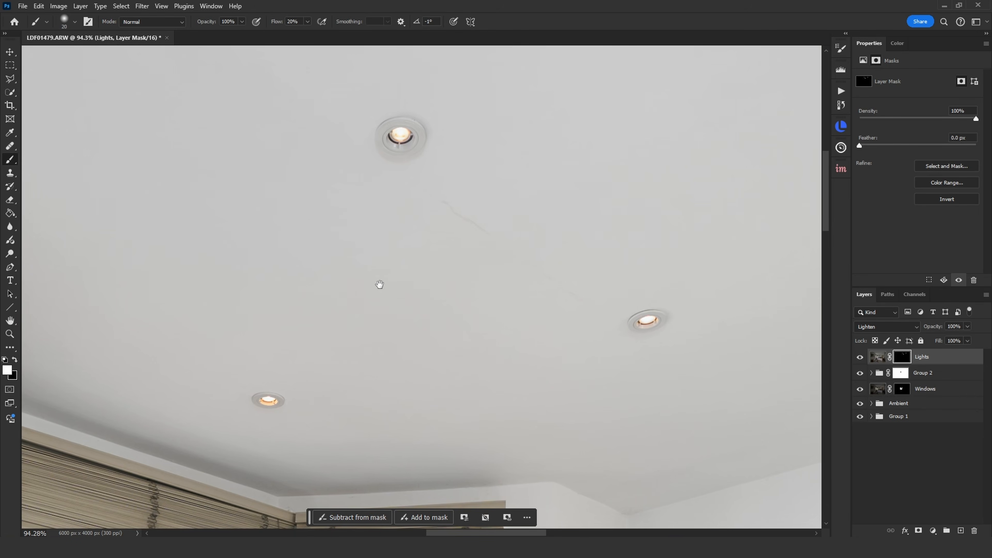
drag(878, 359, 902, 376)
click(902, 356)
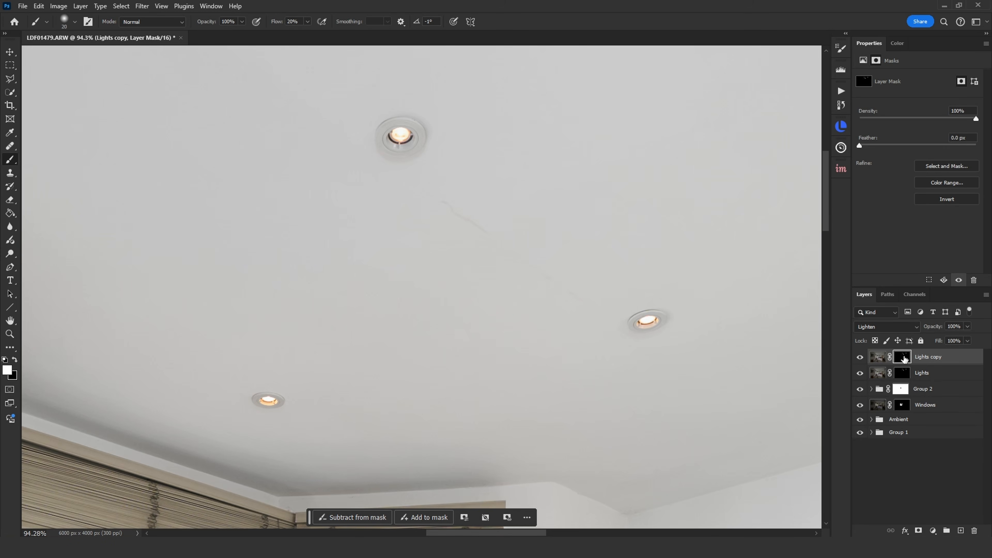
right_click(904, 359)
click(906, 383)
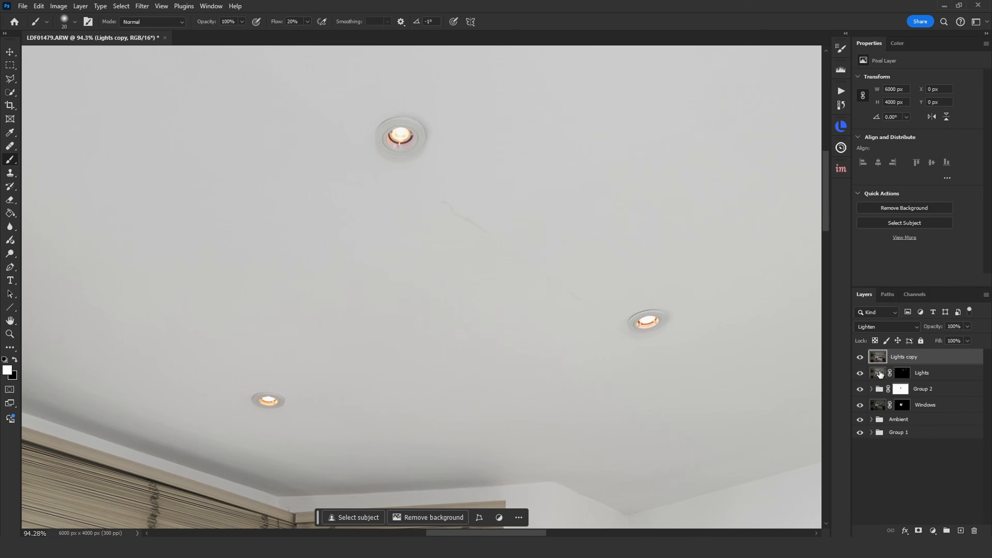
Set the Lights copy's blend mode to Normal and add a black layer mask to it.
click(895, 329)
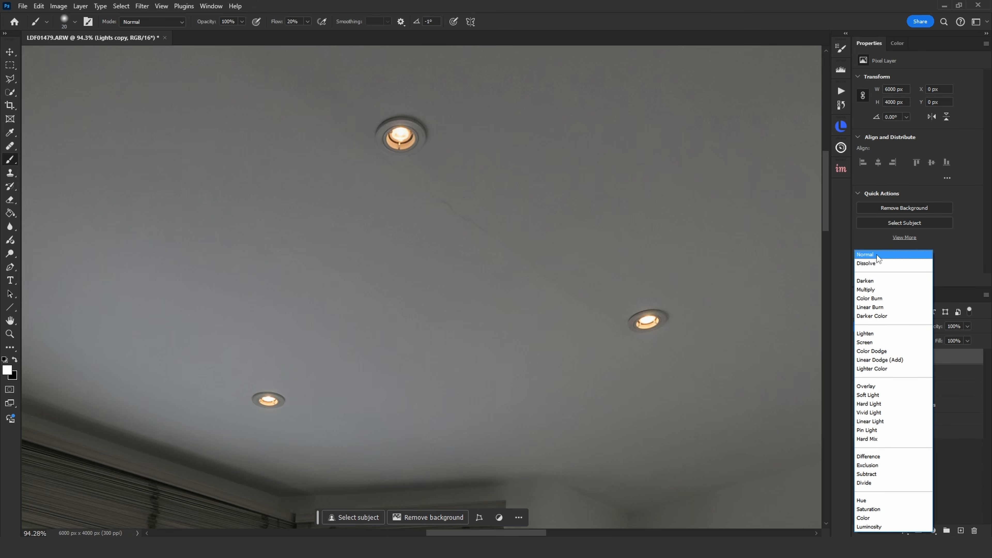
click(877, 255)
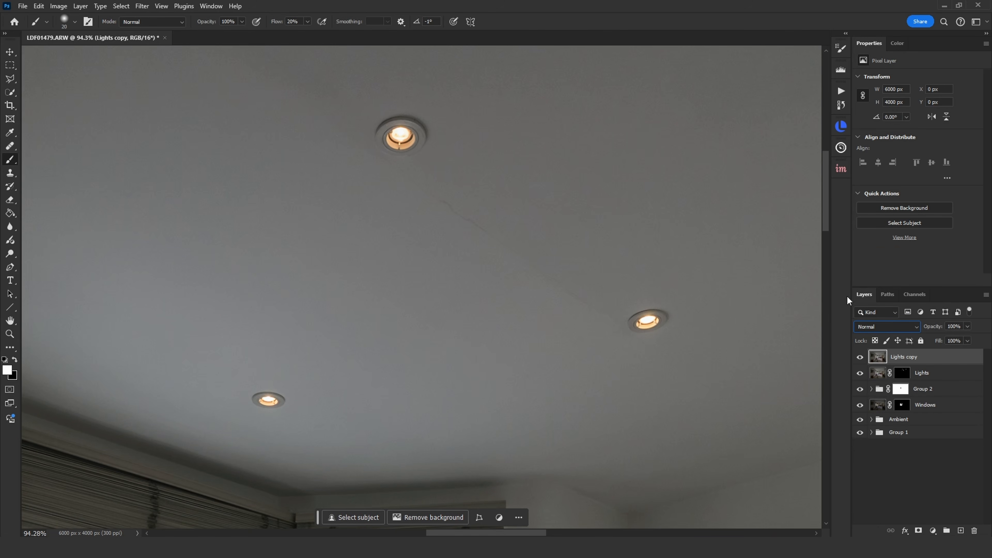
alt+click(918, 531)
Paint white on the Lights copy's mask inside the downlight rings with a small brush, restoring their warm glow and trimming the edges.
drag(412, 126, 516, 133)
mouse_move(241, 229)
mouse_down()
mouse_move(262, 283)
mouse_move(331, 302)
mouse_move(406, 256)
mouse_move(420, 217)
mouse_move(416, 202)
mouse_move(396, 265)
mouse_move(238, 213)
mouse_up()
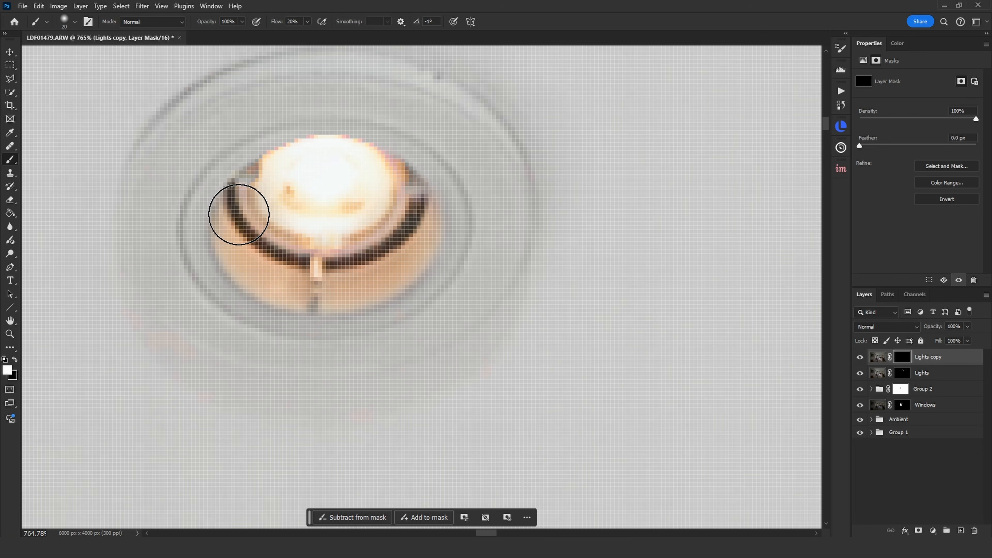
drag(426, 279, 452, 111)
mouse_move(355, 348)
mouse_down()
mouse_move(667, 201)
mouse_move(781, 172)
mouse_up()
key([)
mouse_move(704, 215)
mouse_down()
mouse_move(656, 197)
mouse_move(590, 223)
mouse_up()
key([)
drag(590, 223, 750, 155)
key(x)
mouse_move(572, 197)
mouse_down()
mouse_move(484, 244)
mouse_move(511, 247)
mouse_up()
Add a Curves adjustment above the Ambient group and clip it to that group.
click(878, 357)
click(915, 425)
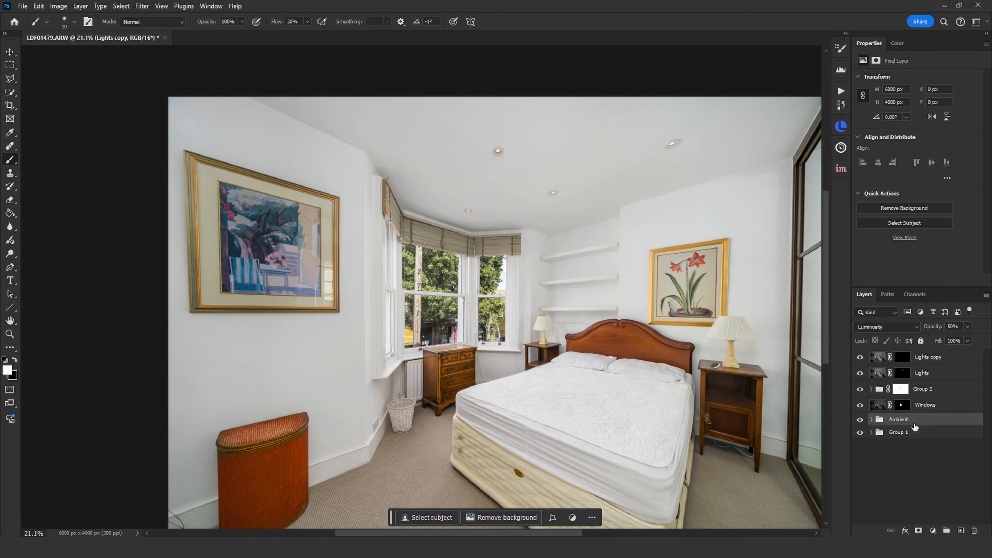
click(934, 528)
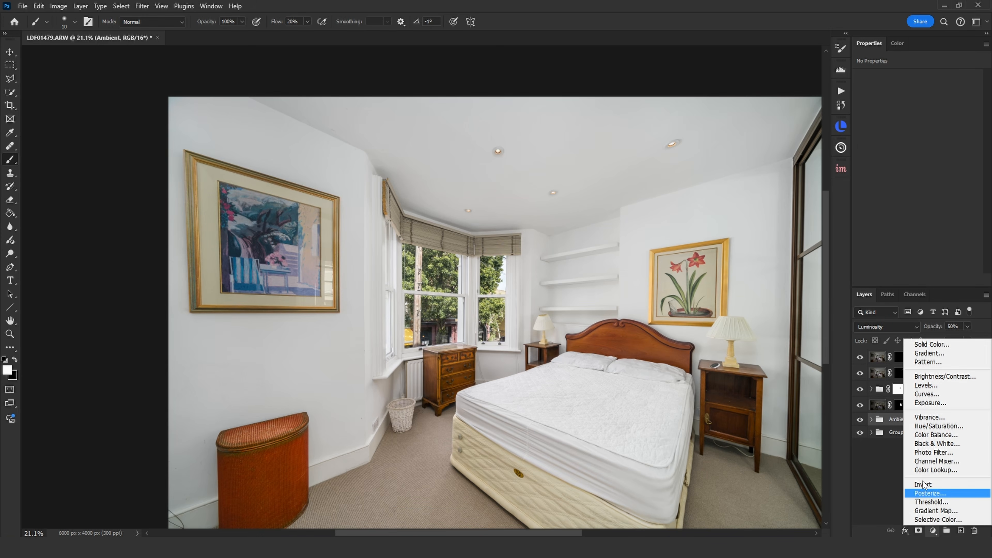
click(931, 396)
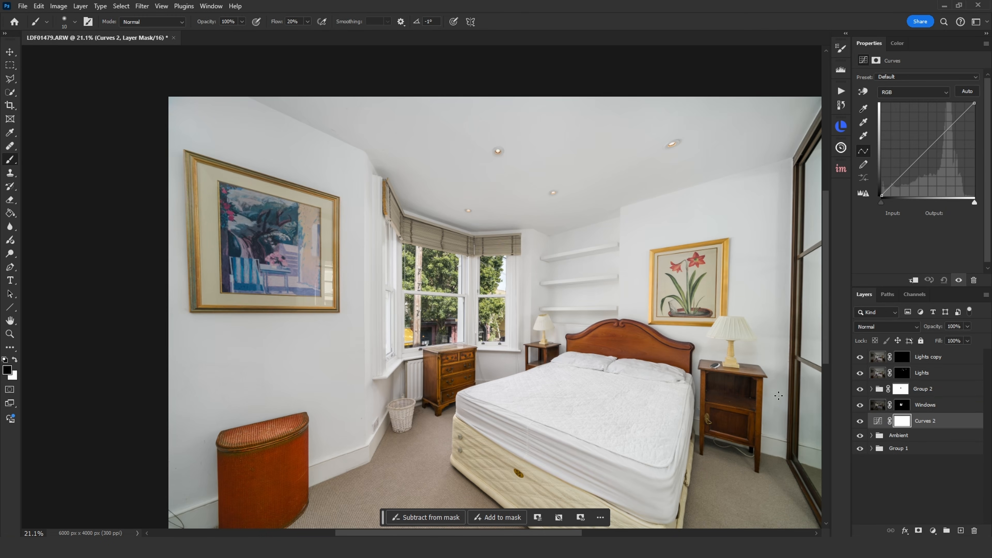
drag(922, 426, 920, 425)
alt+click(928, 424)
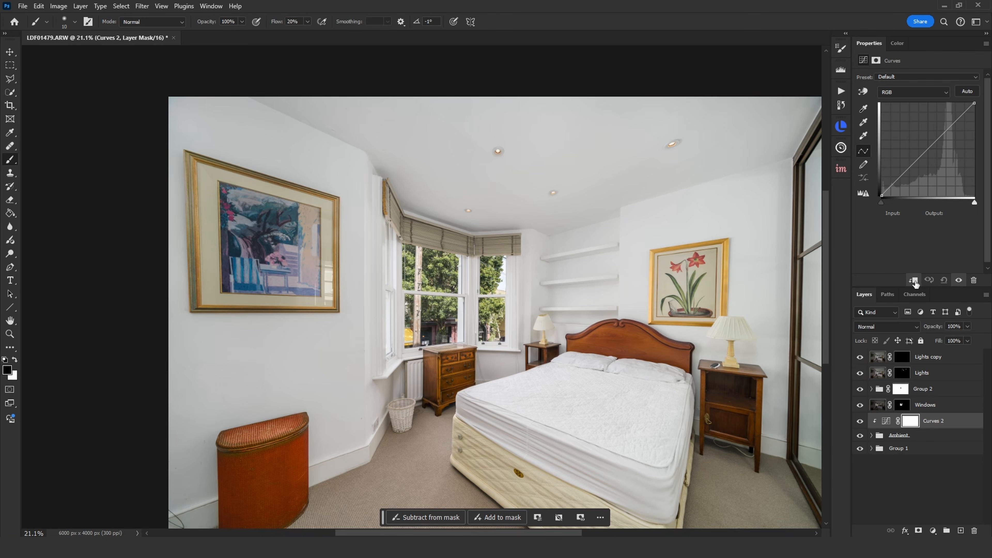
Shape the Ambient group's Curves into a gentle contrast S-curve, lowering the shadows and lifting input 192 to output 200, and compare before and after.
drag(940, 136, 941, 133)
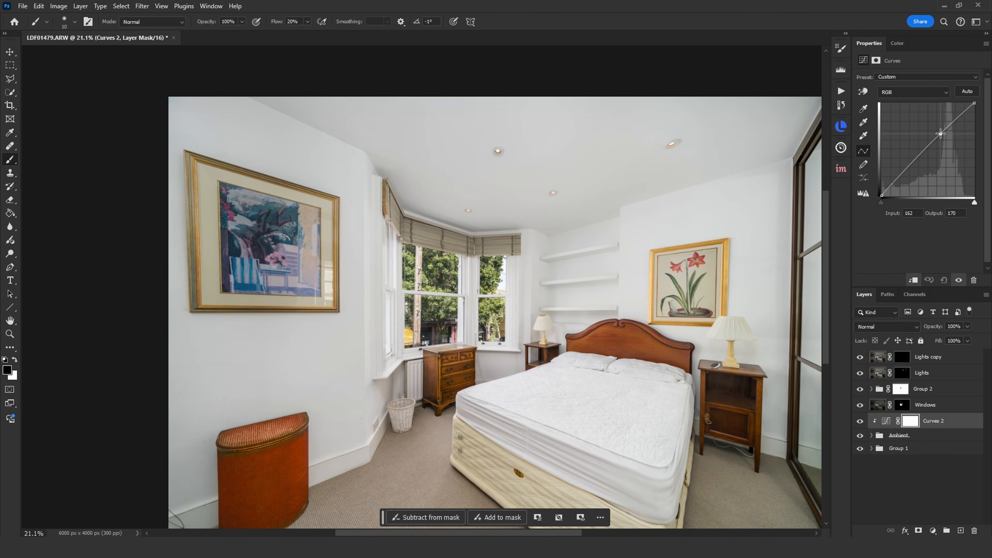
drag(903, 175, 896, 184)
drag(941, 134, 952, 123)
click(859, 421)
click(860, 422)
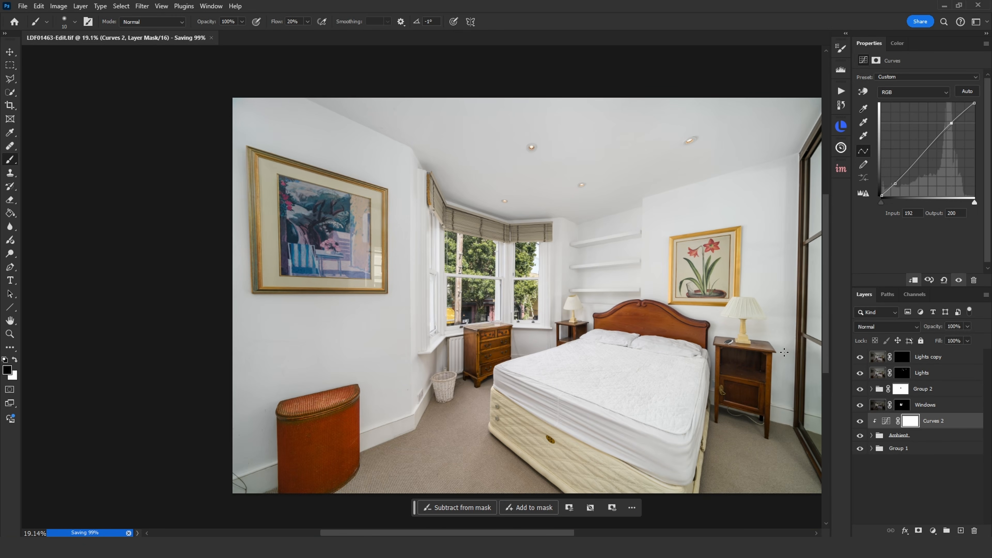
Switch to Lightroom Classic, apply the Light Bump v2 preset to LDF01463-Edit.tif, and set Highlights −74, Shadows +42, Whites +18 and Blacks −19.
key(alt+Tab)
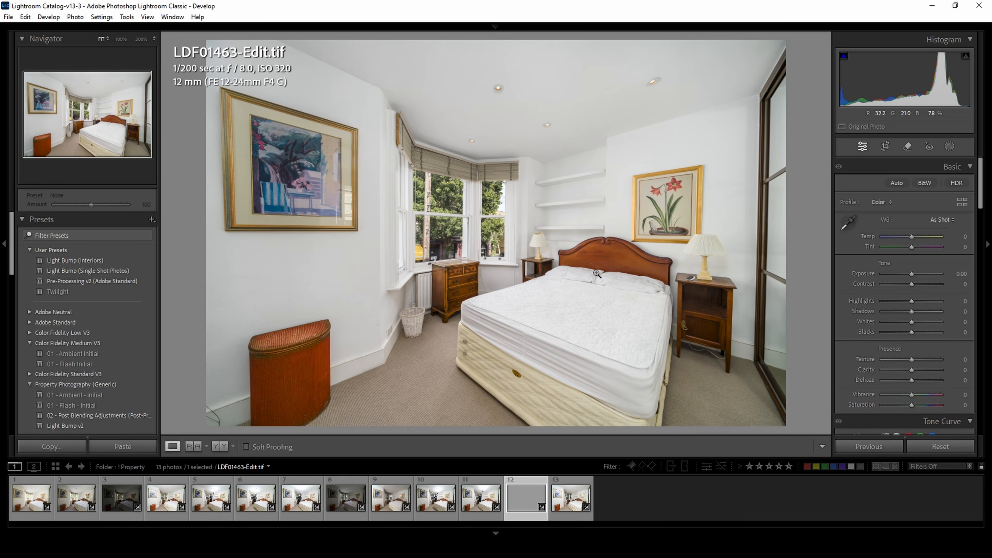
click(120, 427)
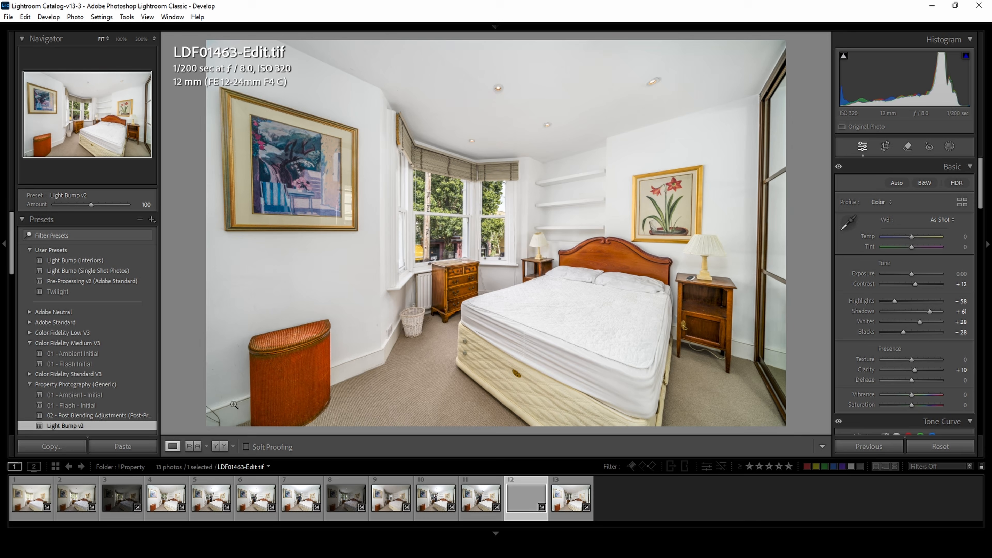
key(ctrl+z)
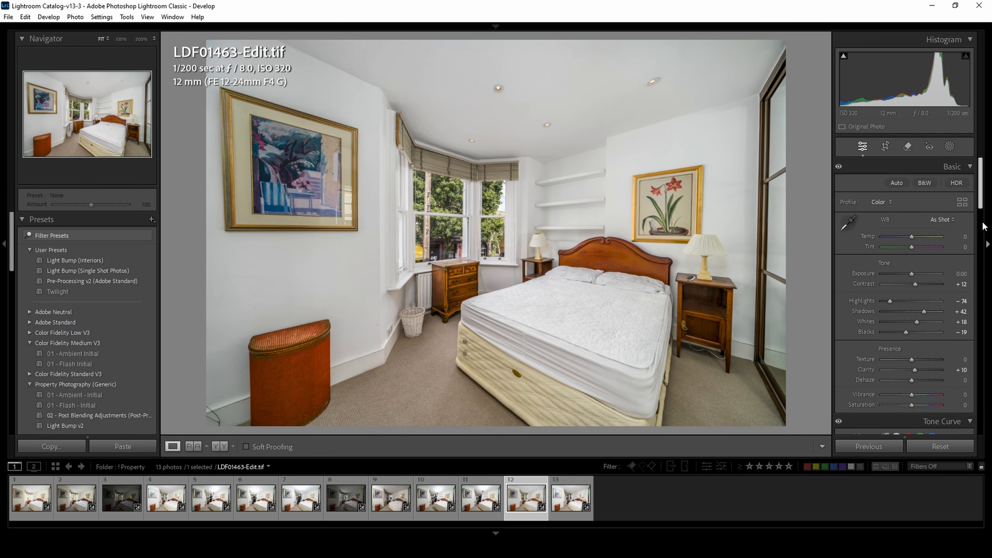
Start Guided Upright and draw vertical guides along the wardrobe's frame edge and the wall edge beside the bay window.
drag(981, 168, 980, 350)
scroll(952, 201, down, 3)
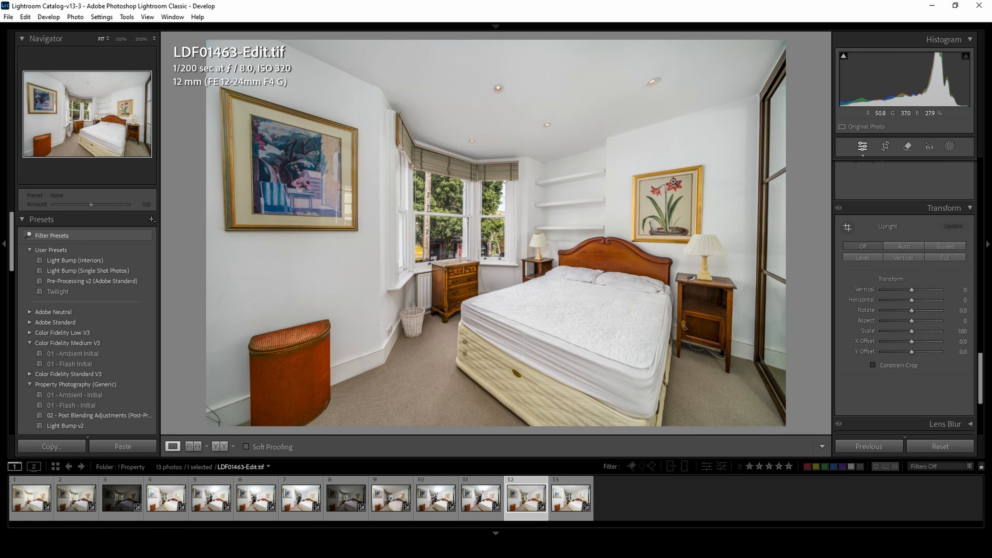
key(shift+t)
click(760, 104)
mouse_move(771, 89)
mouse_down()
mouse_move(758, 75)
mouse_move(784, 82)
mouse_move(778, 279)
mouse_up()
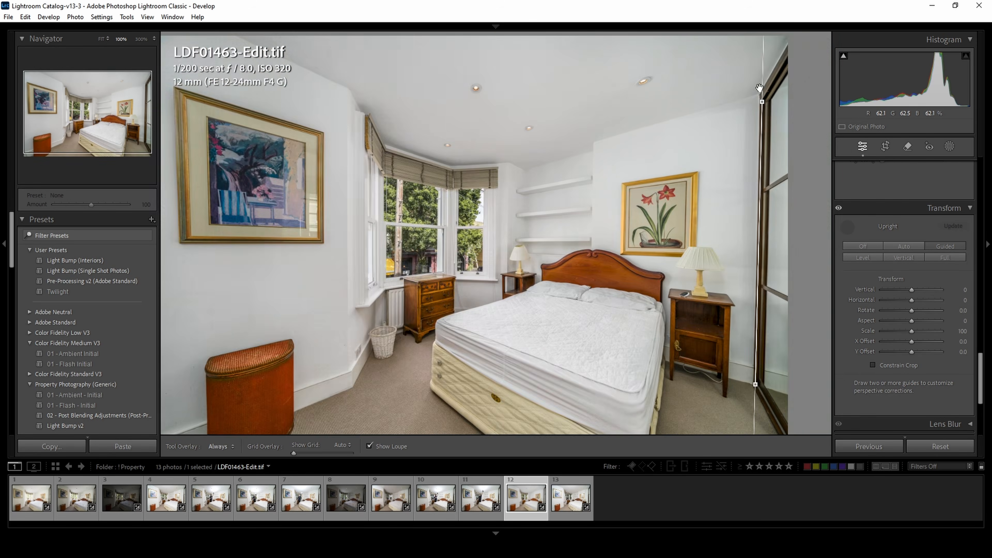
drag(383, 90, 380, 318)
Refine the vertical guides against the room's upright edges, and compare the photo with Upright off and Guided.
key(z)
key(shift+t)
click(778, 348)
key(shift+t)
drag(709, 400, 706, 397)
drag(664, 79, 648, 314)
drag(600, 114, 638, 275)
click(638, 274)
key(shift+t)
click(868, 247)
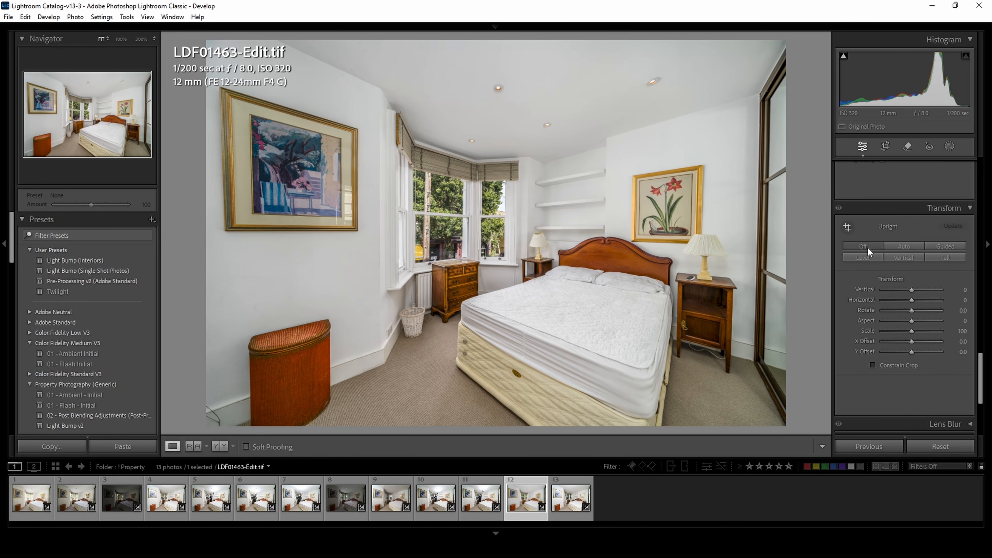
click(943, 247)
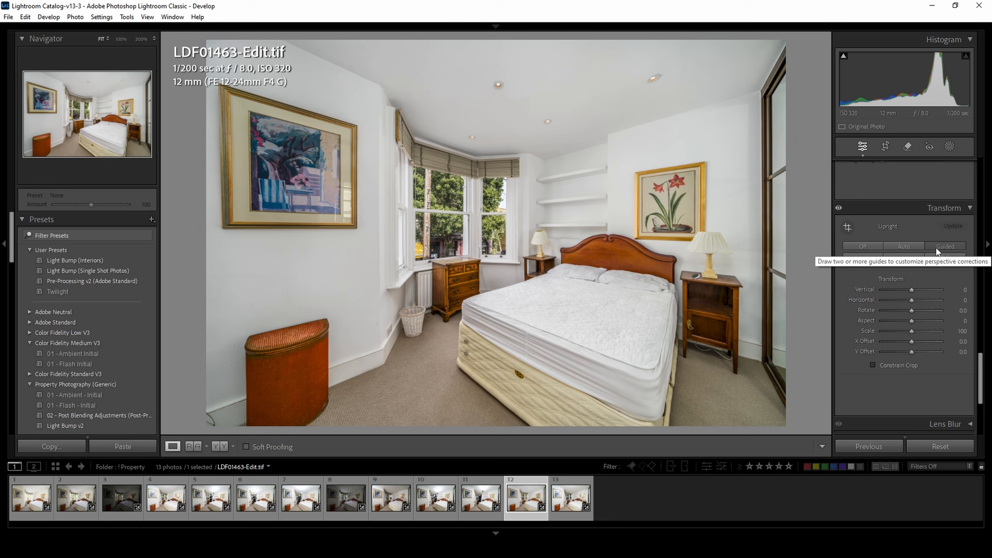
Bring up the available commands for the LDF01463-Edit.tif photo in the filmstrip.
right_click(535, 501)
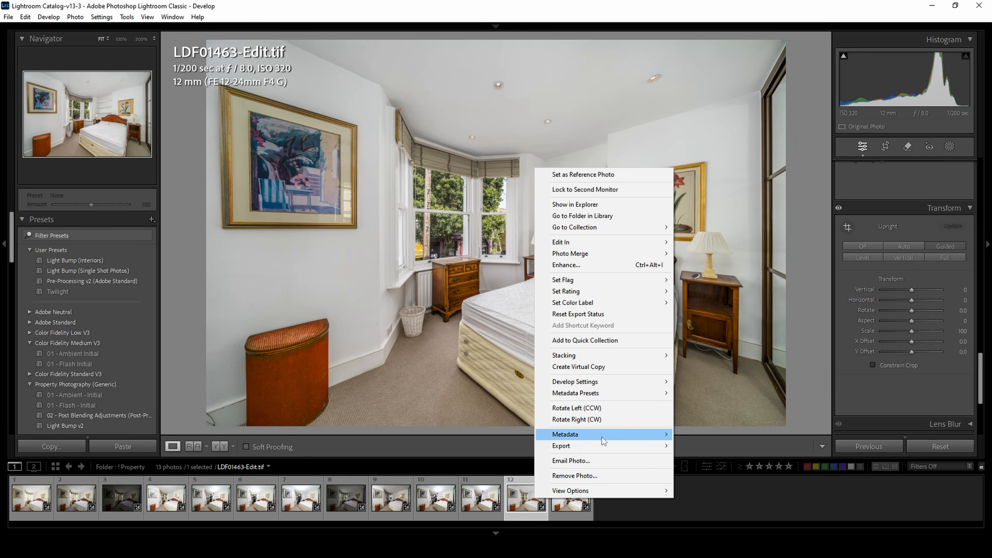